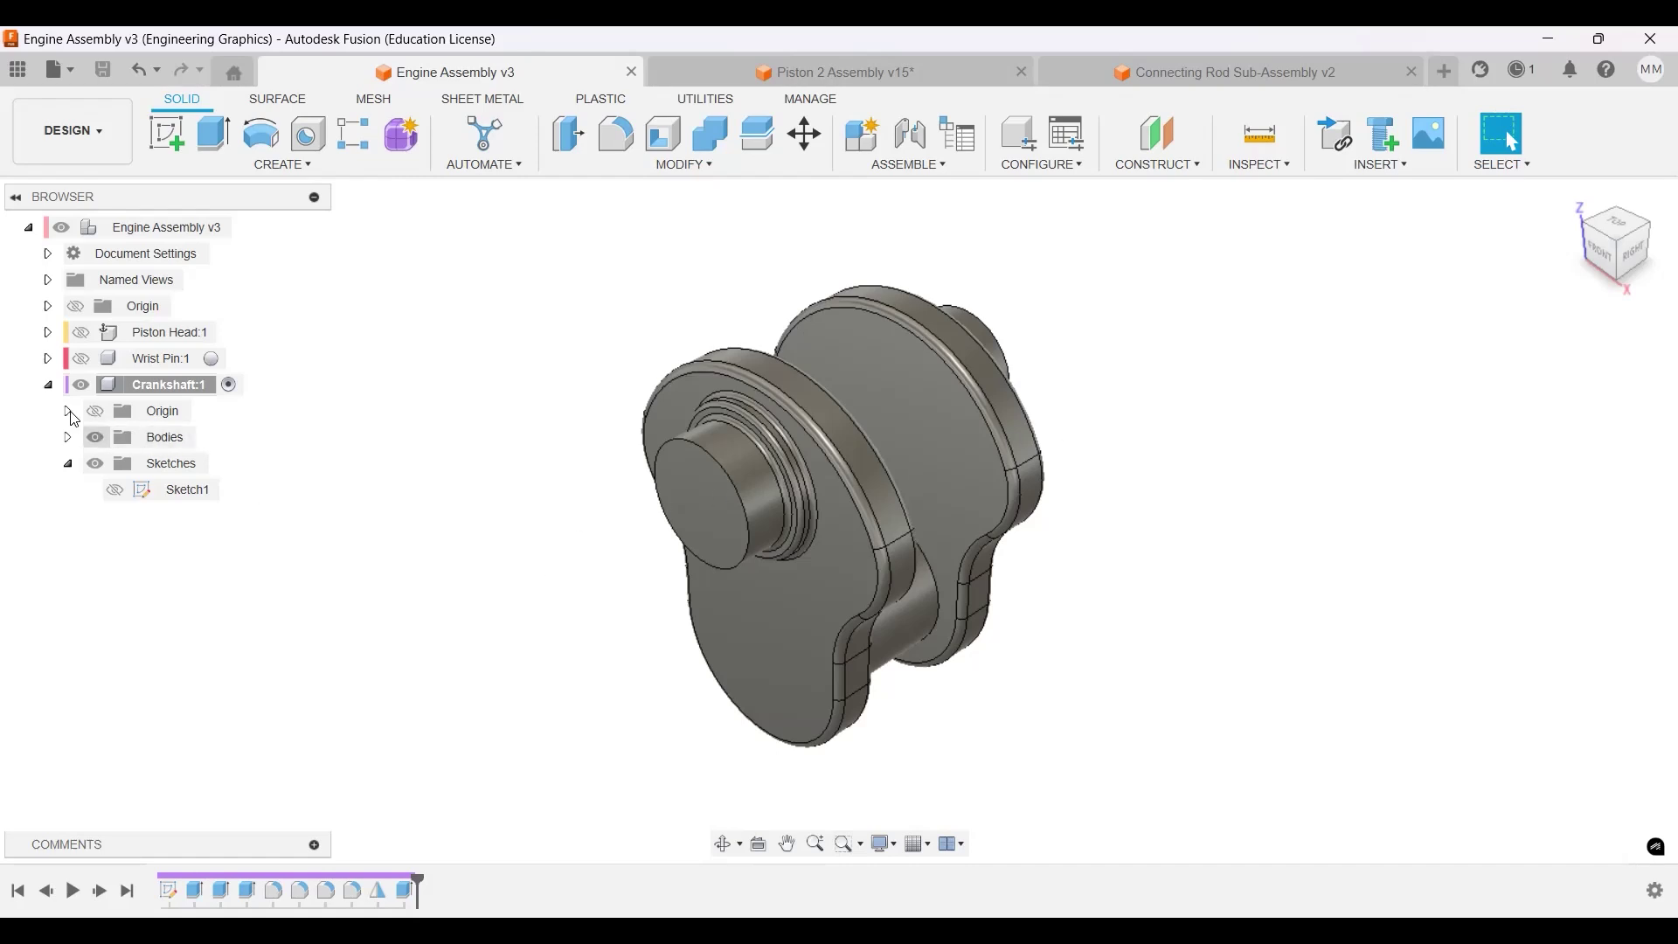
# Collapse the crankshaft component and show the wrist pin and piston head.
pyautogui.click(48, 385)
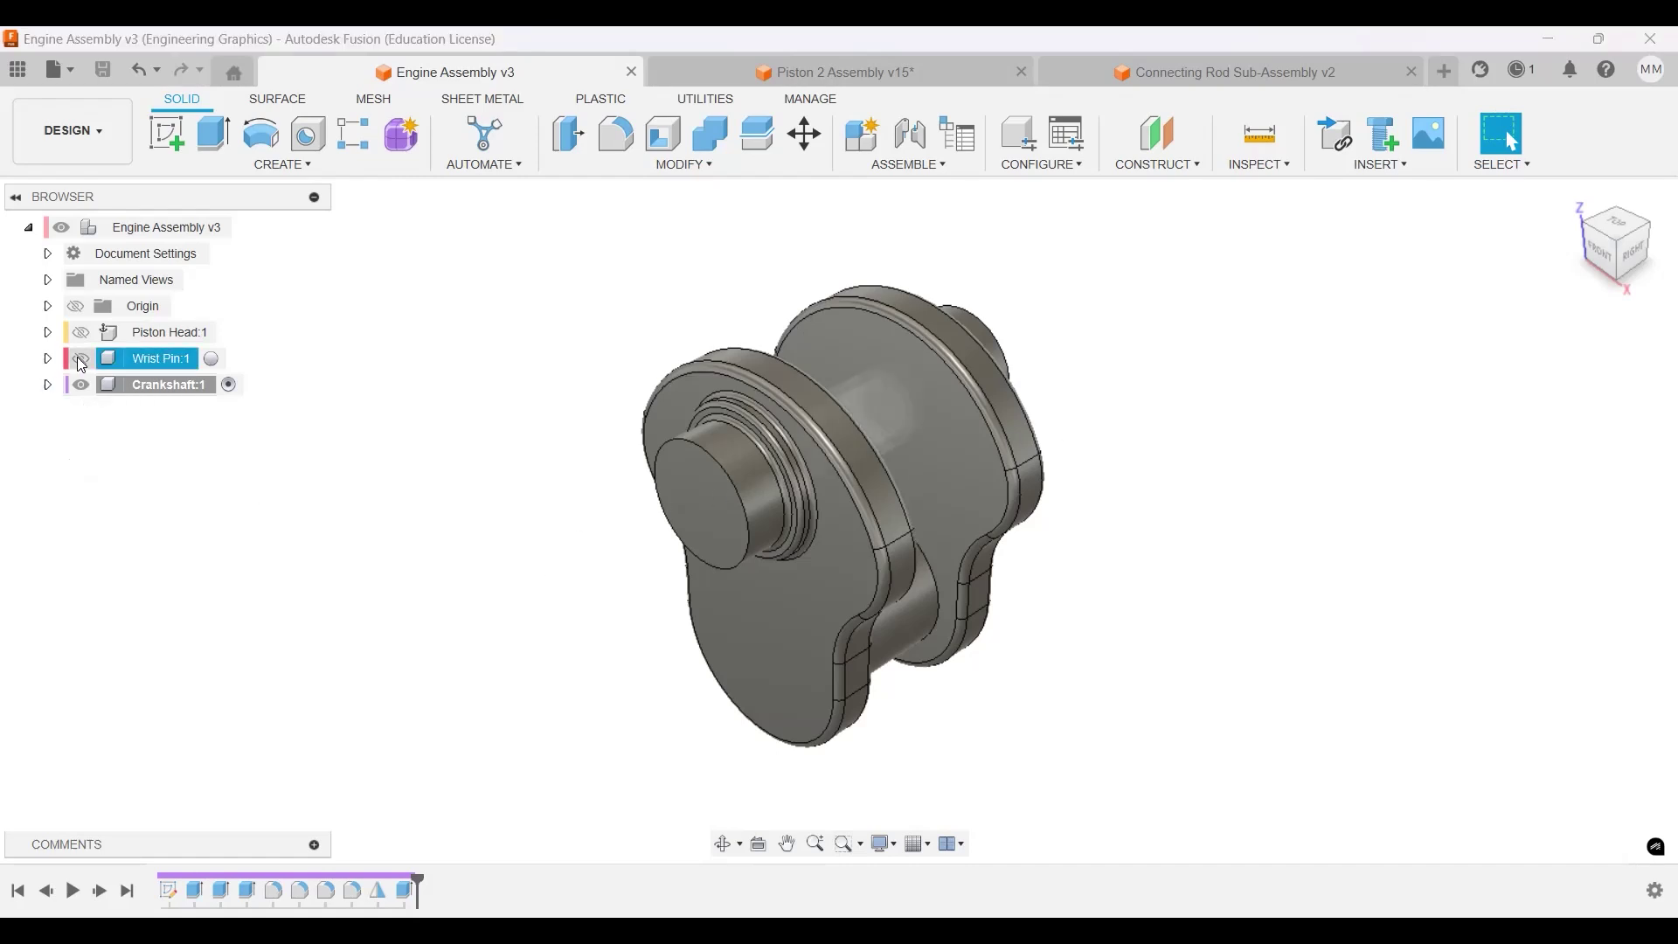
pyautogui.click(81, 360)
pyautogui.click(82, 334)
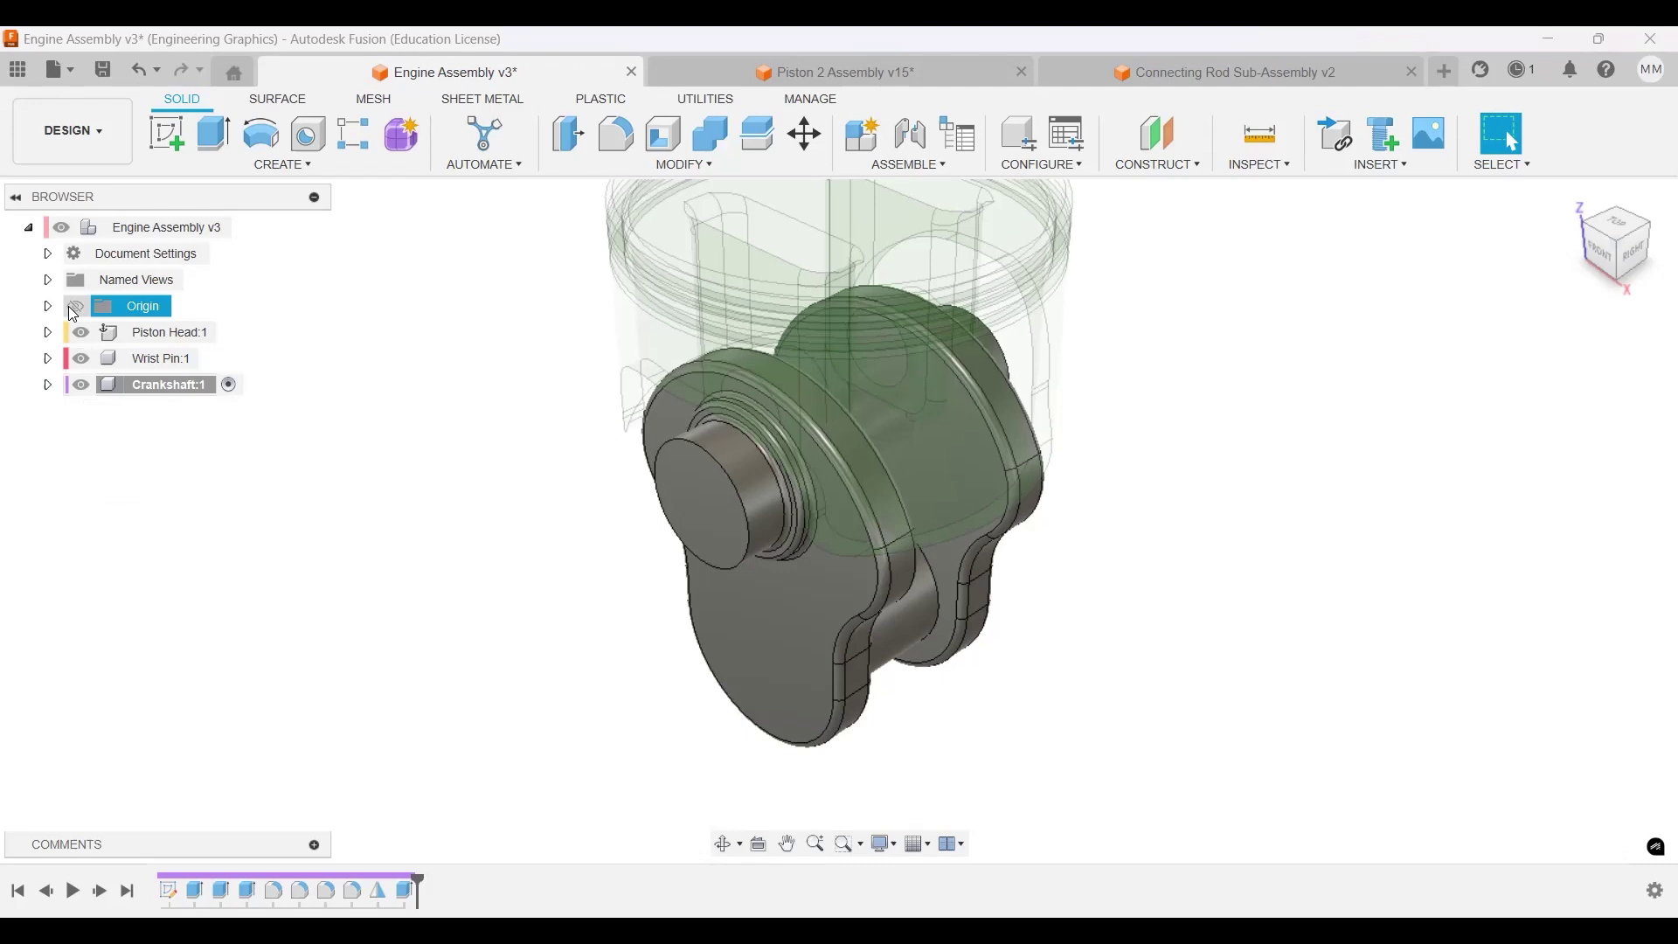
# Activate the top-level Engine Assembly and move the crankshaft and wrist pin clear of the piston head.
pyautogui.scroll(-2, 924, 484)
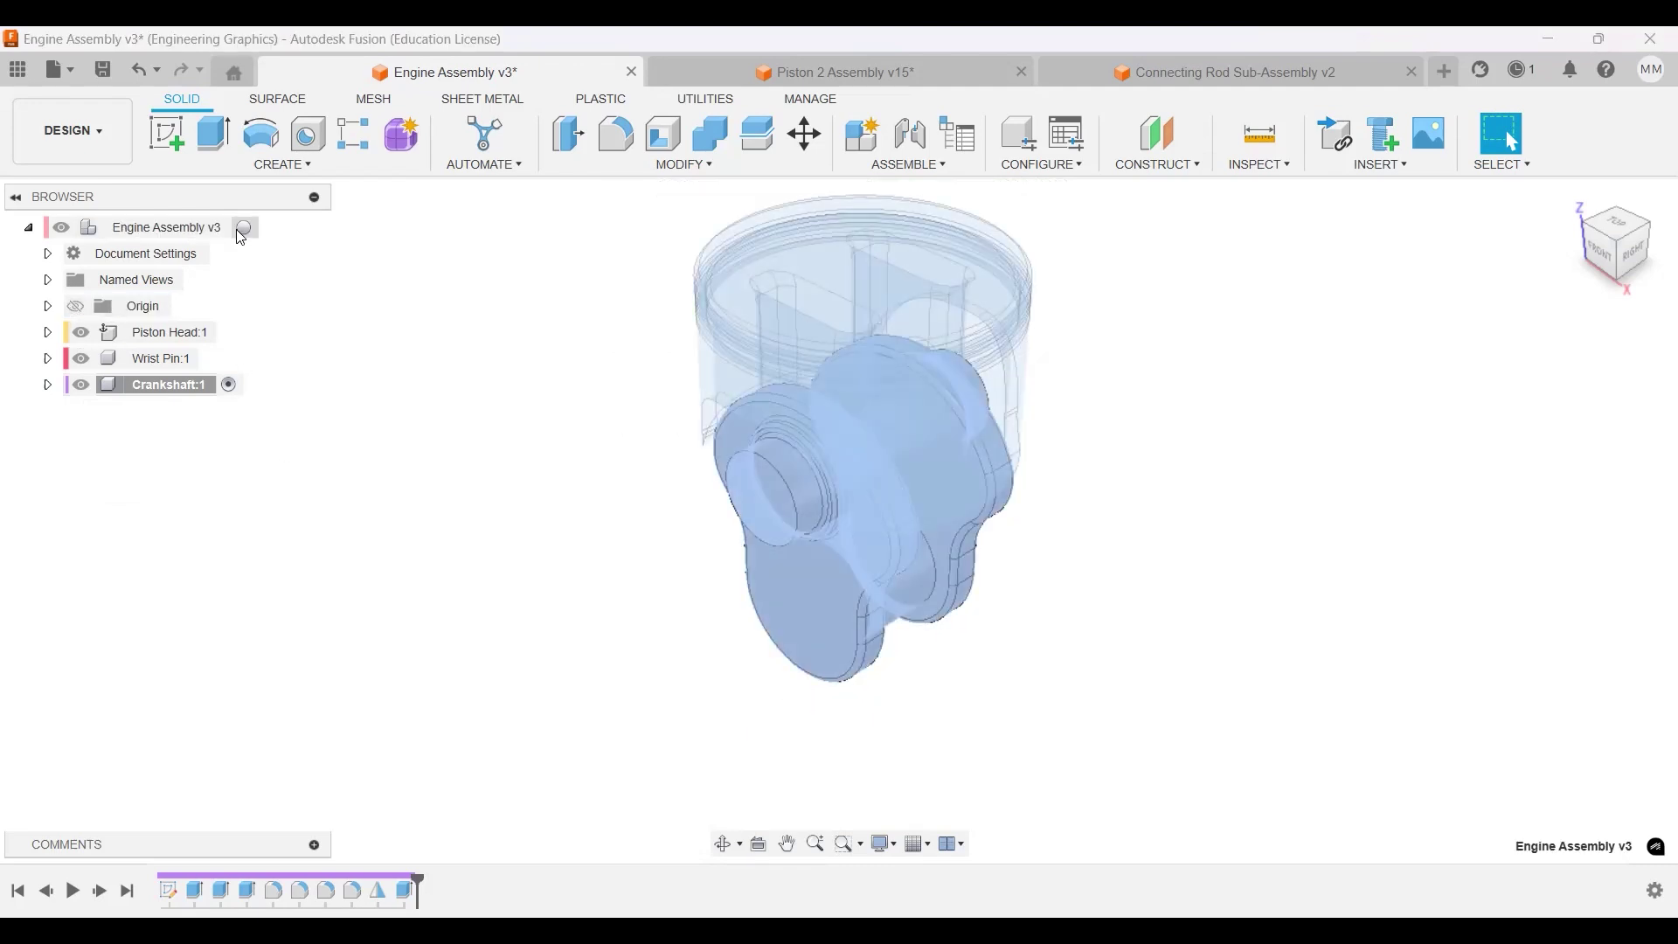
pyautogui.moveTo(880, 568); pyautogui.dragTo(1293, 536)
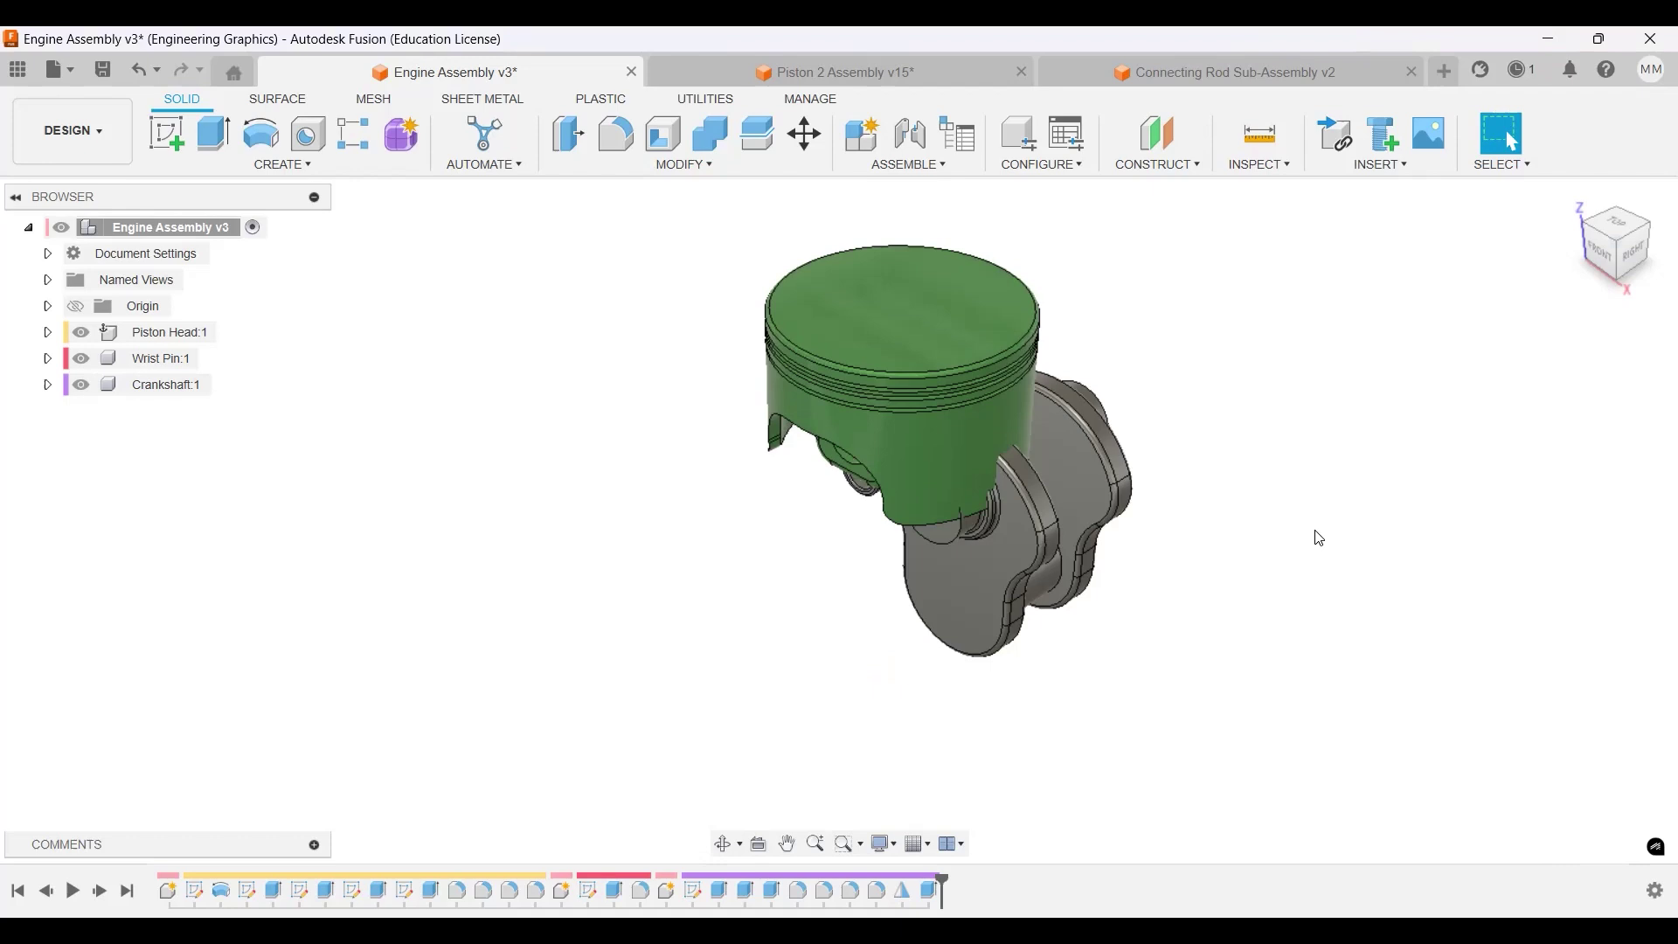
pyautogui.moveTo(875, 517); pyautogui.dragTo(1153, 367)
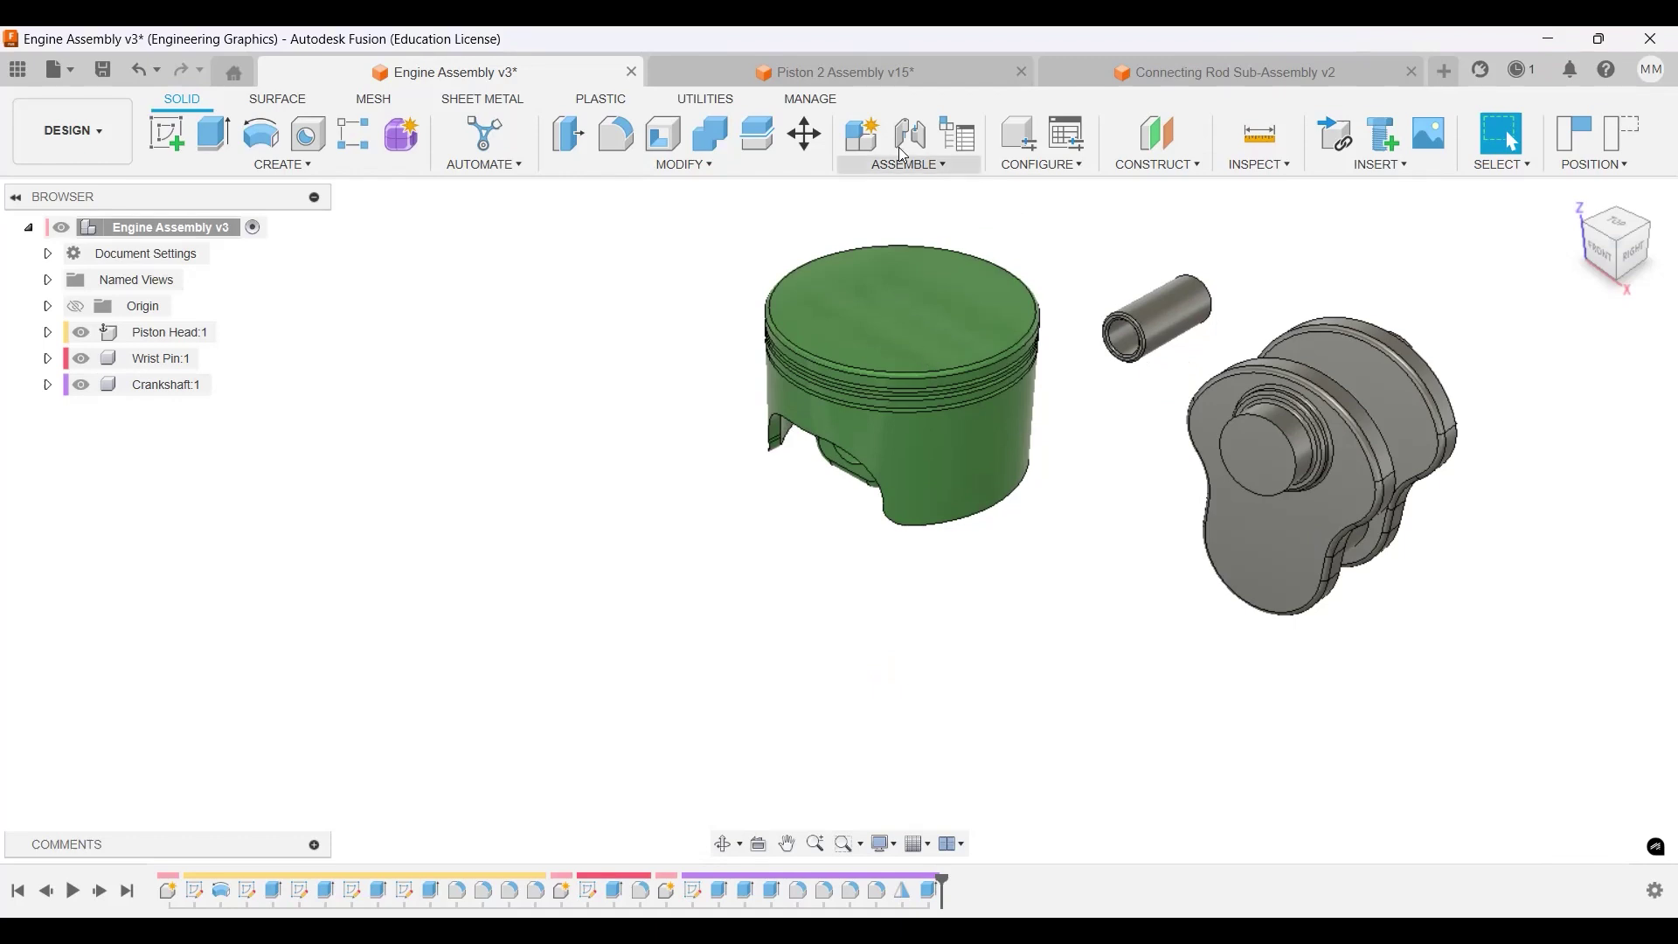
# Insert the Connecting Rod Sub-Assembly from the Graphics 1221-02 project, with the design list sorted by most recently updated.
pyautogui.click(1361, 166)
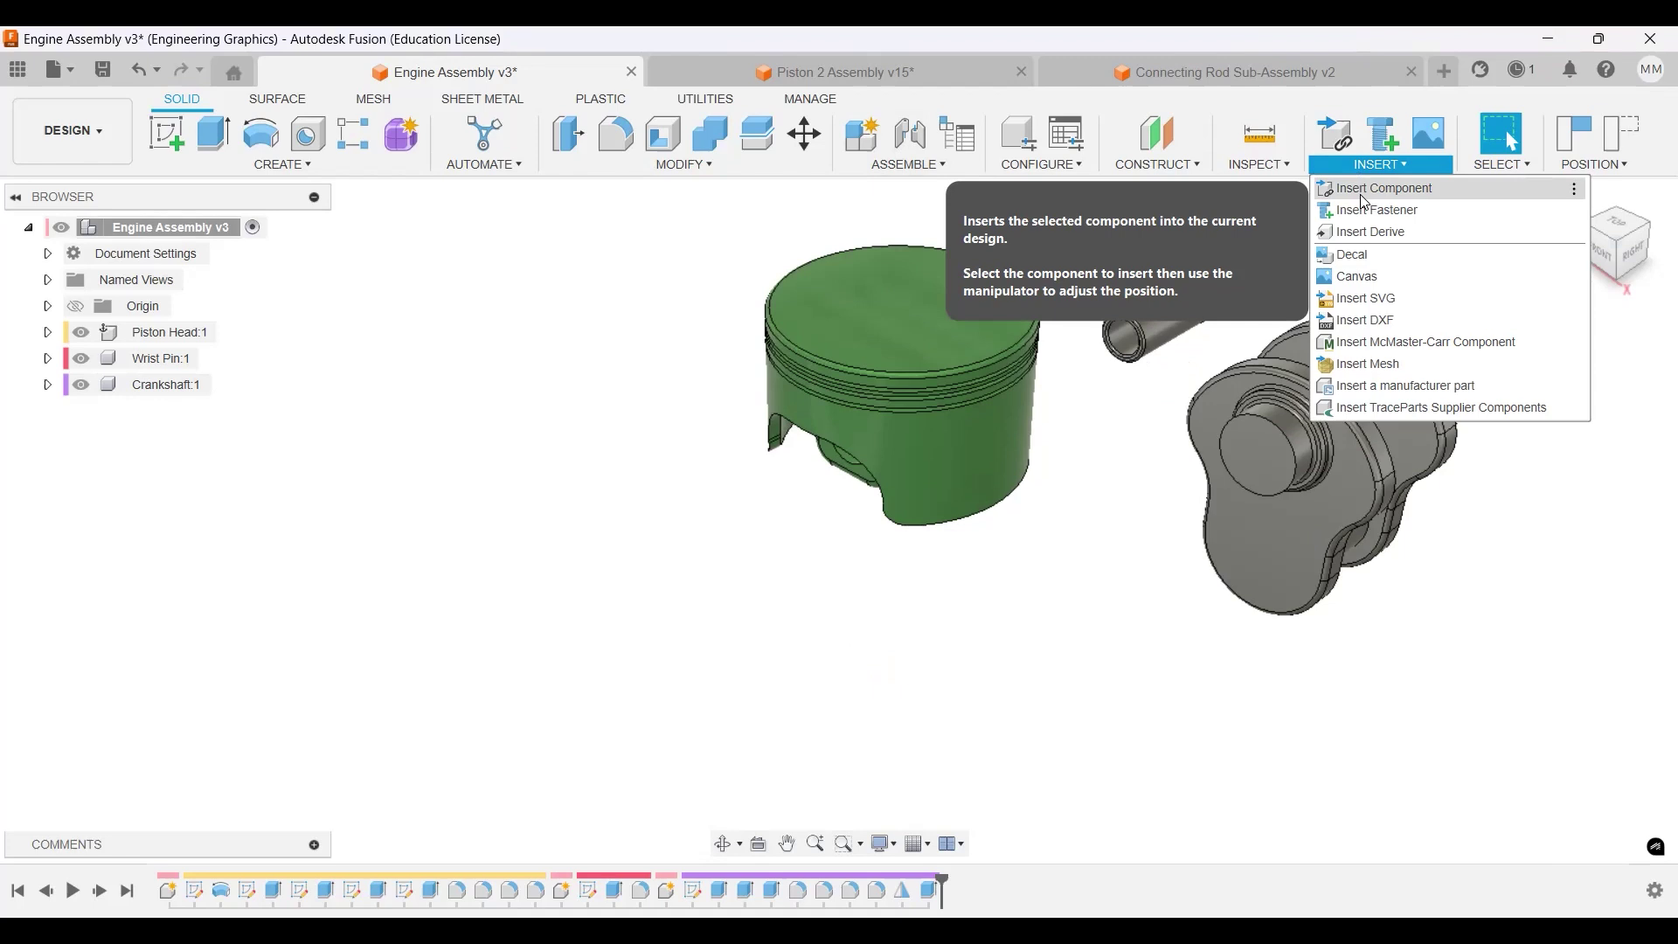
pyautogui.click(1365, 201)
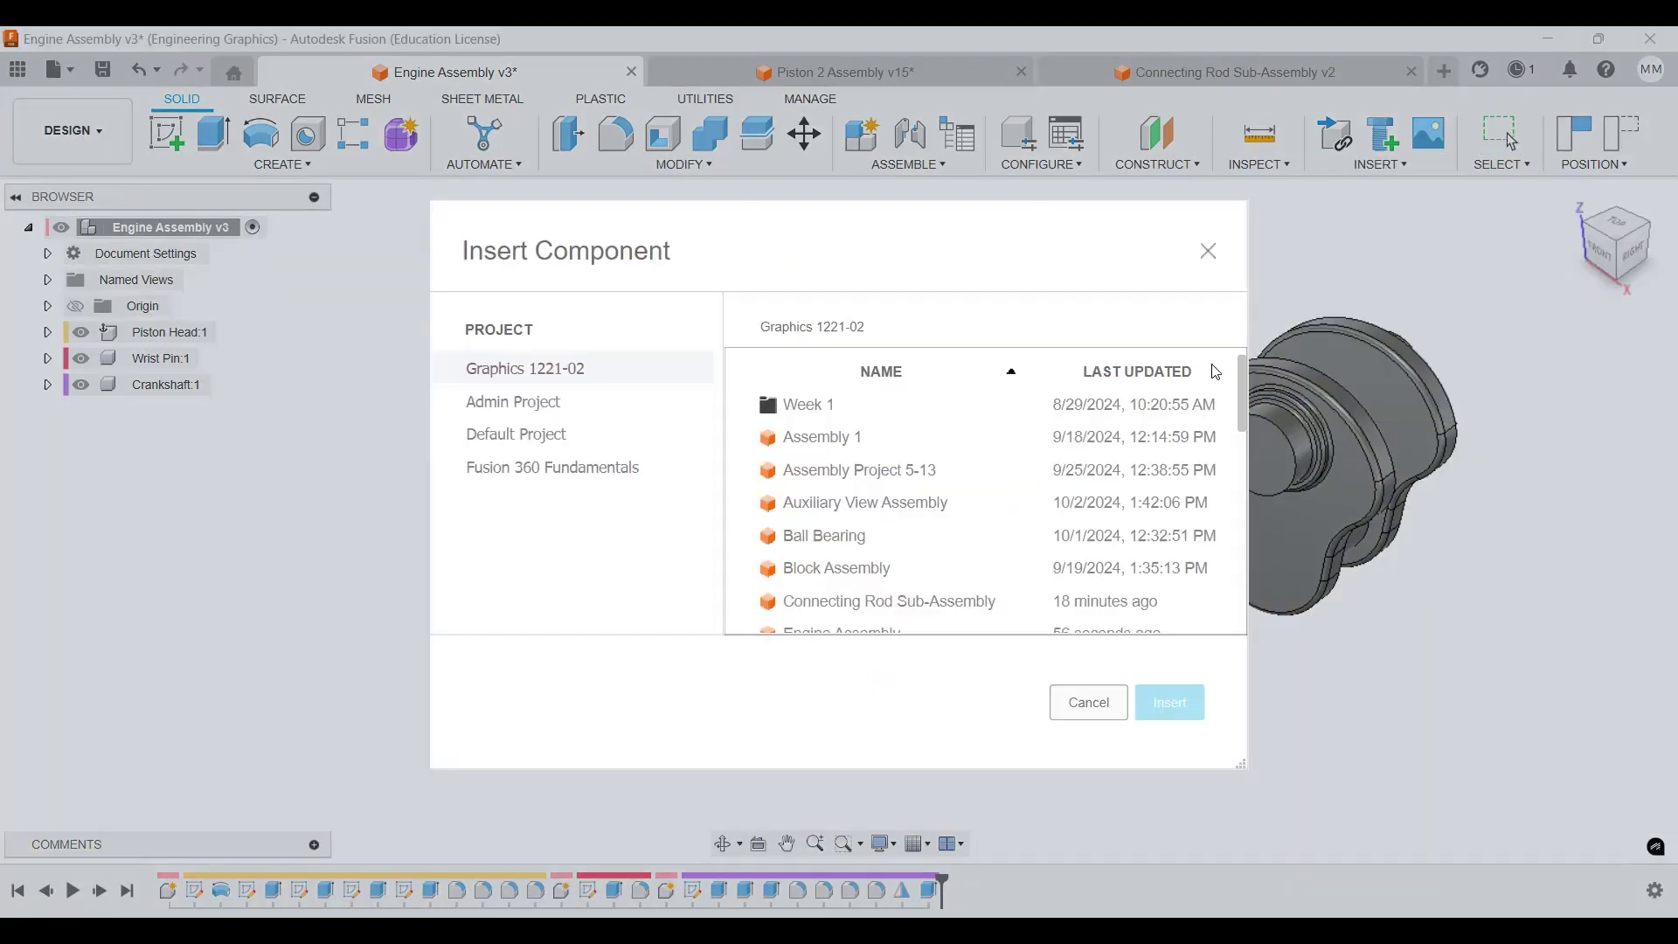
pyautogui.click(1124, 380)
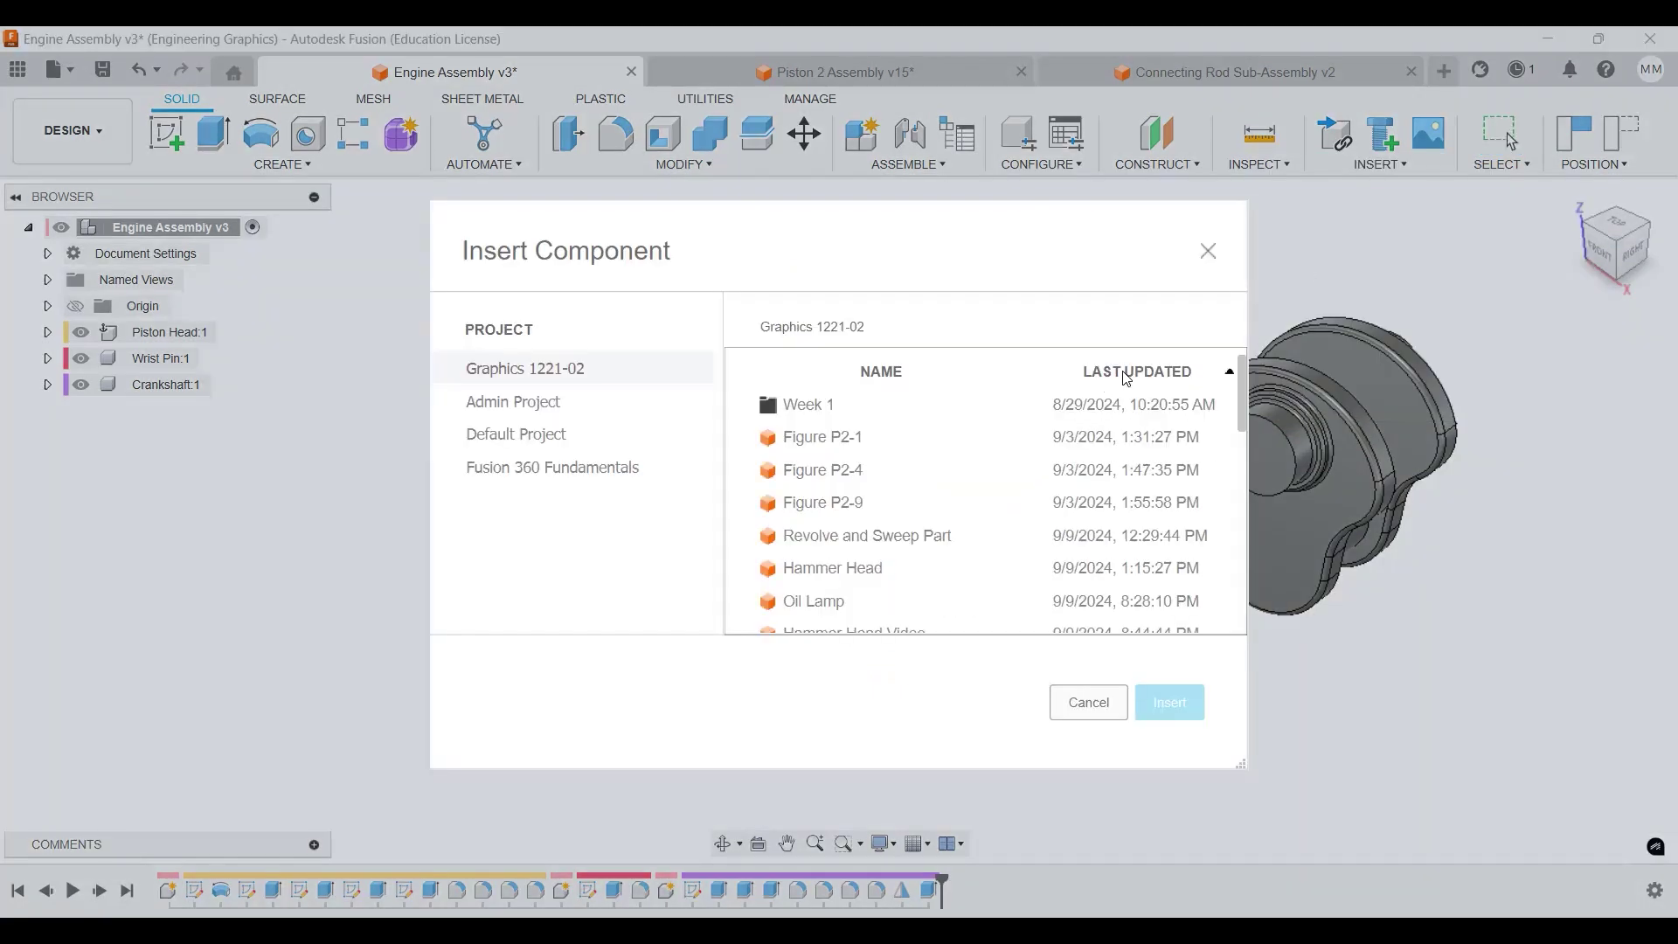
pyautogui.click(1127, 379)
pyautogui.click(967, 475)
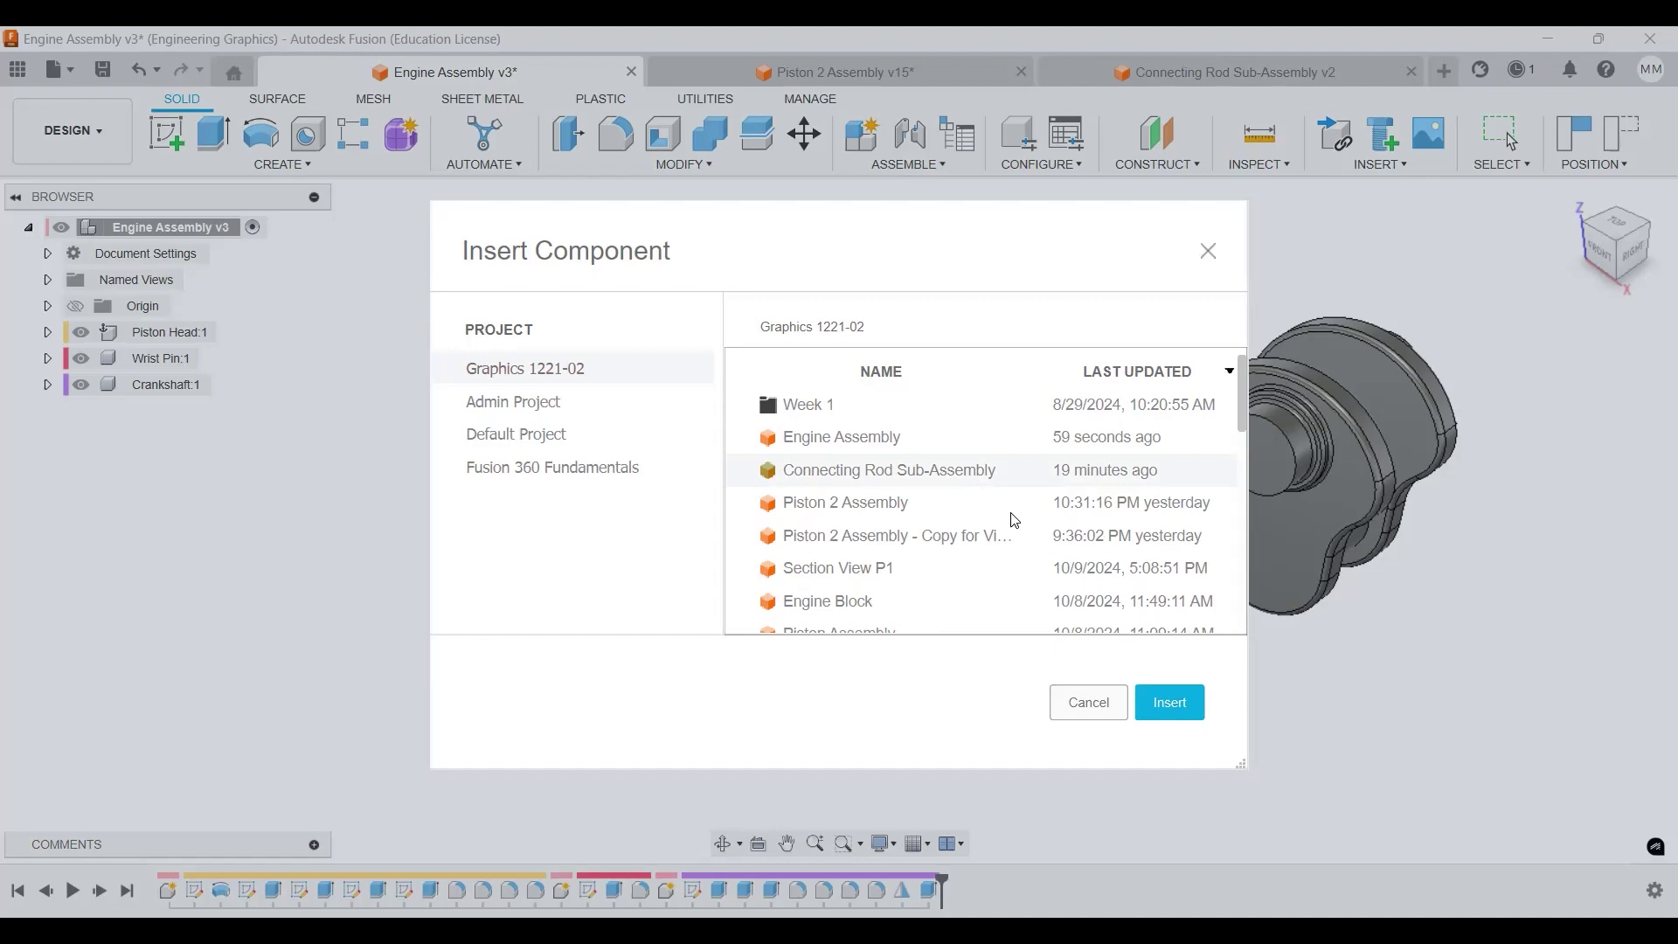
pyautogui.click(1168, 704)
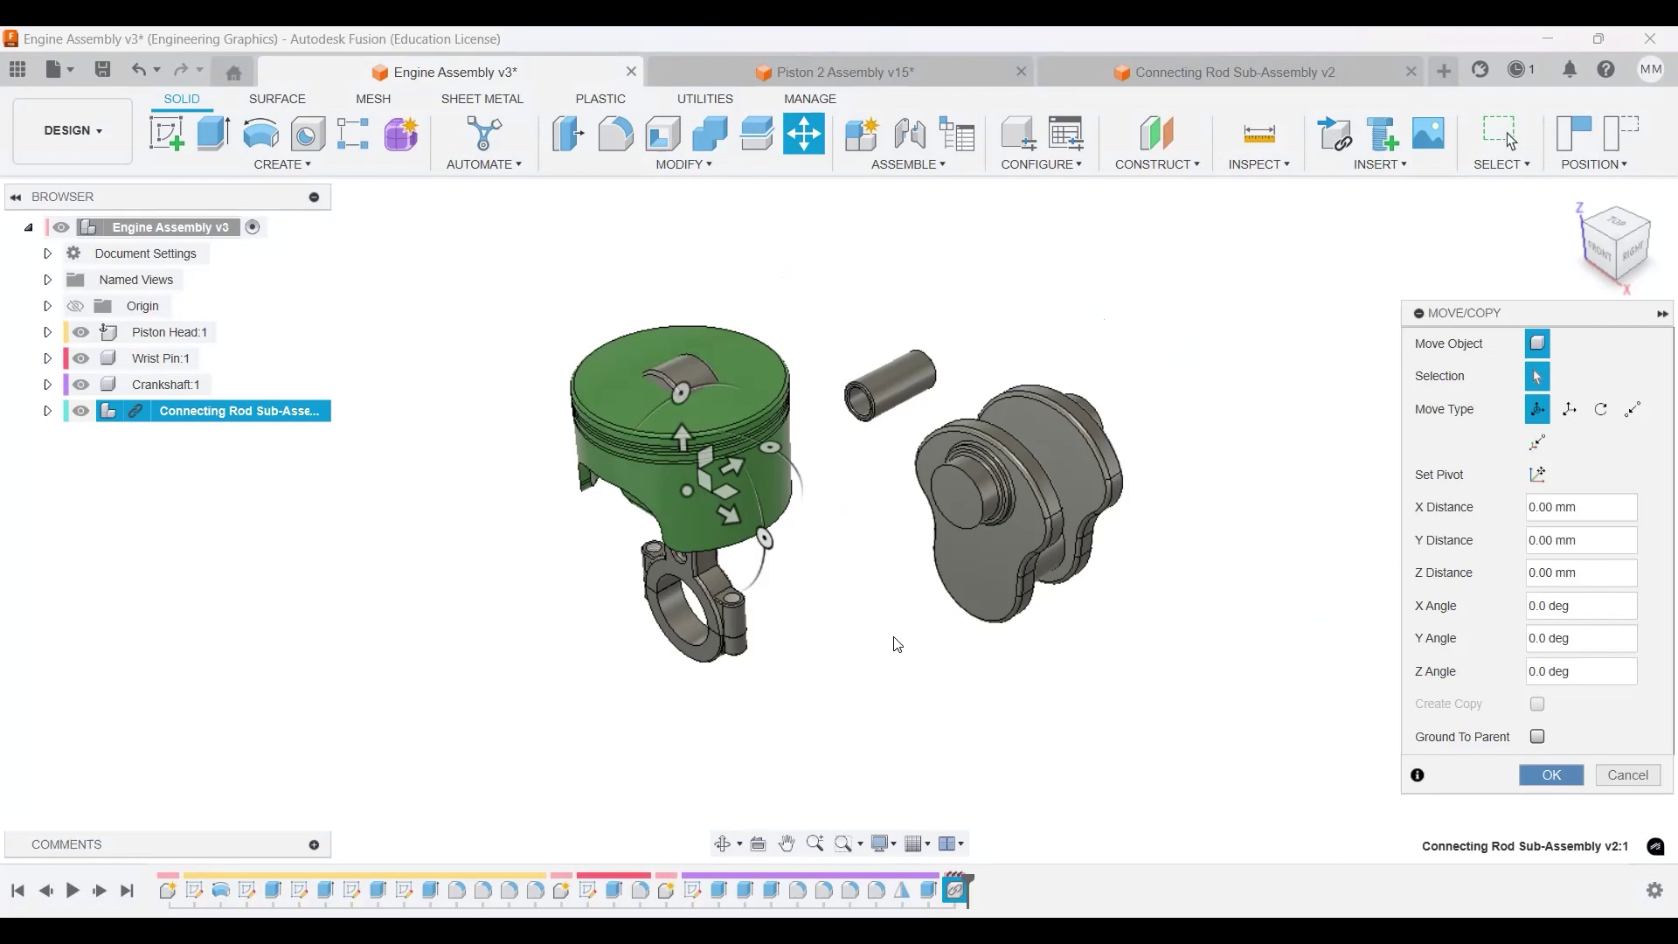
# Accept the inserted sub-assembly's placement and move the connecting rod and its cap clear of the piston head.
pyautogui.moveTo(704, 594); pyautogui.dragTo(484, 579)
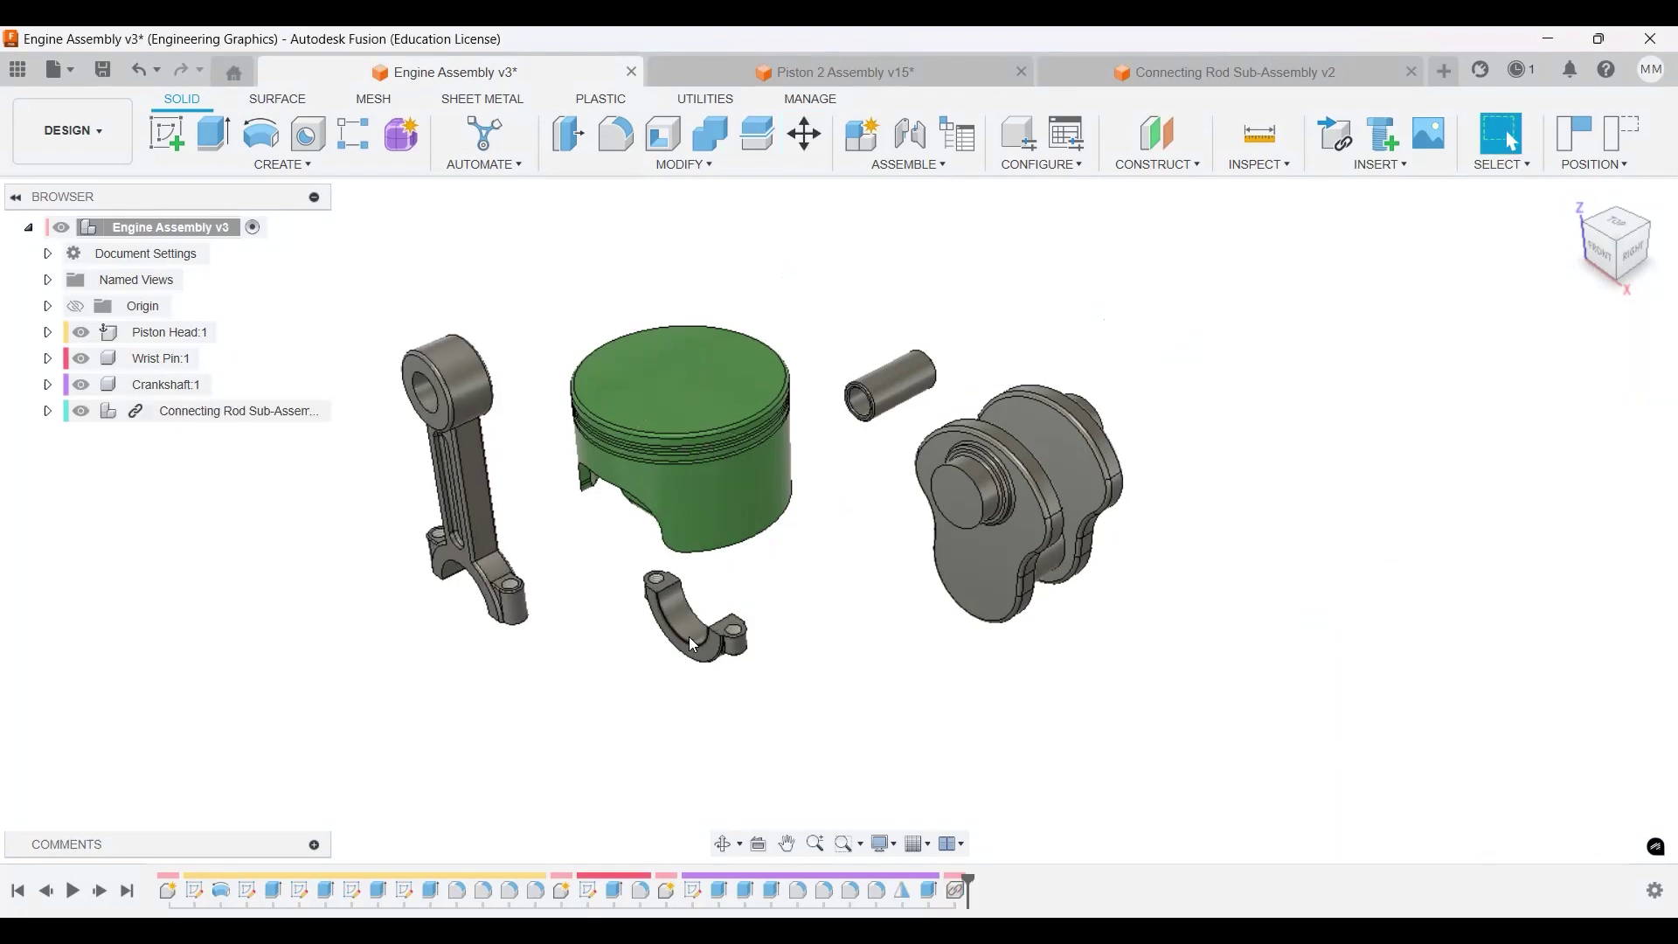
pyautogui.moveTo(692, 645); pyautogui.dragTo(423, 647)
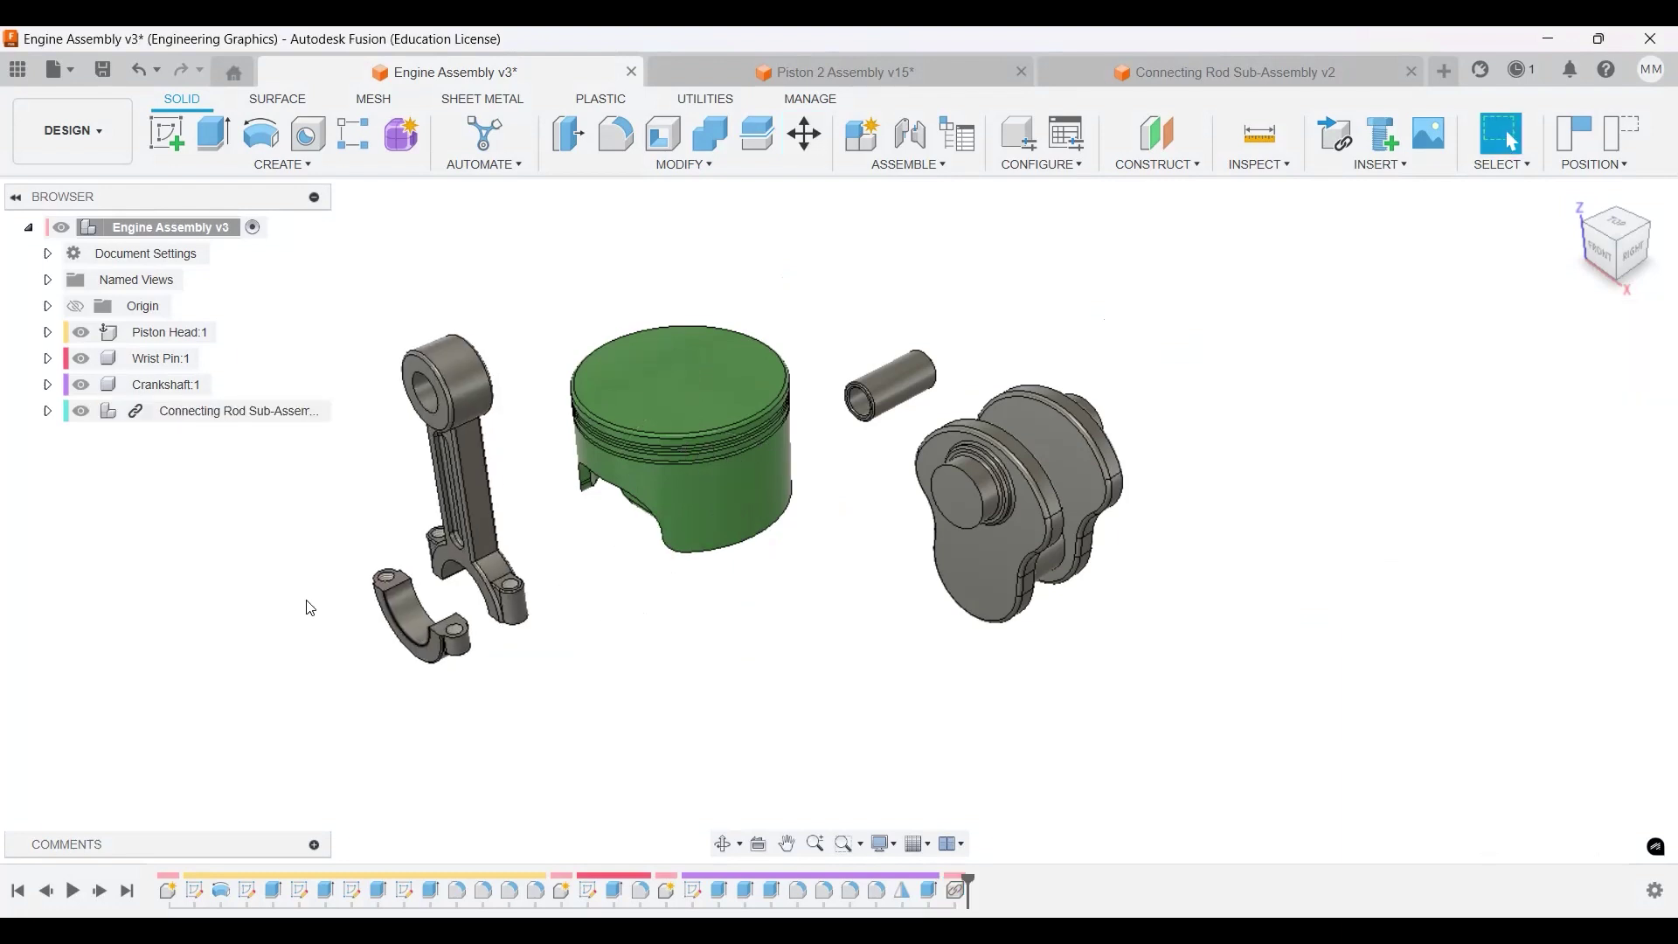
# Examine the components inside the connecting rod sub-assembly and view the separated engine parts from above and below.
pyautogui.click(48, 411)
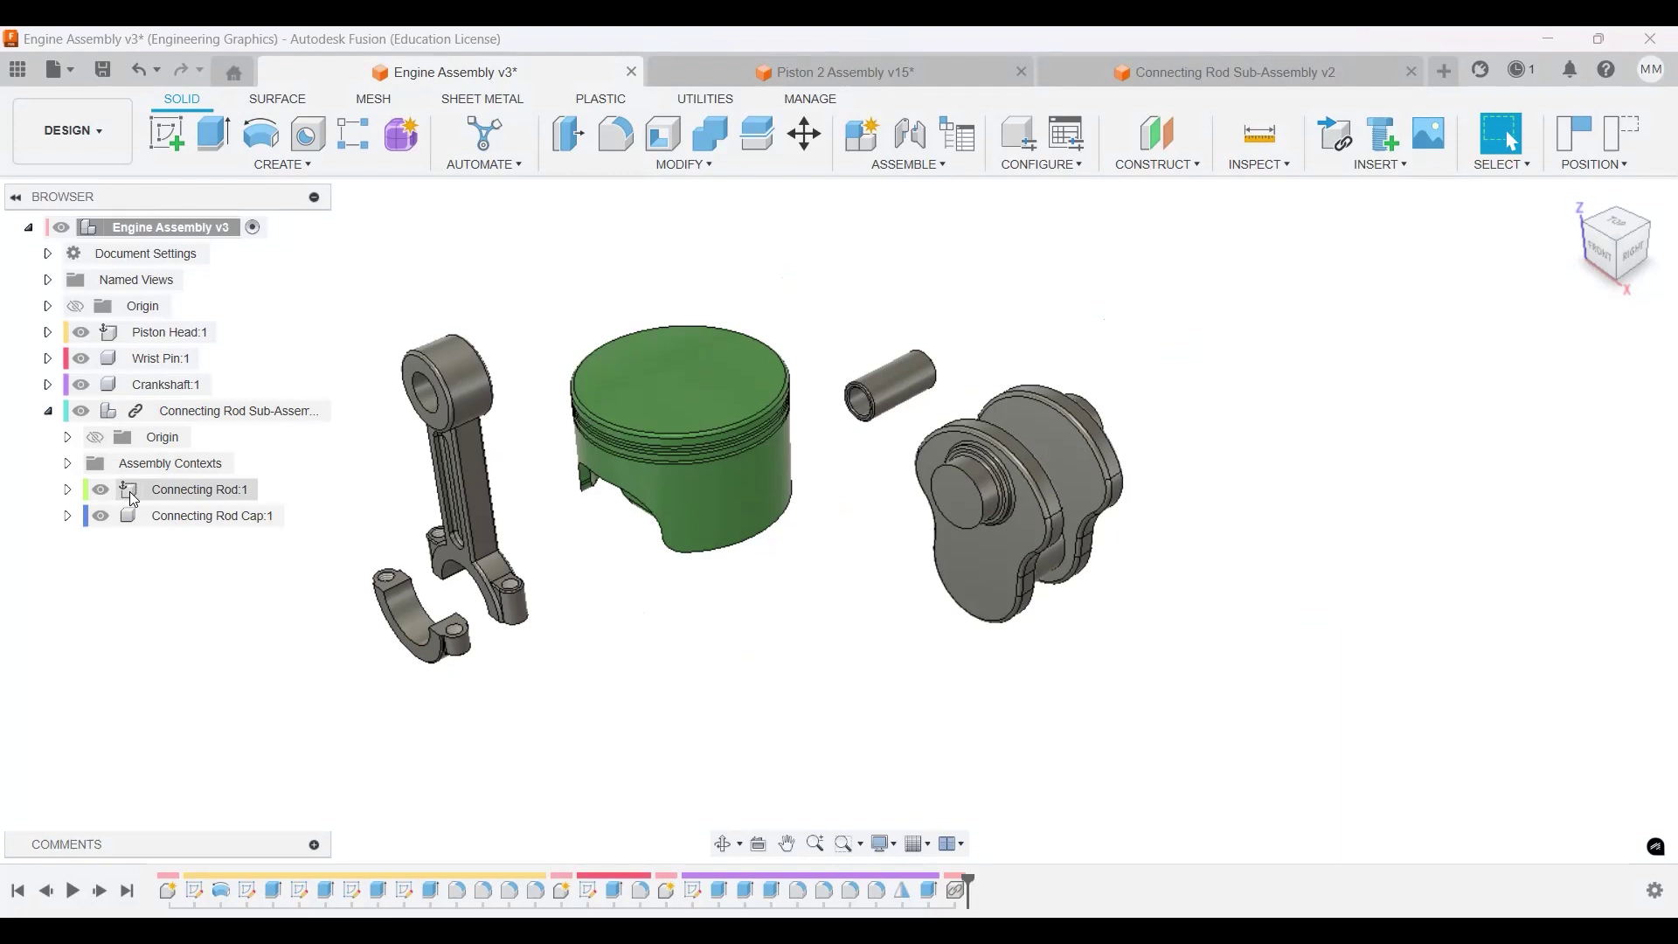
pyautogui.click(47, 414)
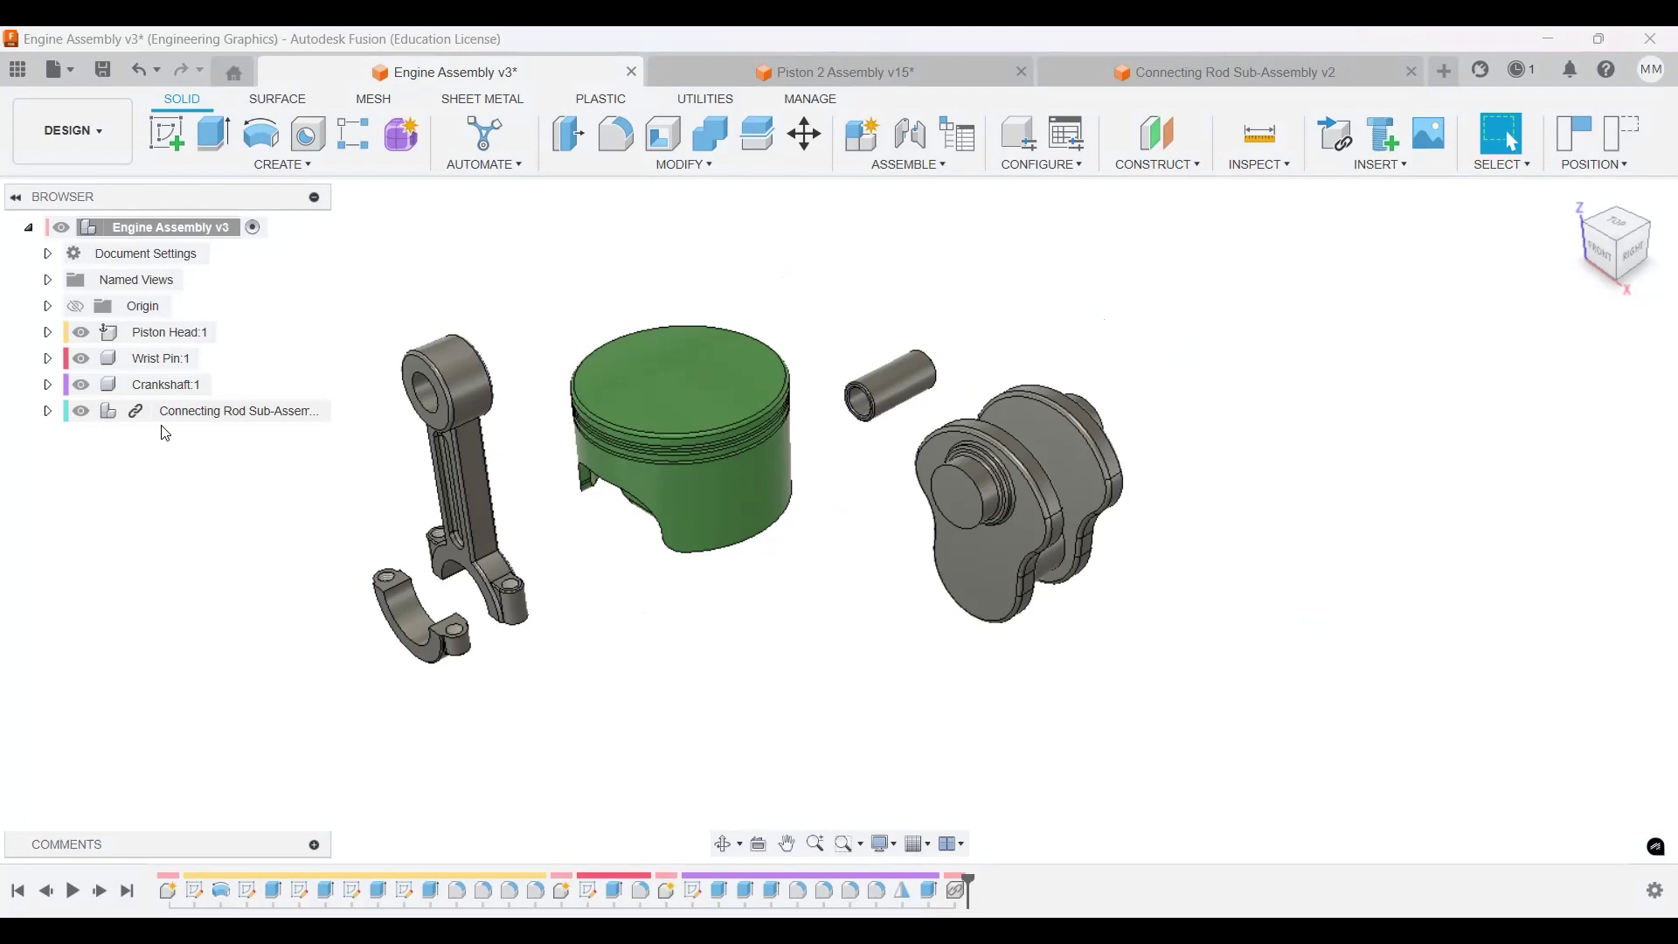
pyautogui.click(48, 411)
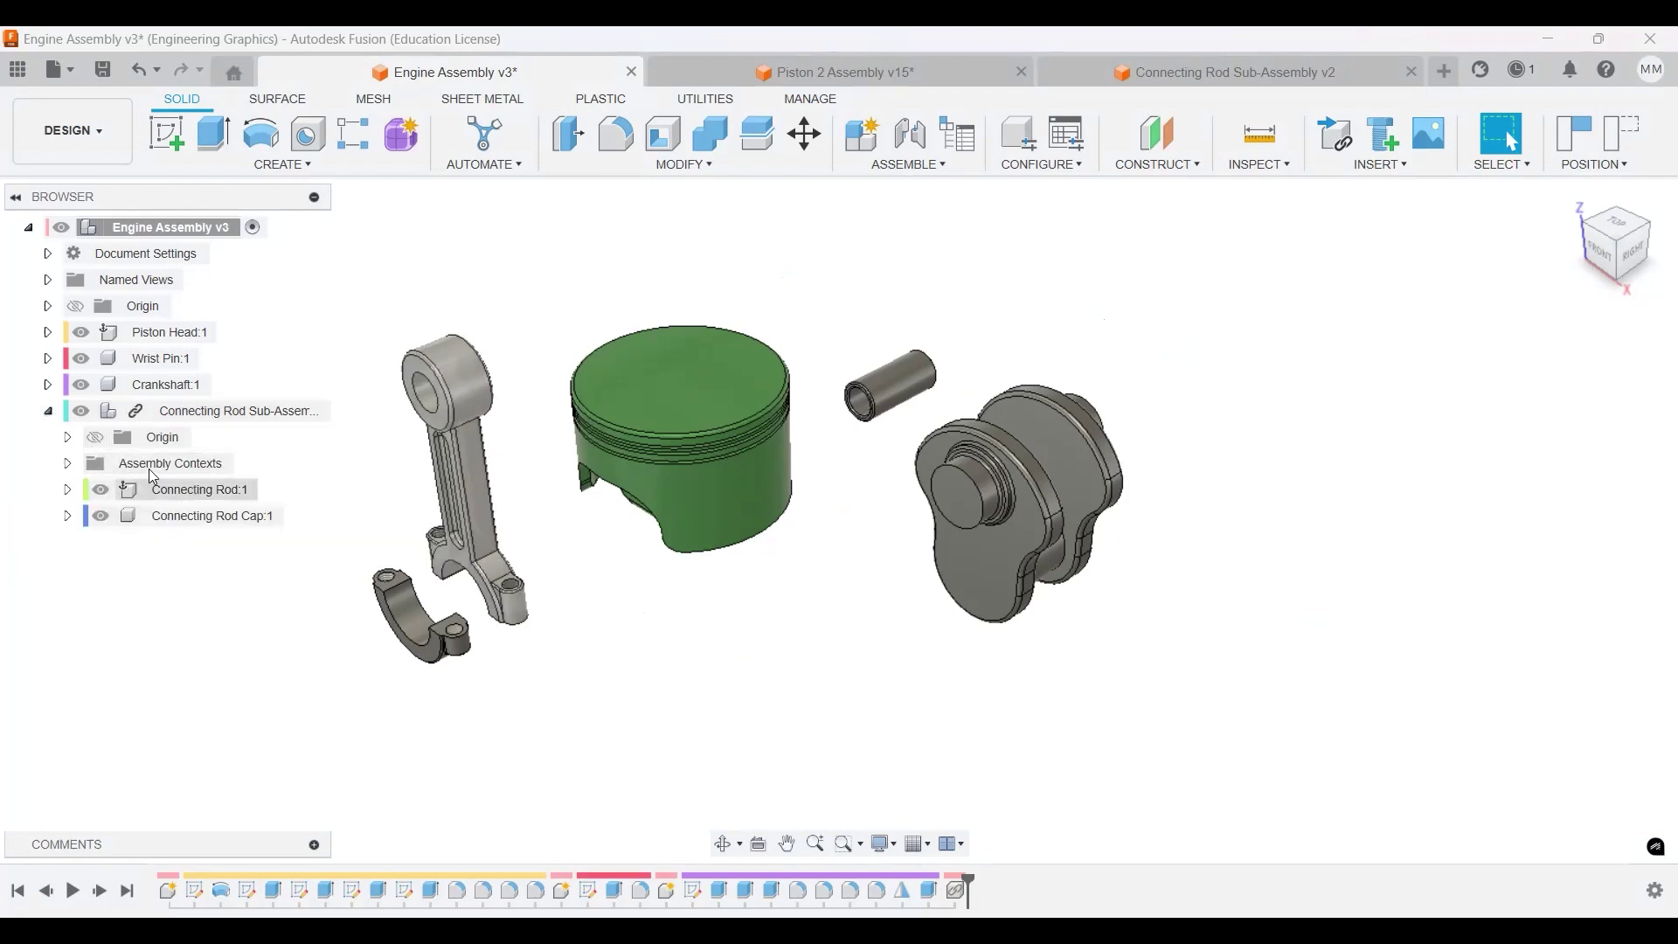
pyautogui.click(48, 411)
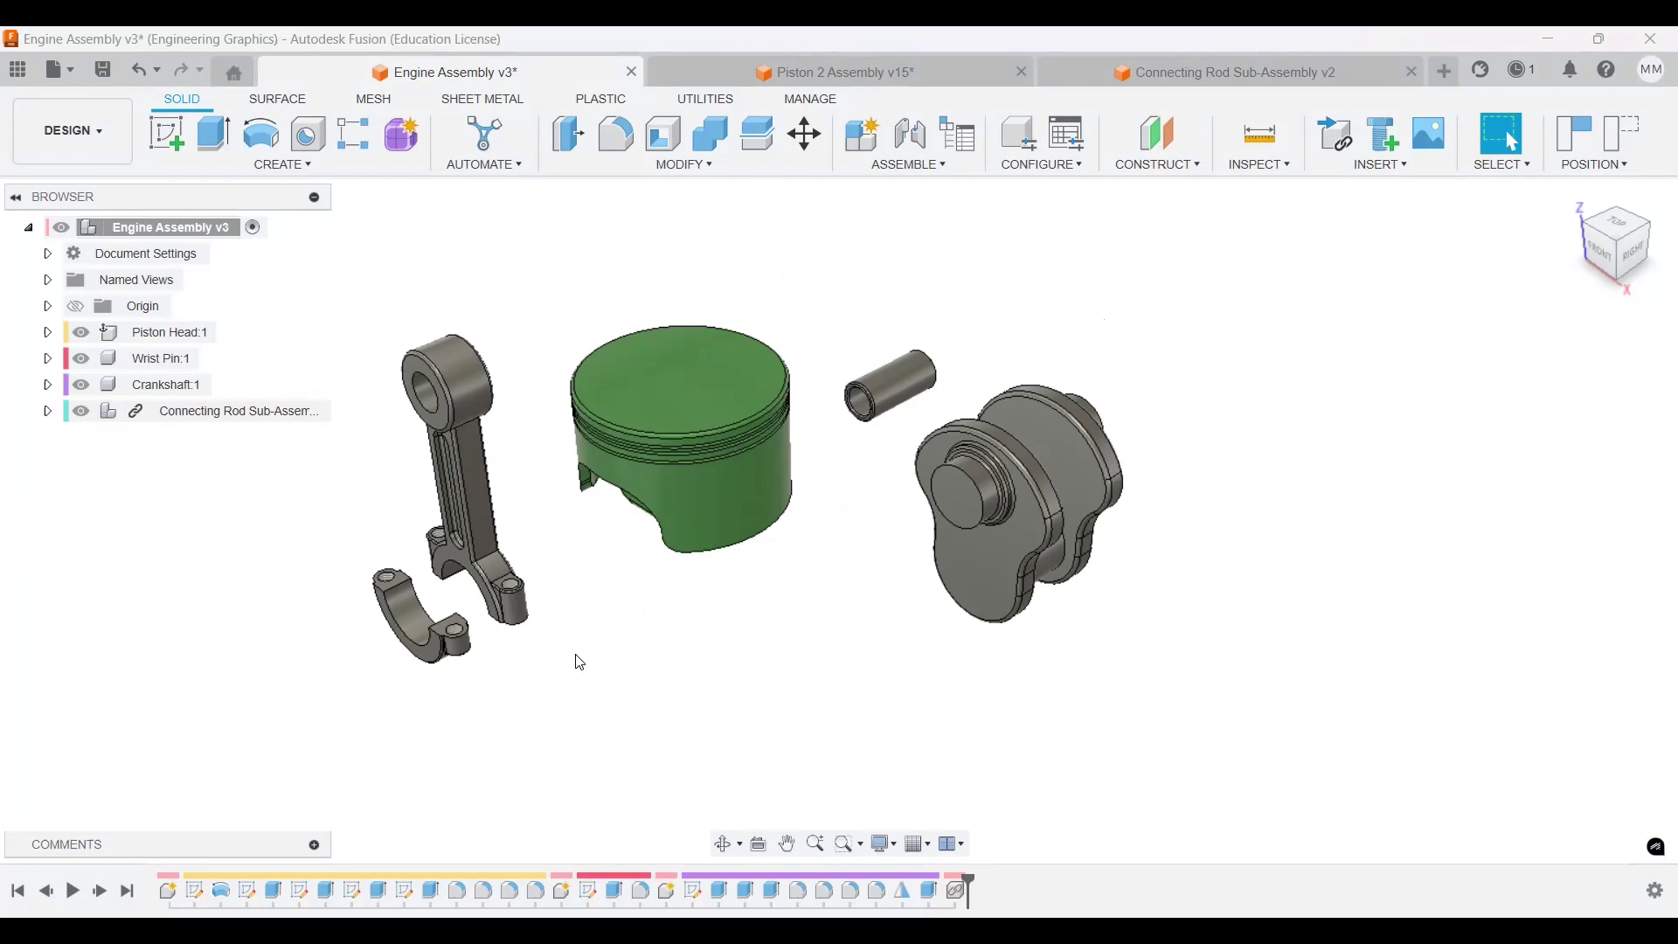
pyautogui.keyDown('shift'); pyautogui.moveTo(580, 661); pyautogui.dragTo(740, 639, button='middle'); pyautogui.keyUp('shift')
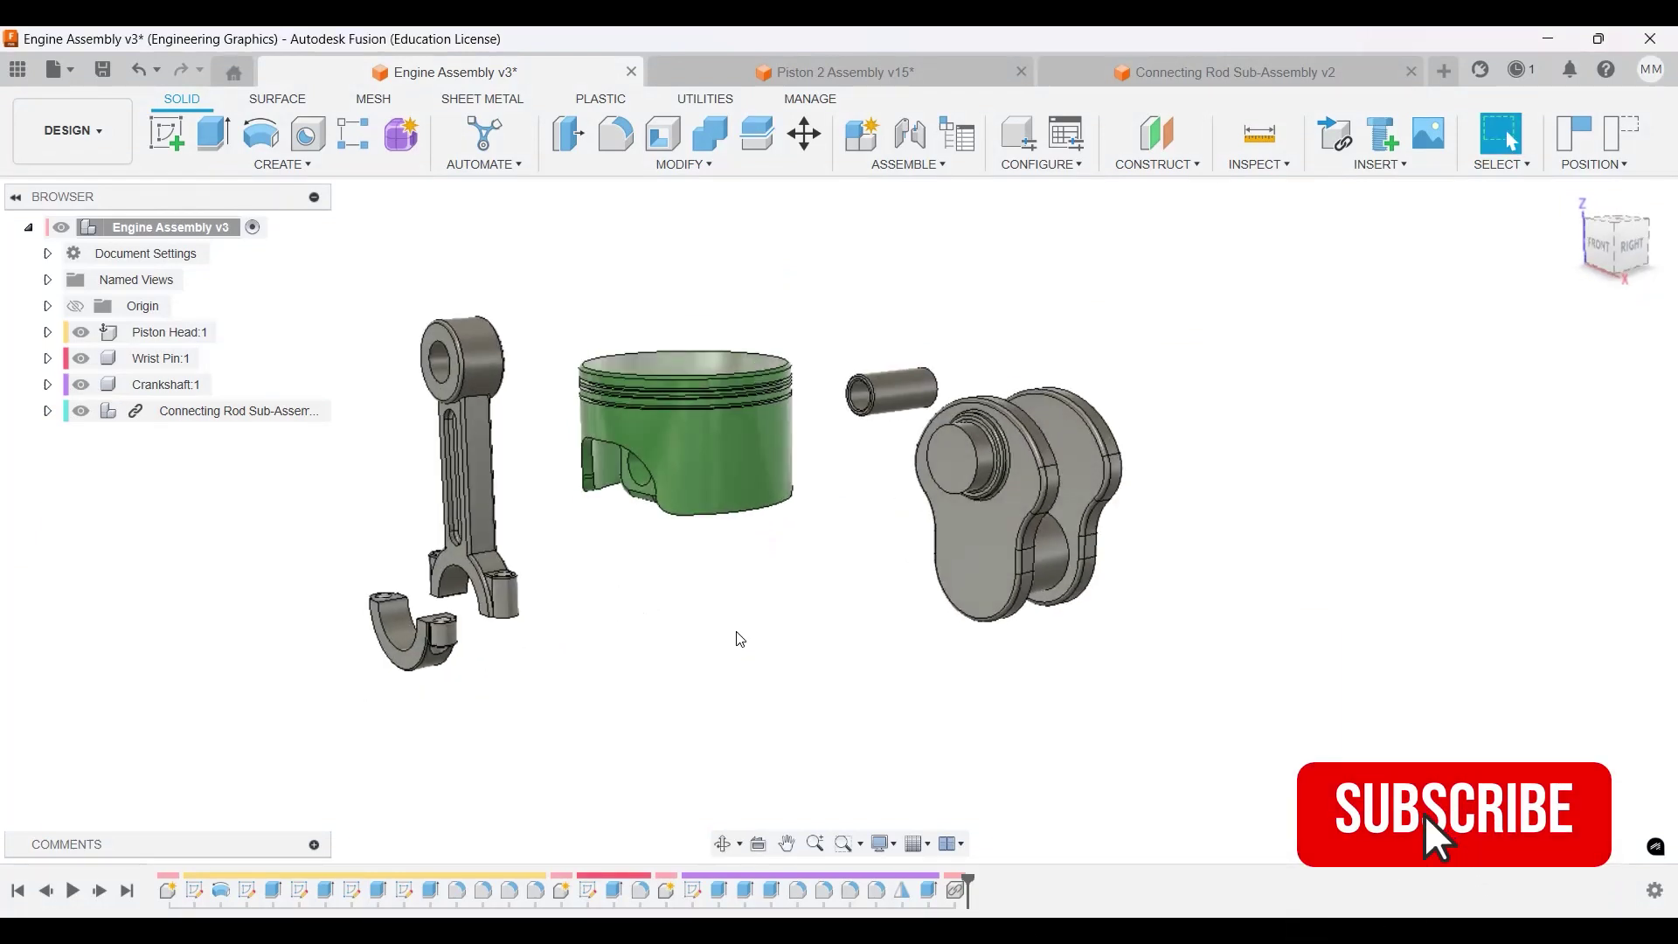
pyautogui.scroll(-1, 749, 633)
pyautogui.scroll(-1, 791, 622)
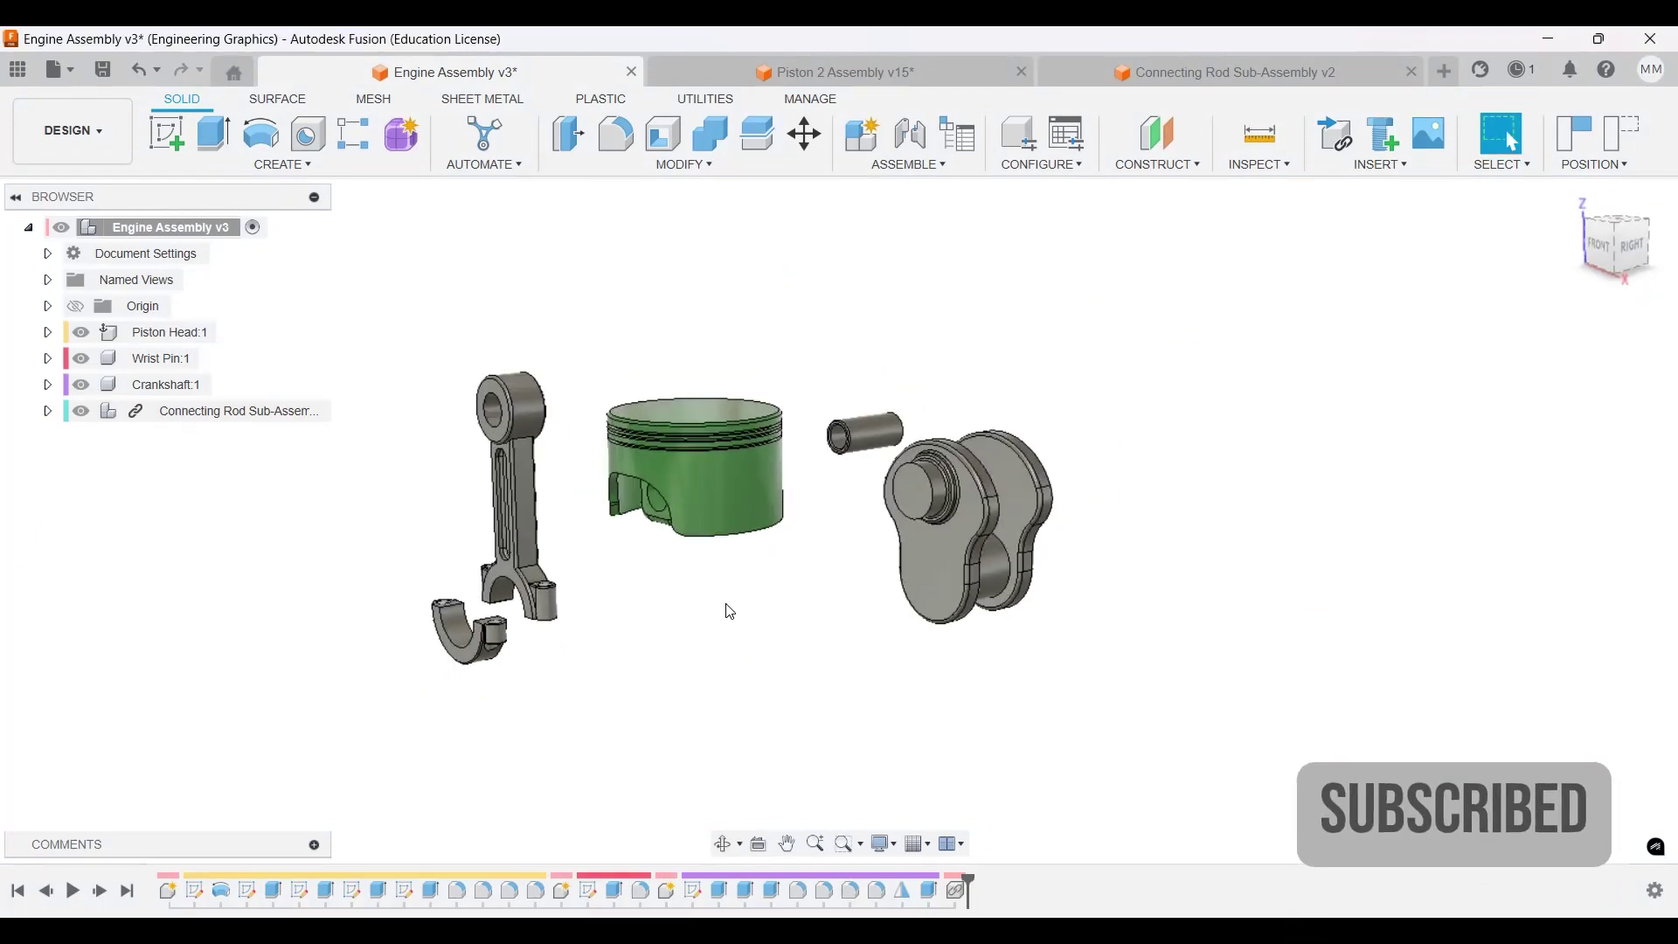
pyautogui.keyDown('shift'); pyautogui.moveTo(1198, 434); pyautogui.dragTo(1172, 461, button='middle'); pyautogui.keyUp('shift')
pyautogui.keyDown('shift'); pyautogui.moveTo(711, 561); pyautogui.dragTo(742, 305, button='middle'); pyautogui.keyUp('shift')
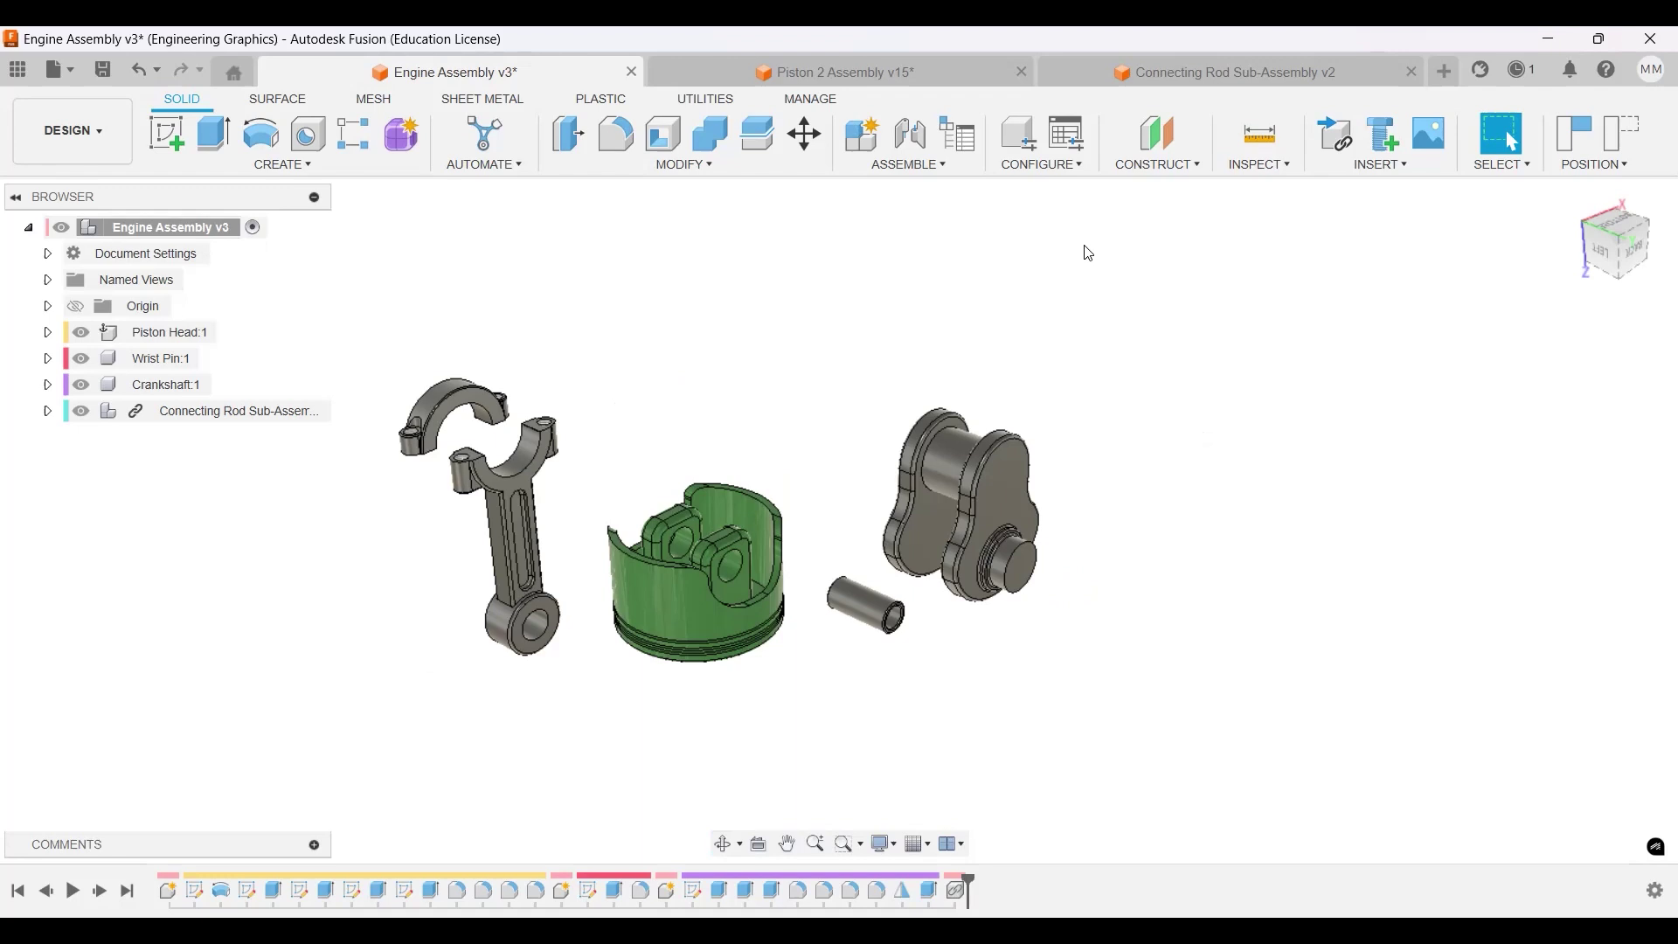
pyautogui.click(1574, 196)
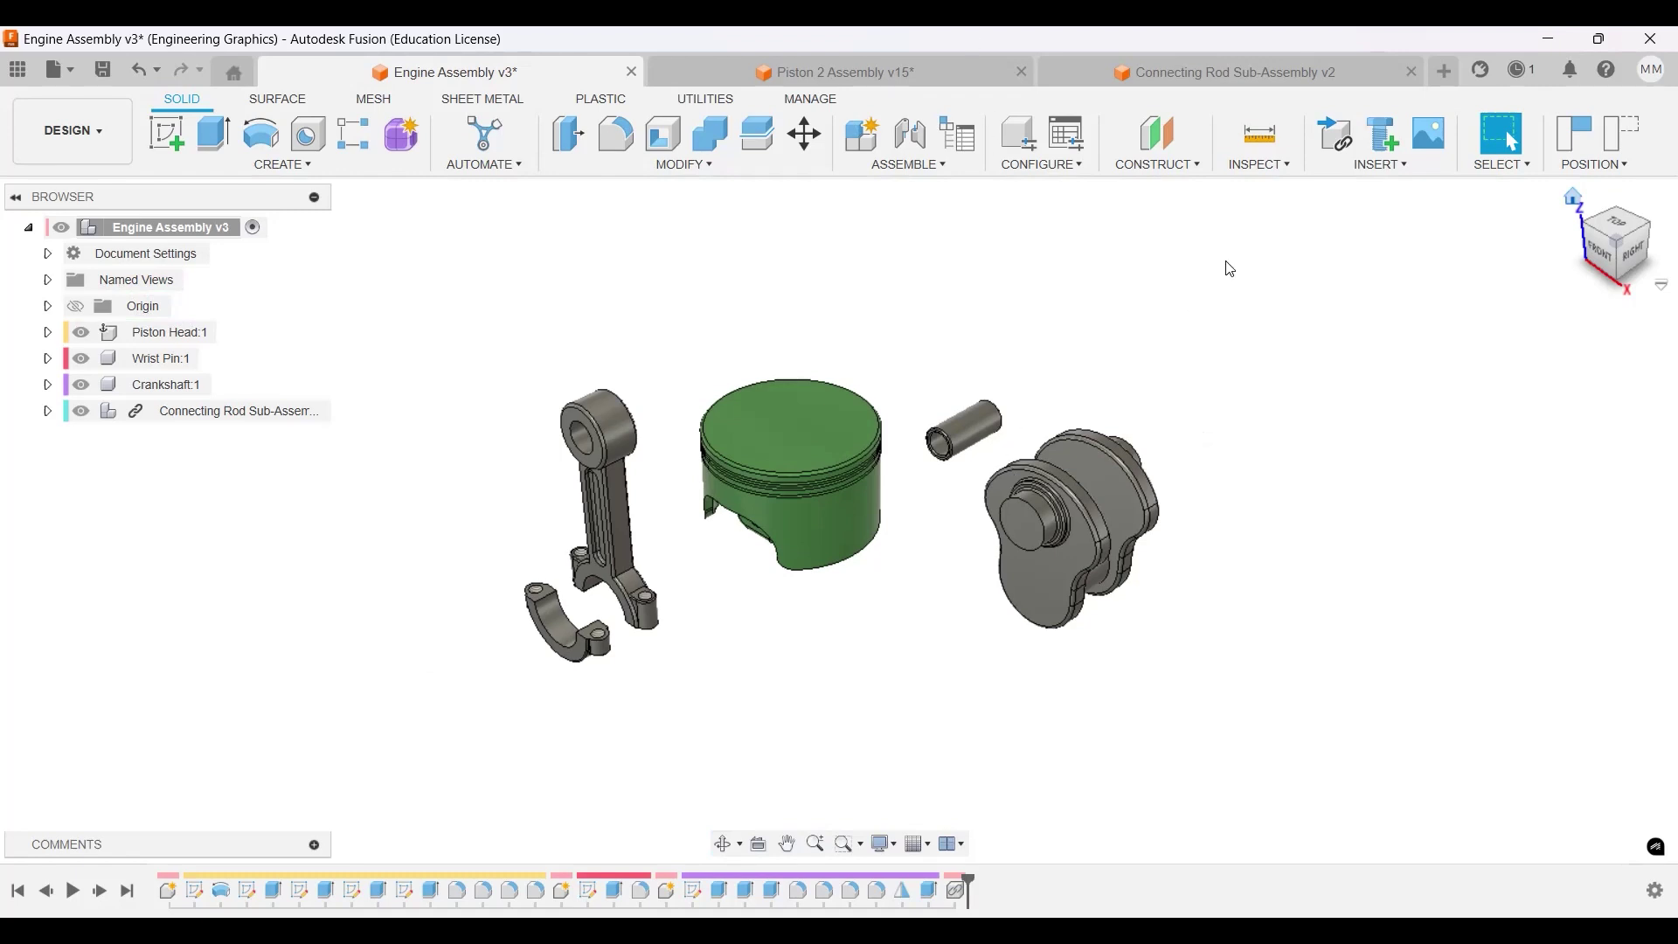
pyautogui.click(1385, 148)
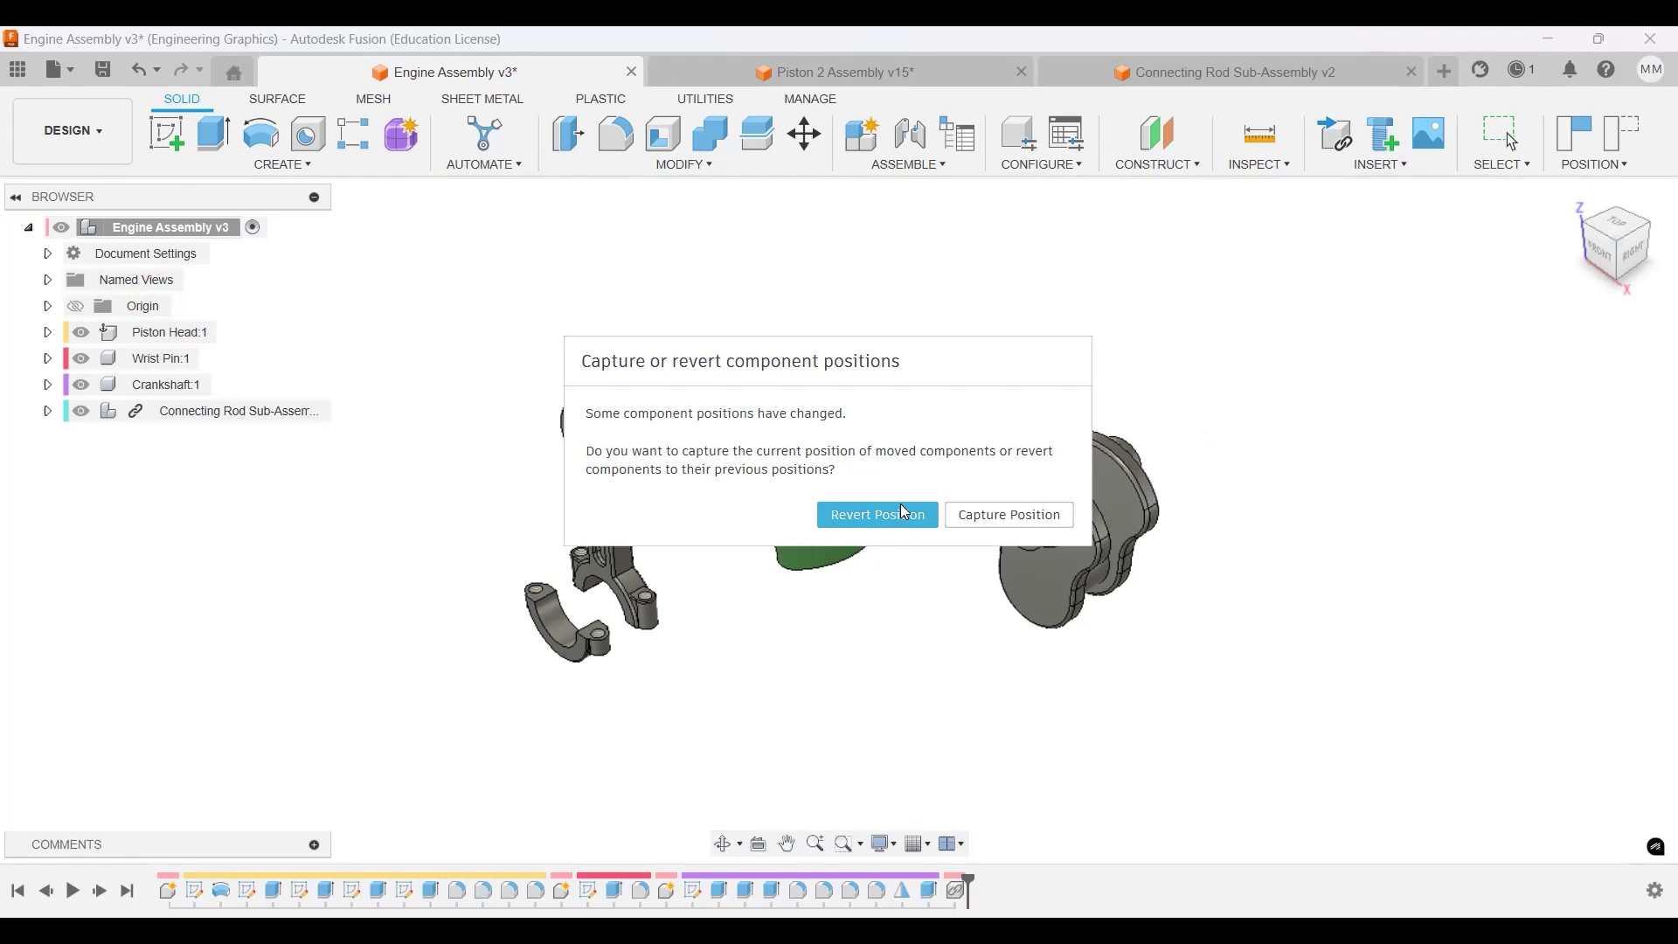
pyautogui.click(982, 512)
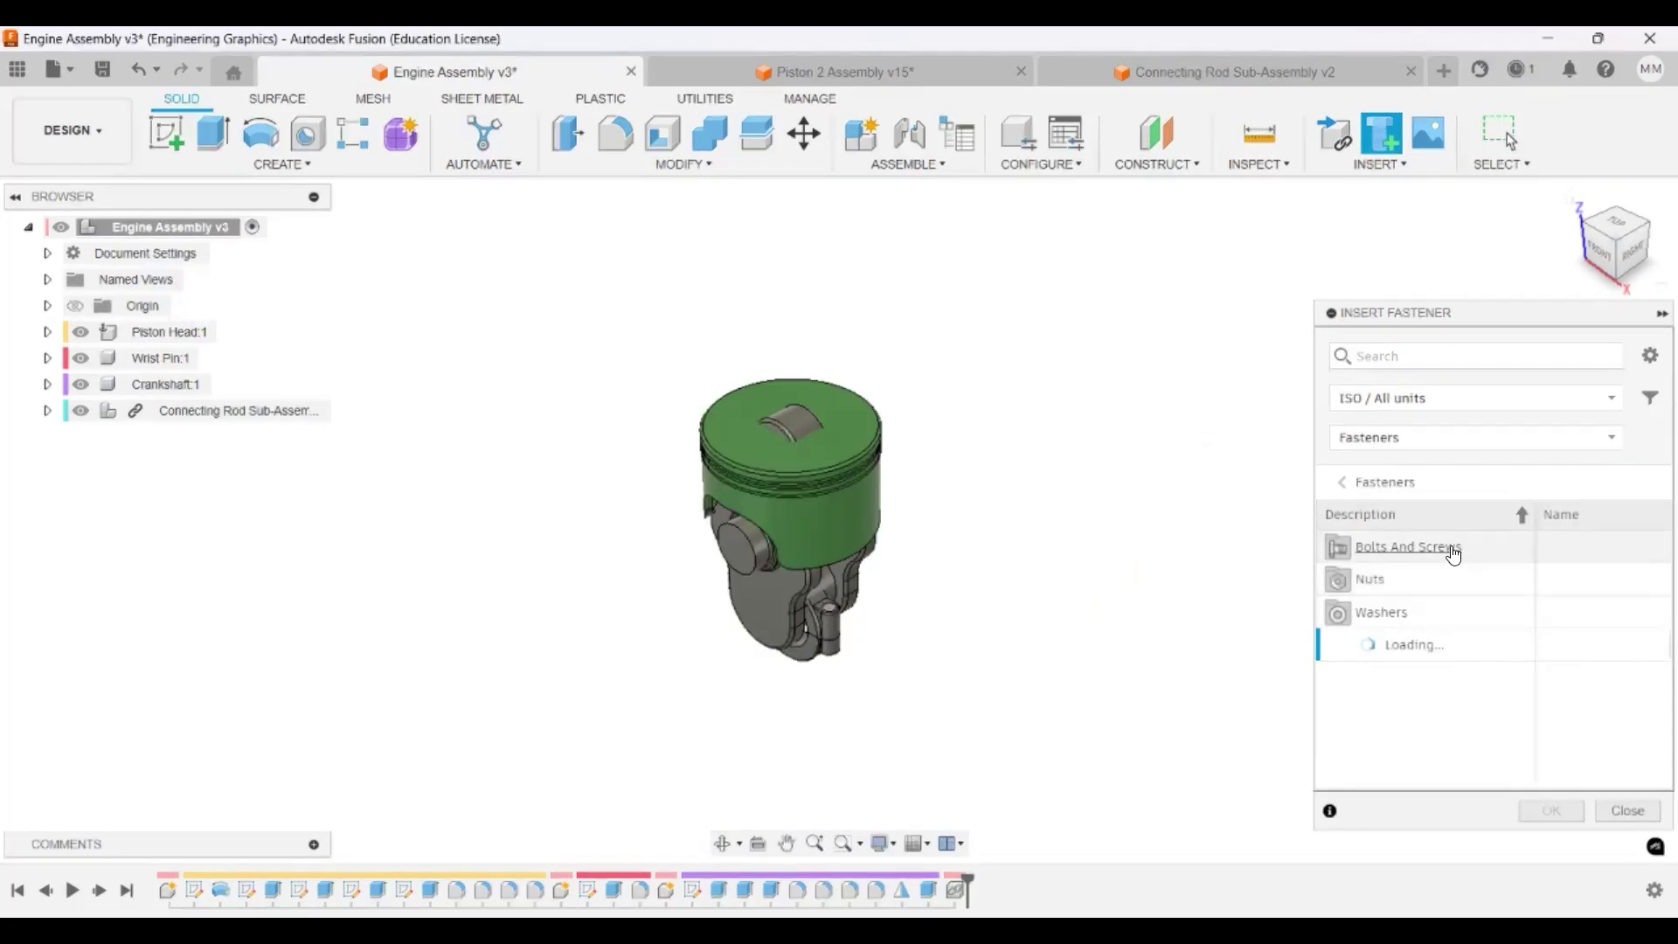
pyautogui.click(1453, 552)
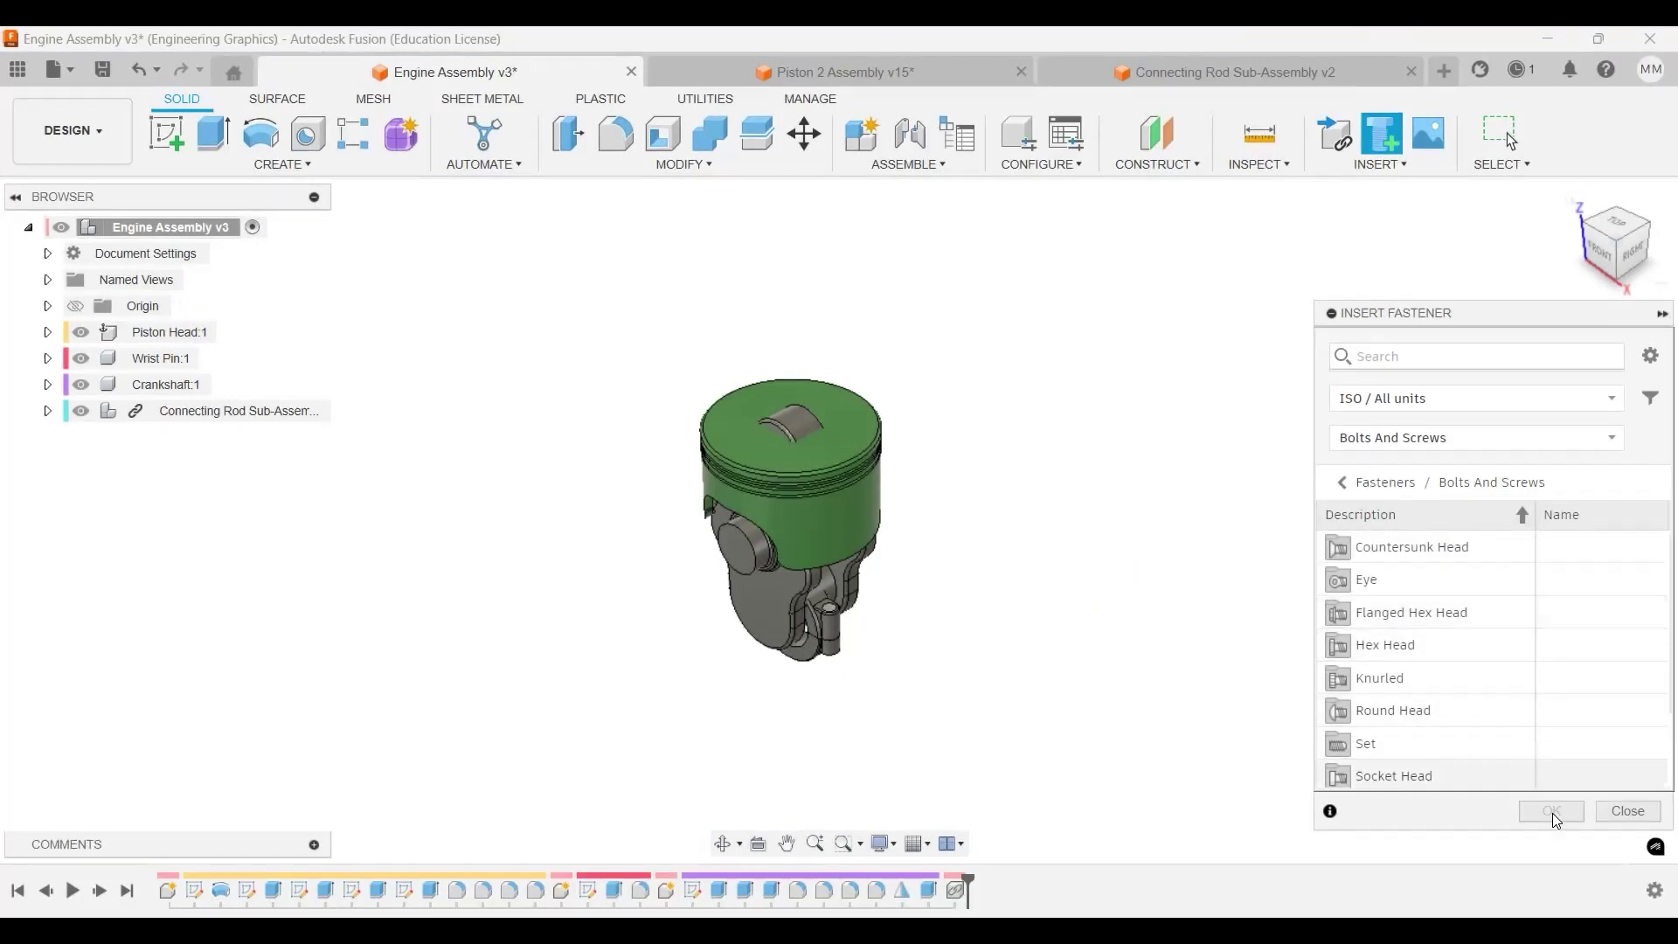
pyautogui.click(1623, 810)
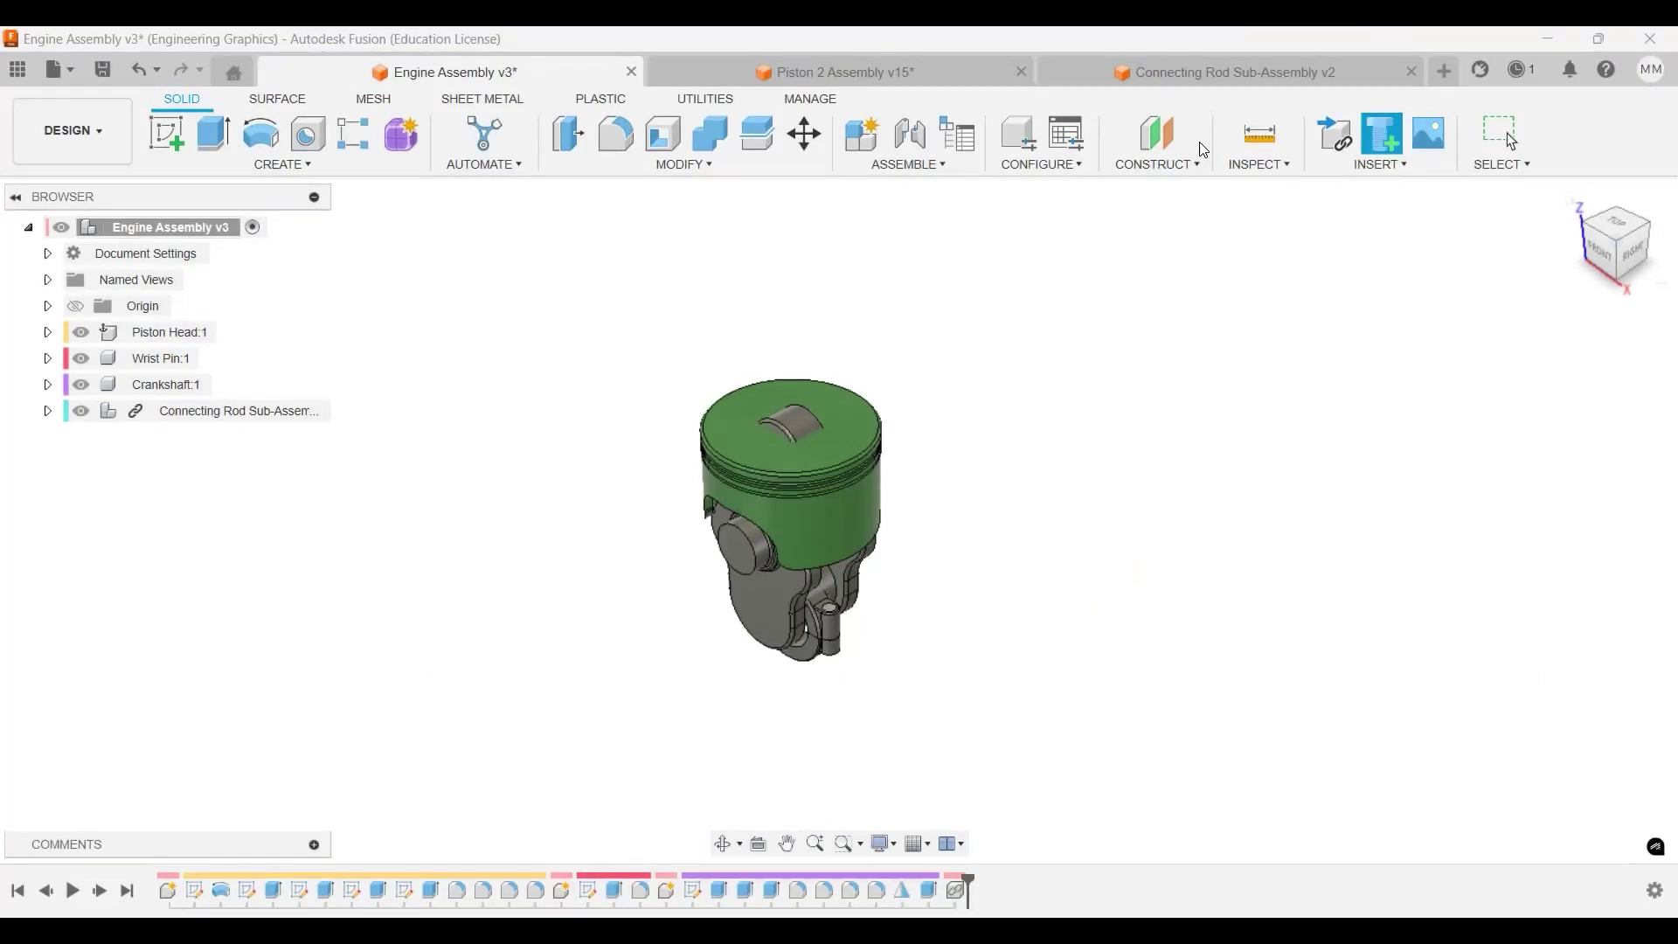
# Start inserting a McMaster-Carr component and open the Screws & Bolts category of the catalog.
pyautogui.click(1377, 173)
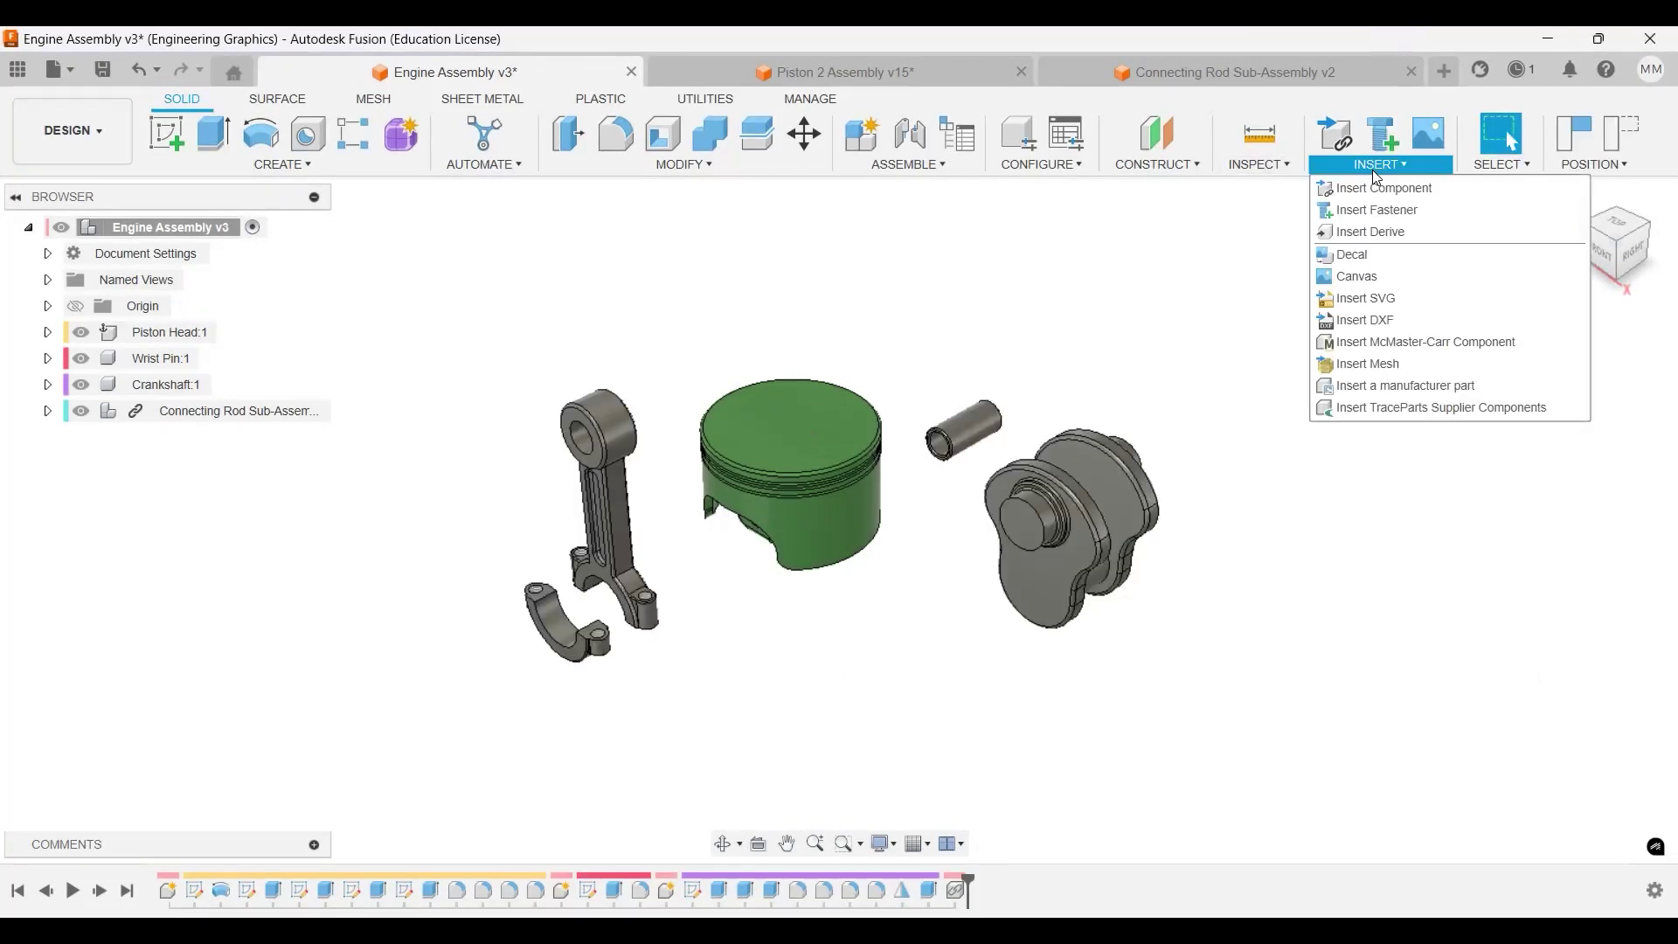
pyautogui.click(1416, 344)
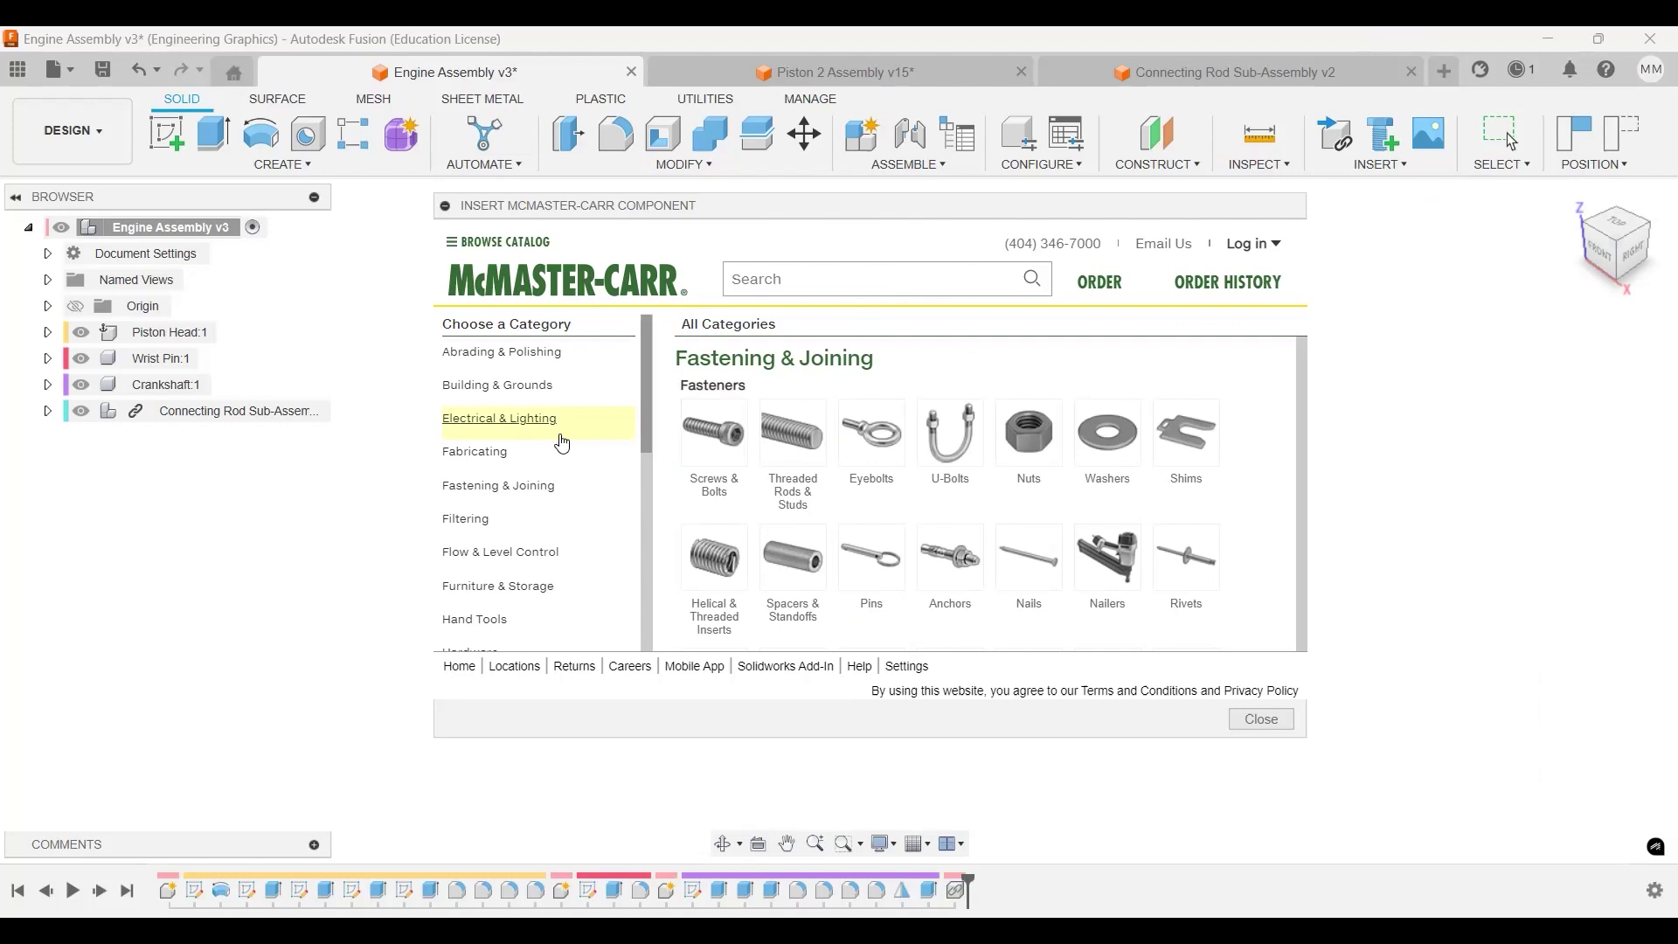
pyautogui.scroll(-2, 562, 524)
pyautogui.scroll(1, 562, 542)
pyautogui.scroll(1, 562, 537)
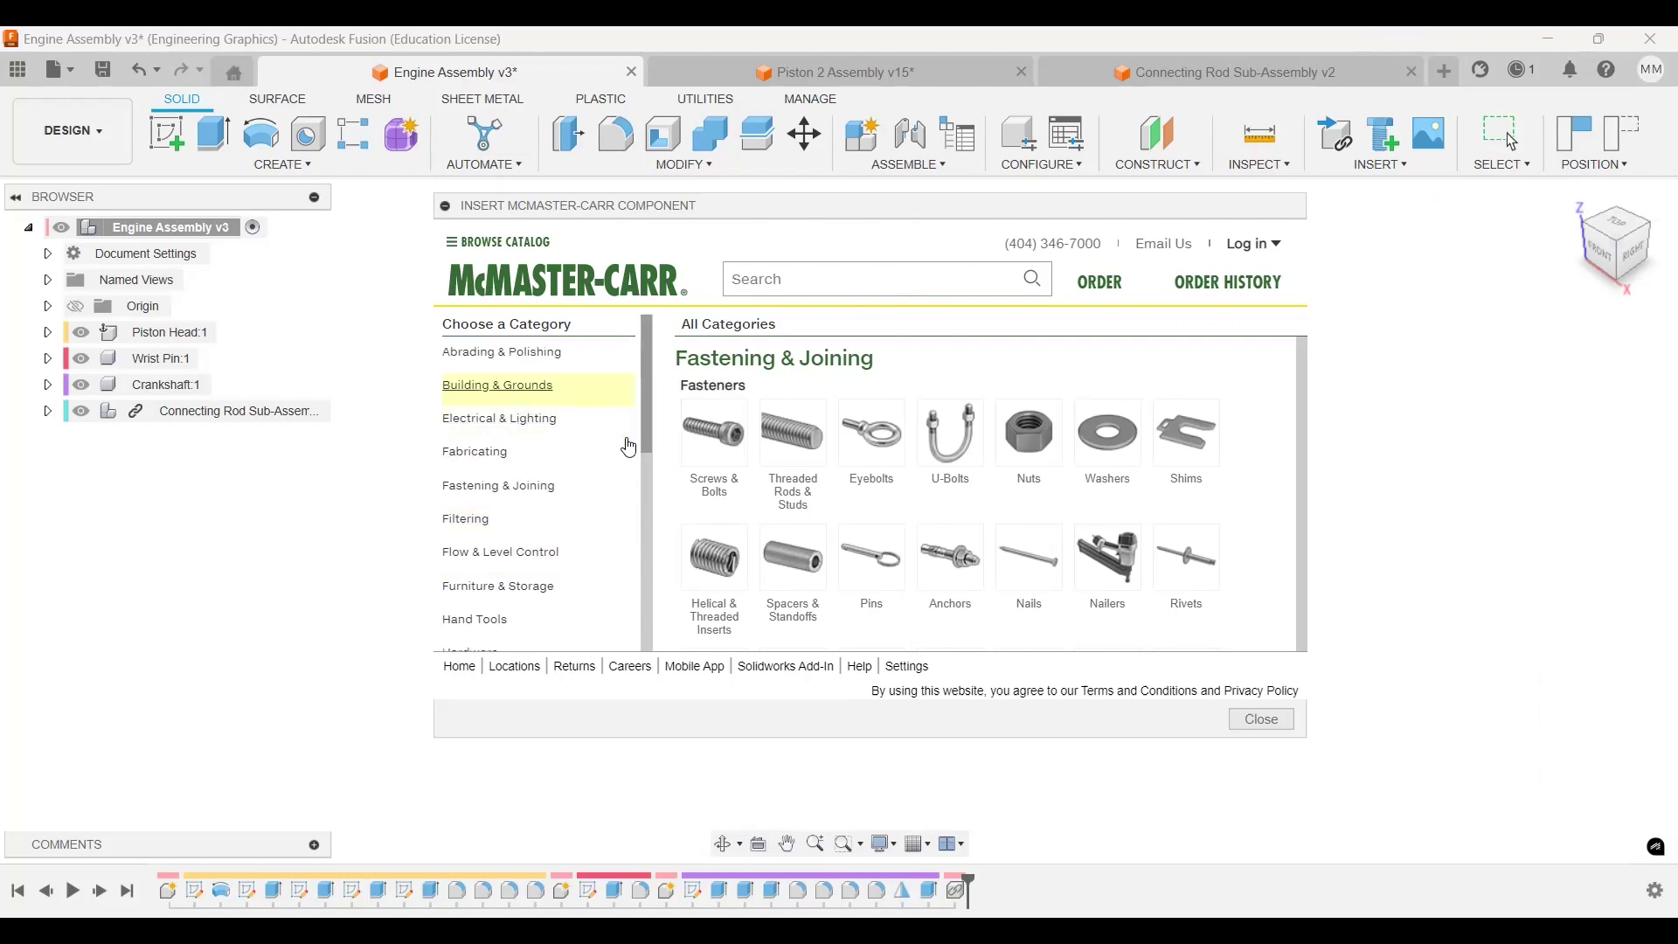
pyautogui.scroll(-8, 612, 450)
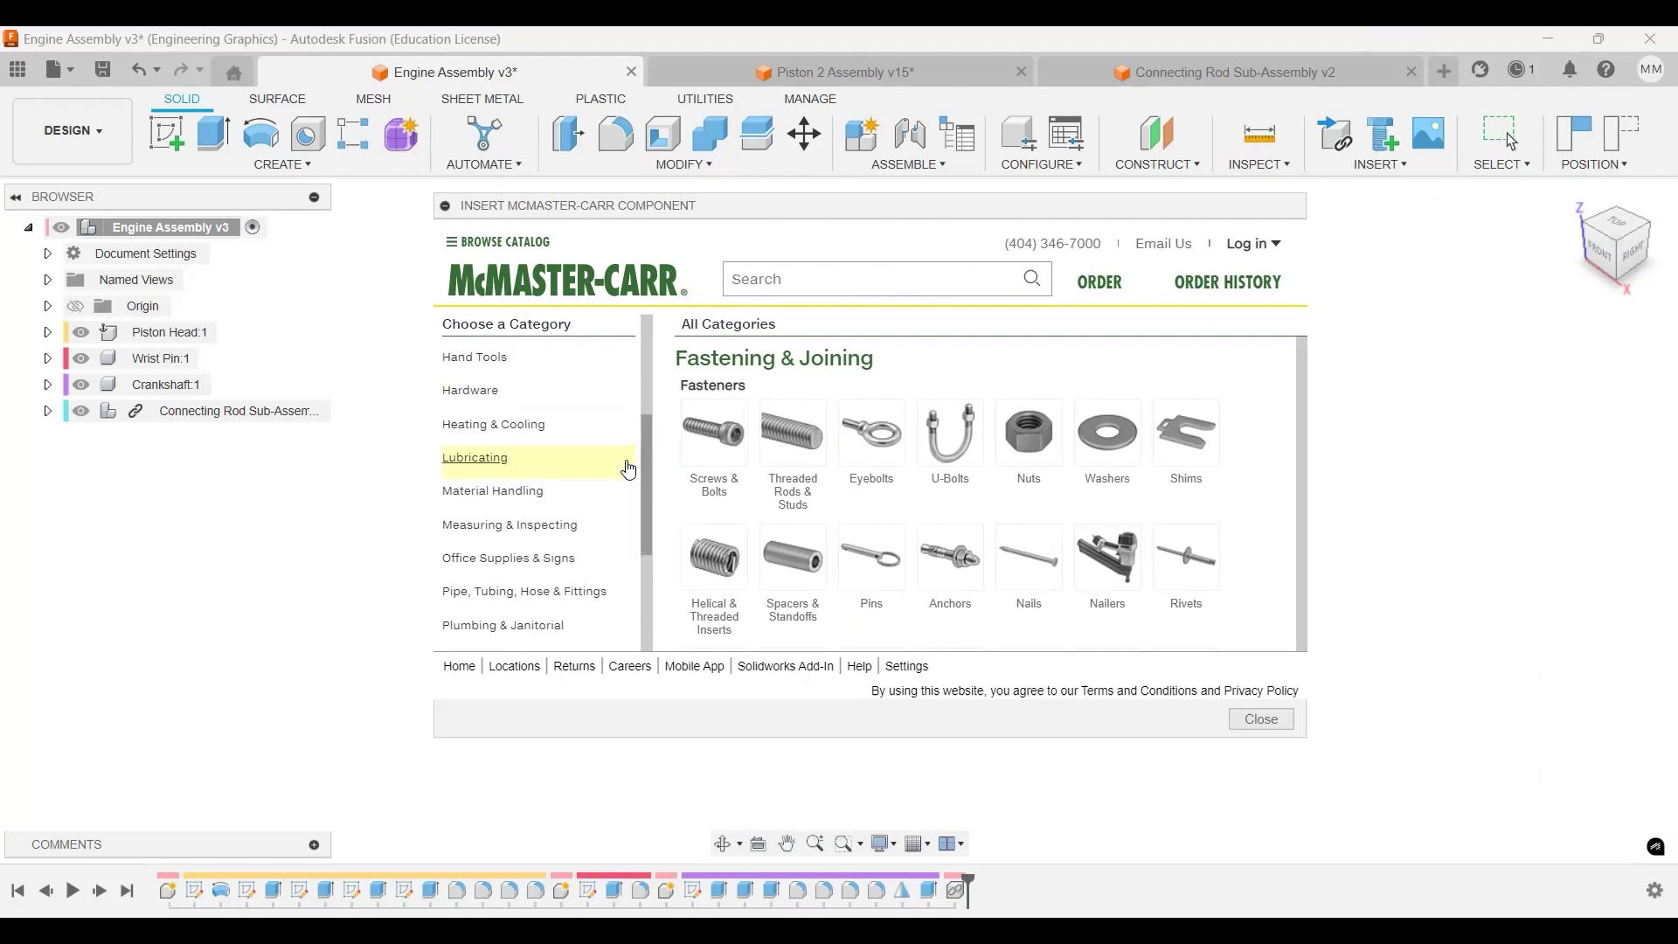
pyautogui.click(717, 434)
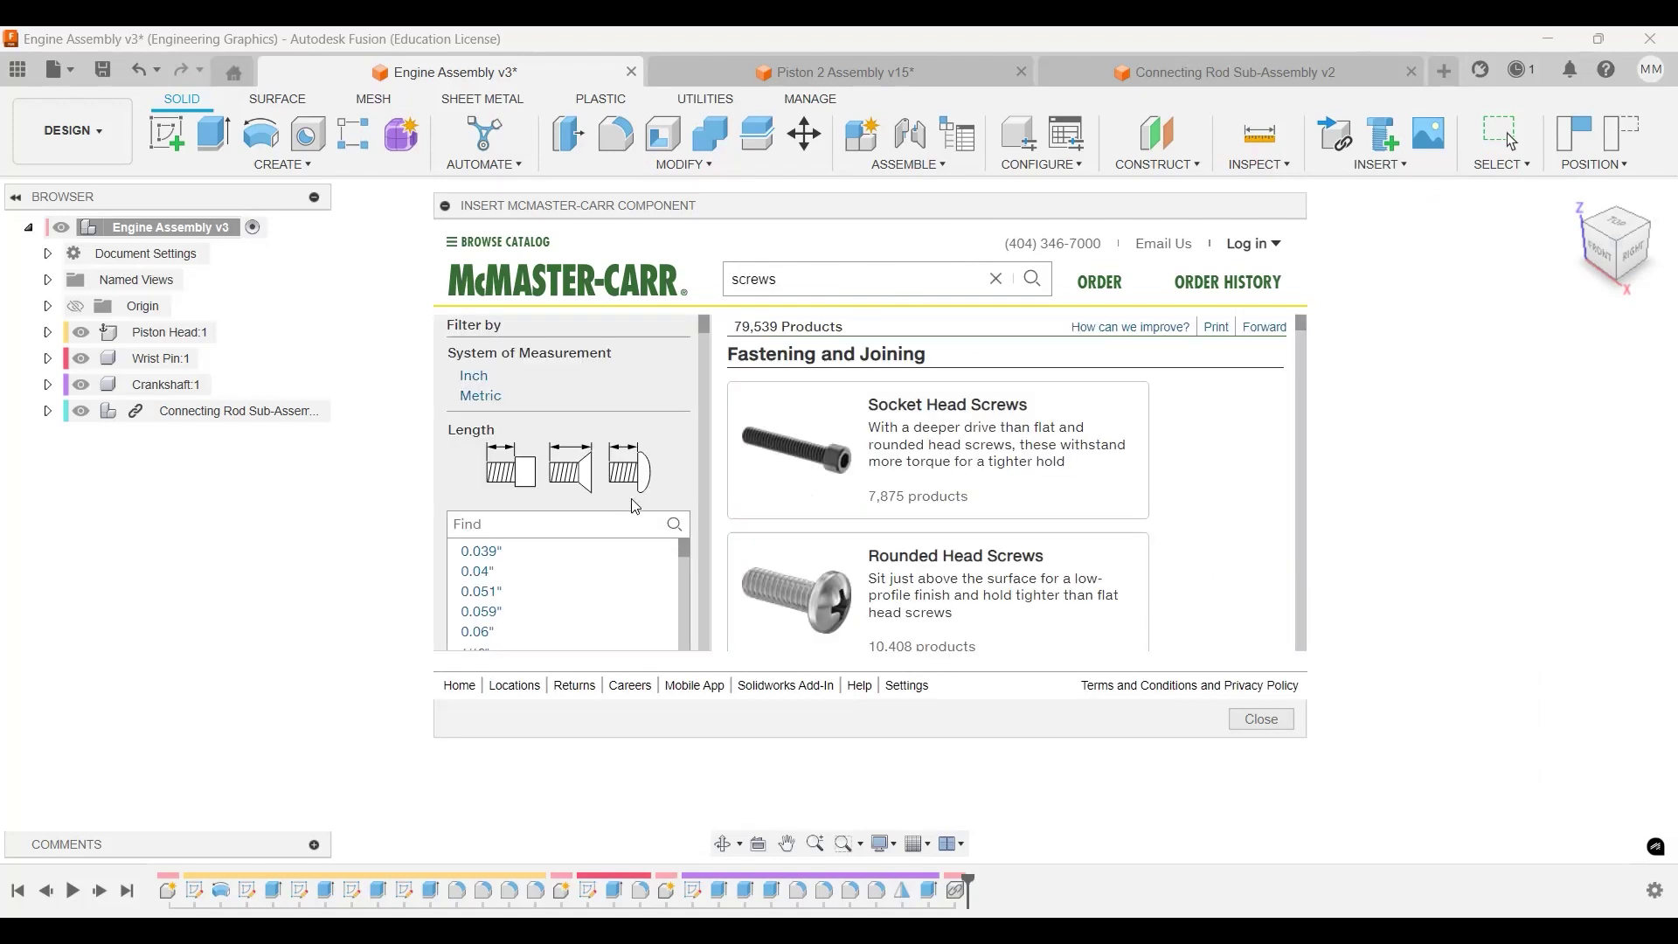
# Filter the screws by the 12-Point head type and a length of 1/2".
pyautogui.moveTo(707, 323); pyautogui.dragTo(700, 354)
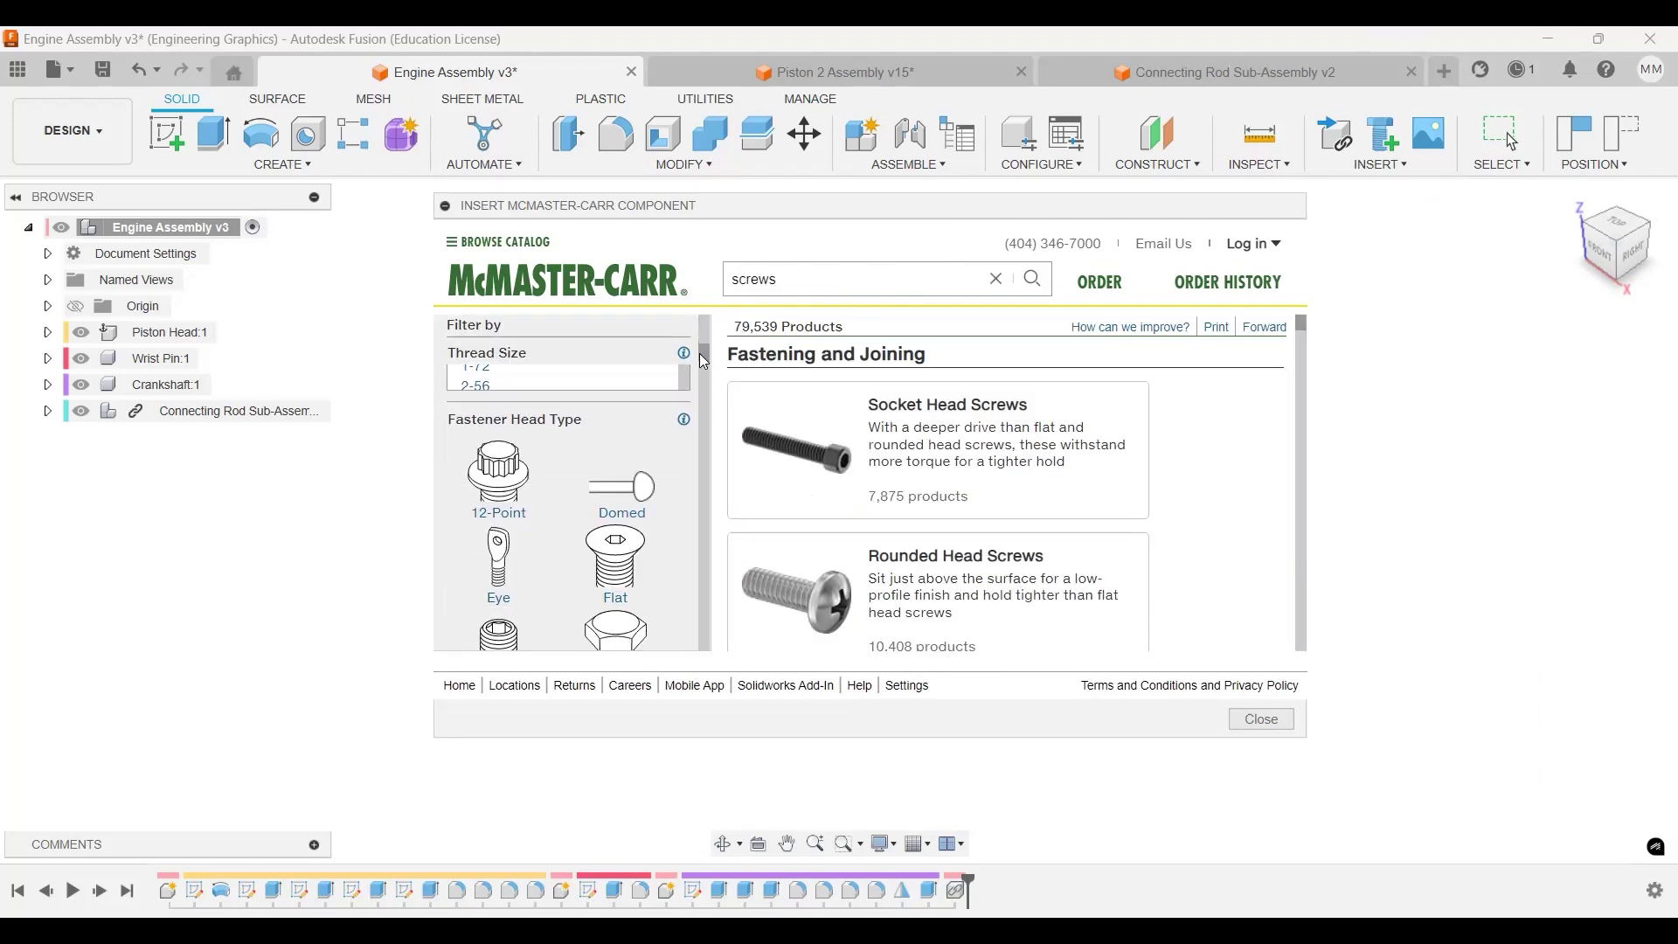
pyautogui.click(486, 451)
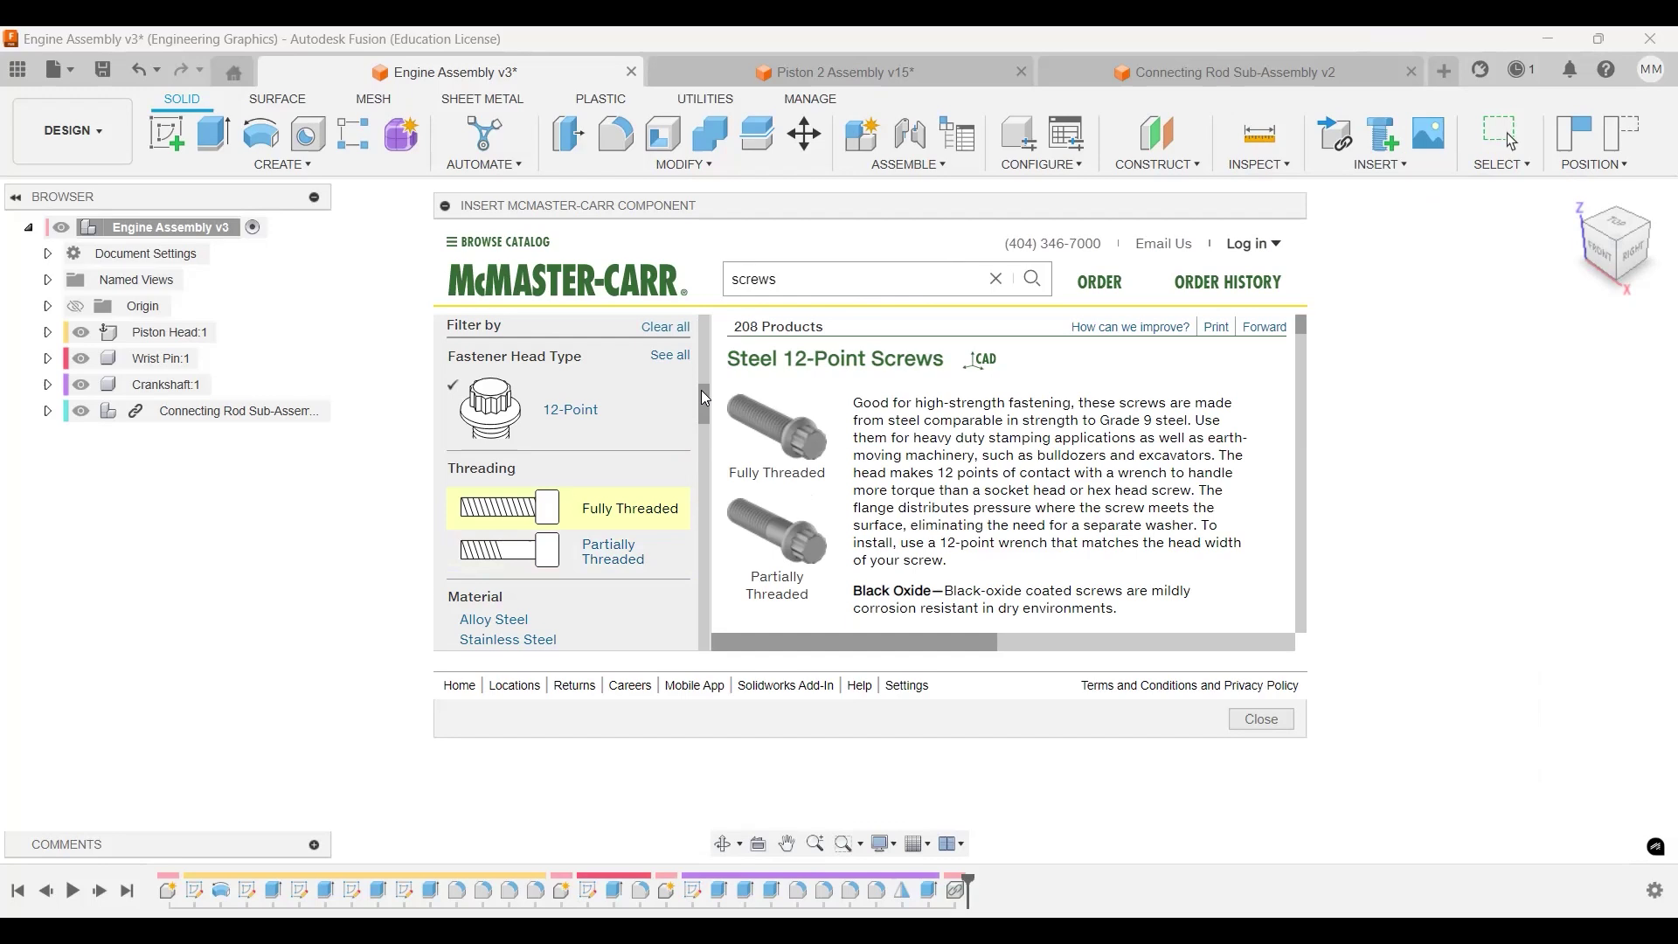
pyautogui.moveTo(701, 390)
pyautogui.mouseDown()
pyautogui.moveTo(704, 440)
pyautogui.moveTo(702, 359)
pyautogui.mouseUp()
pyautogui.scroll(-1, 540, 530)
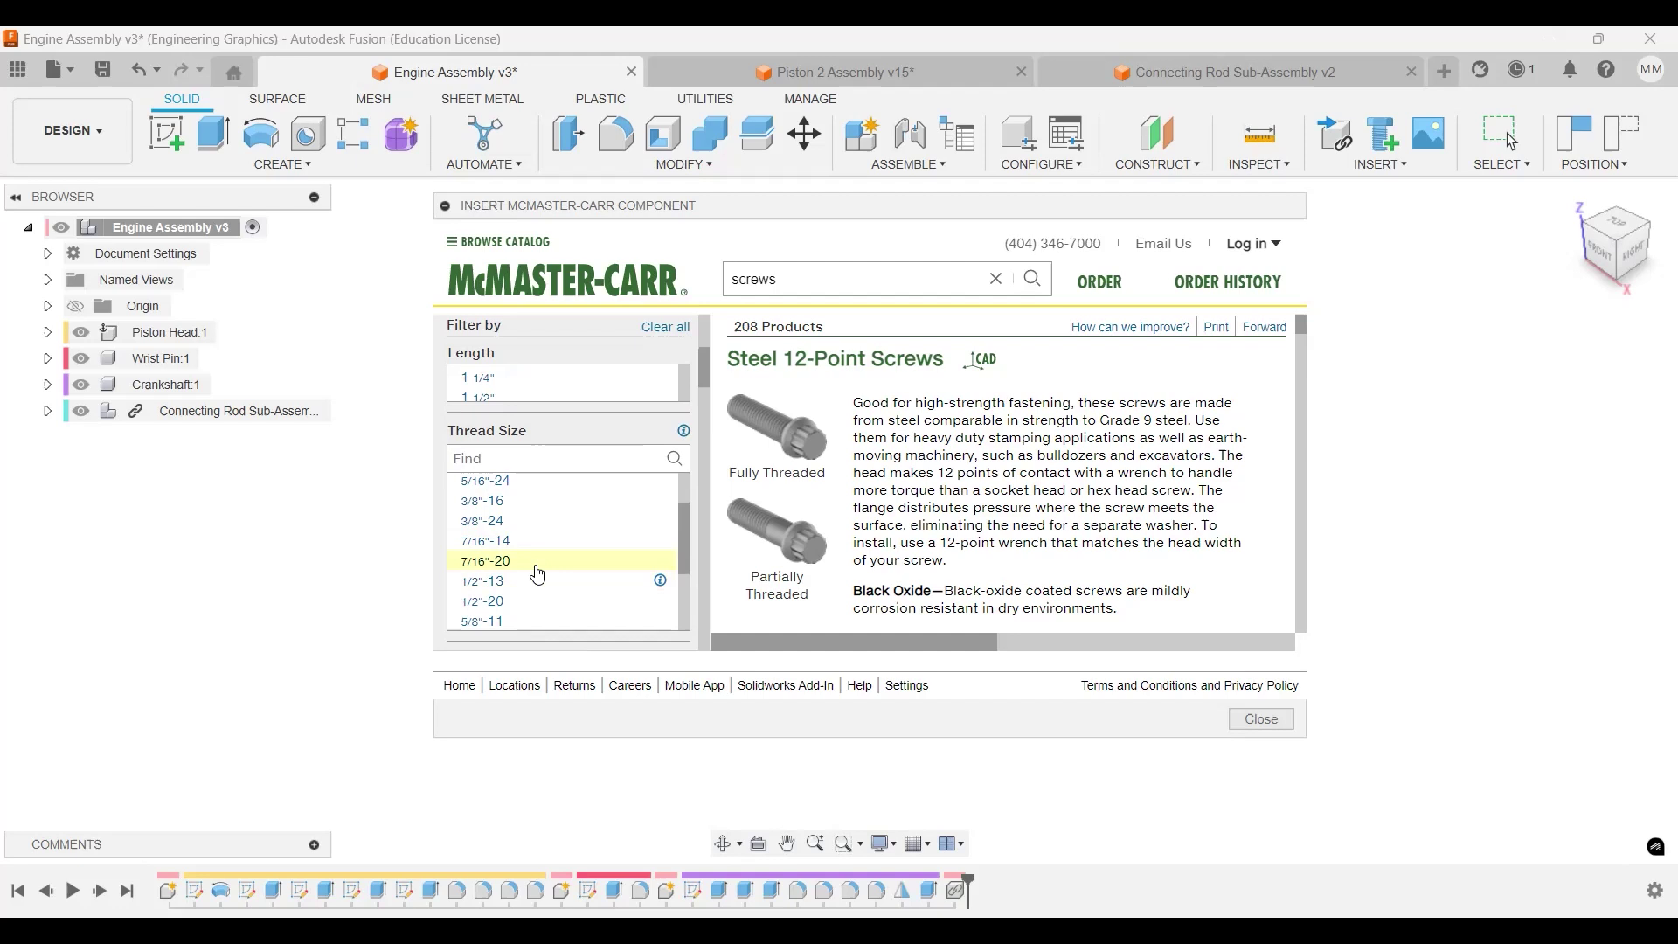
pyautogui.scroll(1, 536, 569)
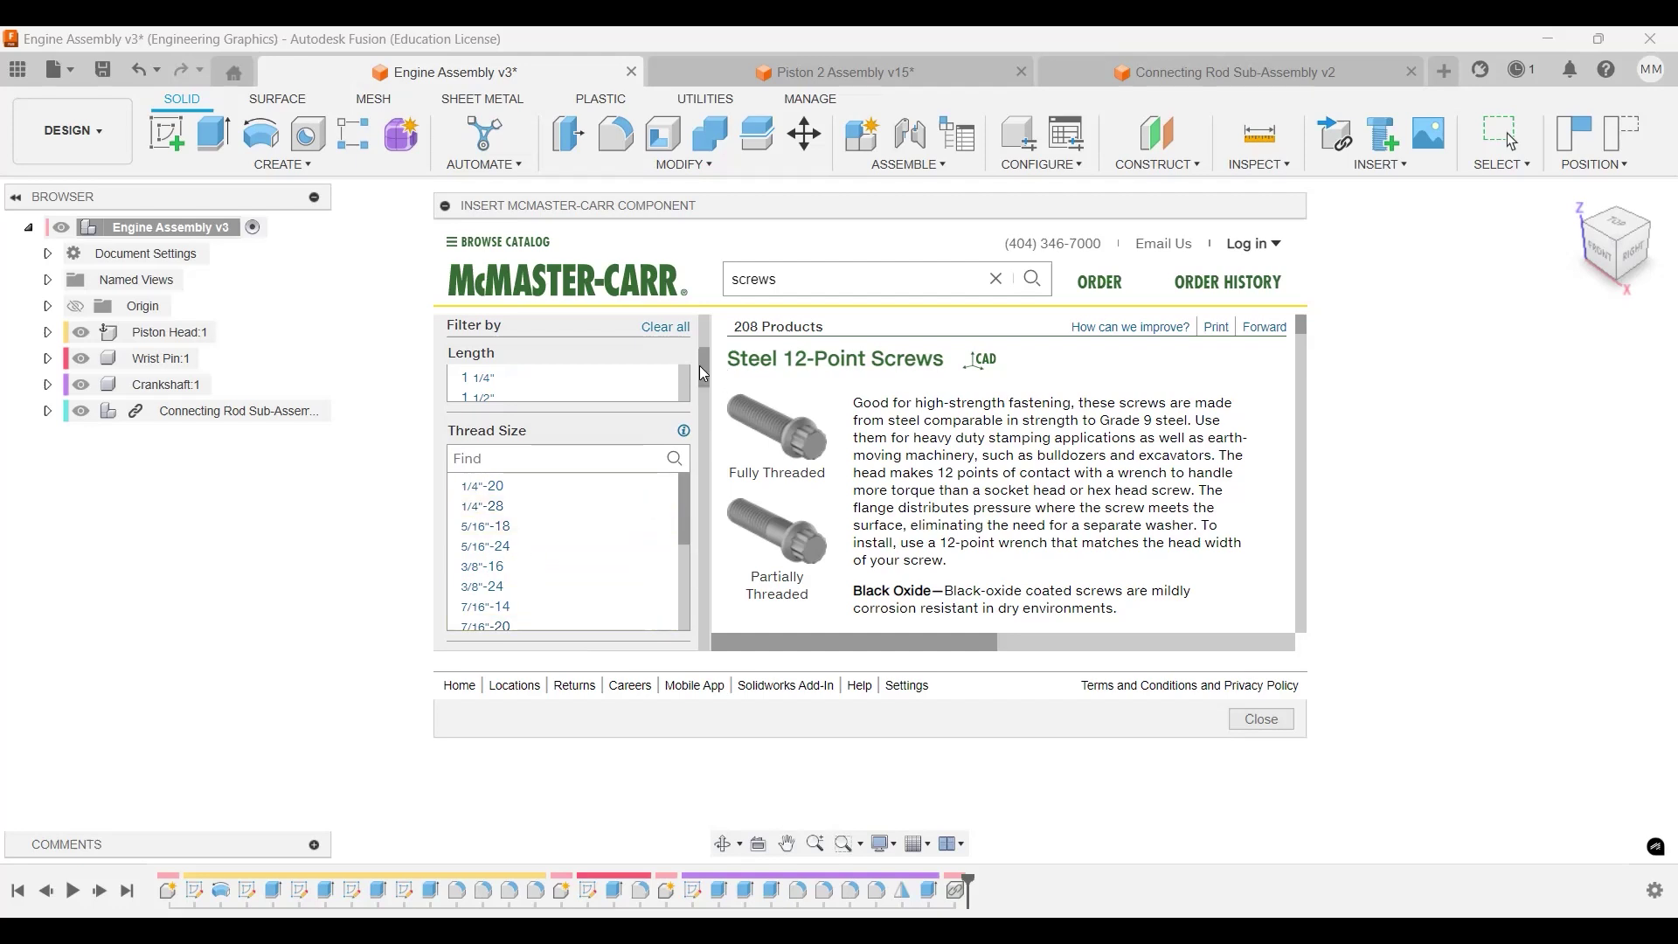
pyautogui.moveTo(703, 373); pyautogui.dragTo(706, 338)
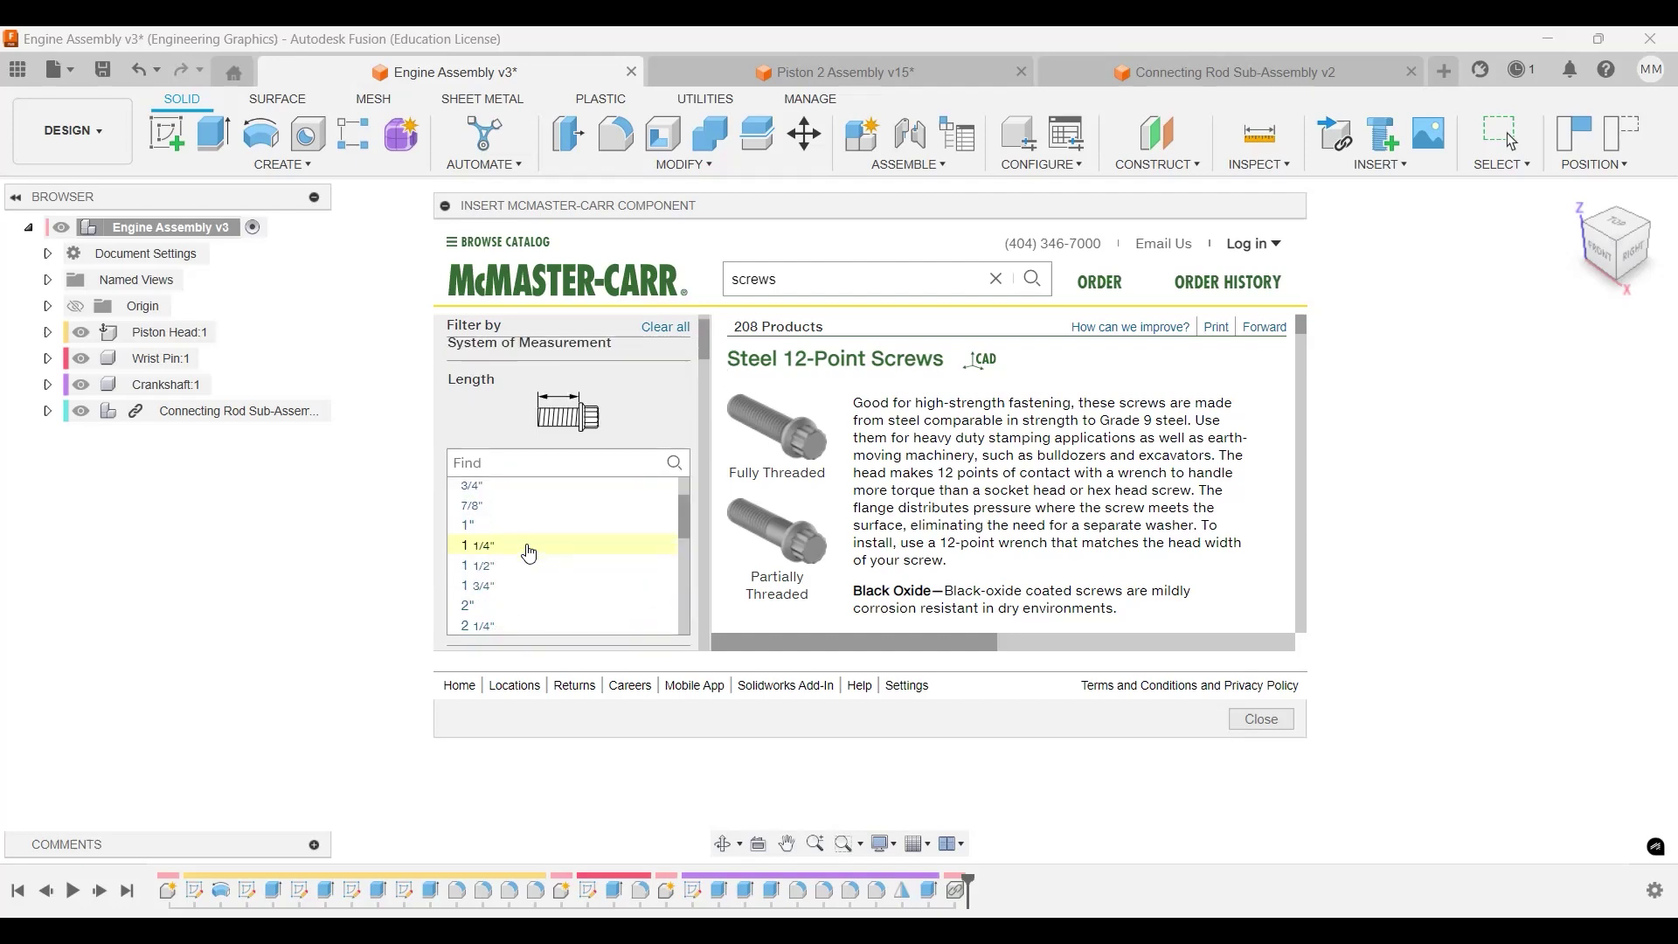
pyautogui.scroll(-1, 535, 556)
pyautogui.scroll(2, 538, 550)
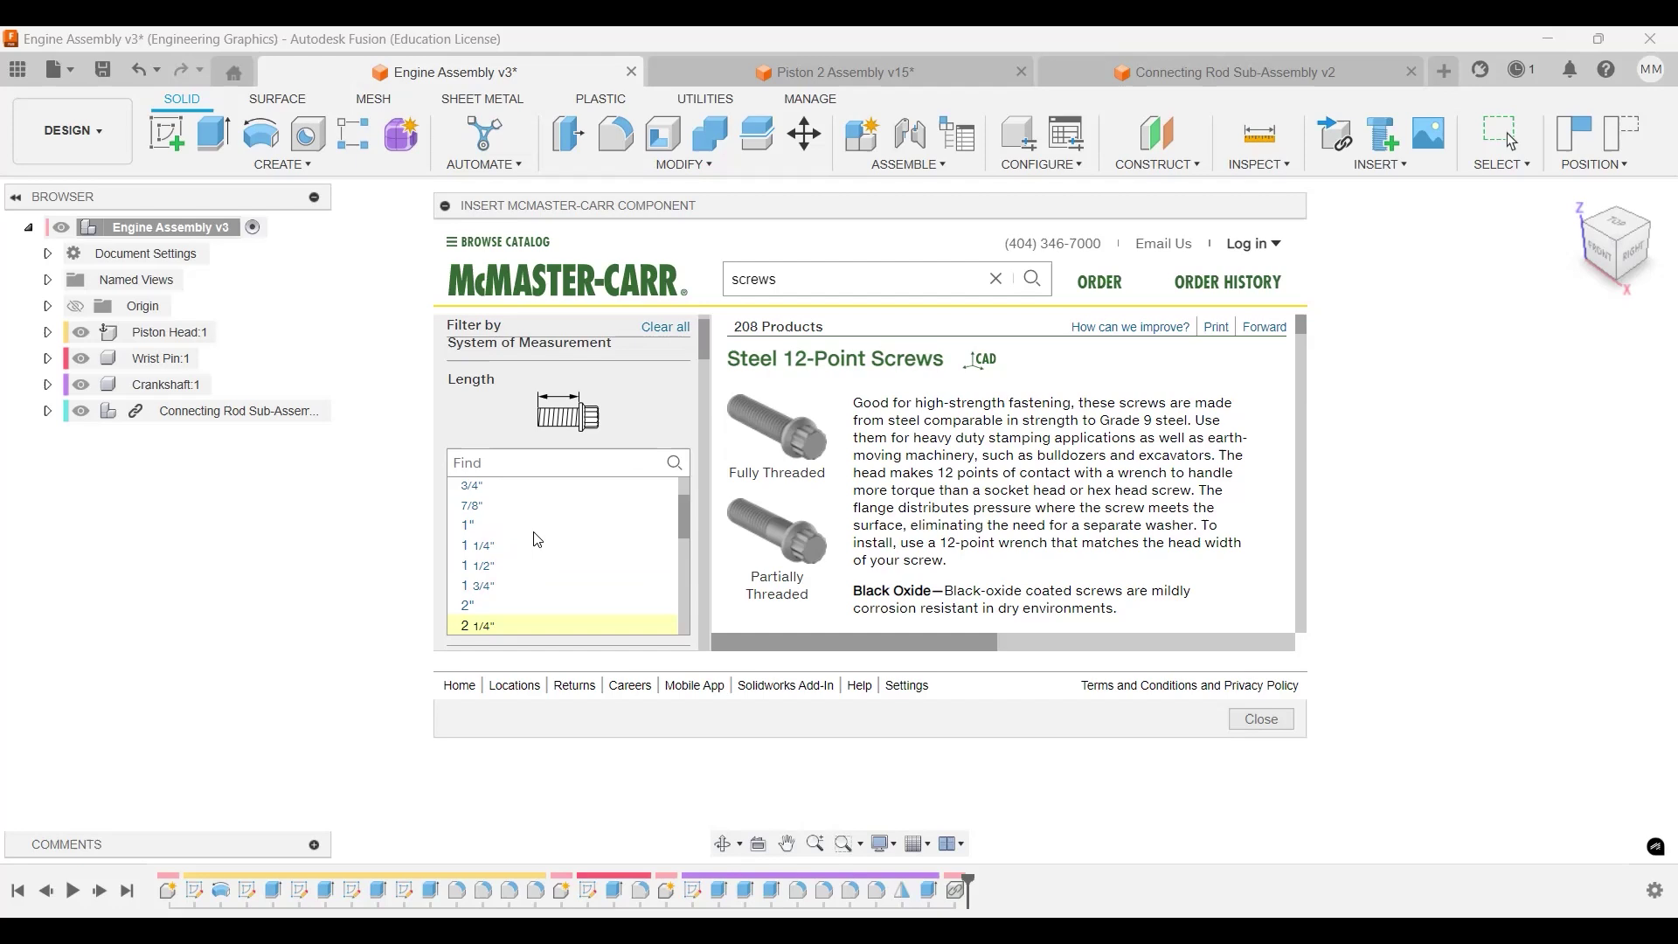
pyautogui.click(521, 492)
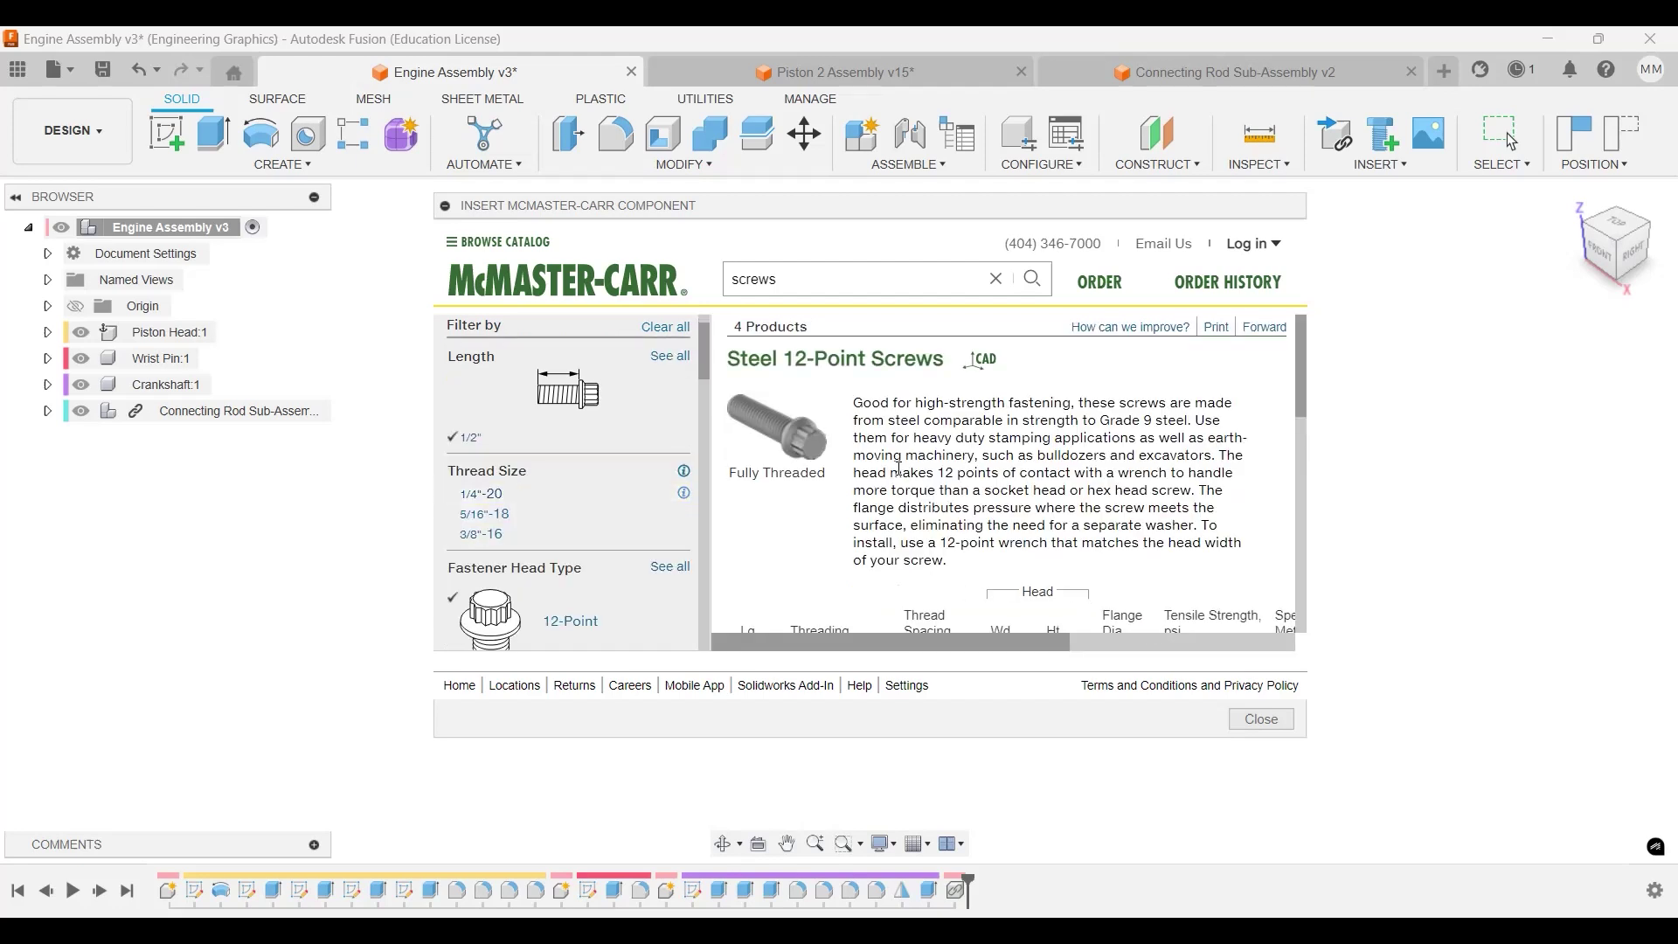
# Search the McMaster-Carr catalog for part 91271a760 and open the 1 1/2" long alloy steel 12-point screw.
pyautogui.scroll(-2, 911, 478)
pyautogui.scroll(-1, 913, 490)
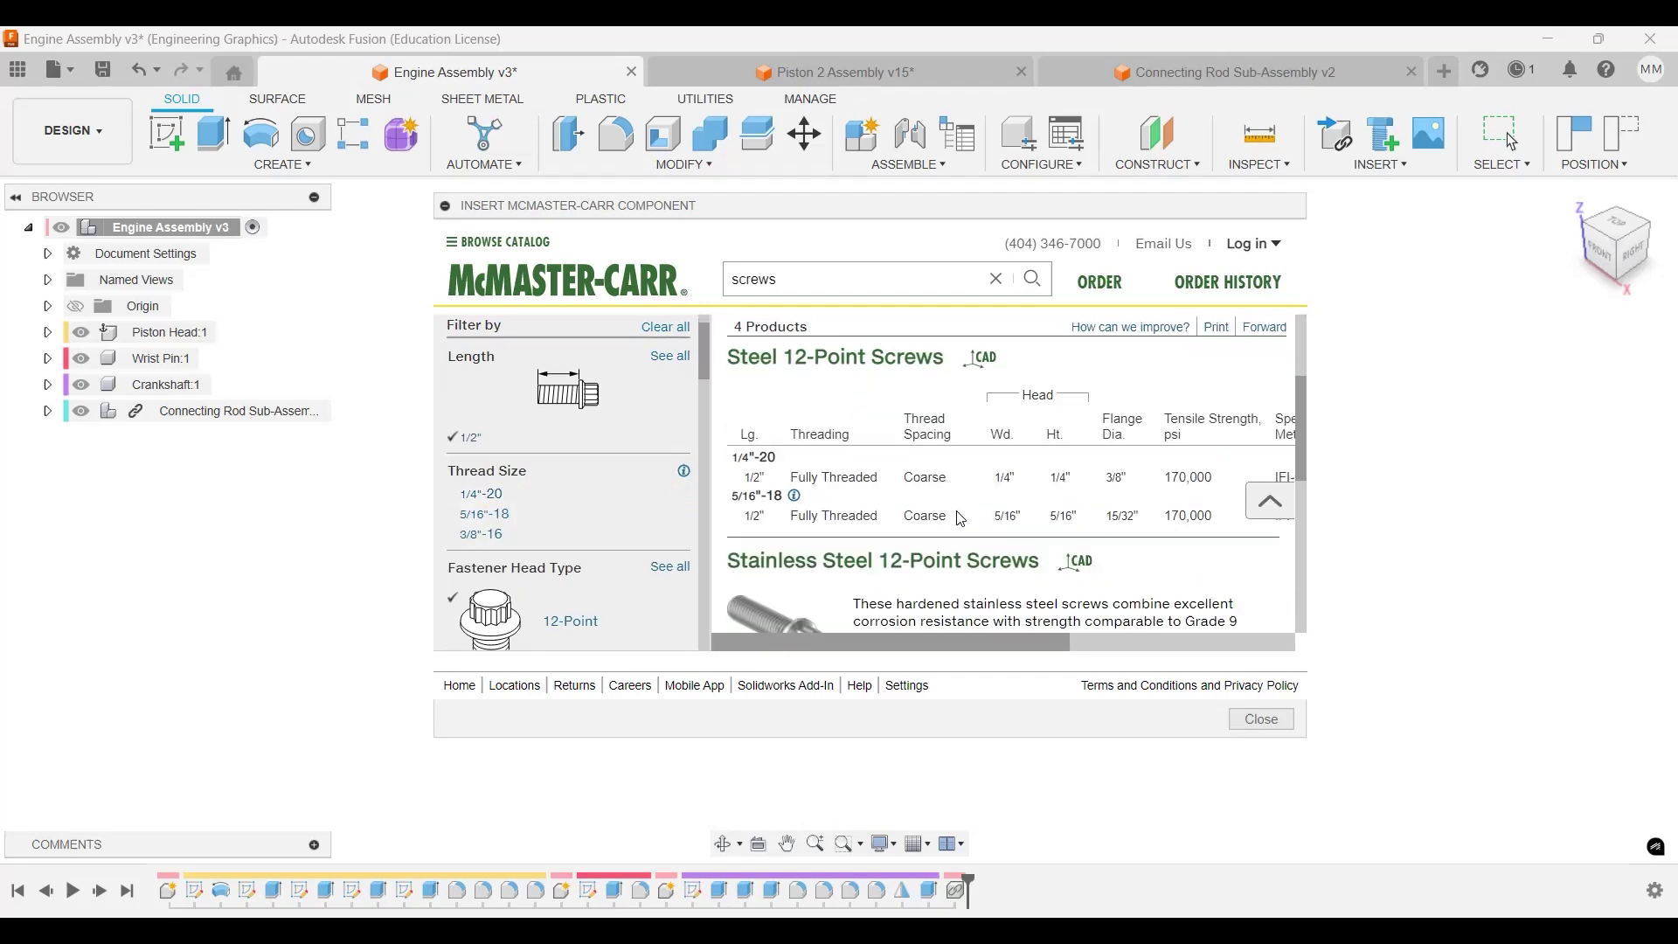
pyautogui.scroll(-2, 957, 517)
pyautogui.scroll(4, 957, 517)
pyautogui.hotkey('ctrl', 'a')
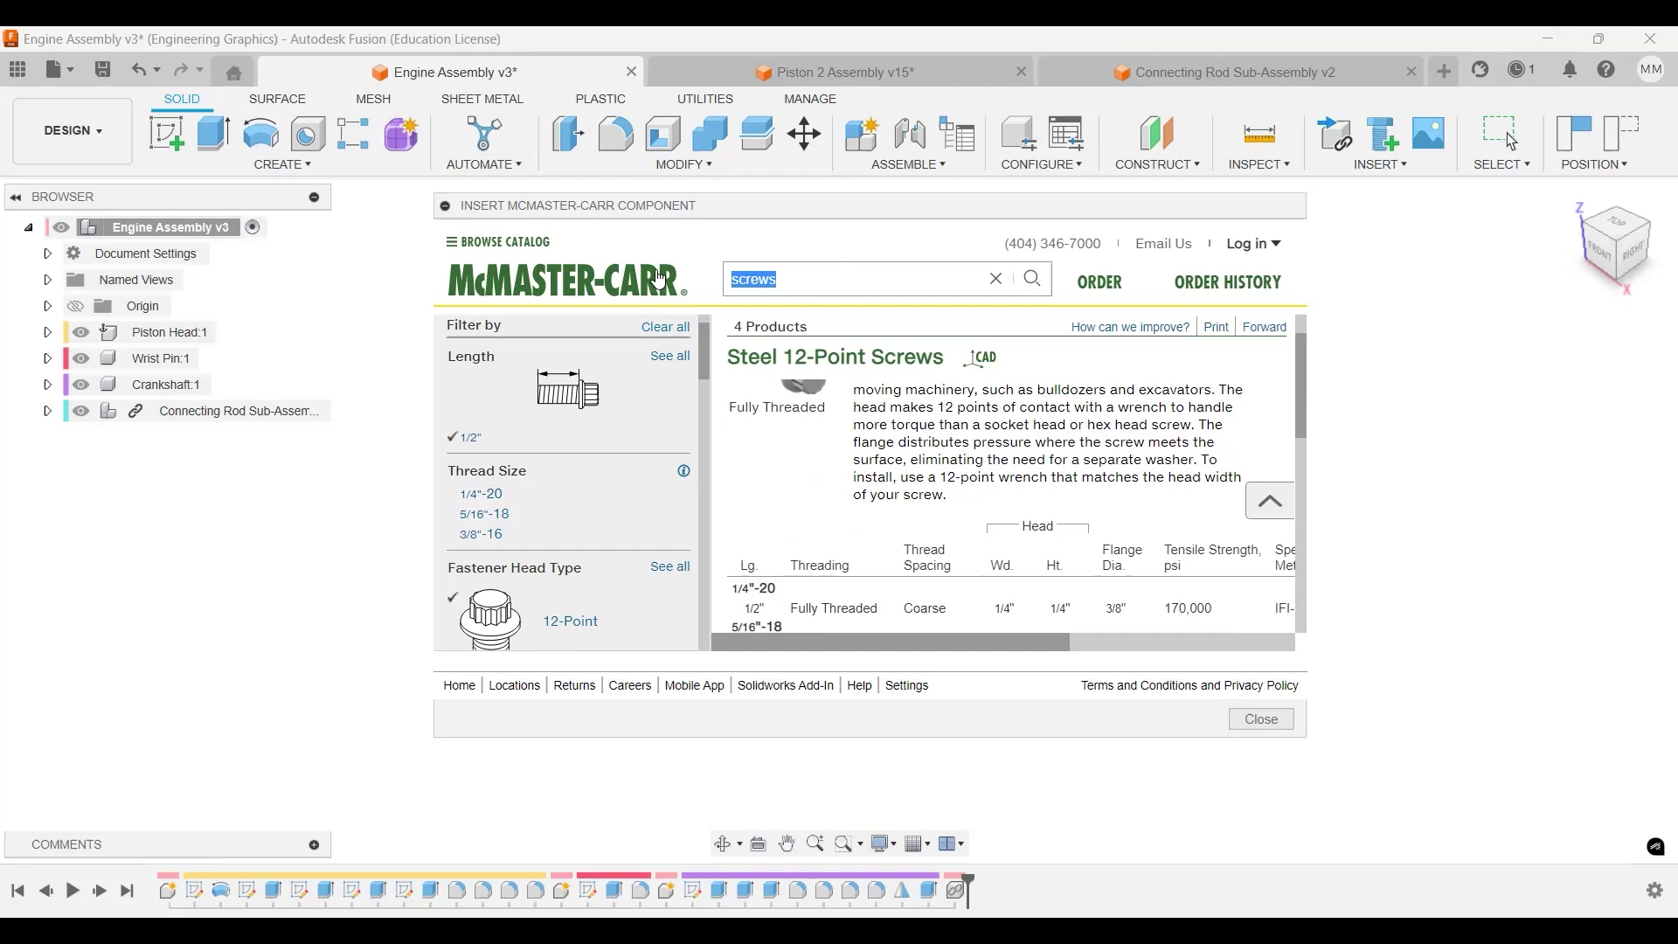
pyautogui.press('BackSpace')
pyautogui.write('91')
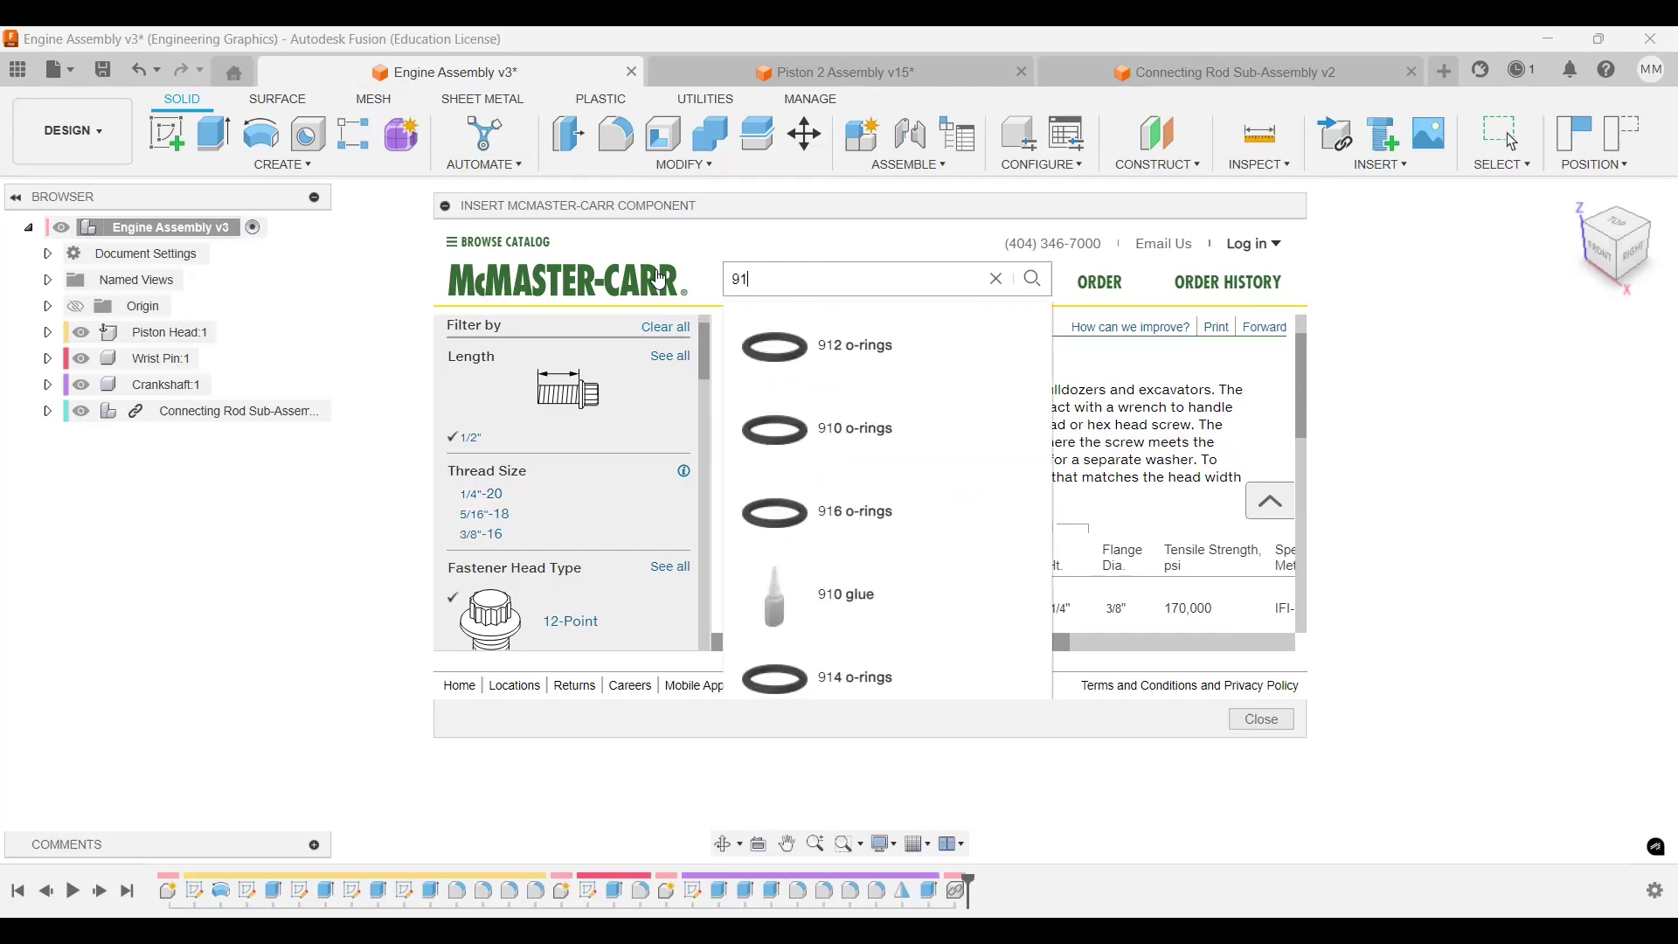
pyautogui.write('27')
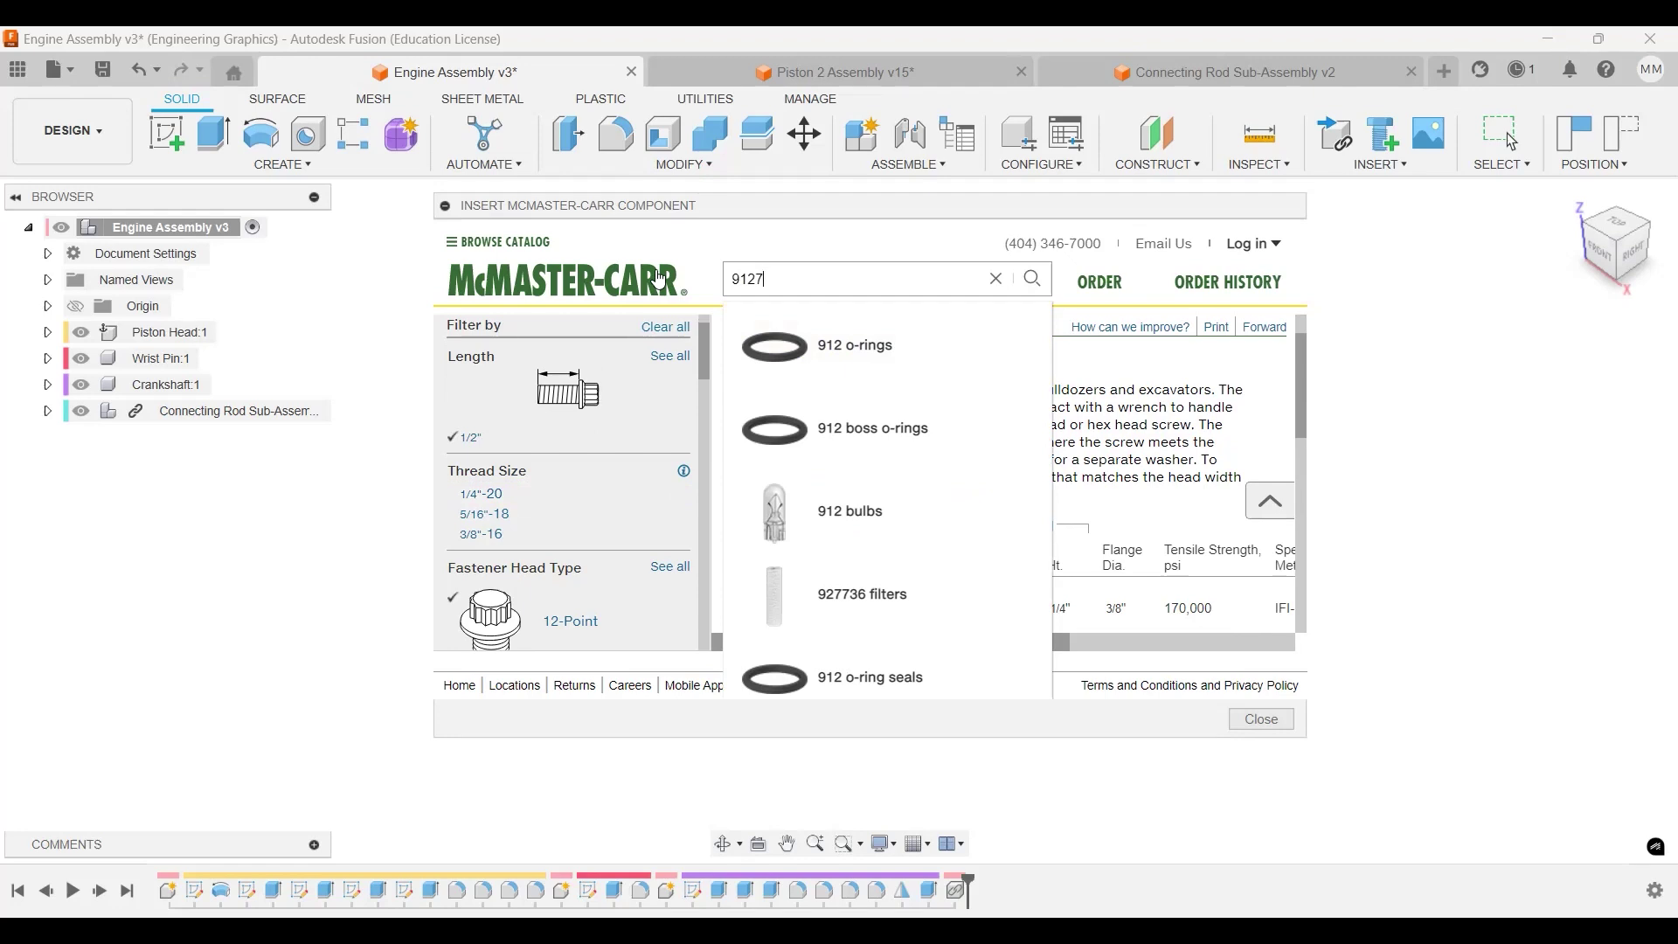
pyautogui.write('1476')
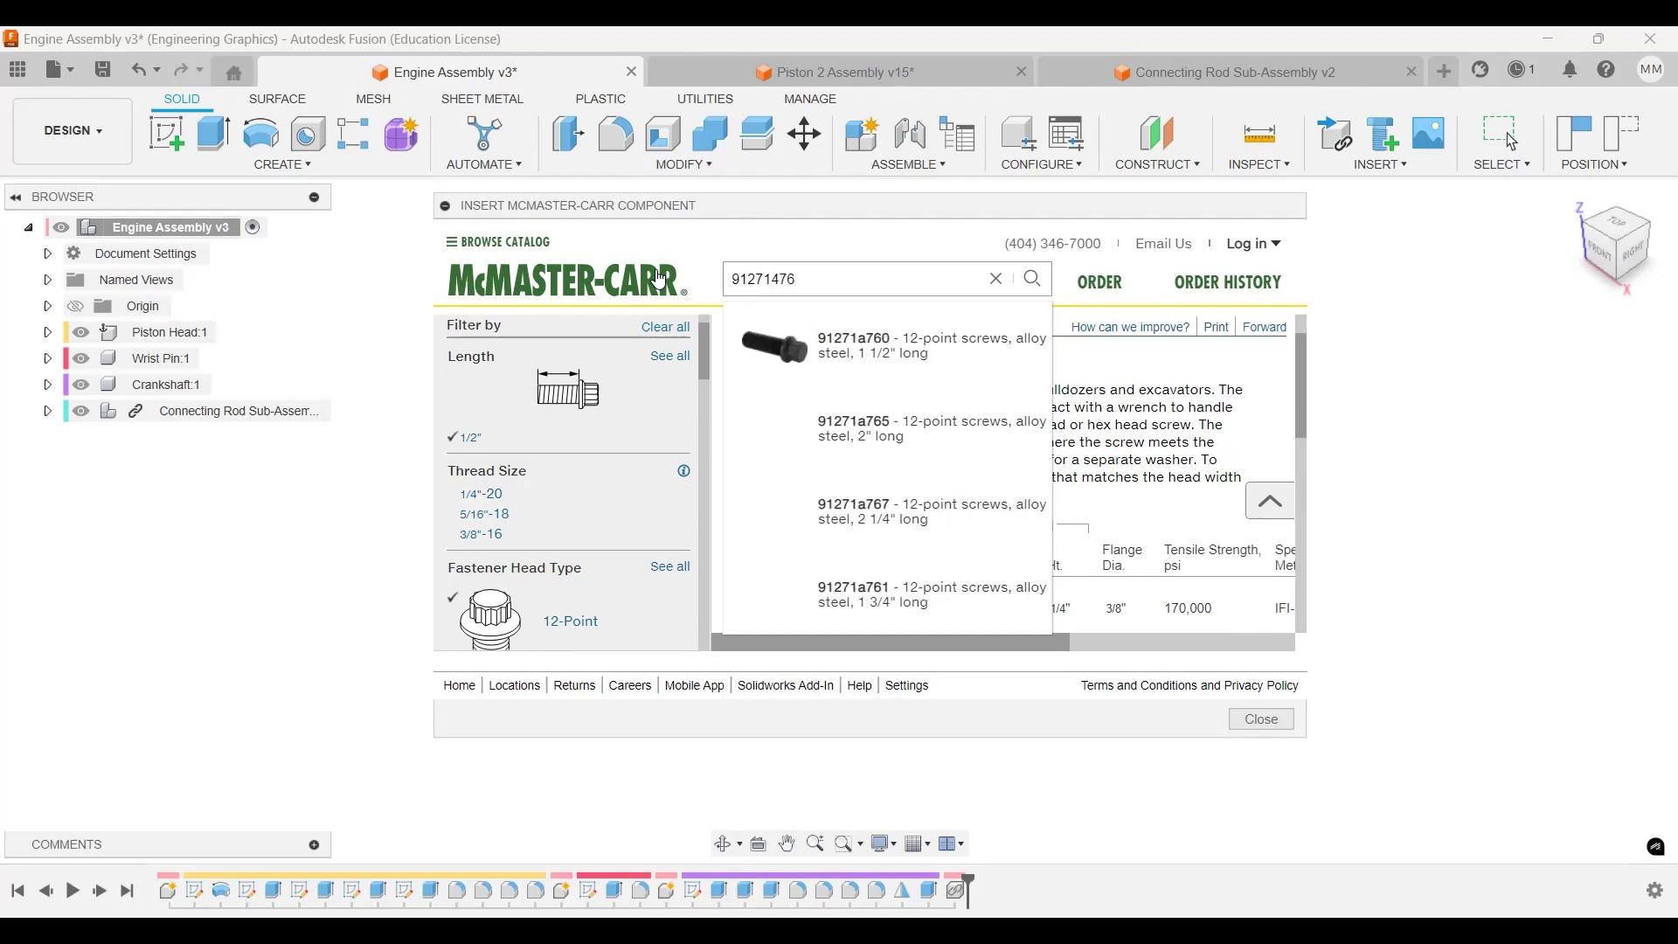
pyautogui.write('0')
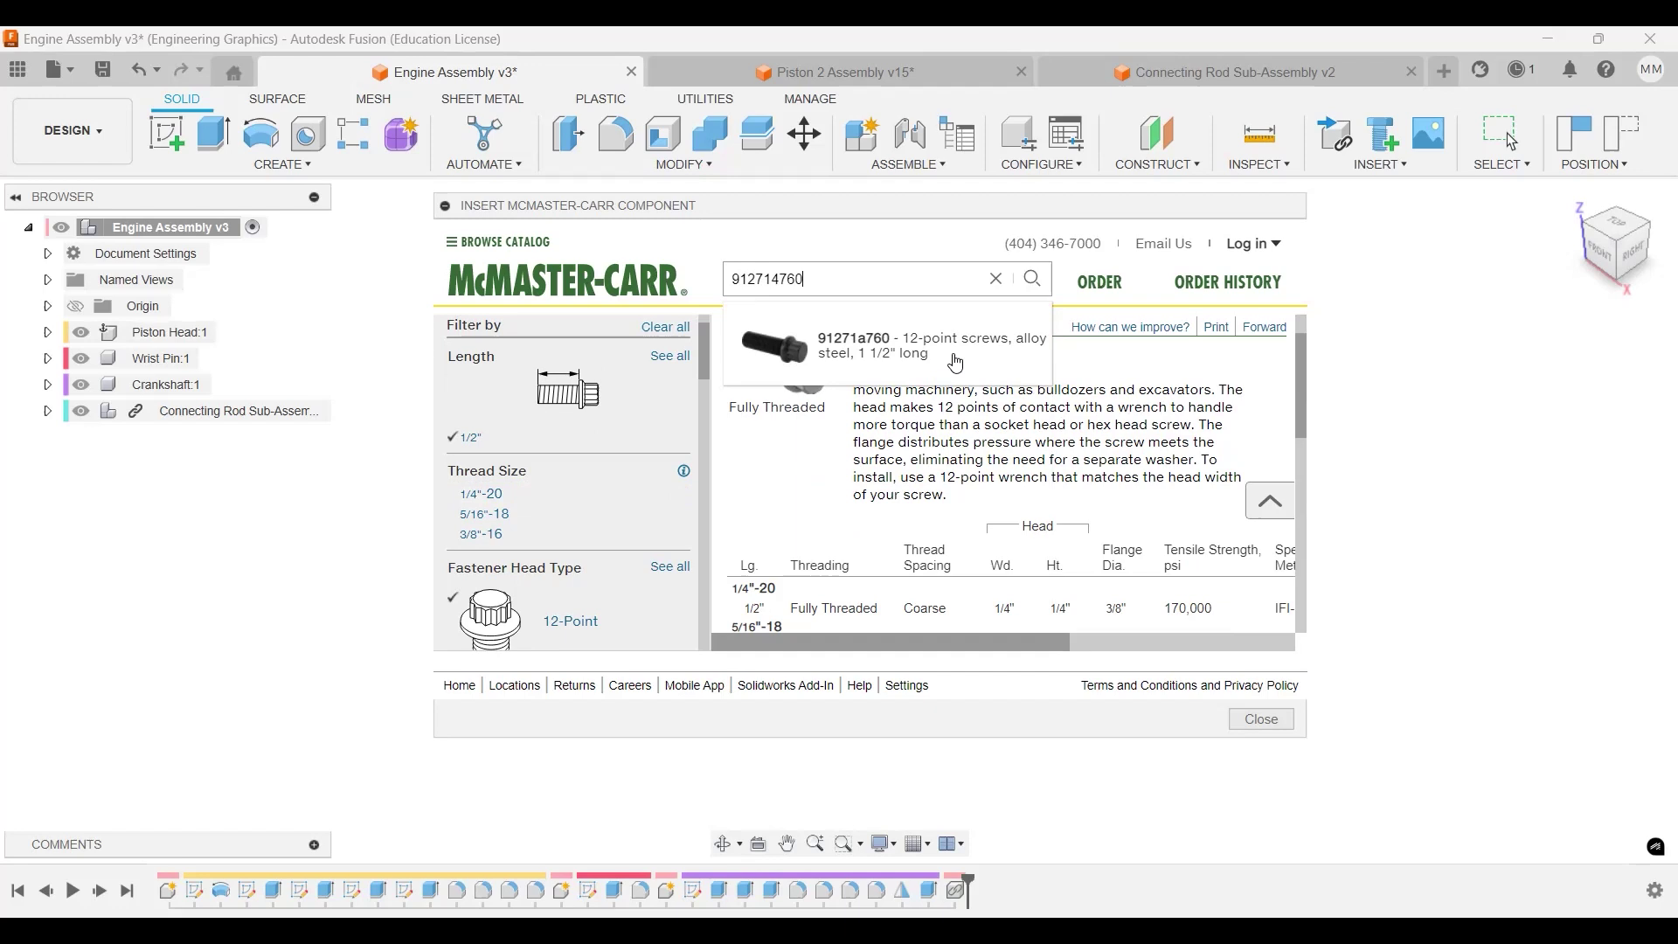
pyautogui.click(937, 360)
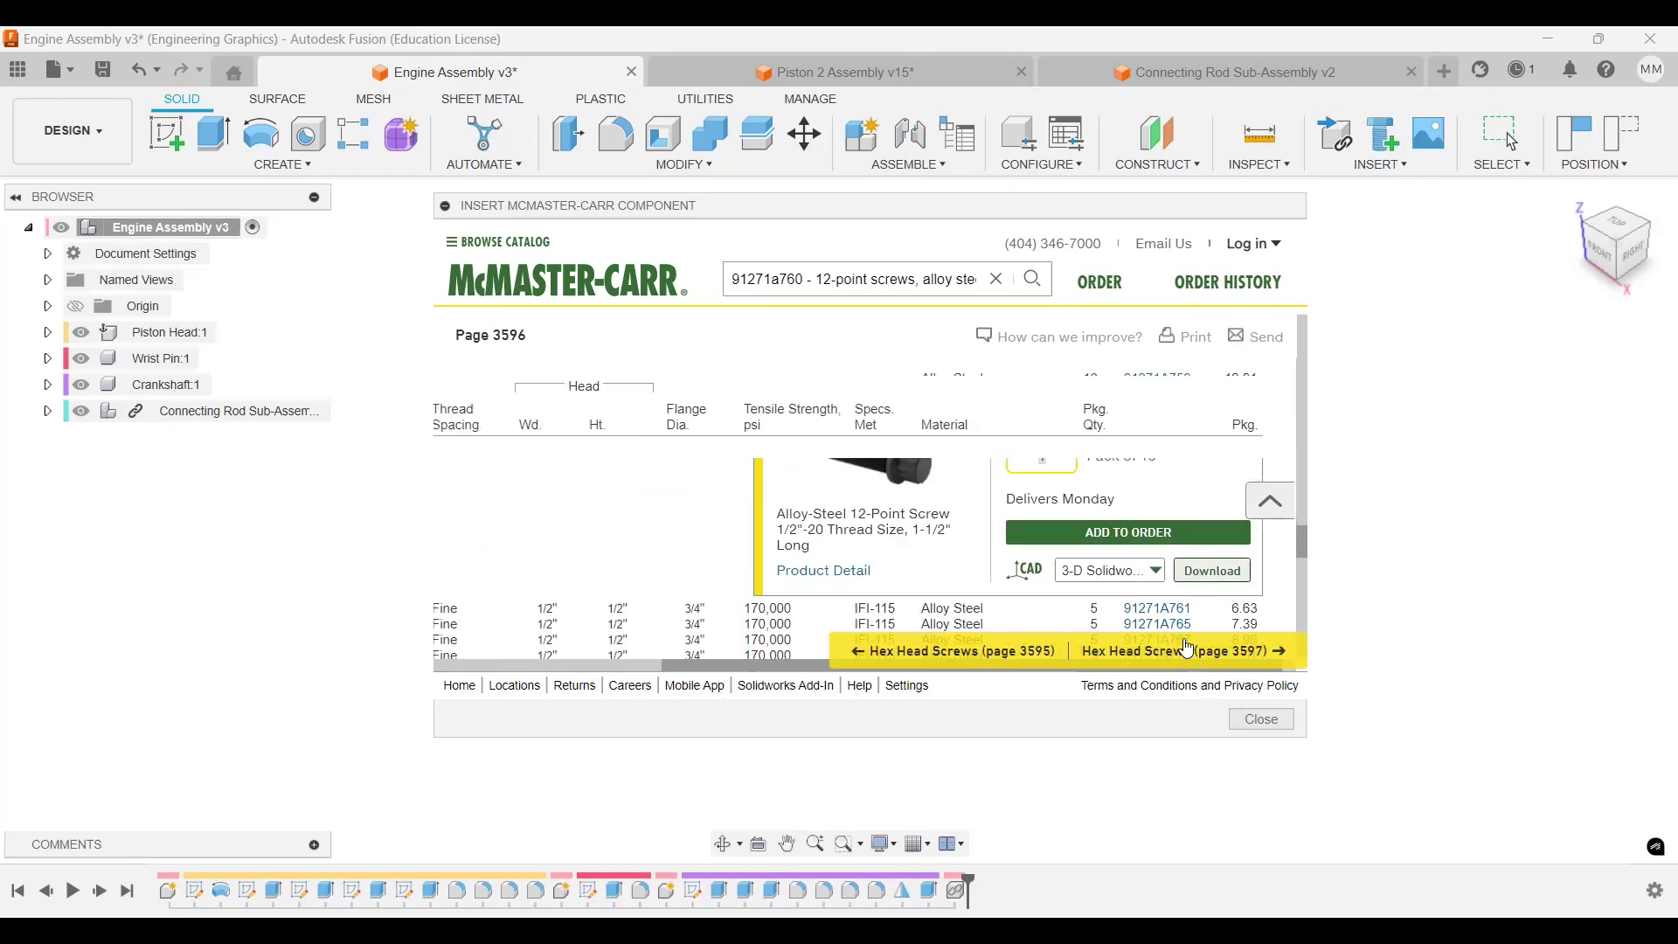
# Insert the 12-point screw as a 3-D STEP model and move it 190 mm along Z above the piston head.
pyautogui.click(1122, 576)
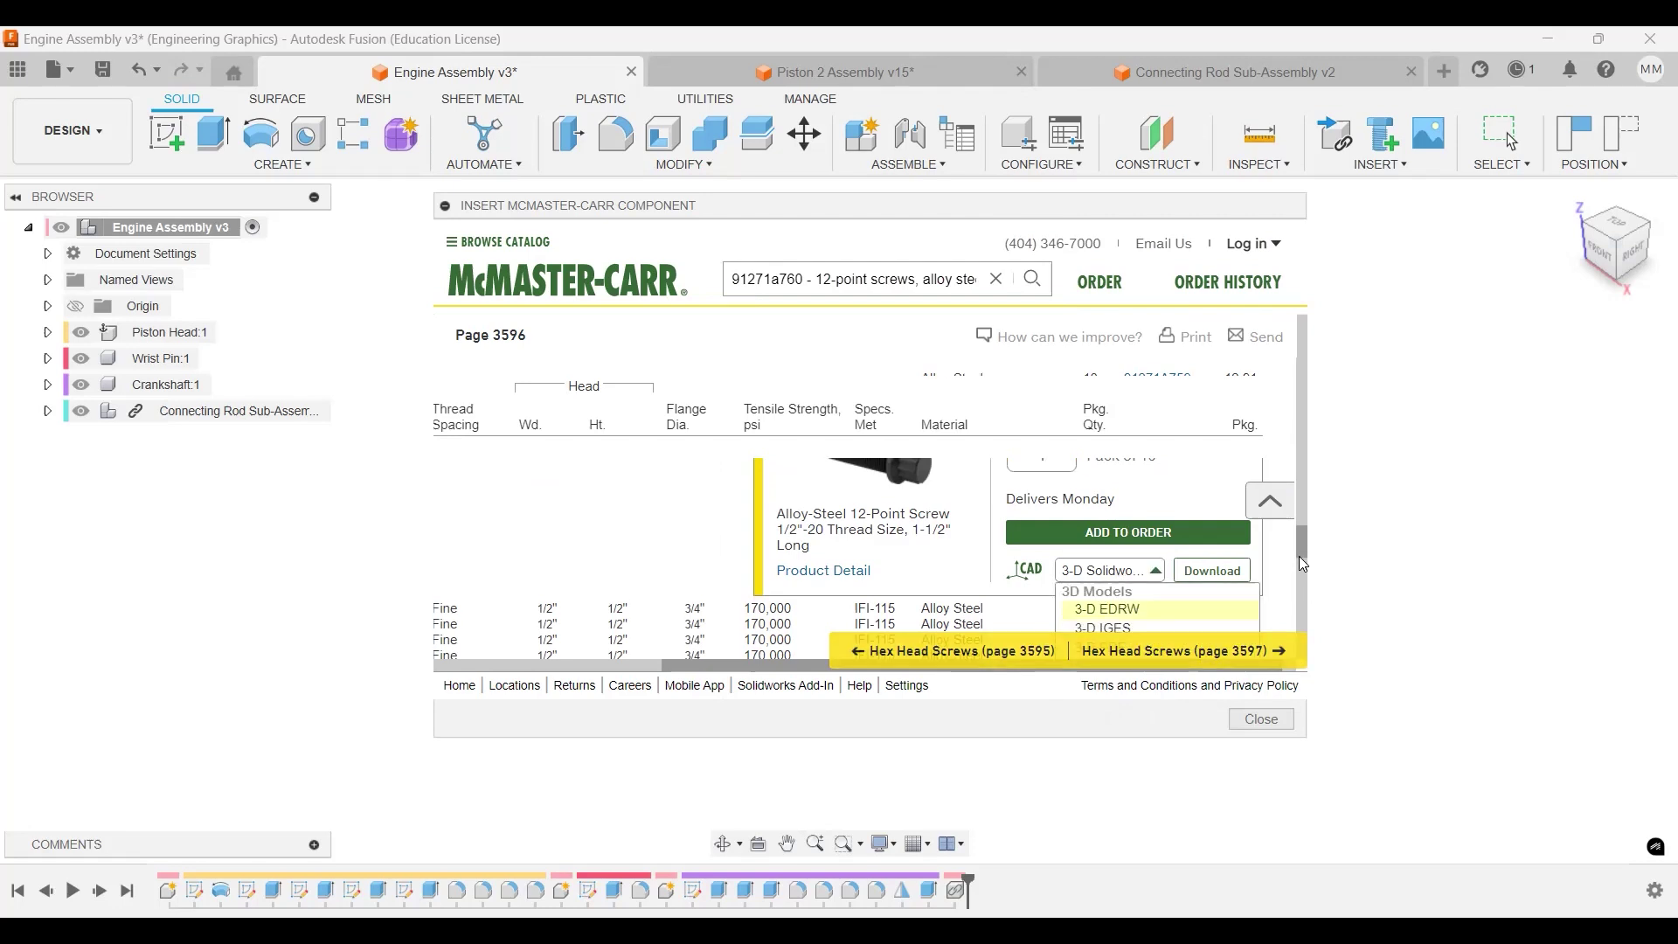
pyautogui.moveTo(1299, 555); pyautogui.dragTo(1302, 577)
pyautogui.click(1136, 551)
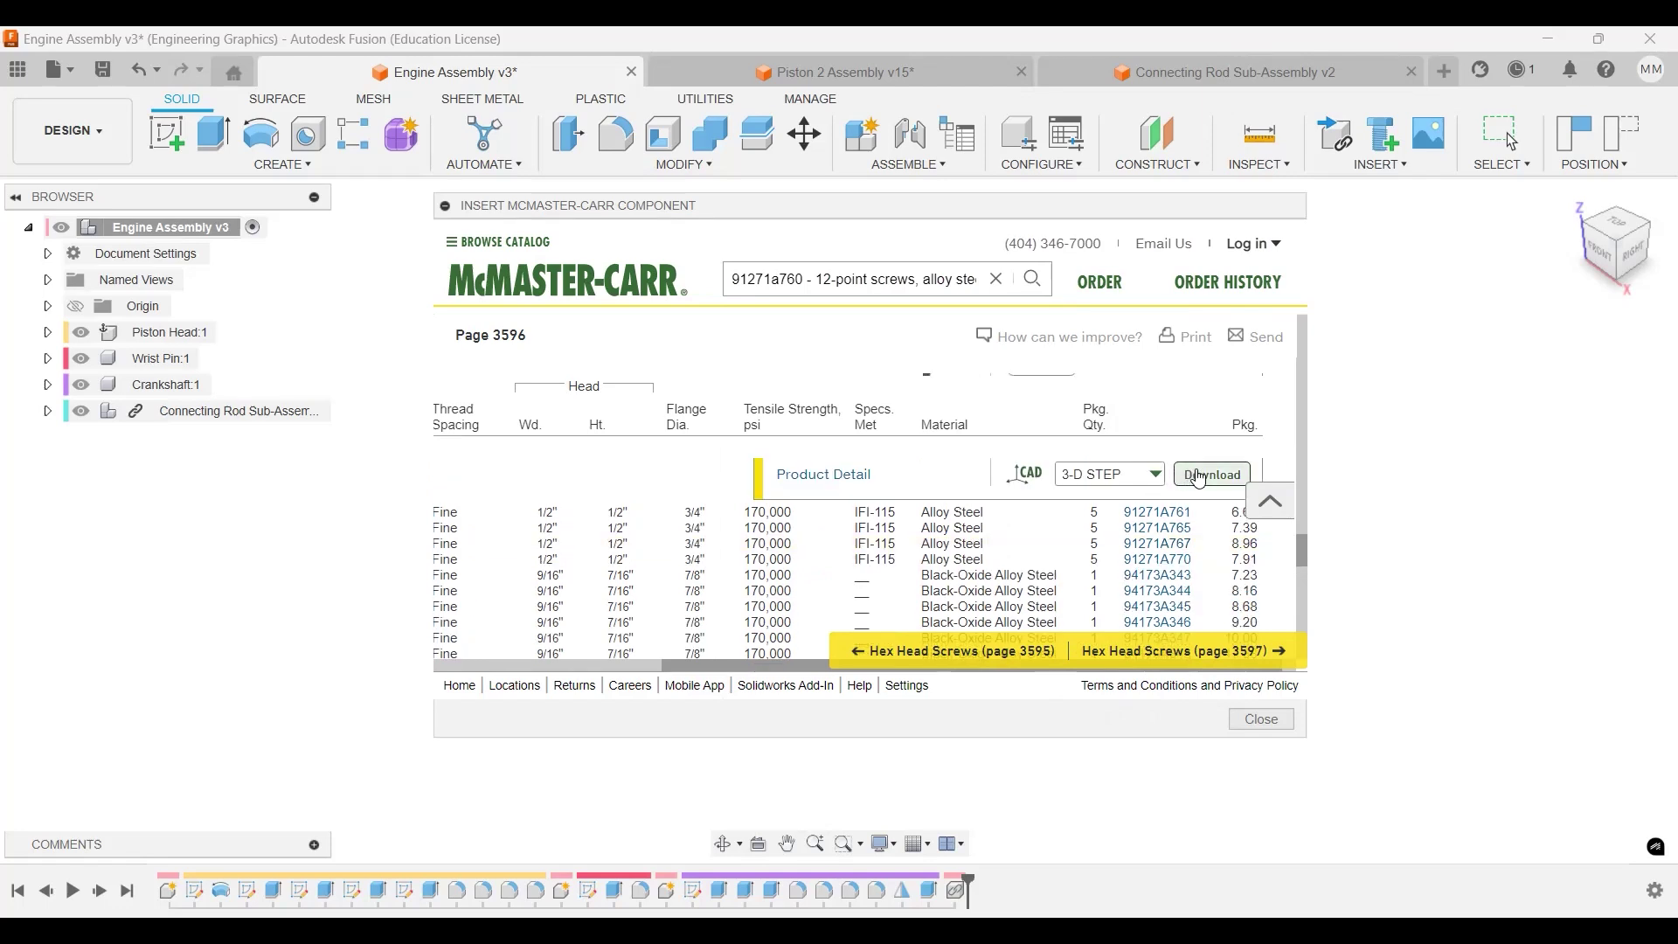
pyautogui.click(1199, 479)
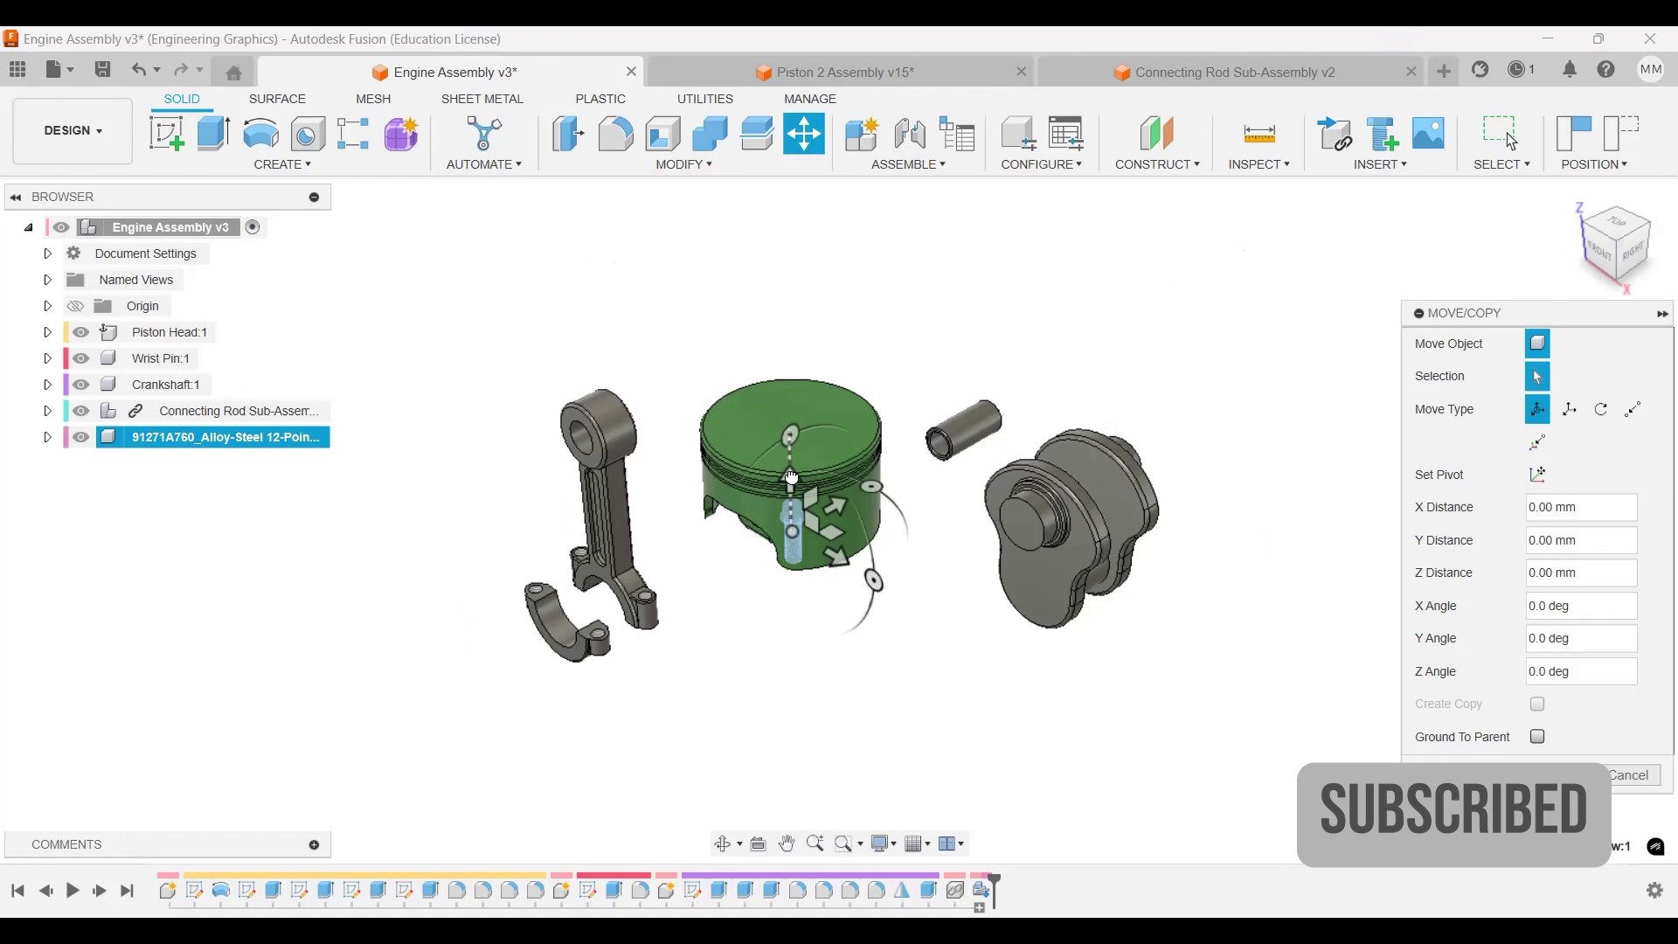
pyautogui.moveTo(791, 477); pyautogui.dragTo(796, 226)
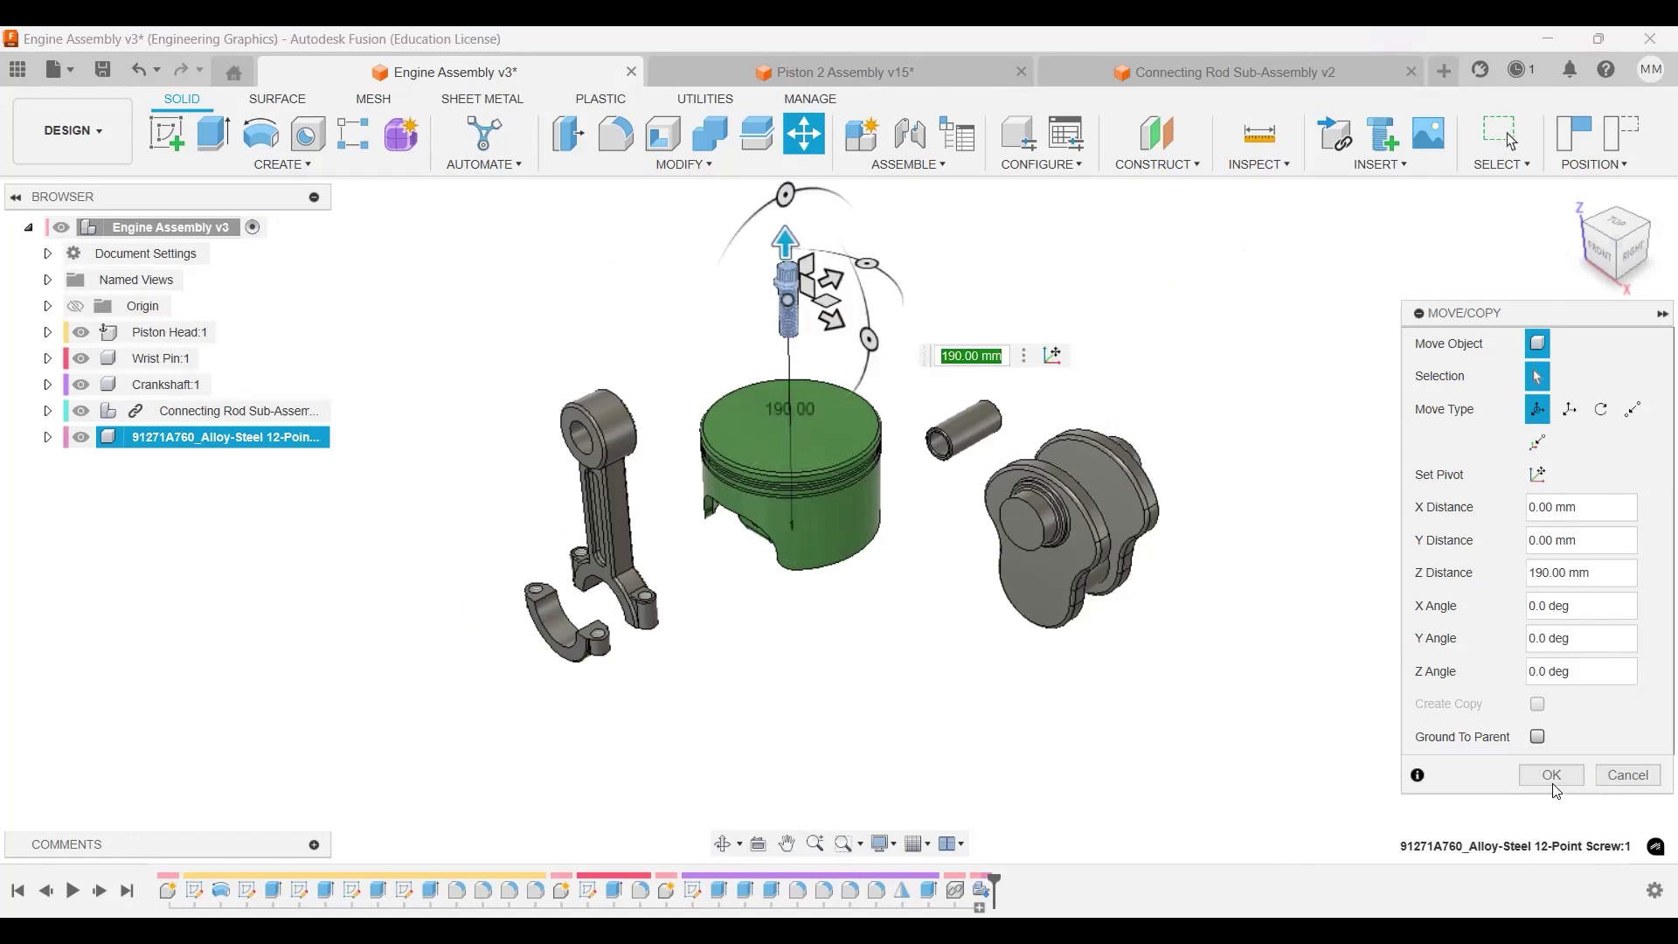
pyautogui.press('Return')
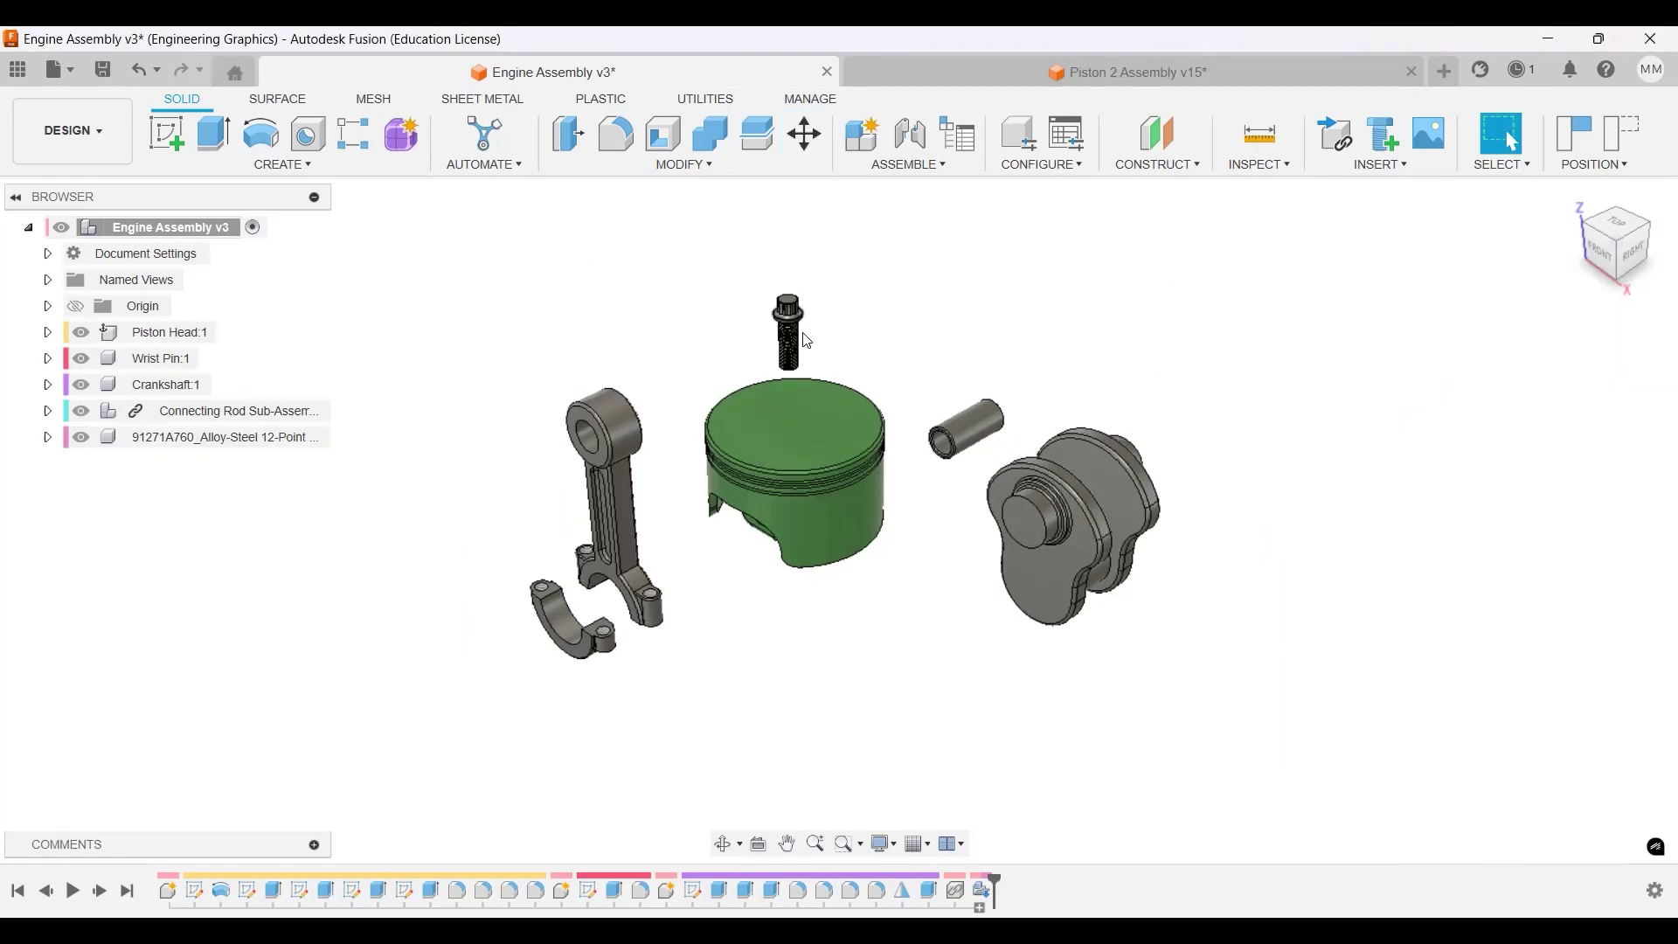
# Copy the 91271A760 Alloy-Steel 12-Point Screw component.
pyautogui.scroll(2, 812, 365)
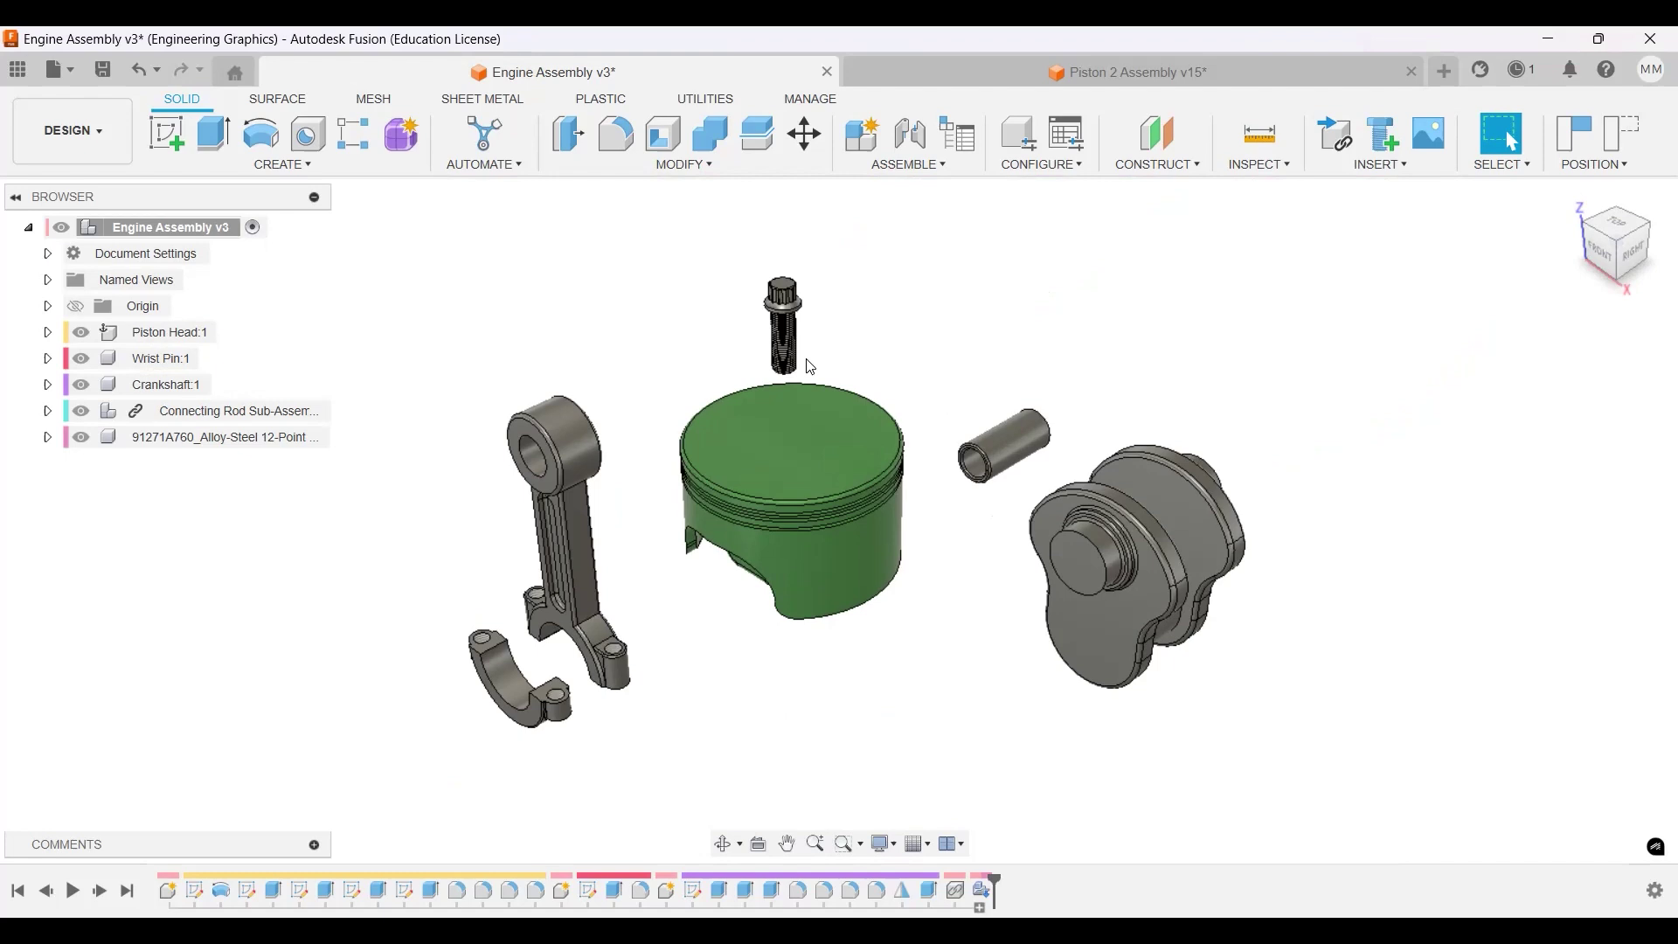
pyautogui.scroll(1, 811, 366)
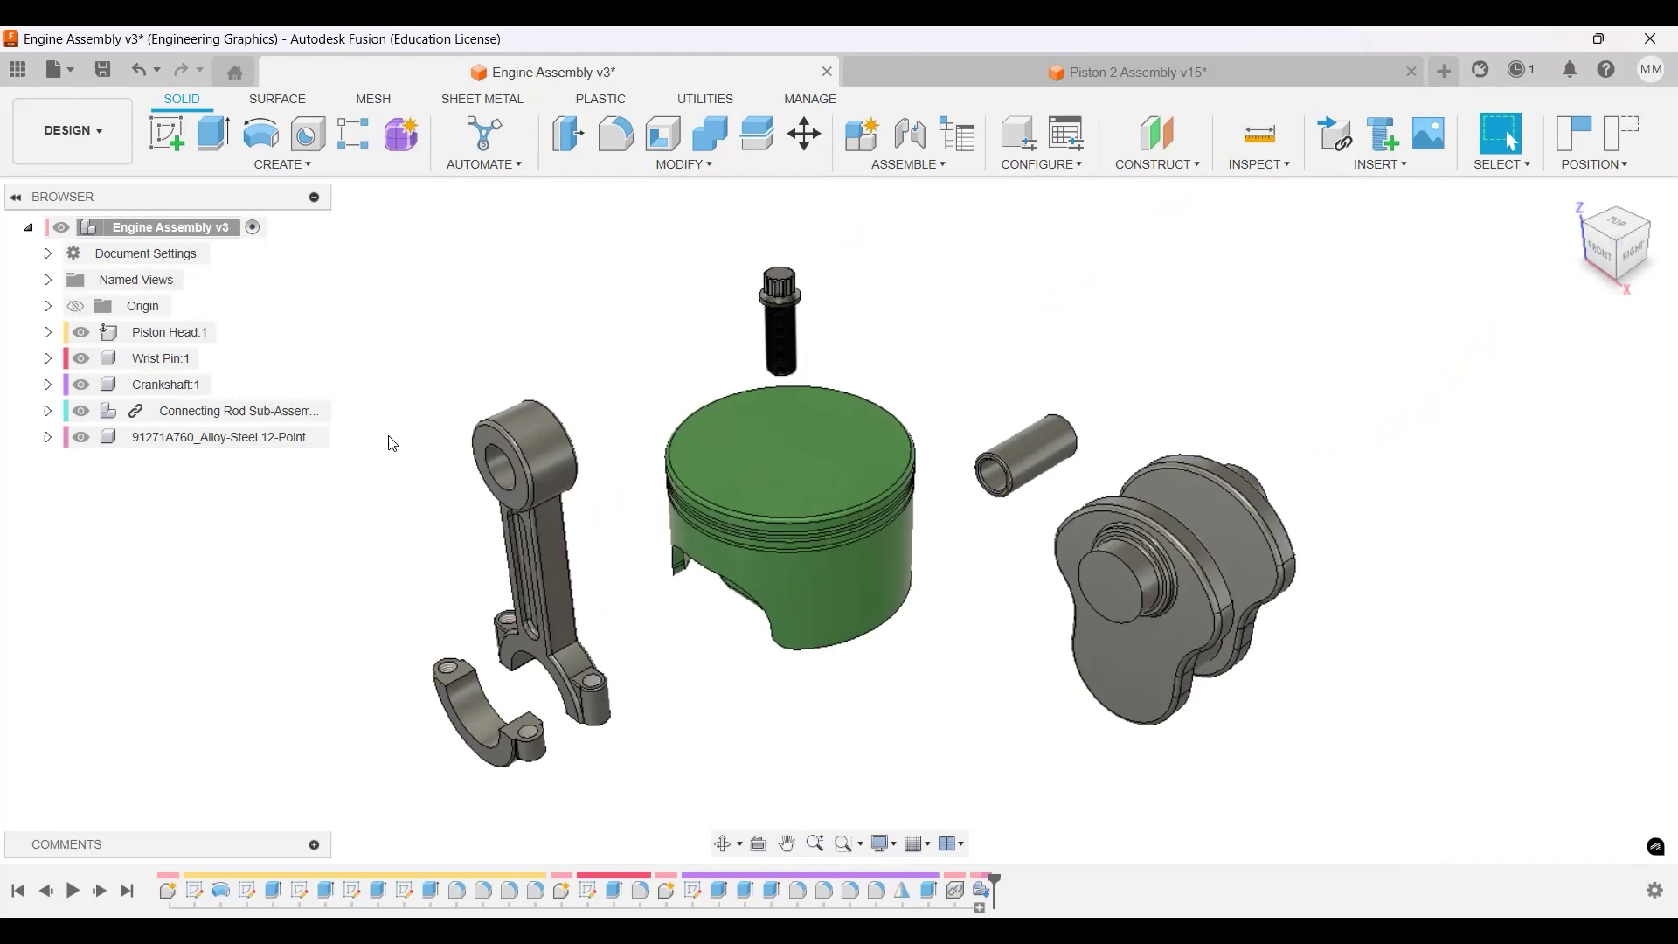
pyautogui.click(241, 437)
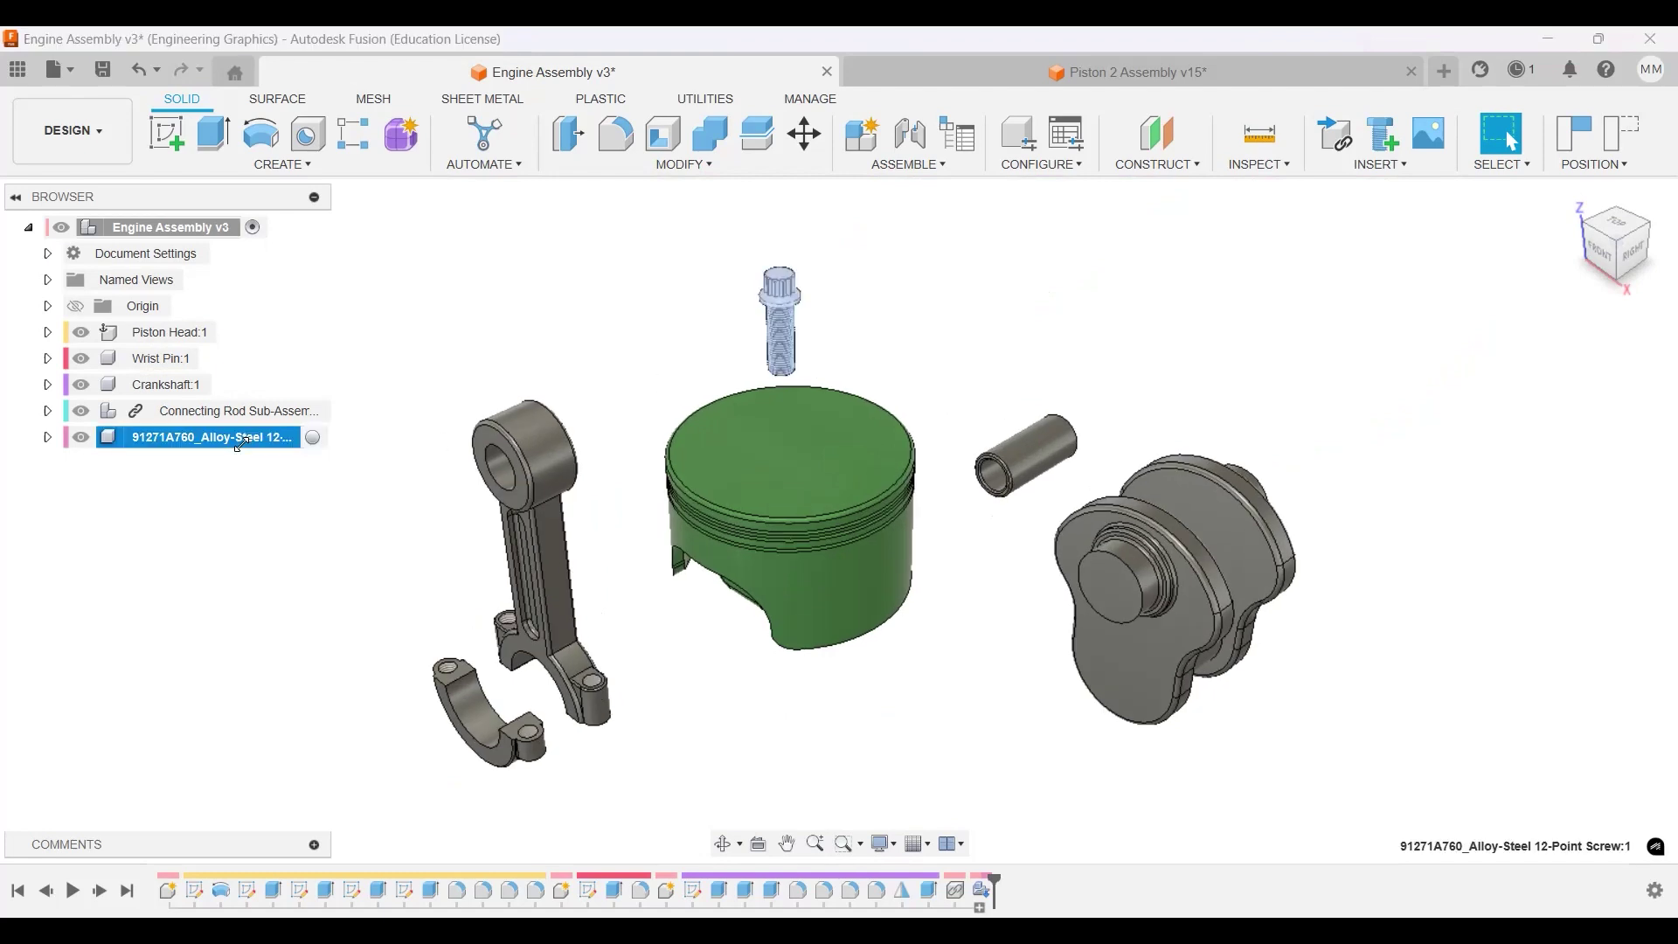
pyautogui.rightClick(241, 441)
pyautogui.click(189, 437)
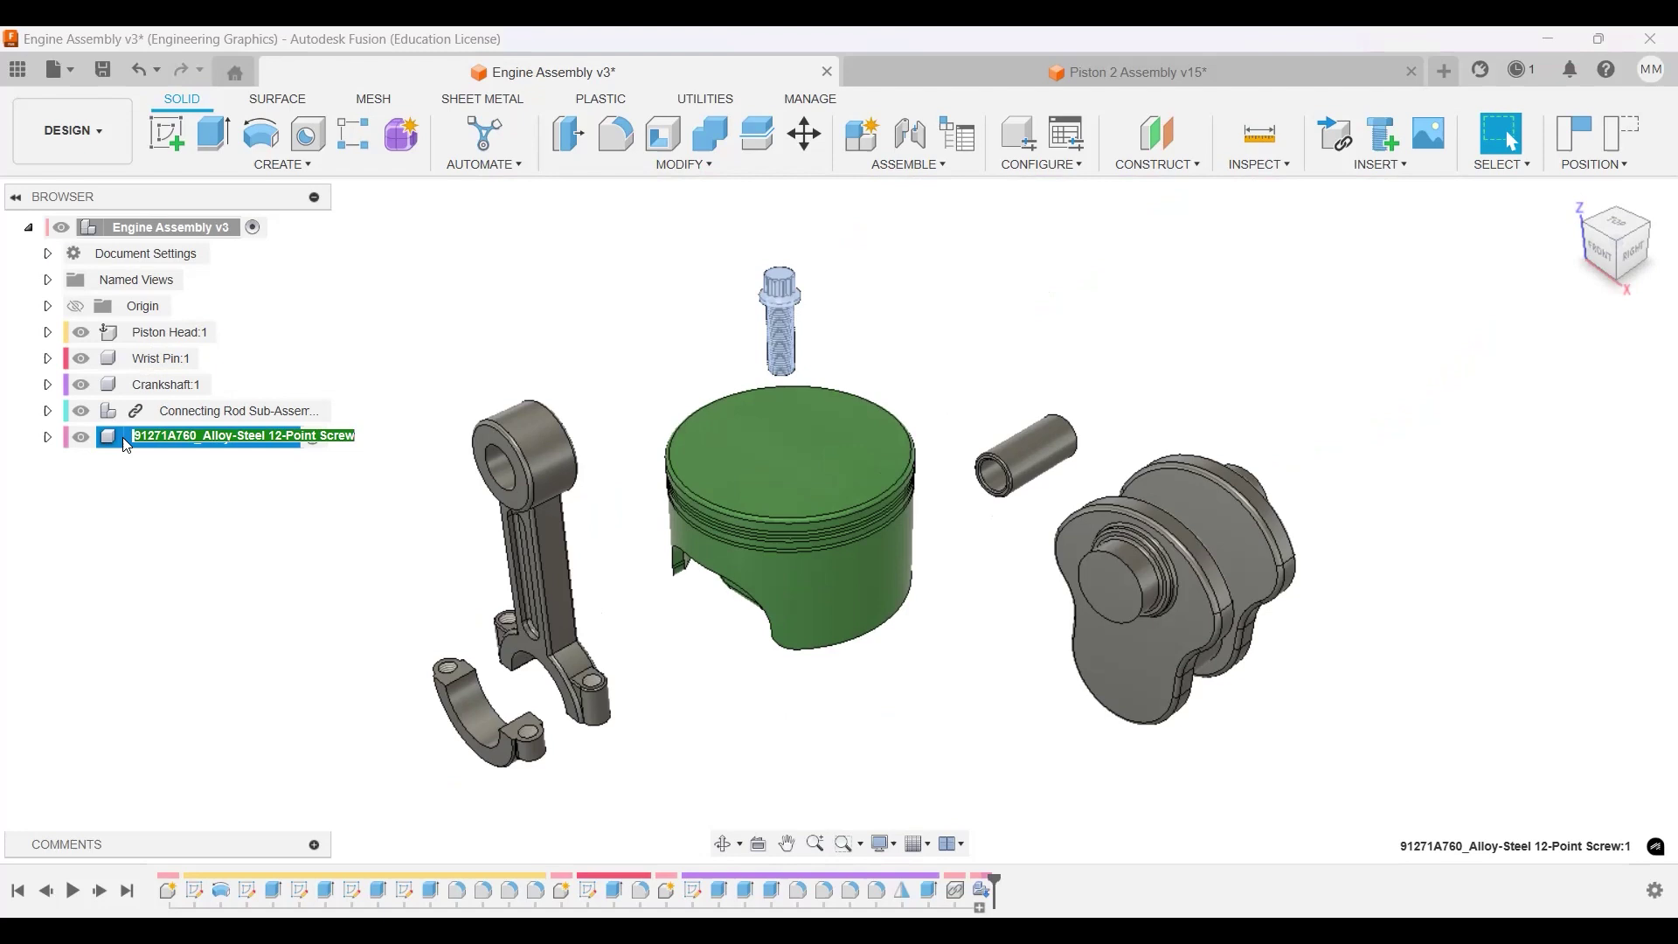
pyautogui.rightClick(126, 445)
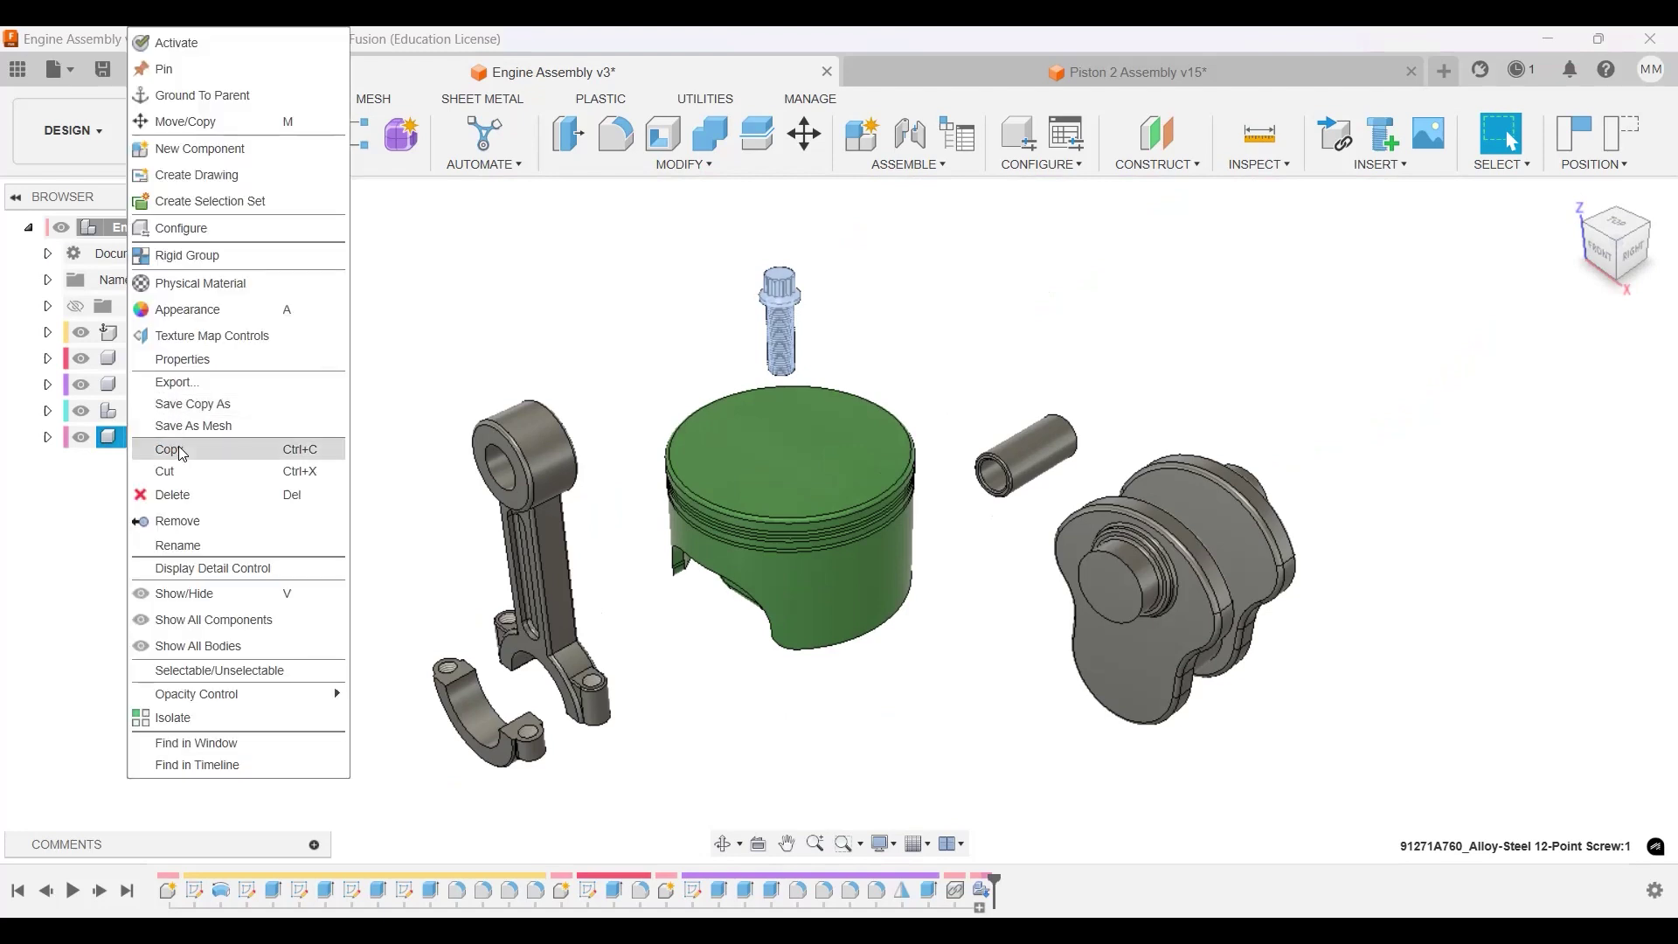
pyautogui.click(168, 449)
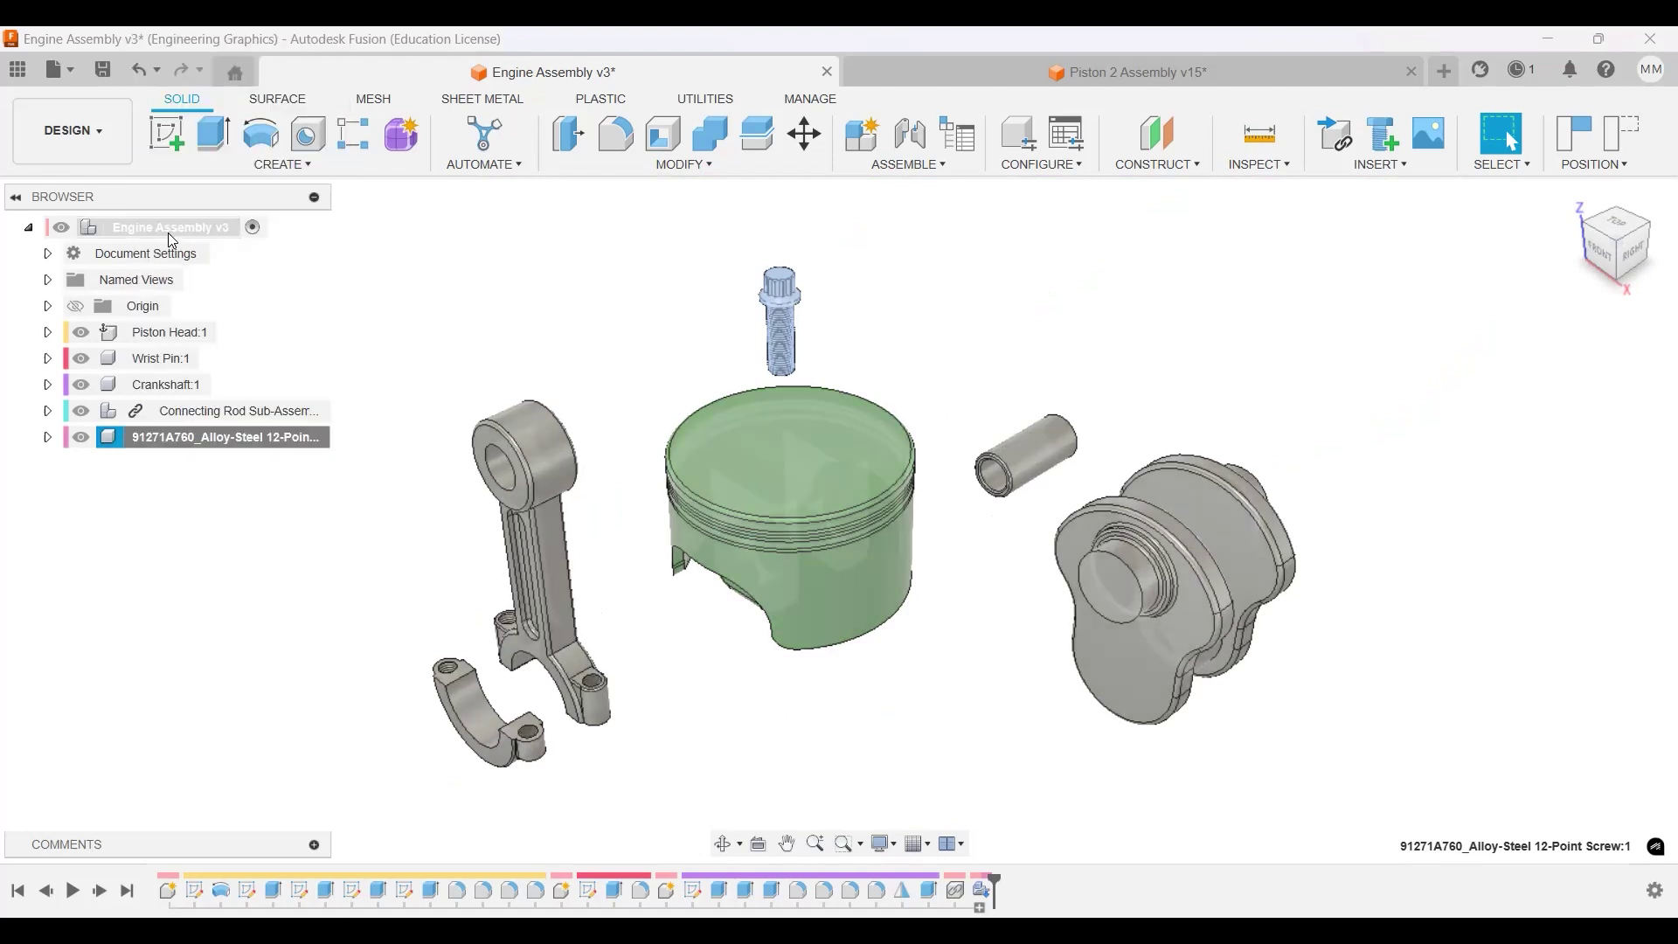
# Paste the copied screw into the top-level Engine Assembly, reverting component positions, and offset it 70 mm along Y.
pyautogui.rightClick(171, 236)
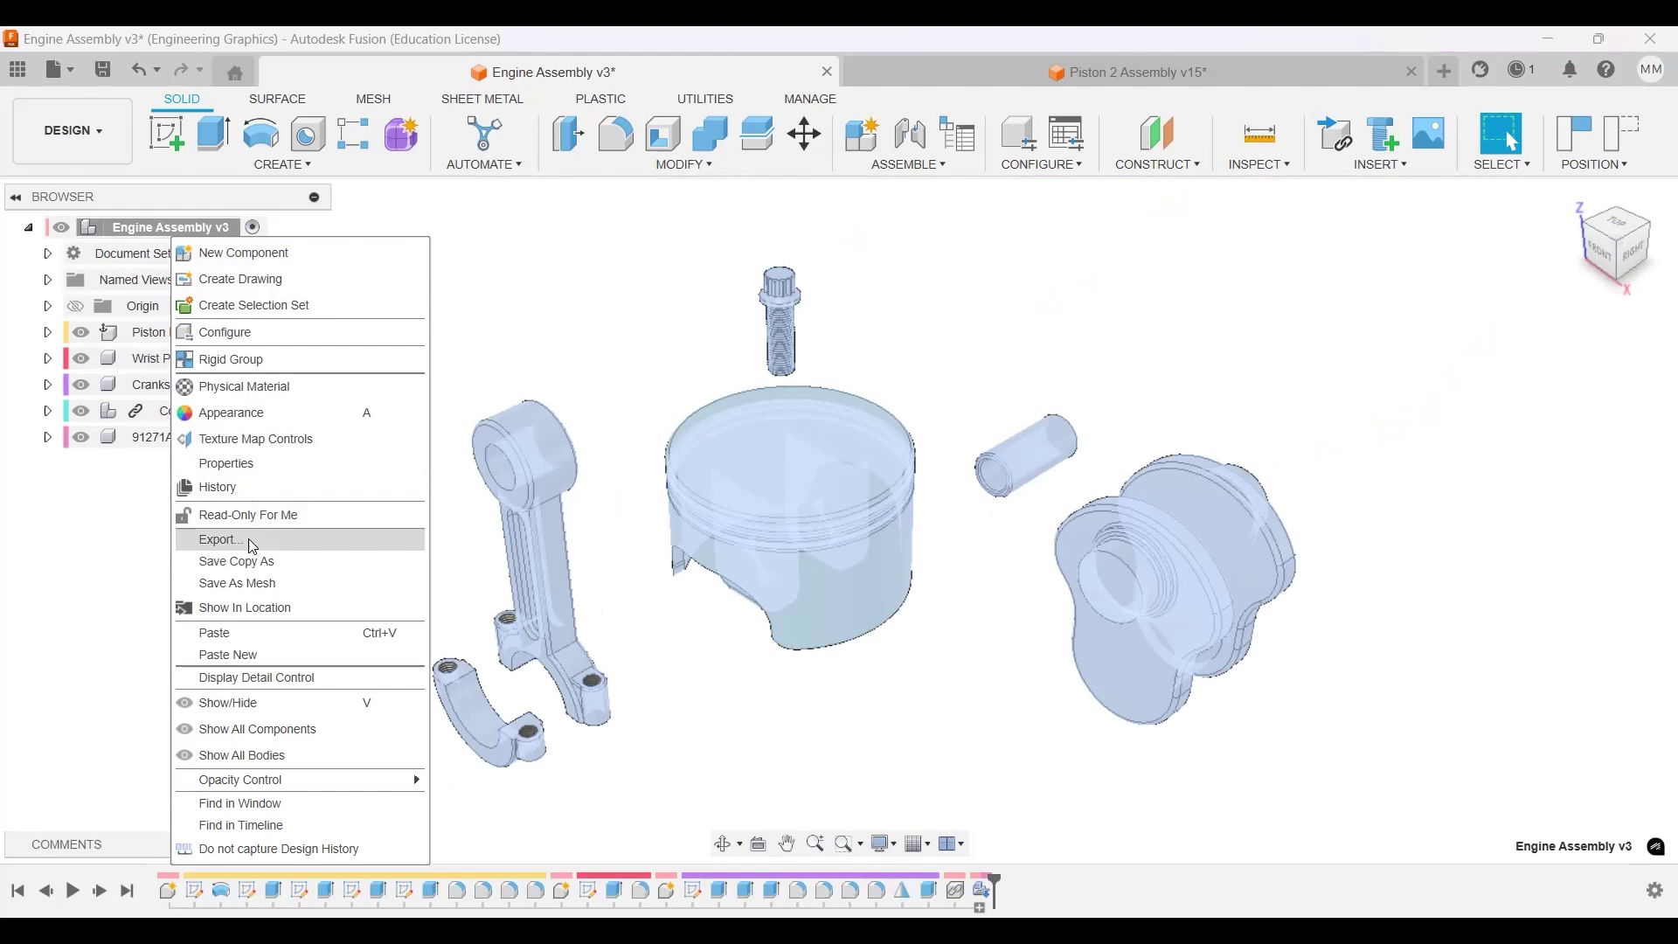
pyautogui.click(267, 636)
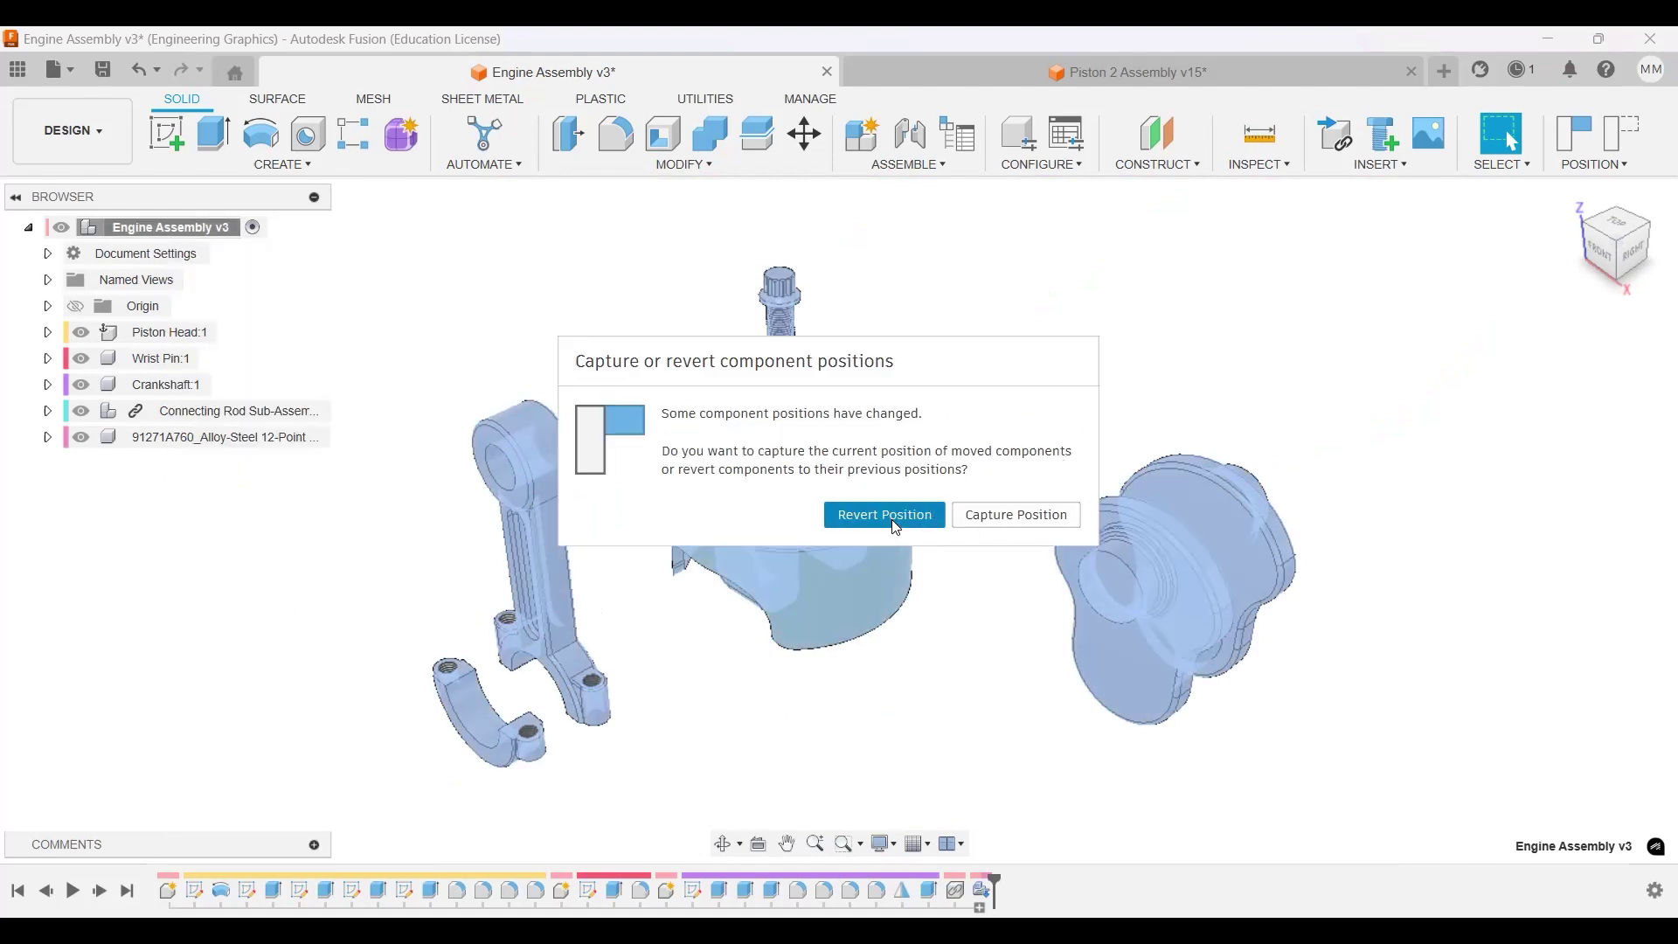
pyautogui.click(886, 515)
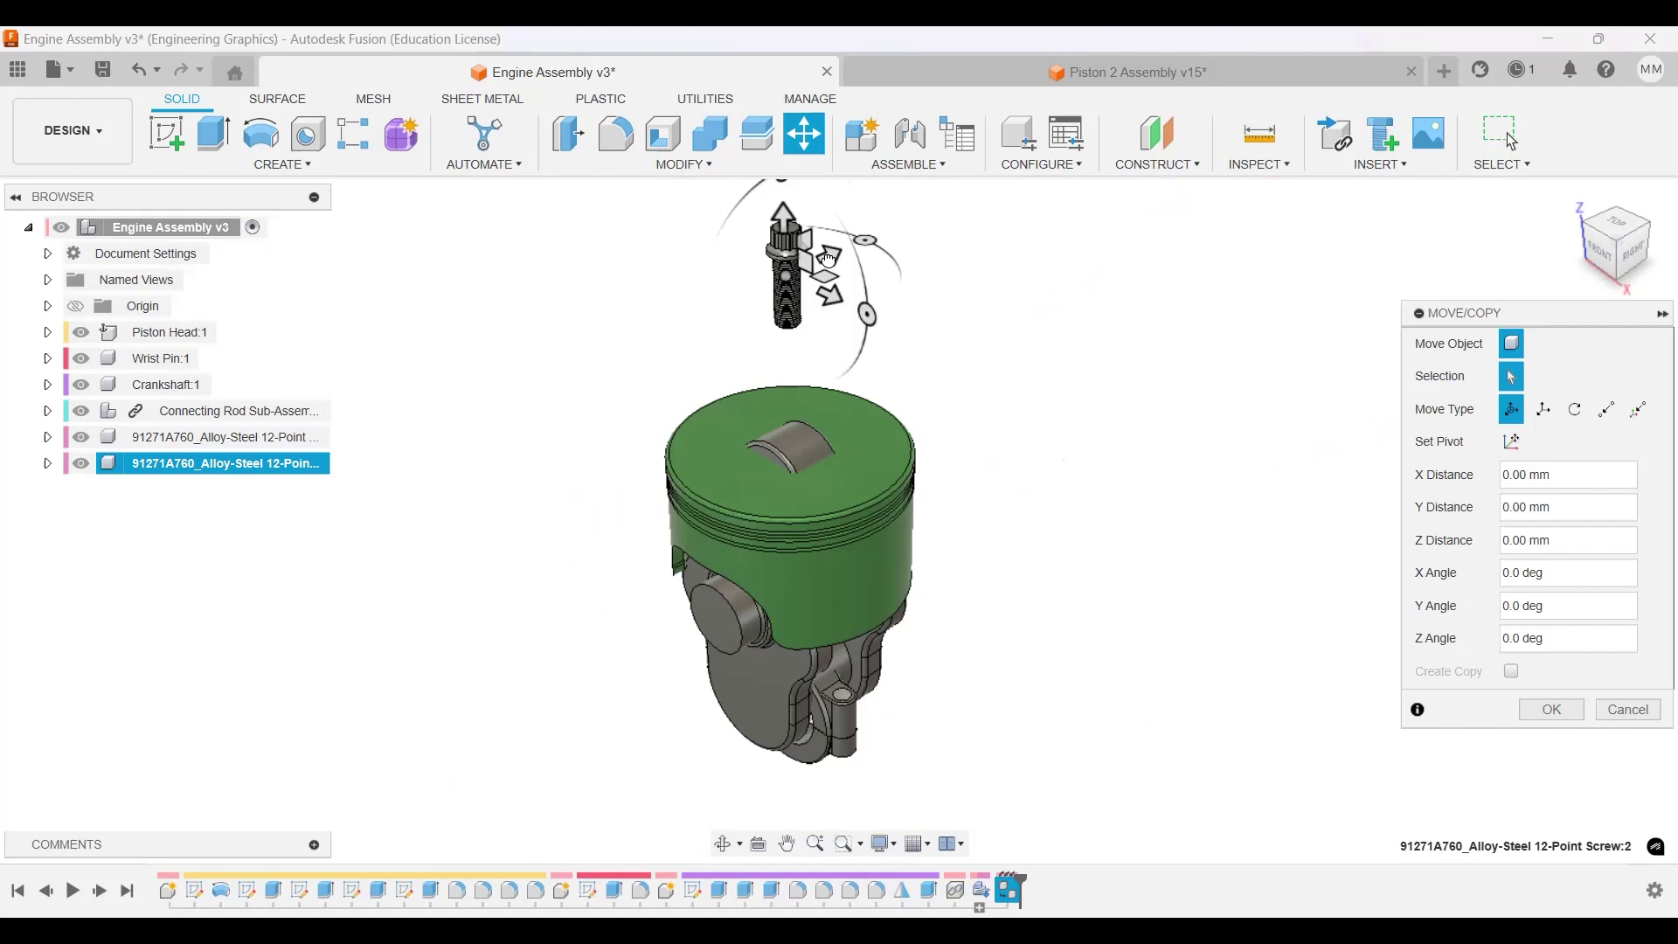
pyautogui.moveTo(827, 258); pyautogui.dragTo(928, 214)
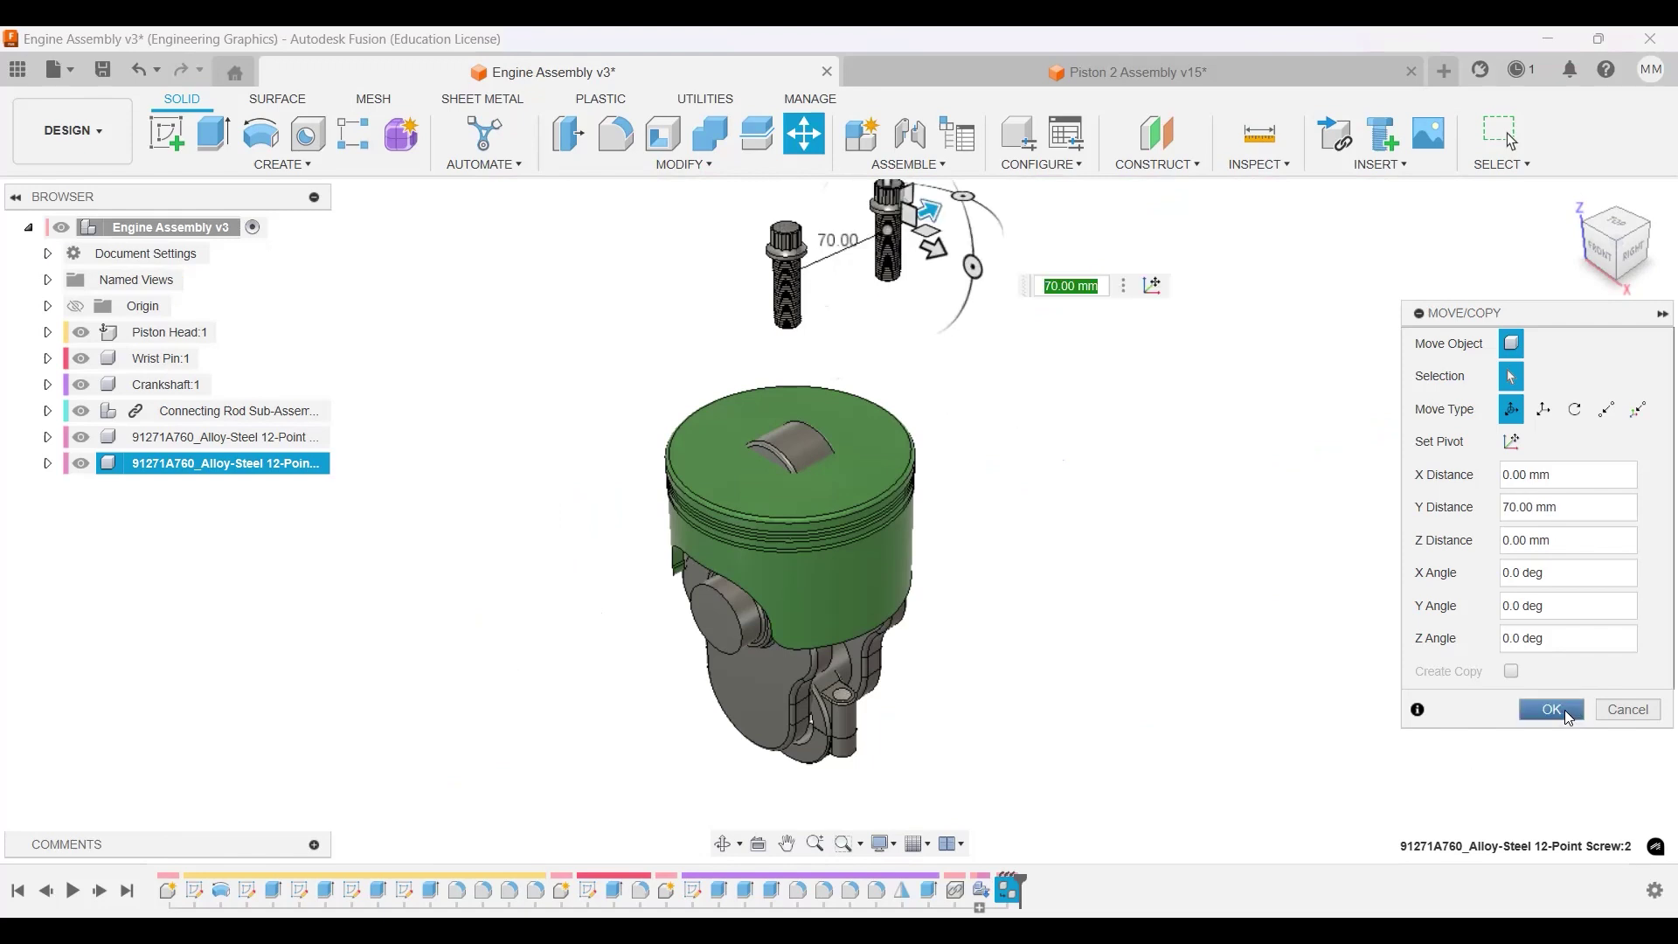
pyautogui.click(1551, 710)
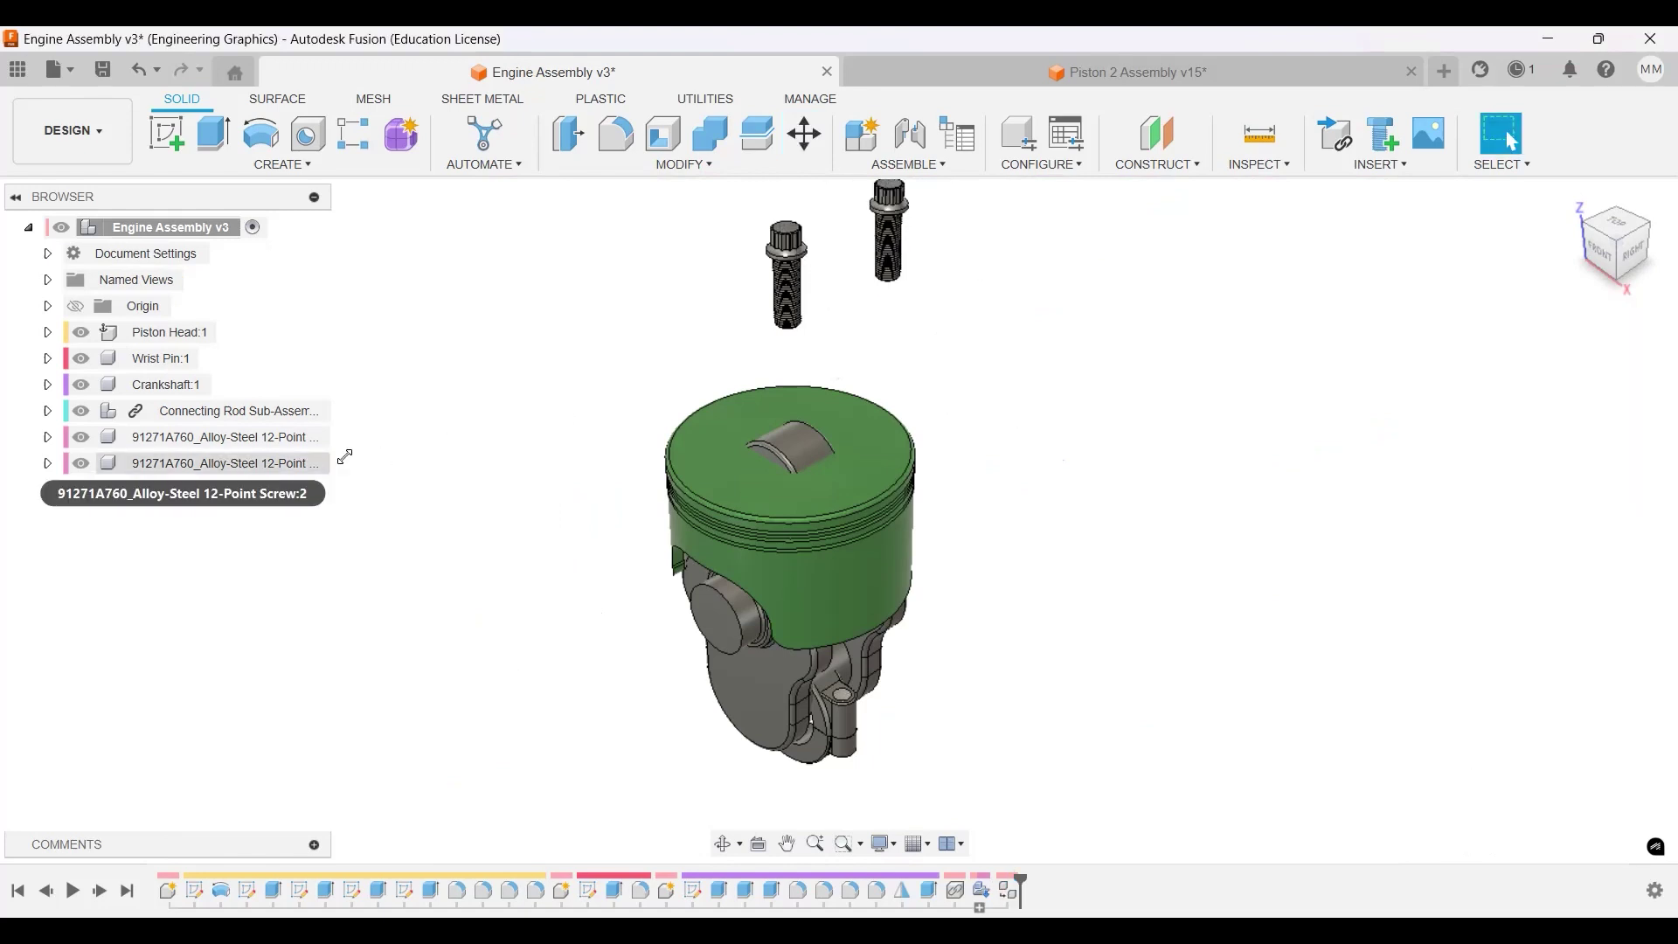
# Move the second screw to the other side of the first and pull the crankshaft, connecting rod and rod cap away from the piston.
pyautogui.moveTo(890, 249); pyautogui.dragTo(732, 319)
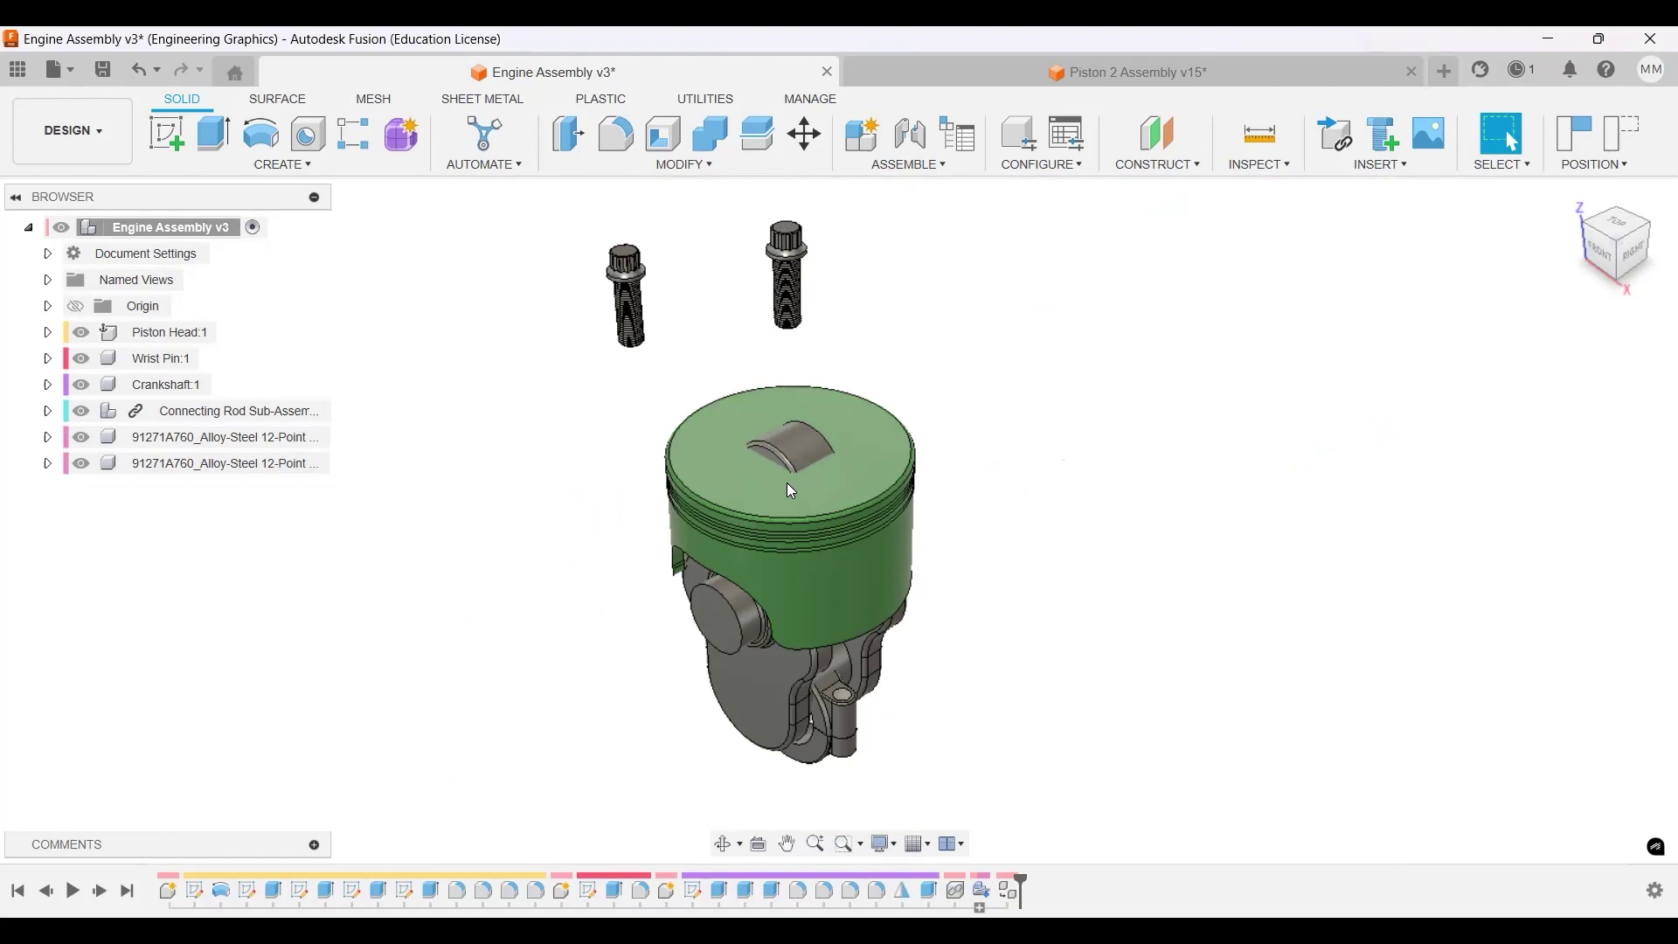
pyautogui.moveTo(765, 676); pyautogui.dragTo(1086, 538)
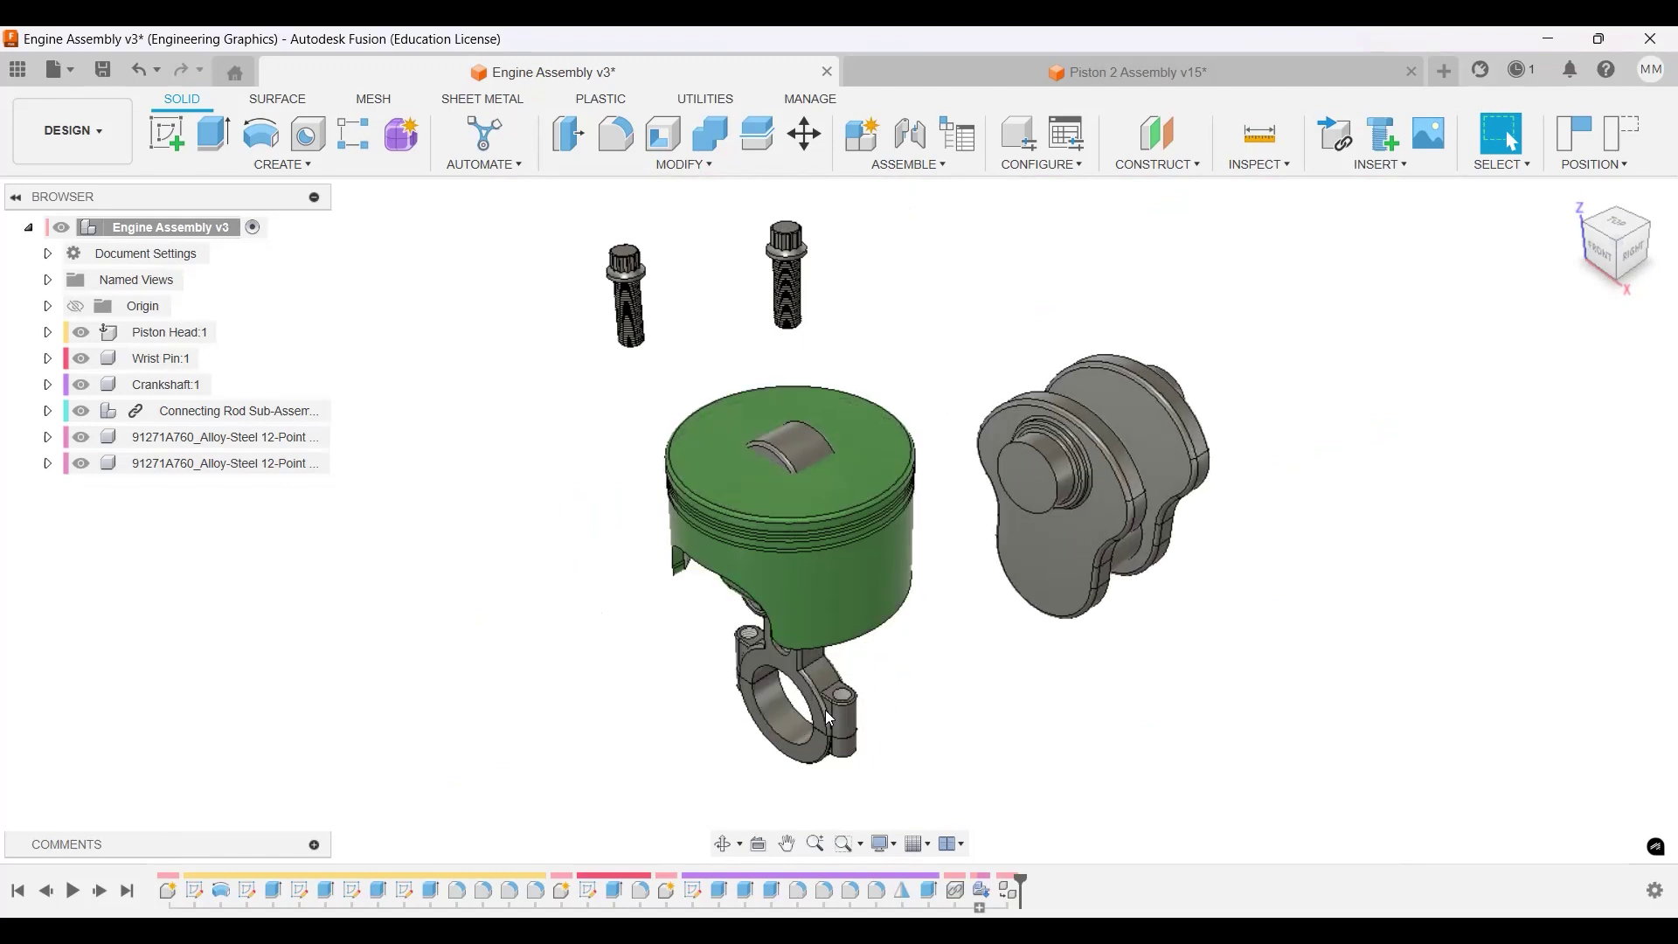
pyautogui.moveTo(825, 710); pyautogui.dragTo(542, 712)
pyautogui.moveTo(775, 734); pyautogui.dragTo(643, 674)
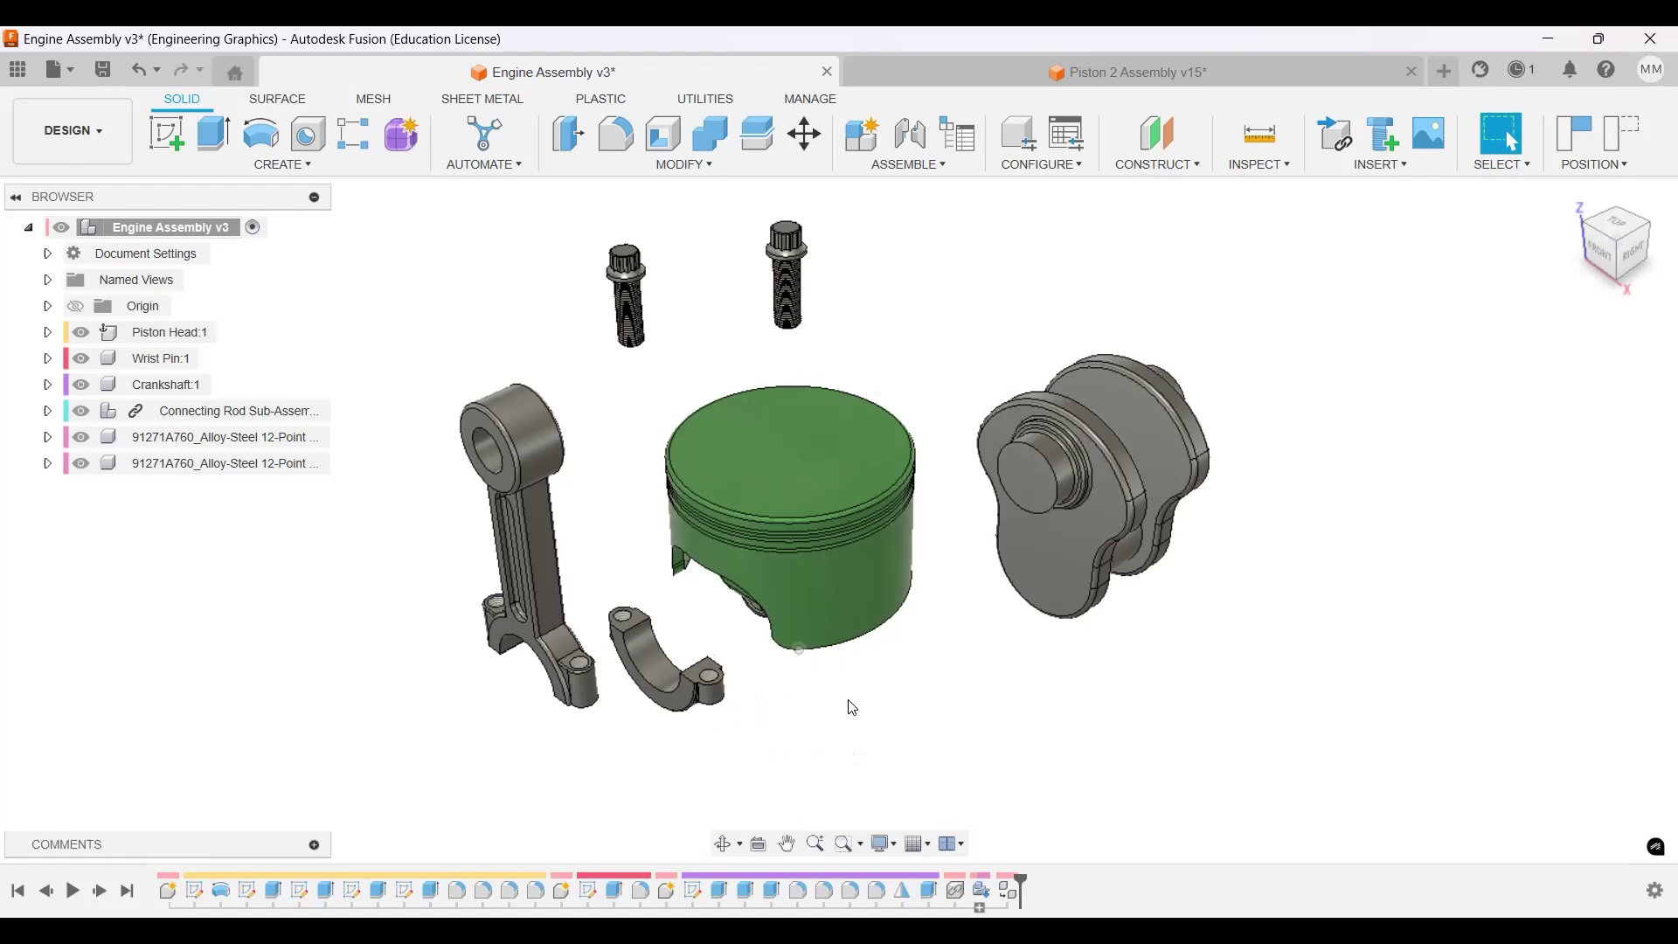
# Examine the separated crankshaft, piston, connecting rod, cap and screws from above and from the back.
pyautogui.moveTo(850, 704); pyautogui.dragTo(910, 697, button='middle')
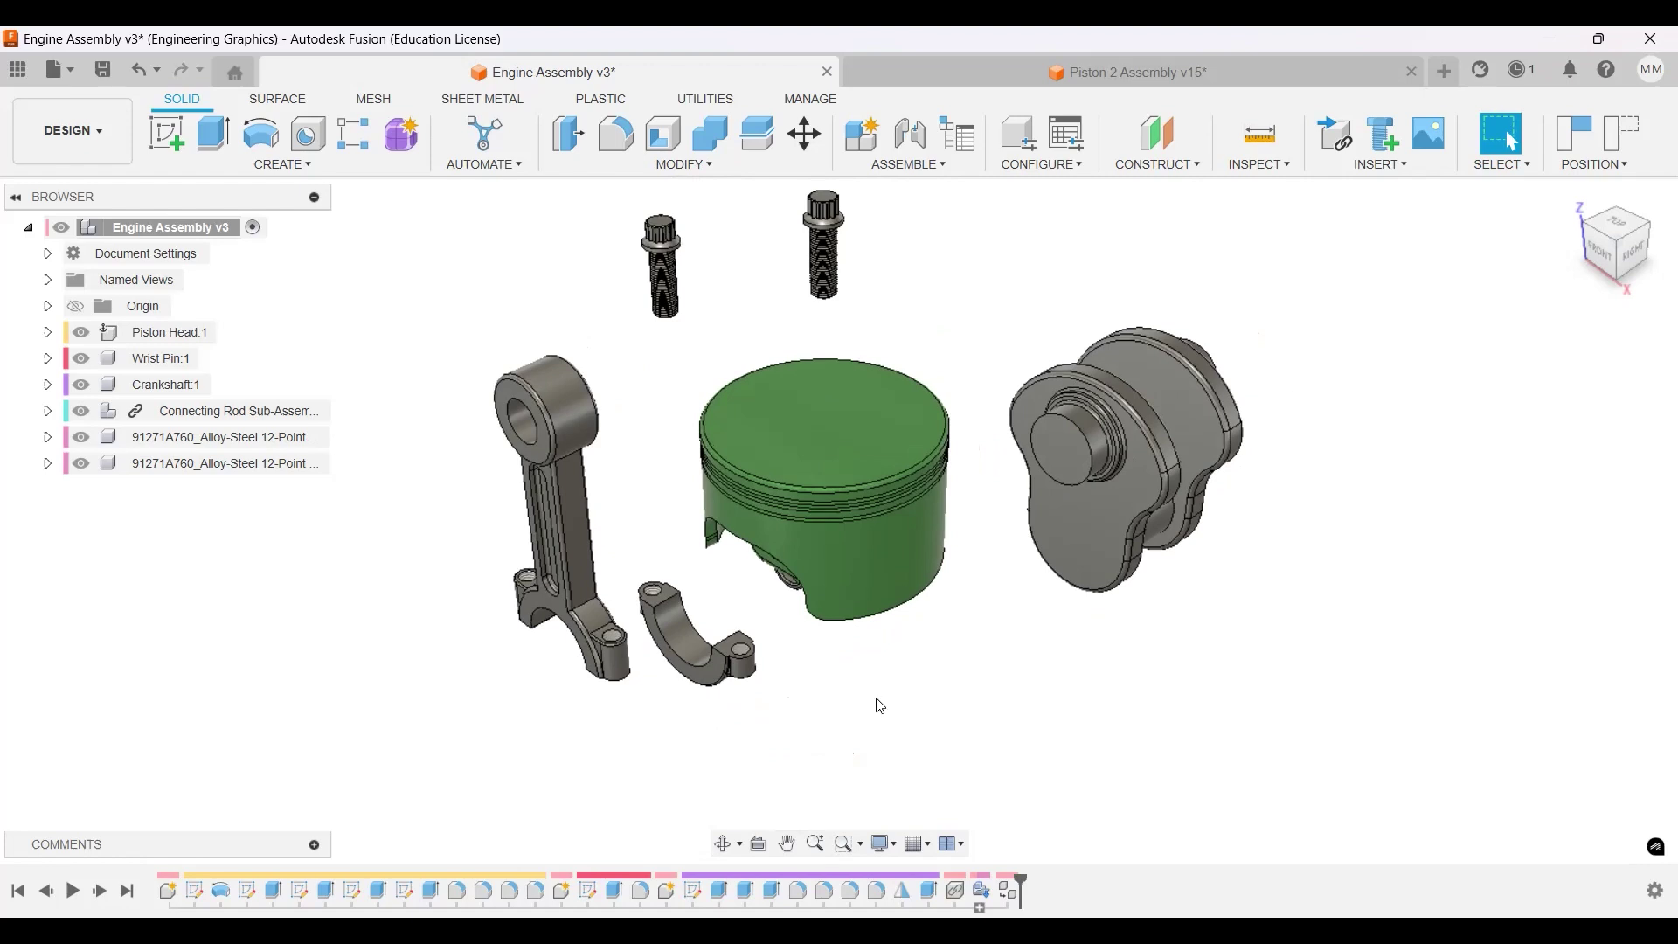
pyautogui.keyDown('shift'); pyautogui.moveTo(880, 705); pyautogui.dragTo(593, 778, button='middle'); pyautogui.keyUp('shift')
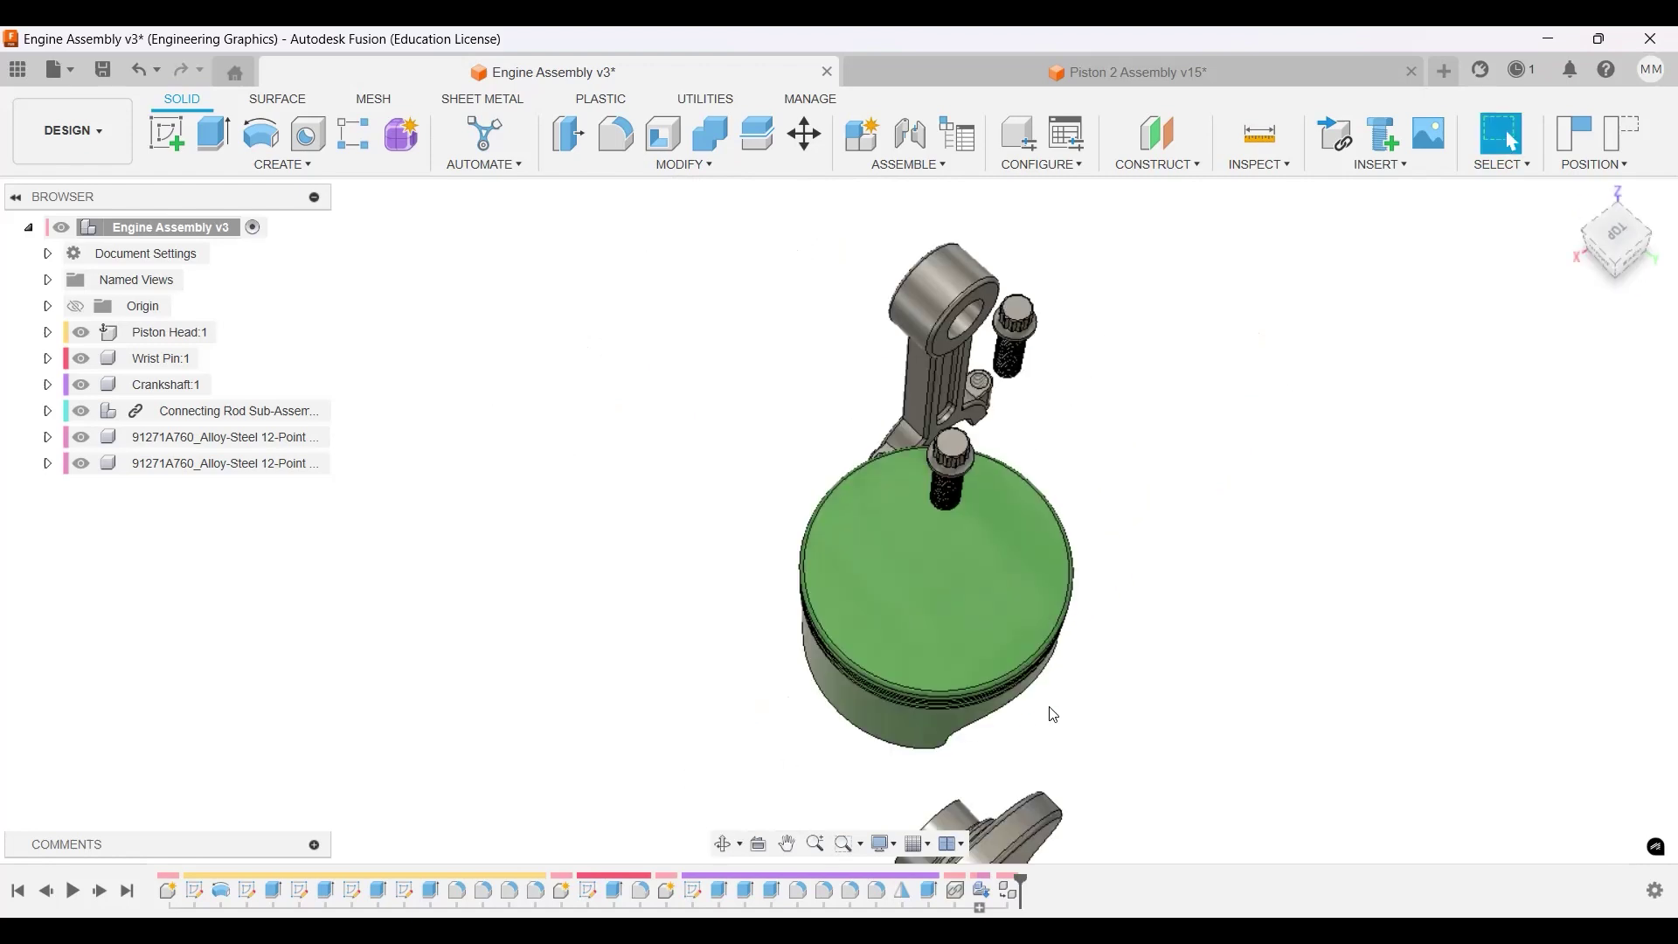
pyautogui.scroll(-1, 1053, 714)
pyautogui.moveTo(1092, 734); pyautogui.dragTo(704, 281, button='middle')
pyautogui.scroll(3, 783, 433)
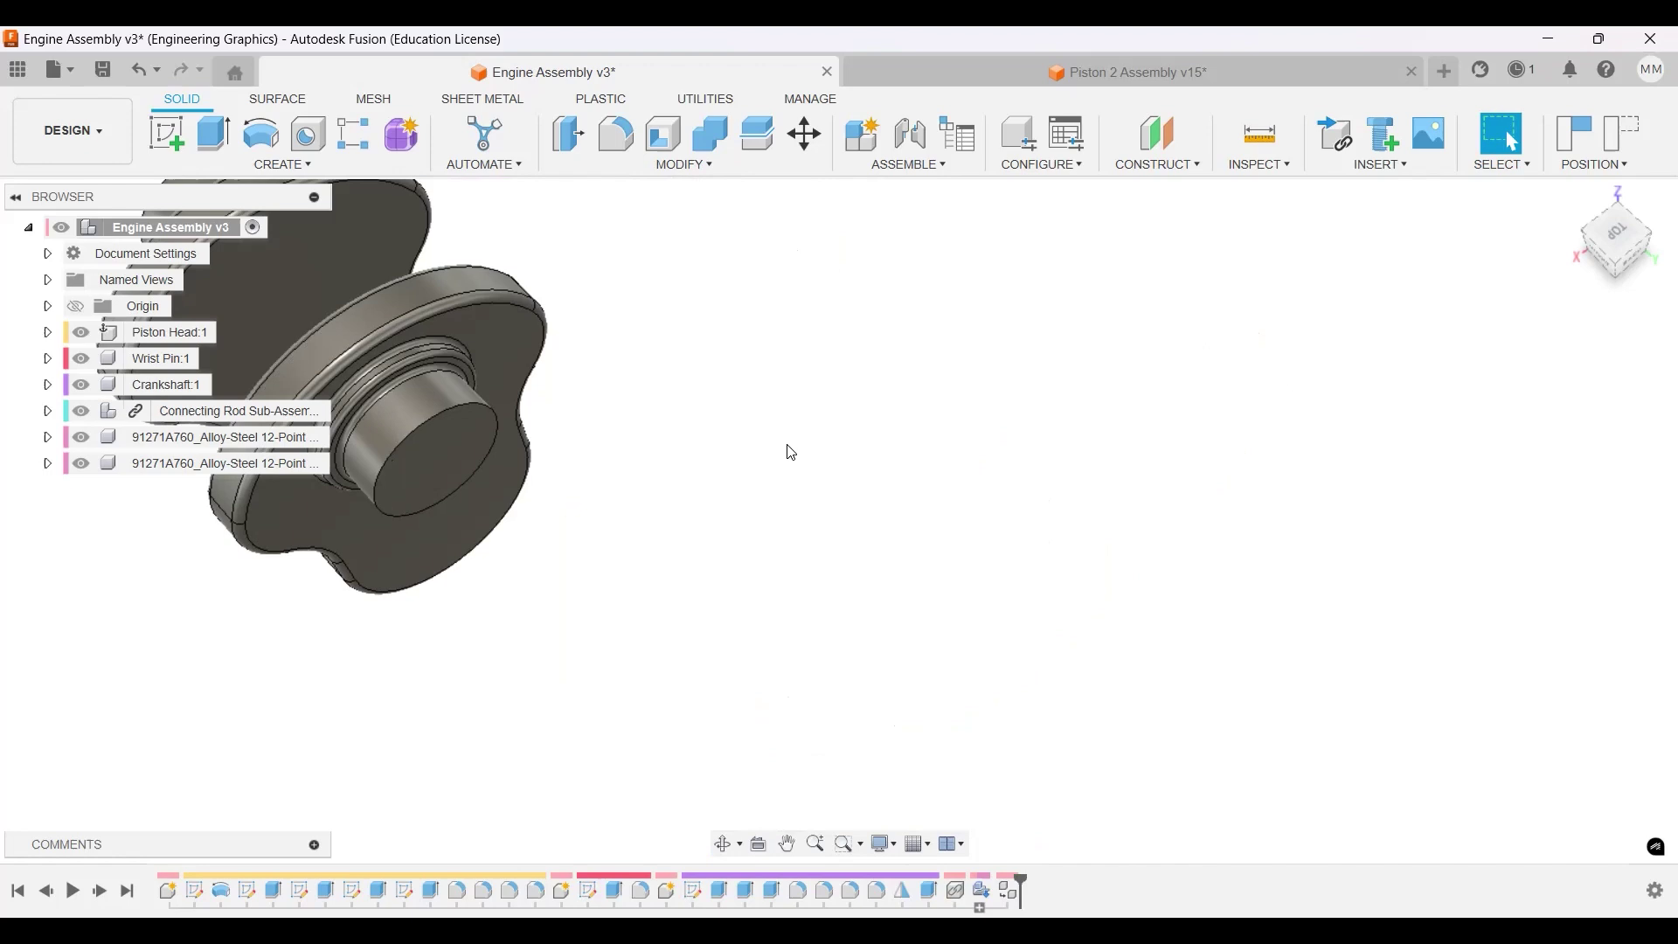
pyautogui.scroll(-5, 1022, 615)
pyautogui.keyDown('shift'); pyautogui.moveTo(1097, 644); pyautogui.dragTo(940, 542, button='middle'); pyautogui.keyUp('shift')
pyautogui.scroll(4, 1171, 674)
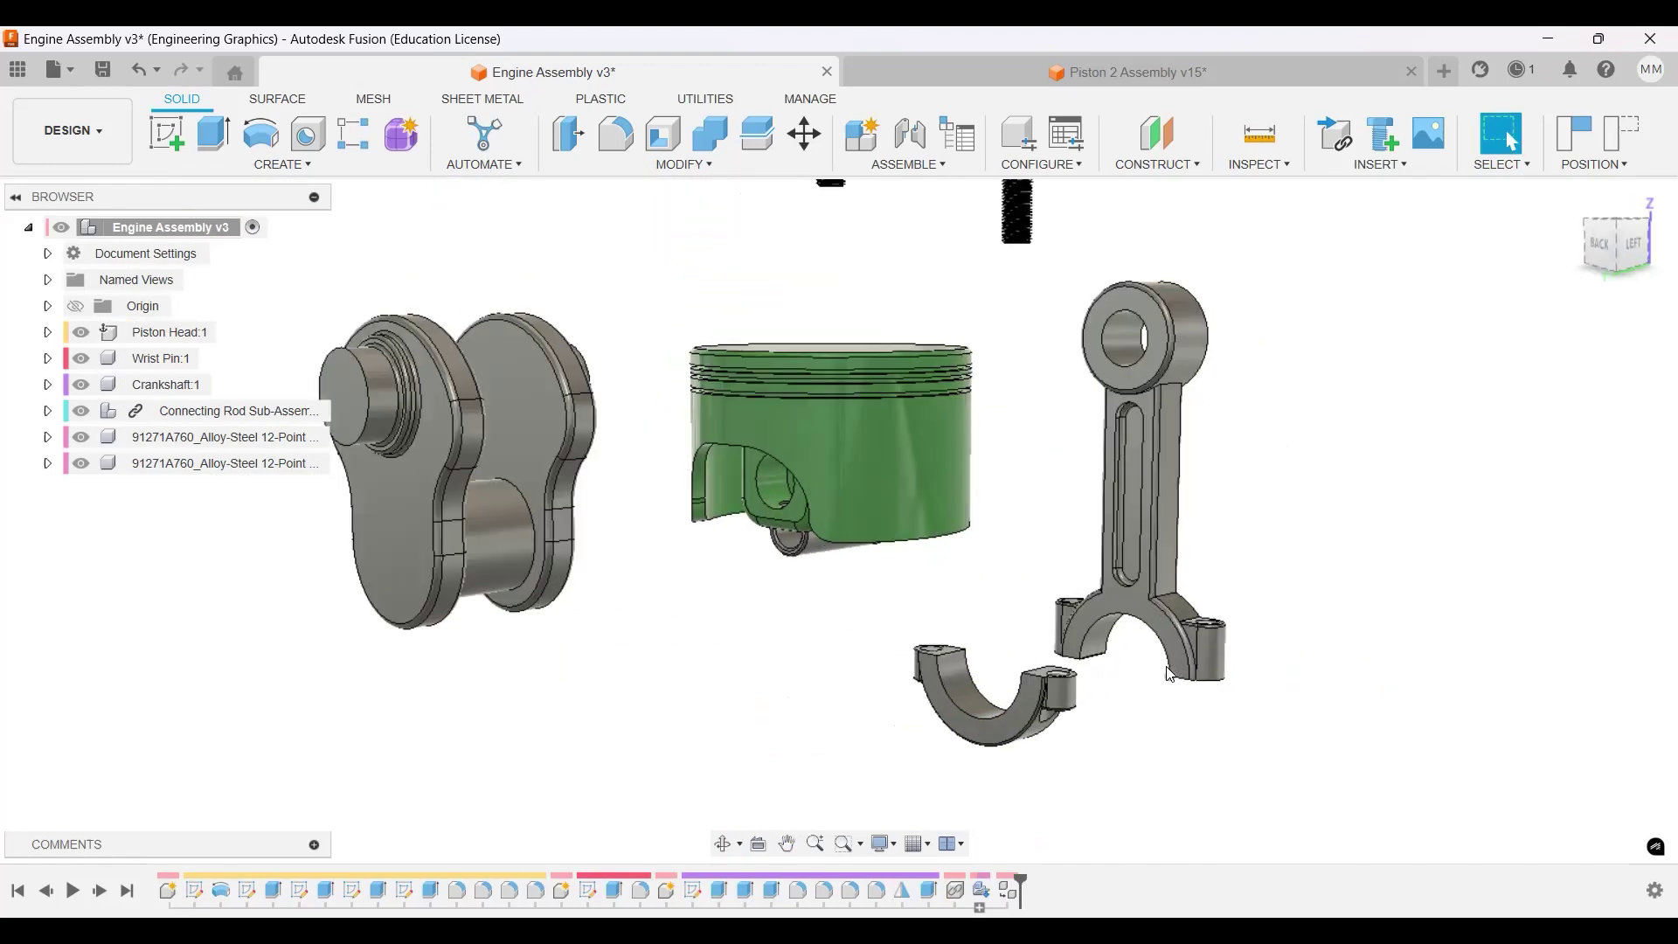
# Create a joint between the connecting rod and the connecting rod cap at the mating faces of their matching screw holes.
pyautogui.scroll(6, 1167, 676)
pyautogui.scroll(-2, 1186, 724)
pyautogui.moveTo(1188, 728); pyautogui.dragTo(1076, 662, button='middle')
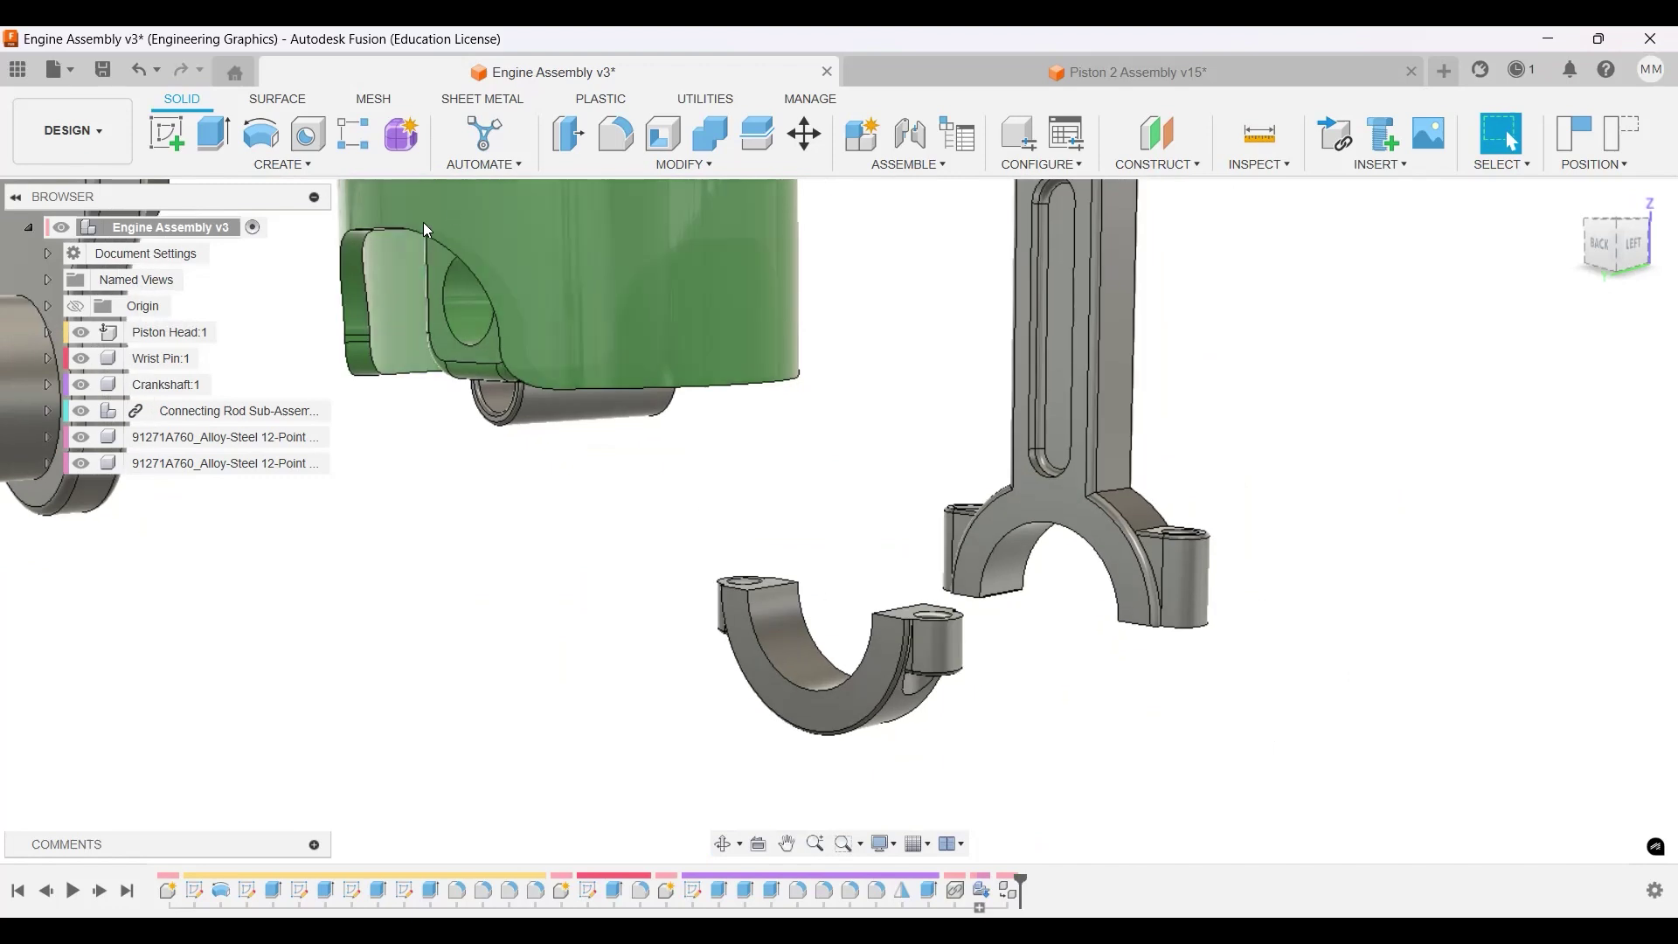
pyautogui.click(909, 143)
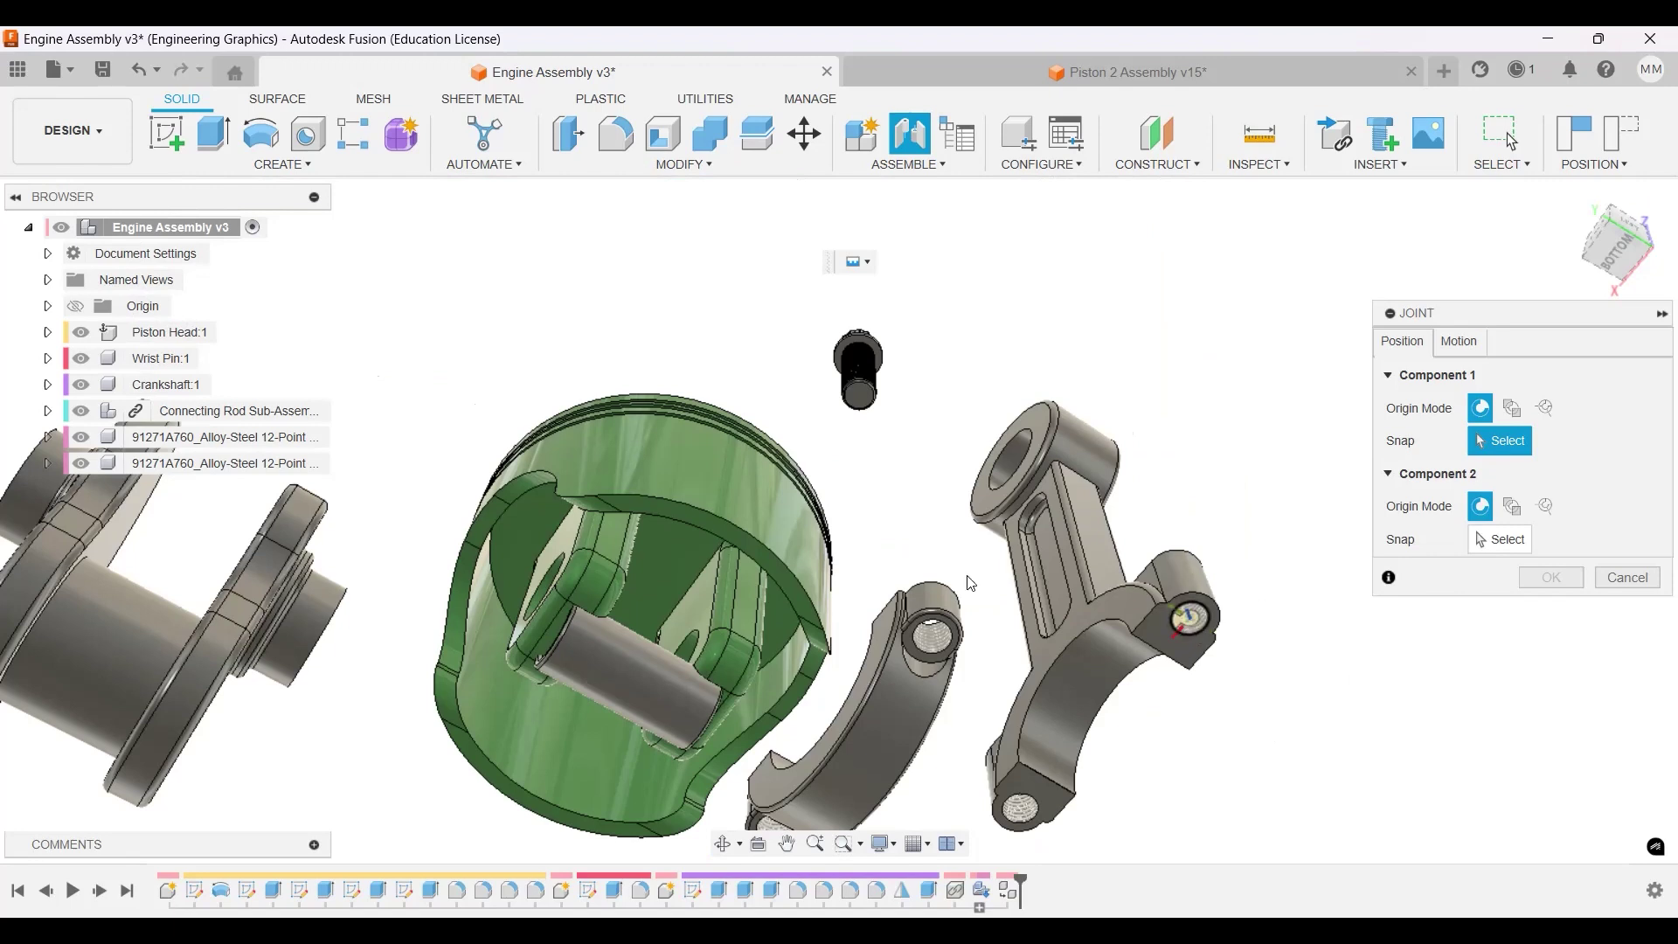
pyautogui.click(930, 540)
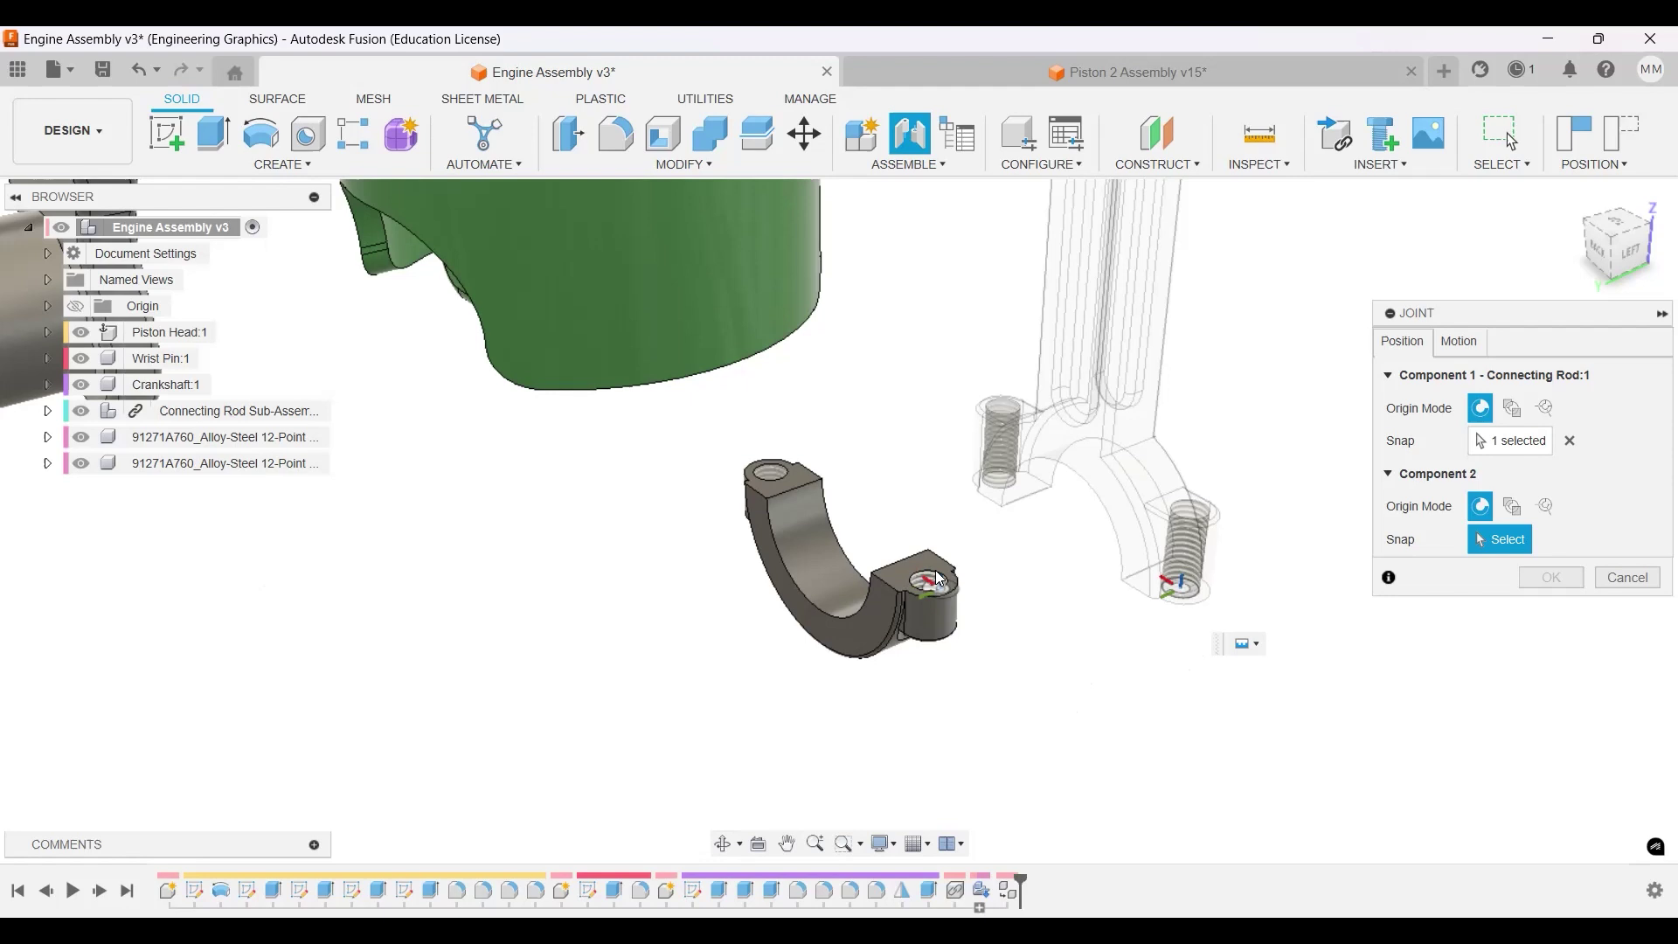
pyautogui.click(959, 589)
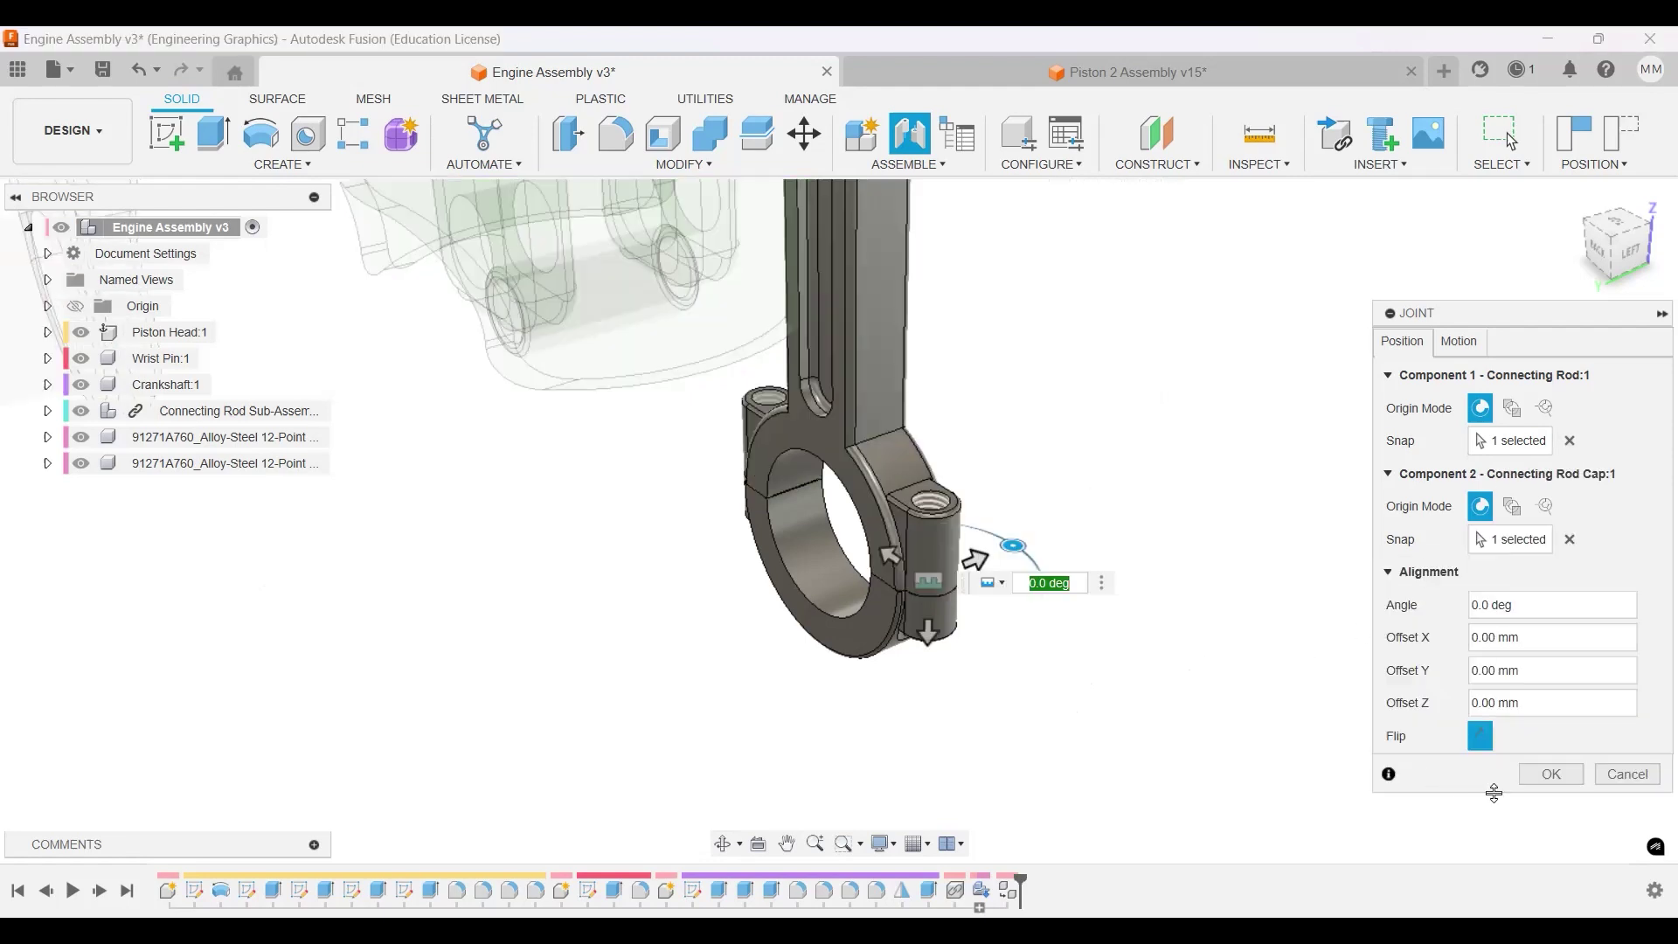
pyautogui.click(1549, 776)
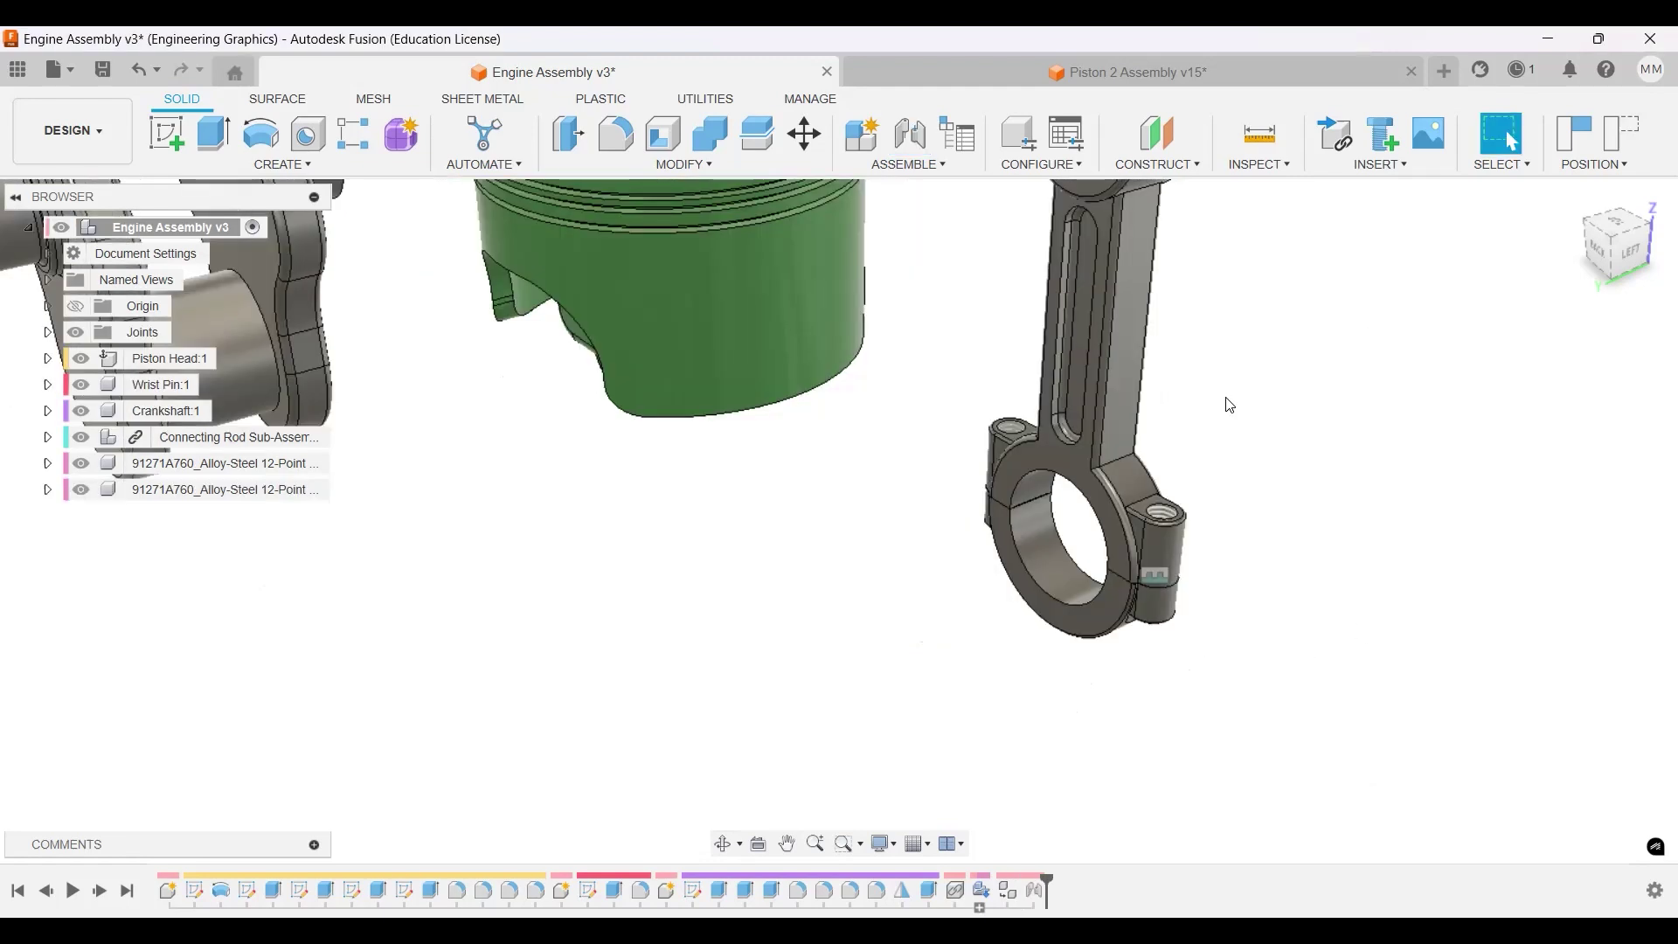
# Join one screw to the connecting rod, seating the underside of its head flange on the rim of a threaded bolt hole.
pyautogui.moveTo(1169, 378); pyautogui.dragTo(802, 471)
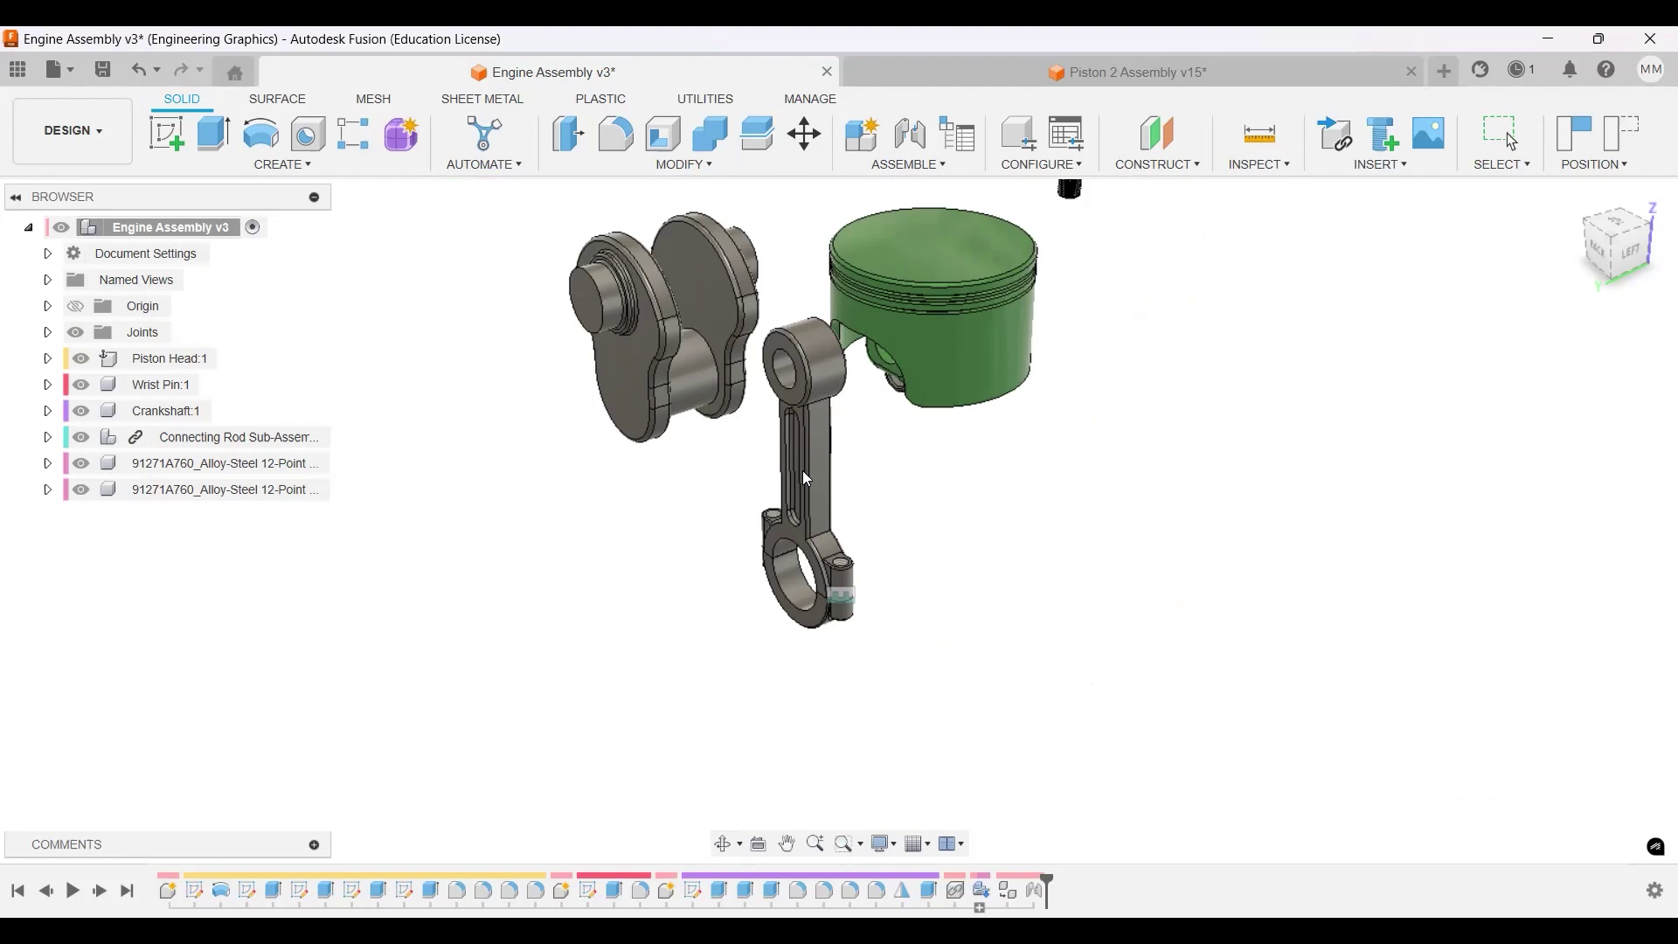
pyautogui.scroll(3, 1051, 475)
pyautogui.scroll(-4, 1051, 475)
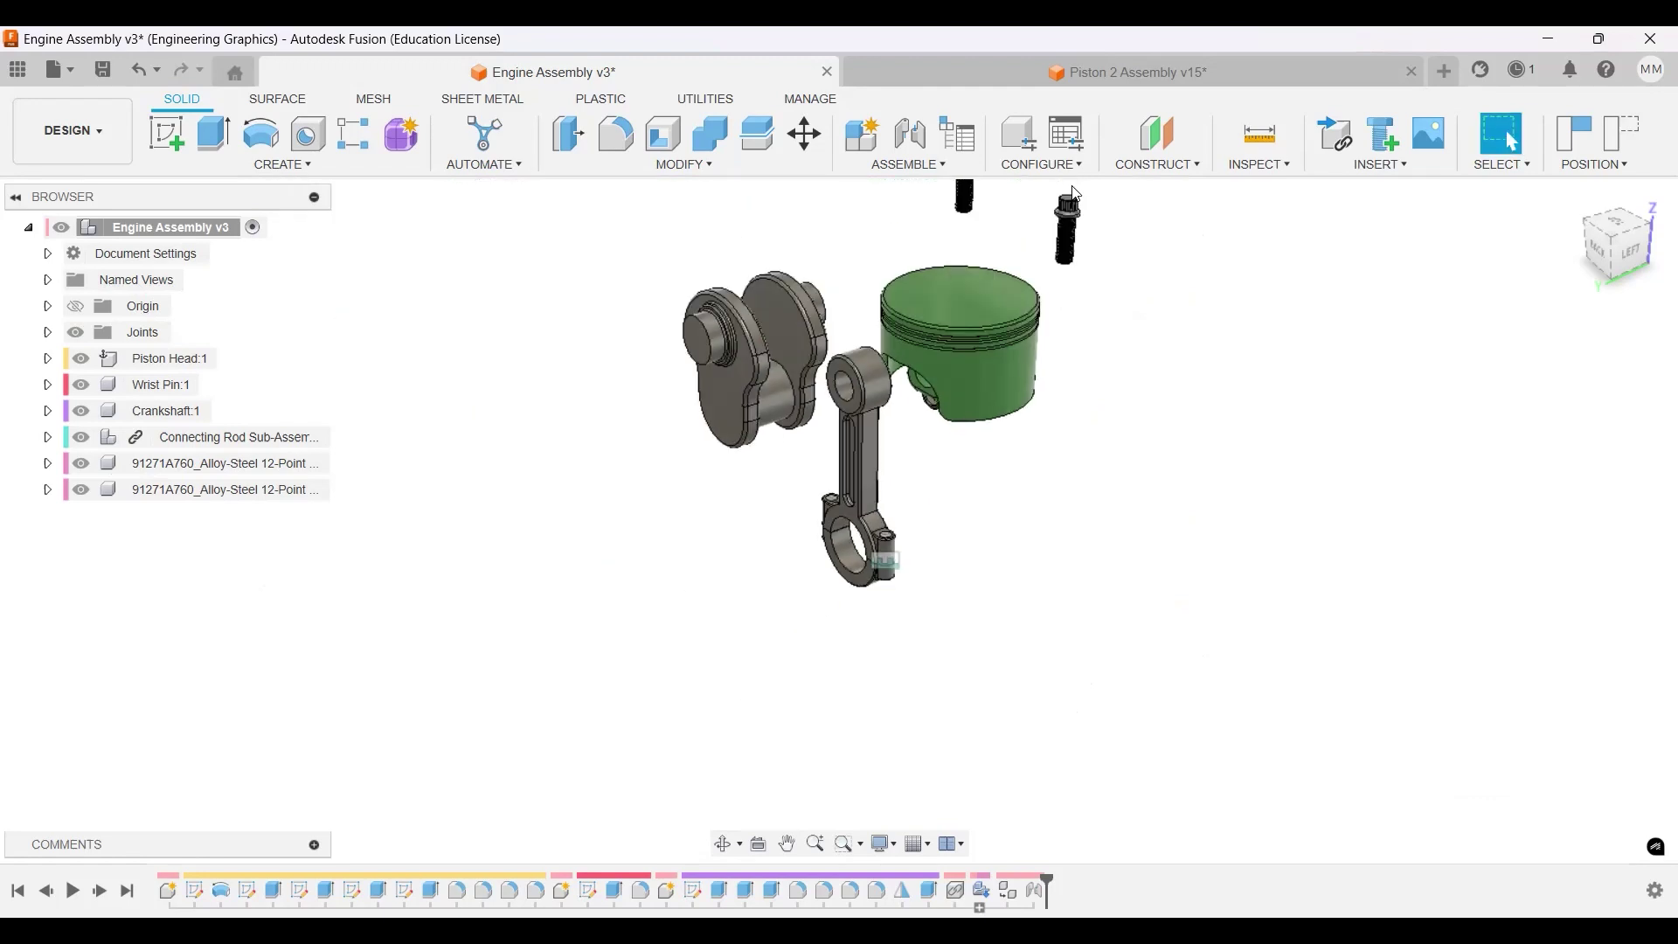
pyautogui.moveTo(977, 508); pyautogui.dragTo(952, 552)
pyautogui.scroll(4, 946, 541)
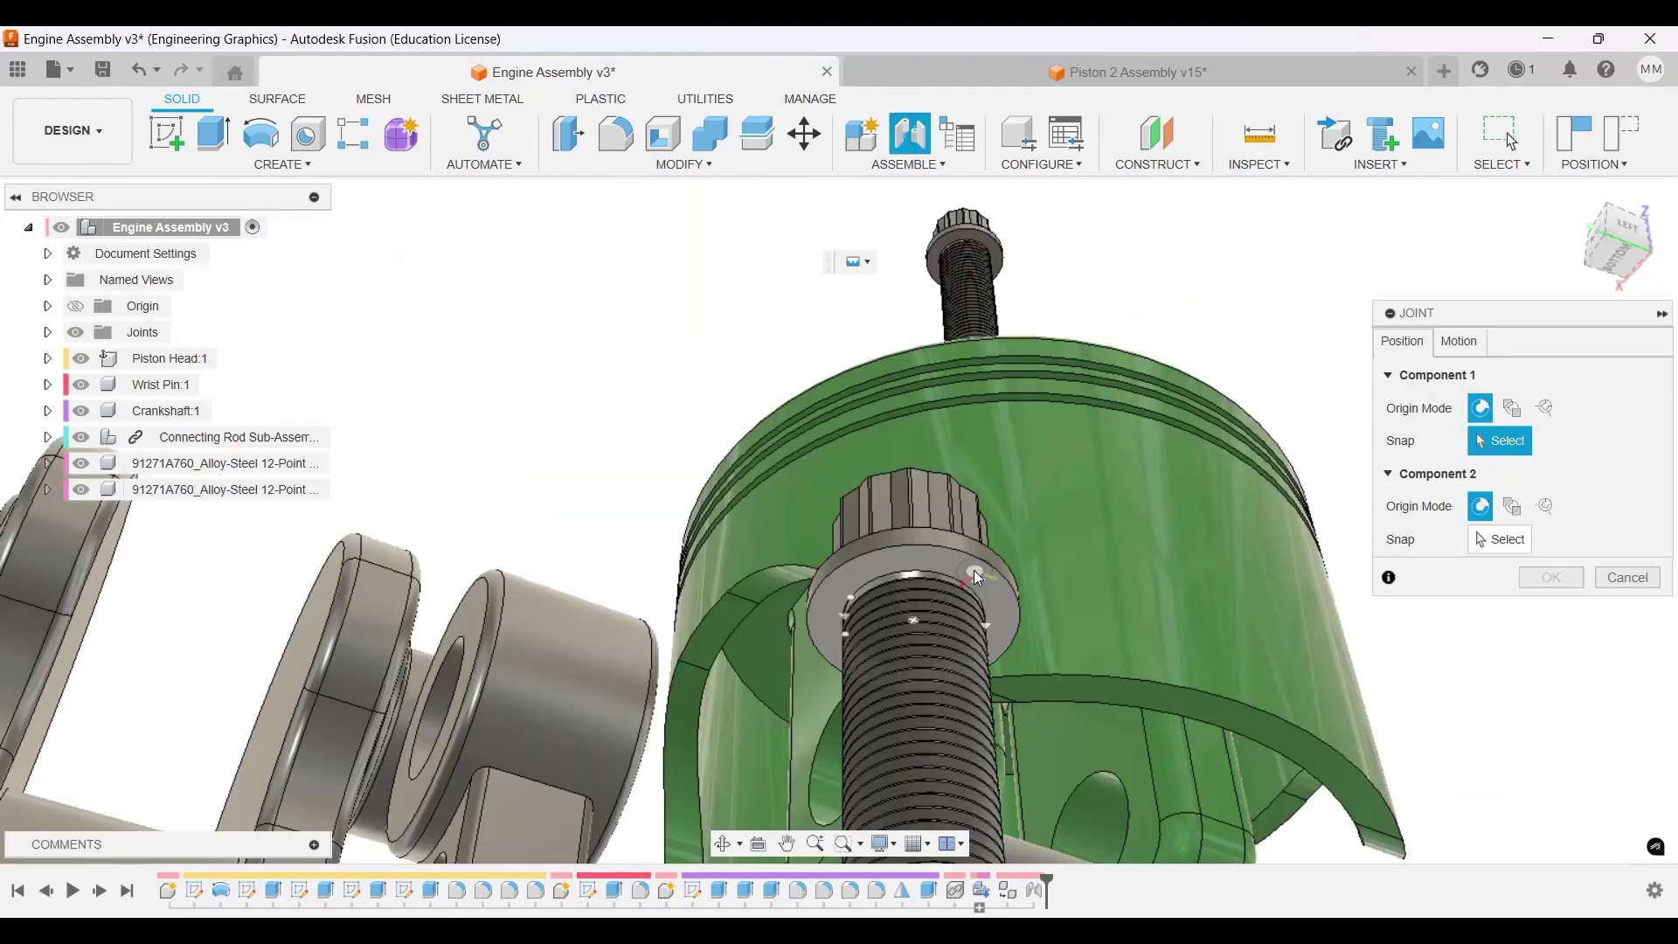
pyautogui.click(914, 617)
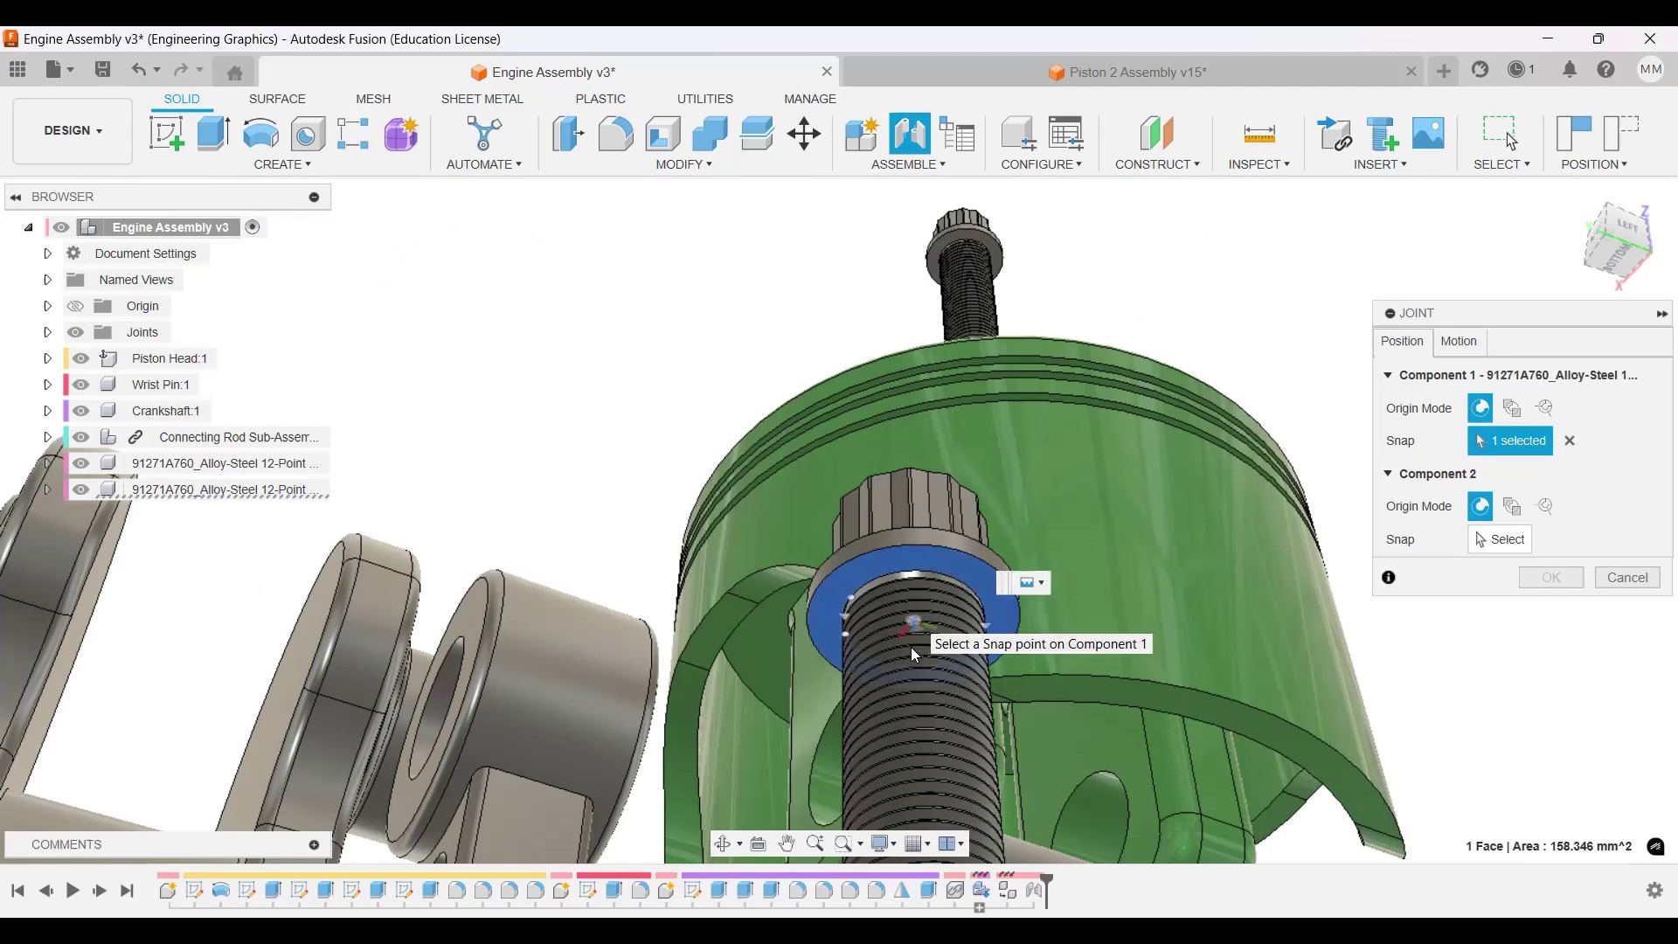
pyautogui.scroll(-5, 856, 708)
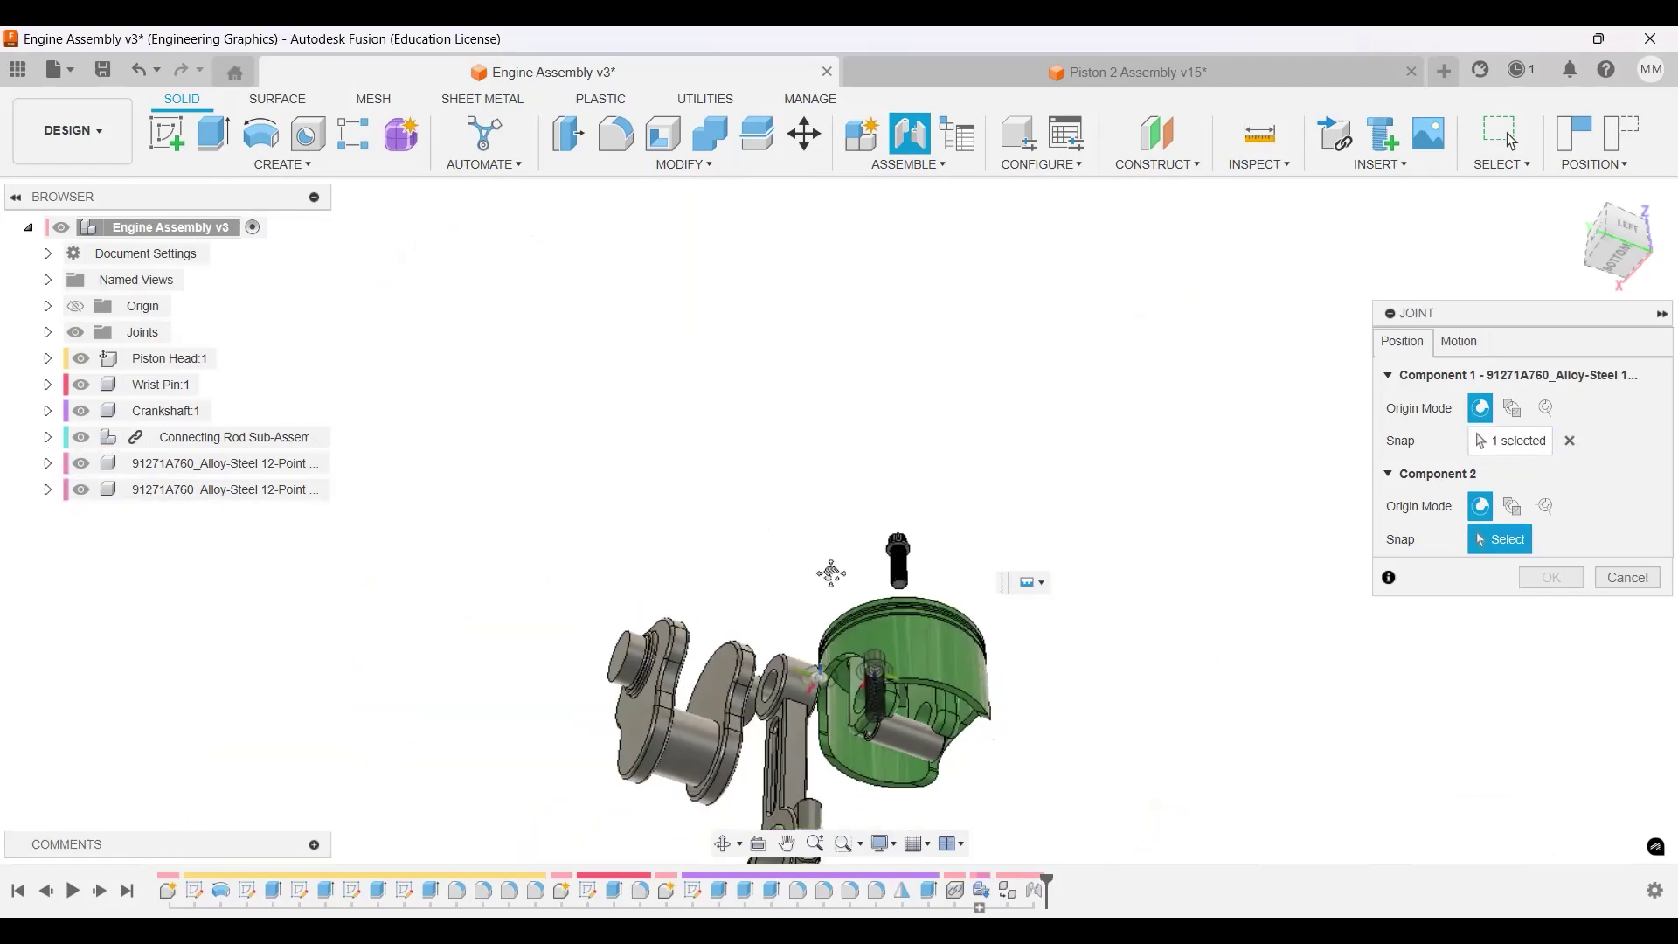
pyautogui.moveTo(831, 573)
pyautogui.keyDown('shift'); pyautogui.mouseDown(button='middle')
pyautogui.moveTo(847, 498)
pyautogui.moveTo(865, 637)
pyautogui.moveTo(851, 594)
pyautogui.mouseUp(button='middle'); pyautogui.keyUp('shift')
pyautogui.scroll(10, 831, 541)
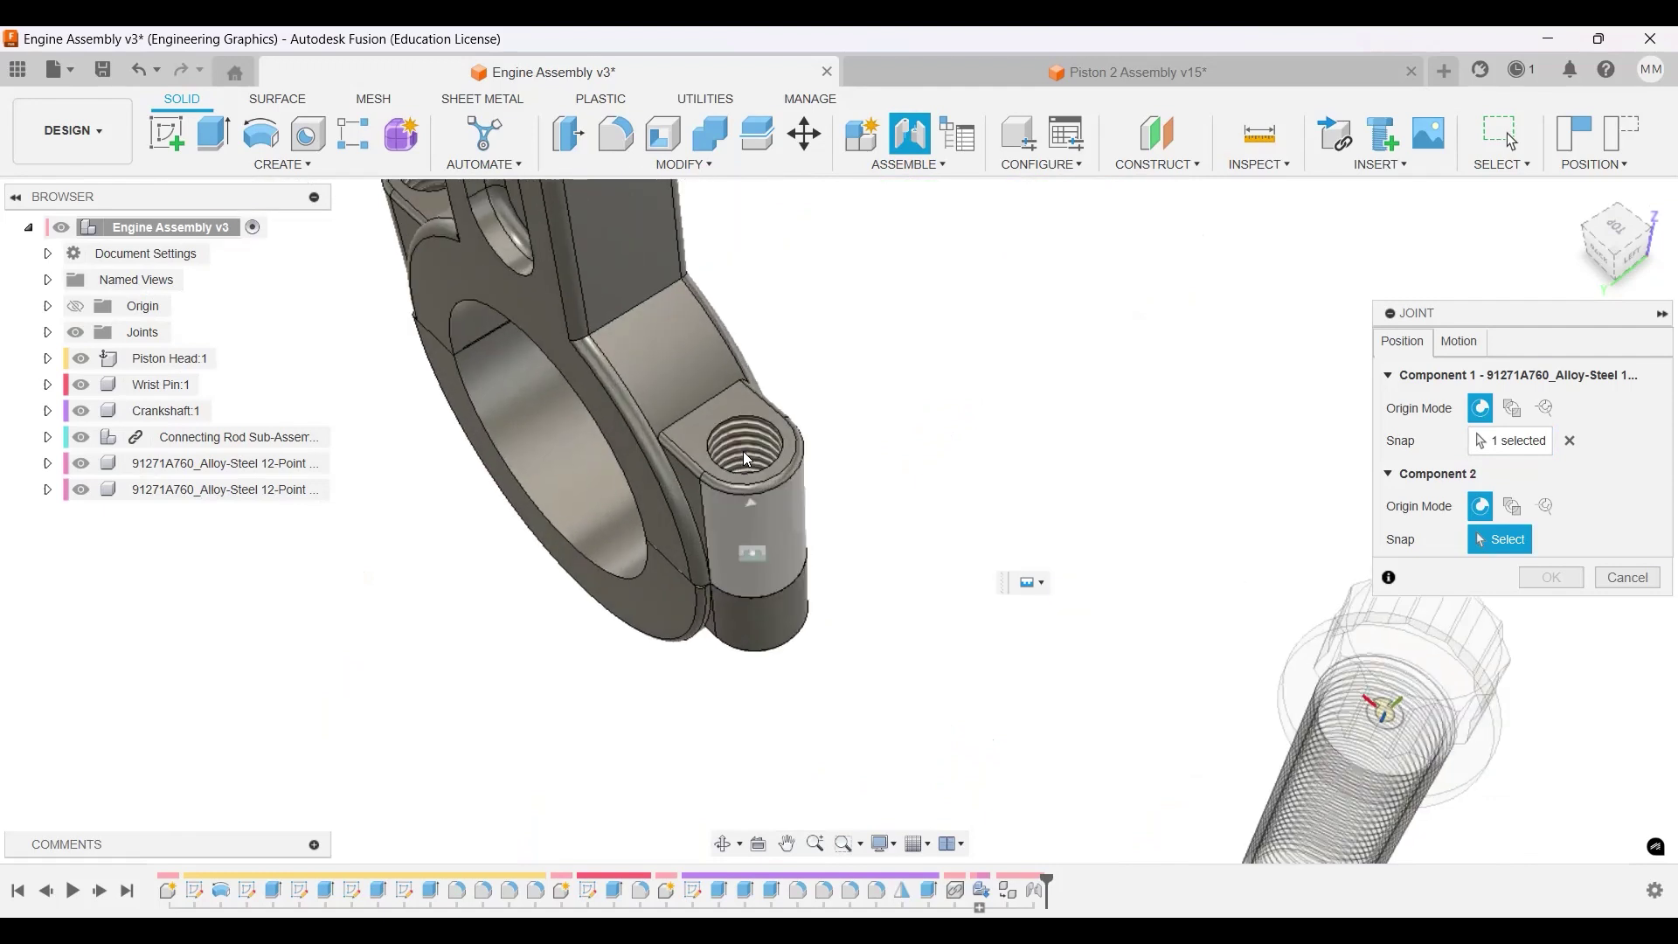
pyautogui.click(959, 590)
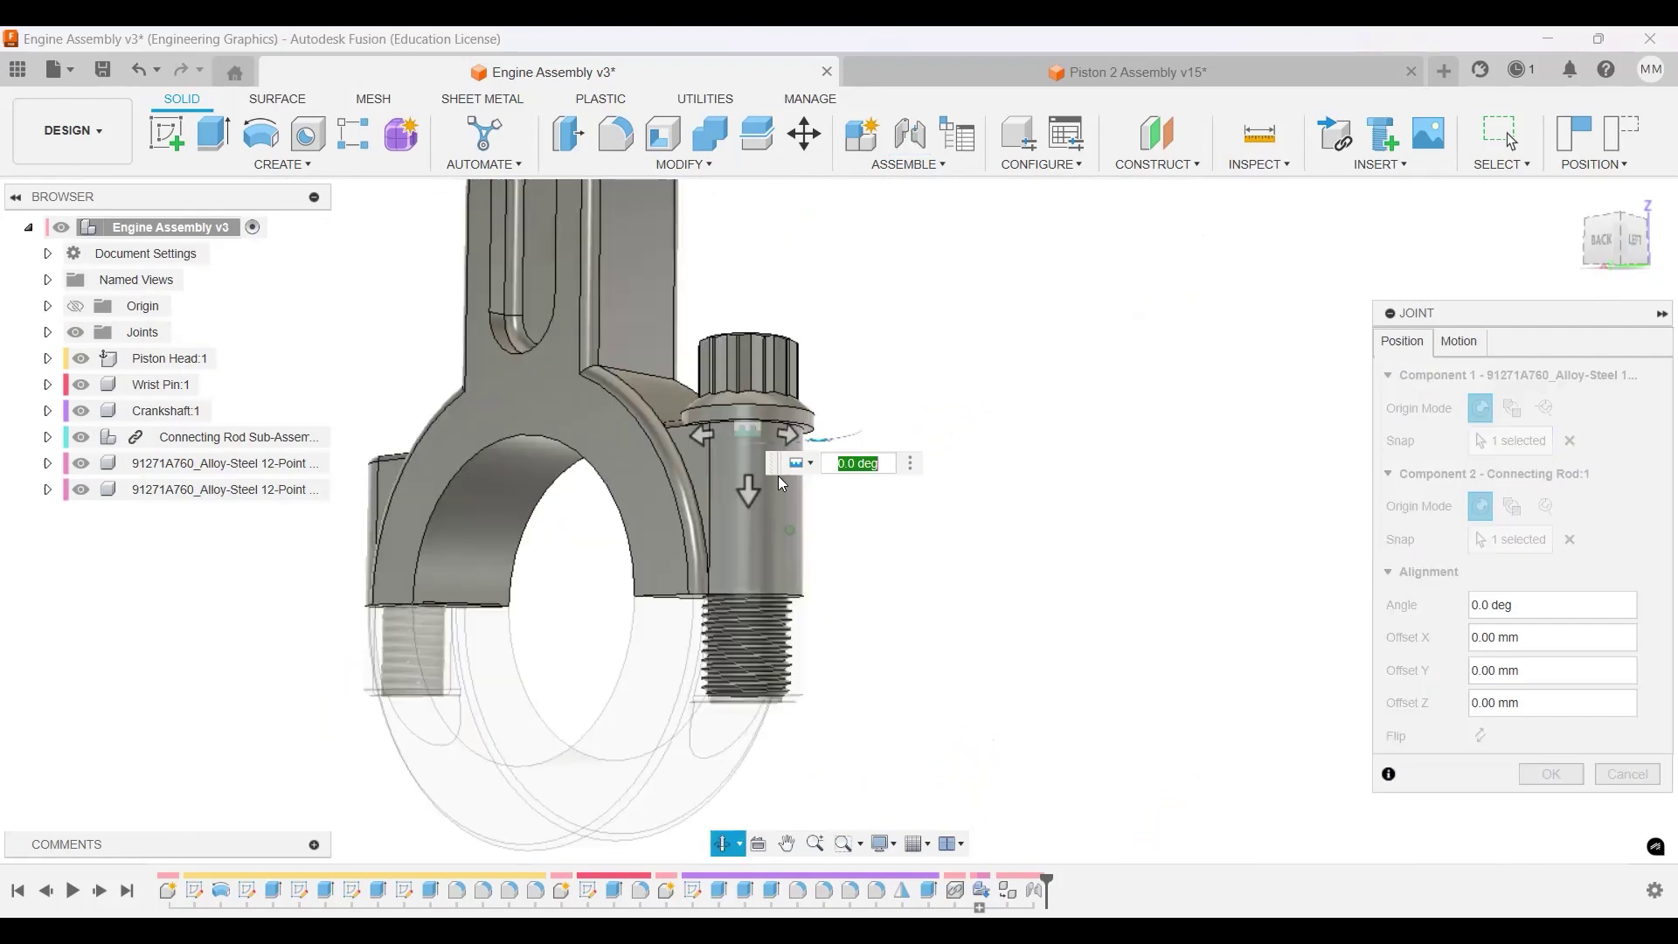
pyautogui.click(1570, 781)
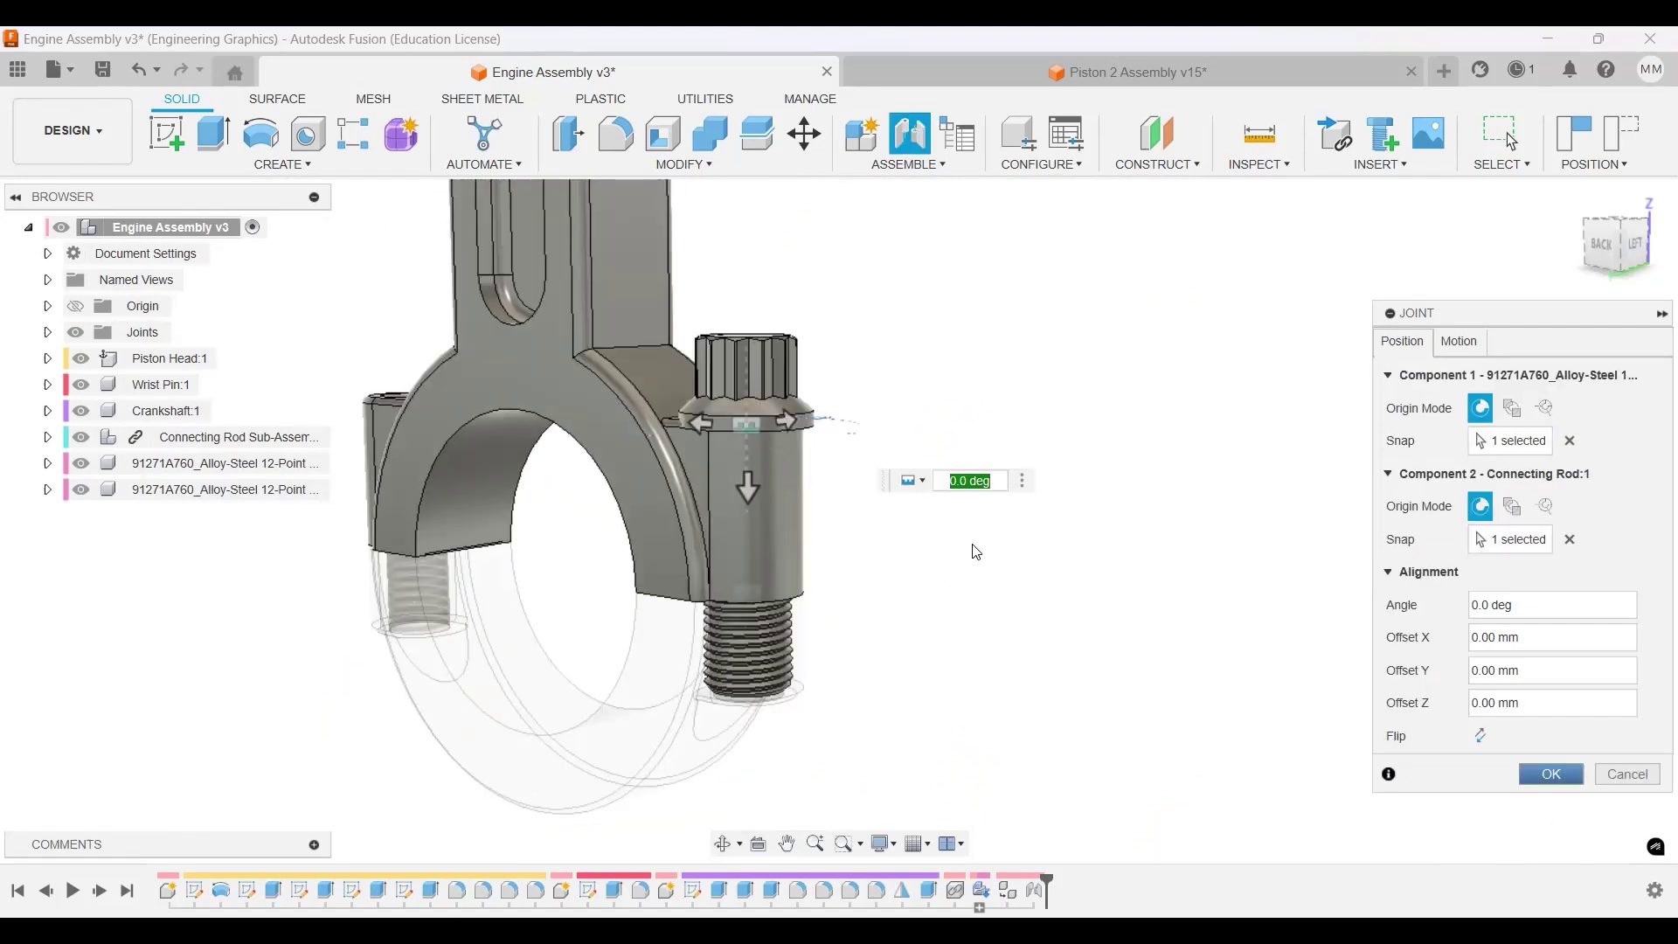
# Move the remaining loose screw down below the crankshaft, beside the connecting rod's big end.
pyautogui.keyDown('shift'); pyautogui.moveTo(950, 607); pyautogui.dragTo(414, 564, button='middle'); pyautogui.keyUp('shift')
pyautogui.scroll(-3, 801, 539)
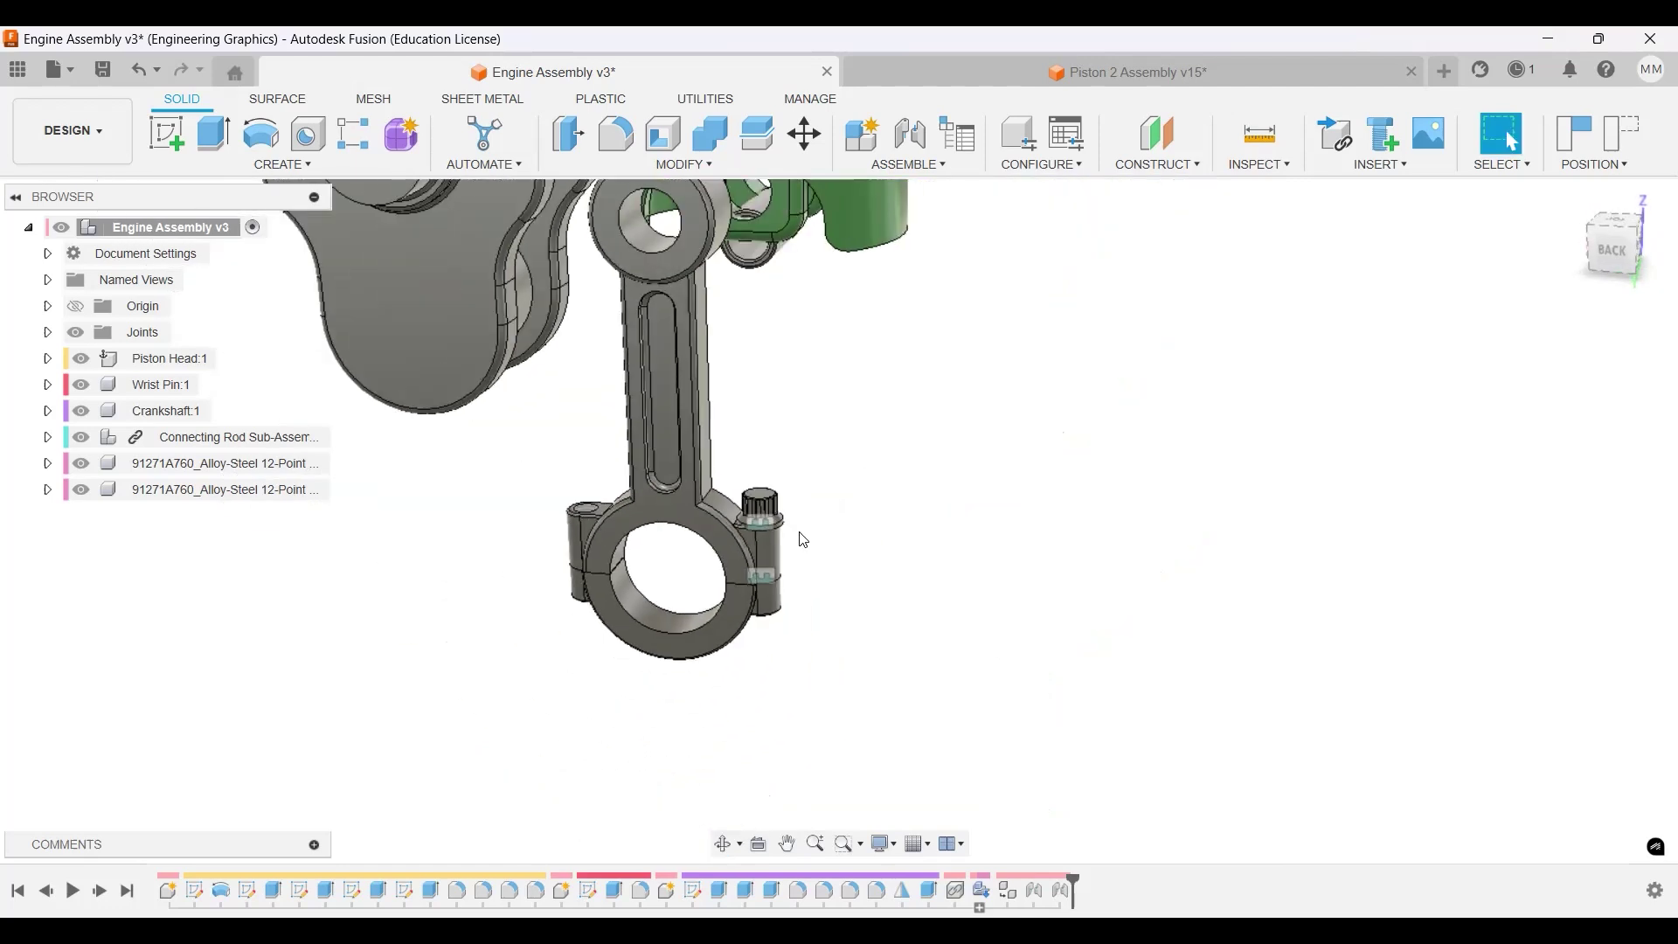
pyautogui.moveTo(858, 463); pyautogui.dragTo(1033, 611, button='middle')
pyautogui.scroll(-4, 1037, 611)
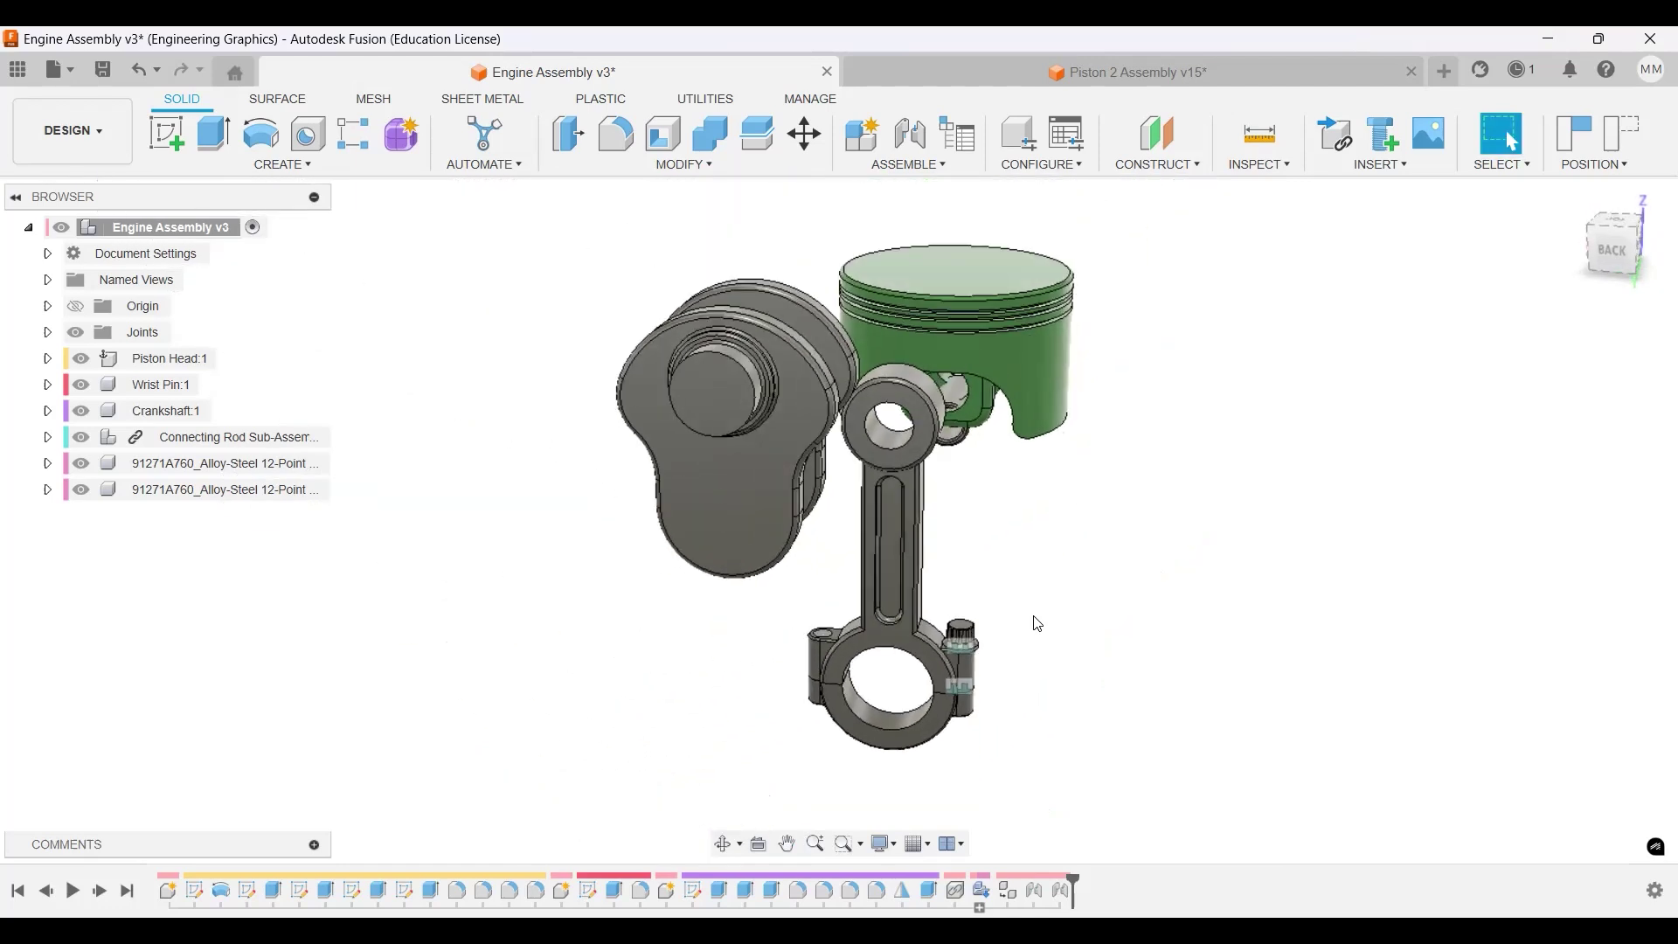
pyautogui.moveTo(766, 545); pyautogui.dragTo(748, 703)
pyautogui.scroll(2, 800, 586)
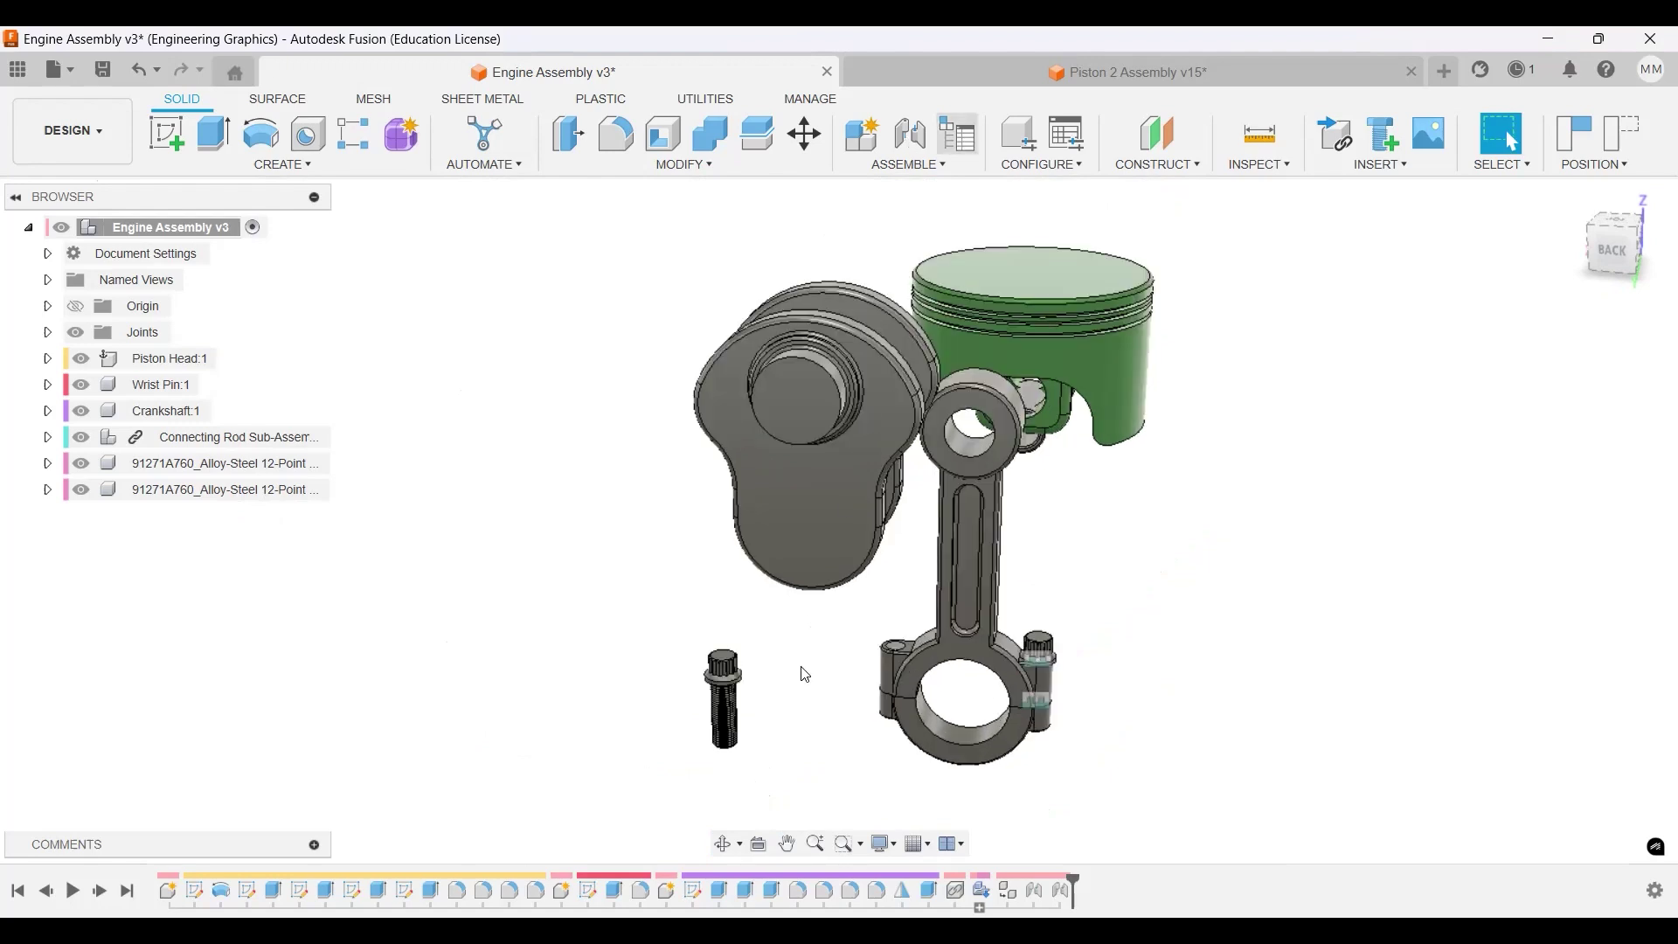
# Join the second screw to the connecting rod, seating its head flange on the rim of the other threaded bolt hole.
pyautogui.press('j')
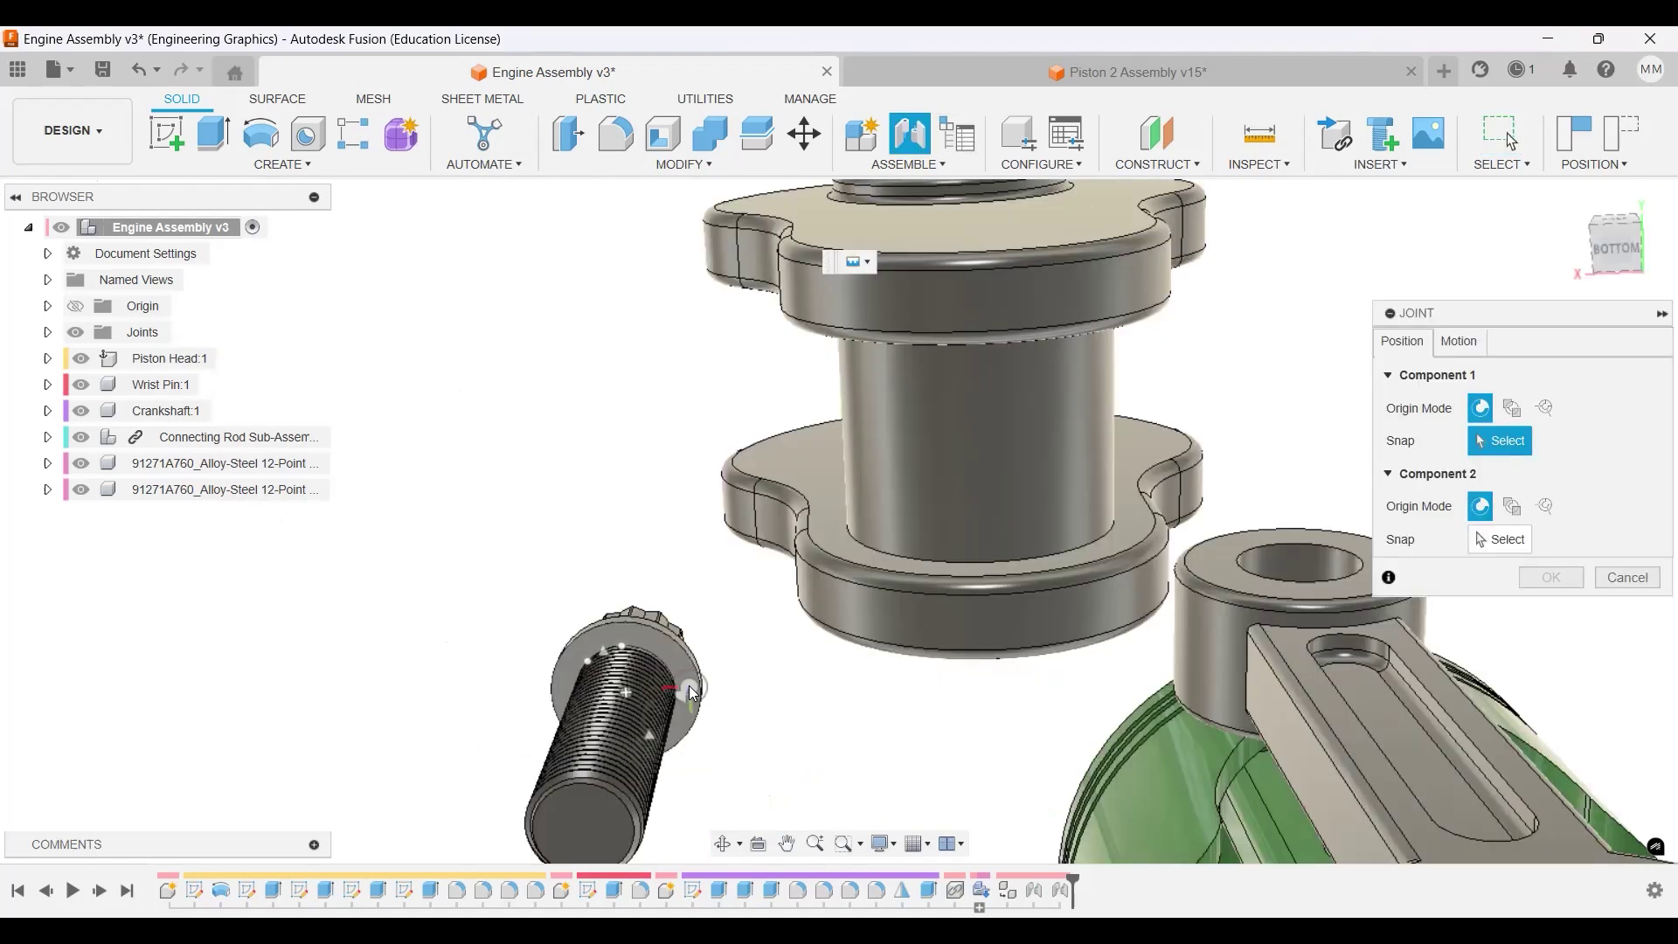
pyautogui.click(612, 697)
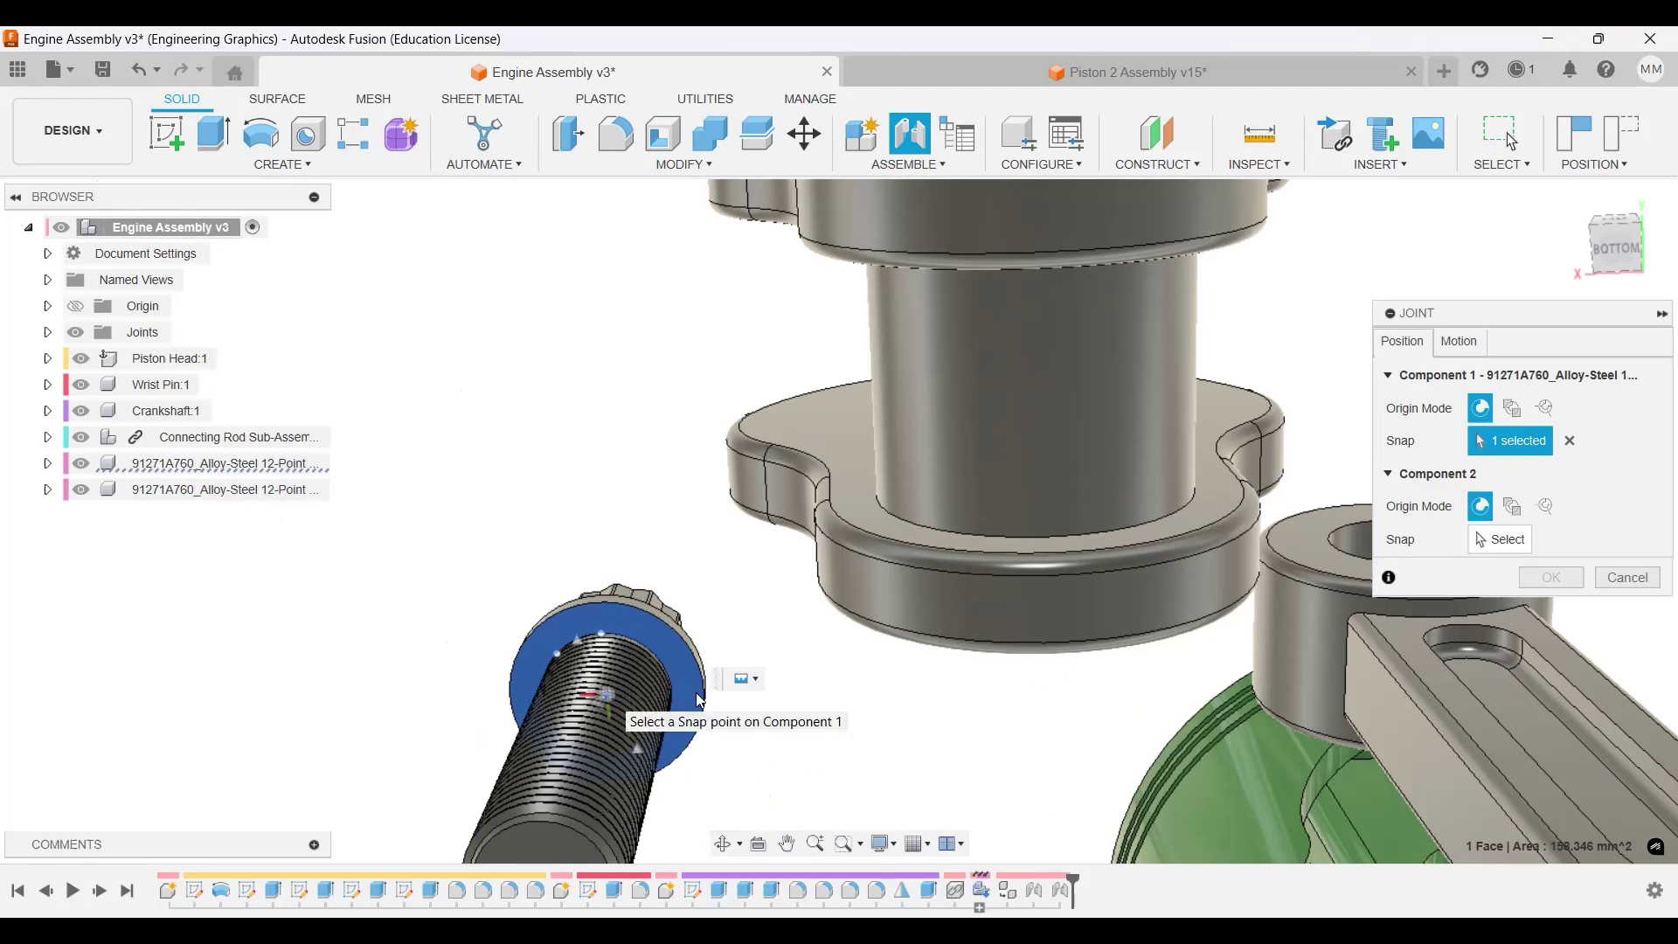
pyautogui.click(610, 694)
pyautogui.scroll(-2, 954, 688)
pyautogui.keyDown('shift'); pyautogui.moveTo(1071, 695); pyautogui.dragTo(1060, 798, button='middle'); pyautogui.keyUp('shift')
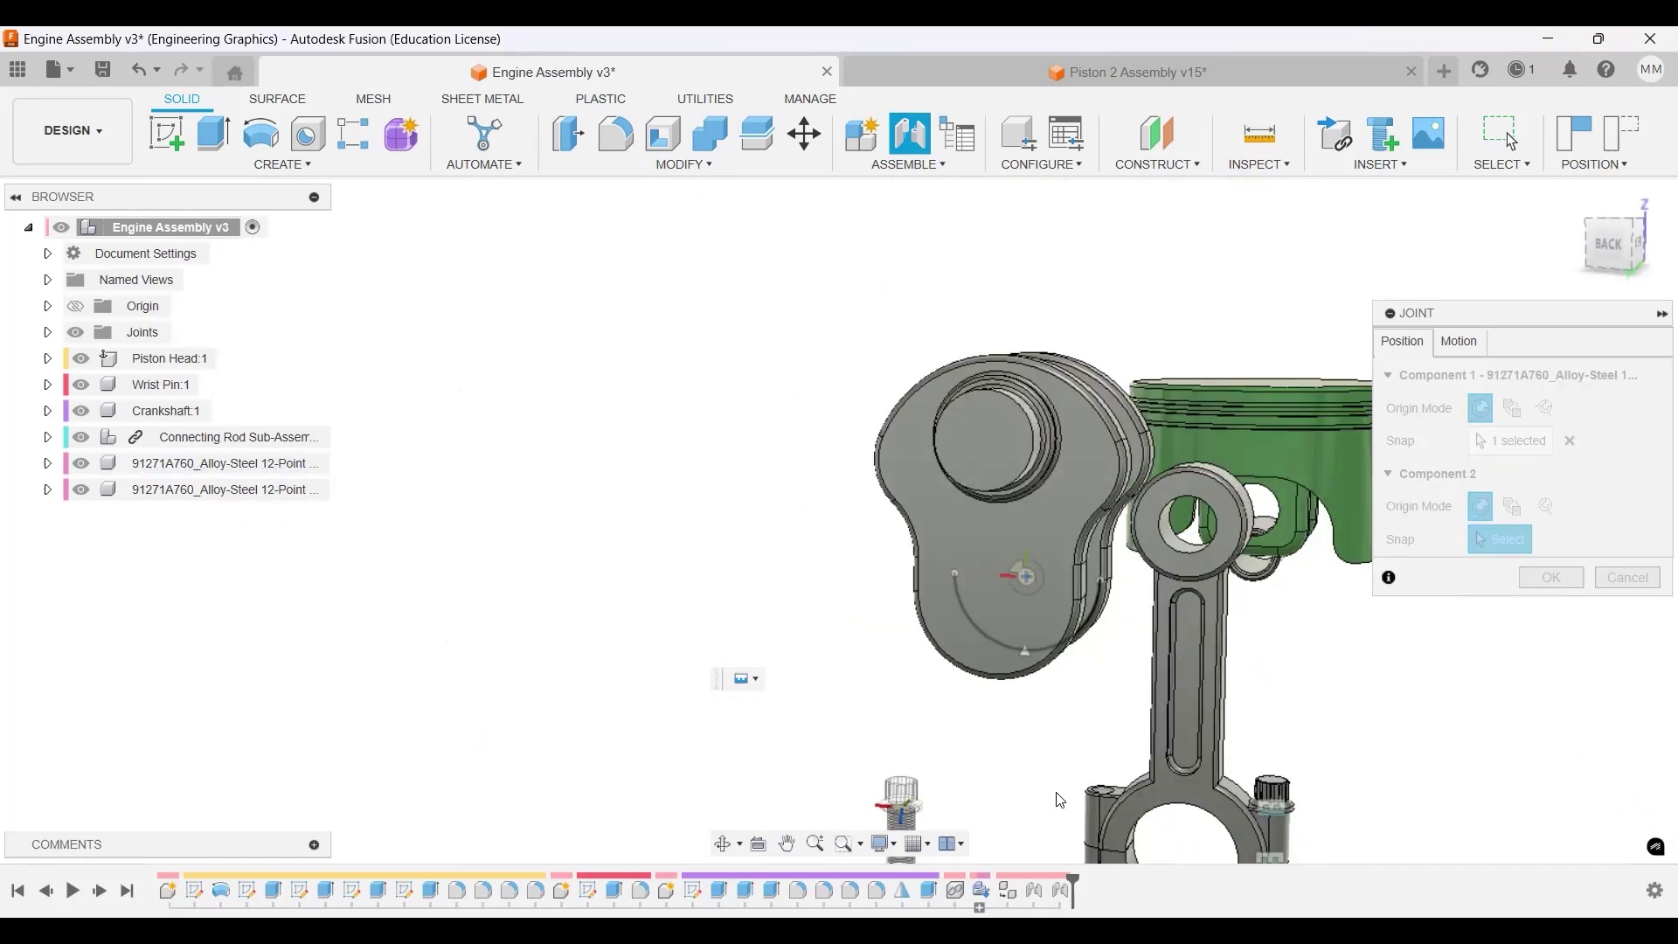
pyautogui.scroll(2, 1125, 706)
pyautogui.moveTo(1127, 704); pyautogui.dragTo(1144, 666, button='middle')
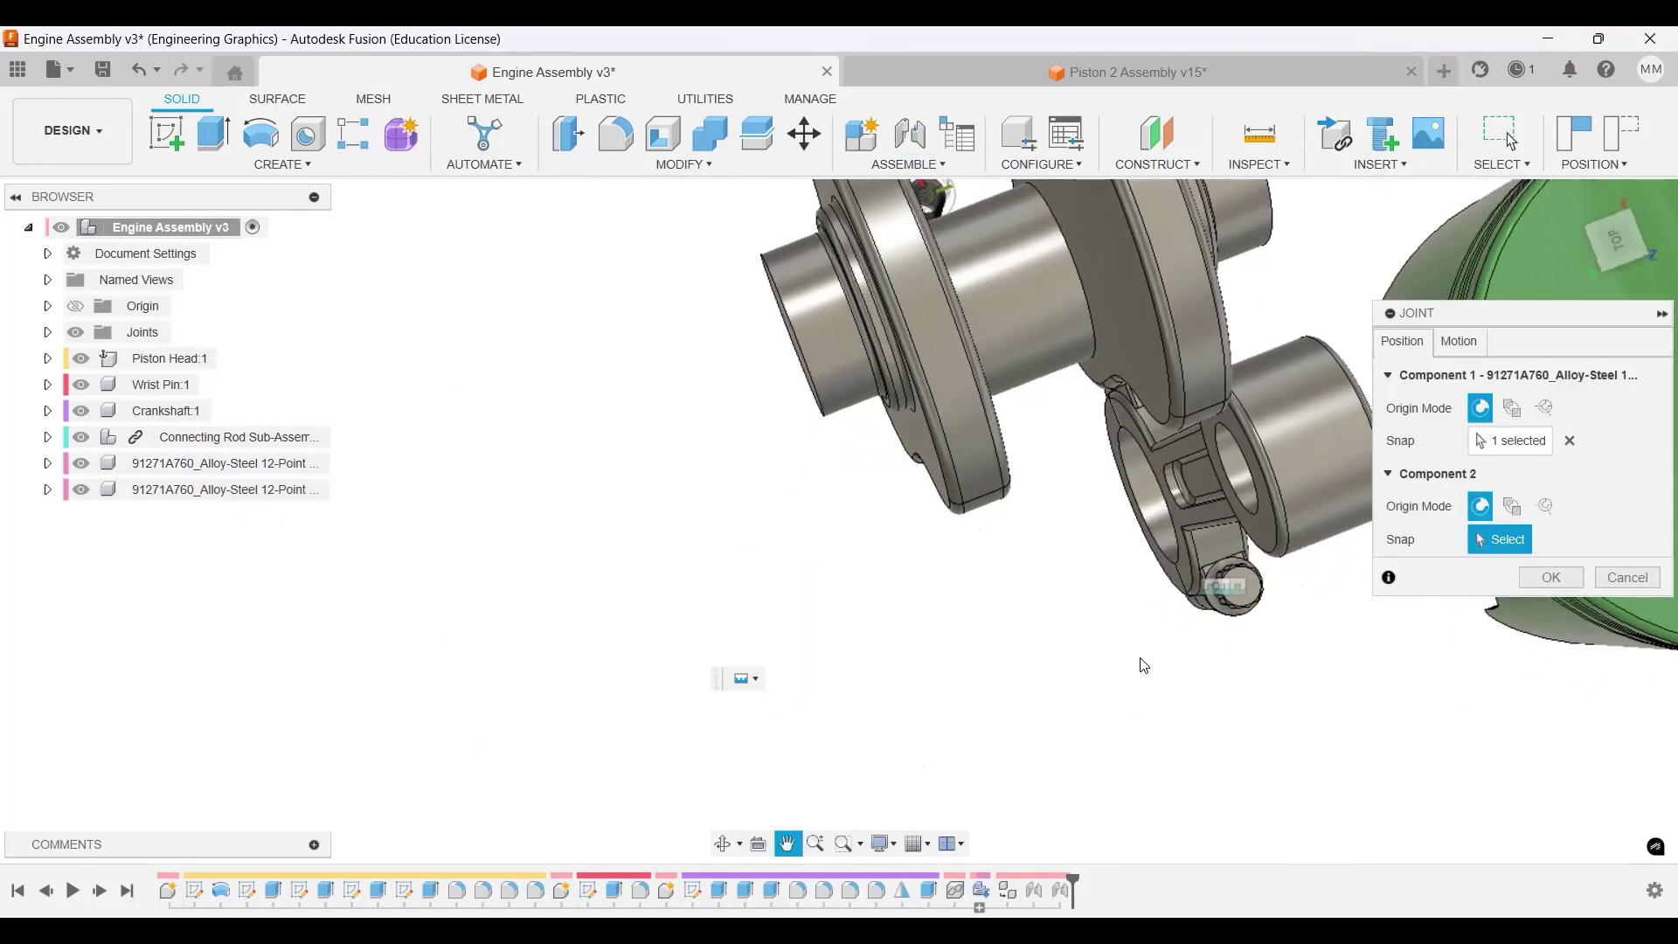
pyautogui.scroll(5, 1139, 611)
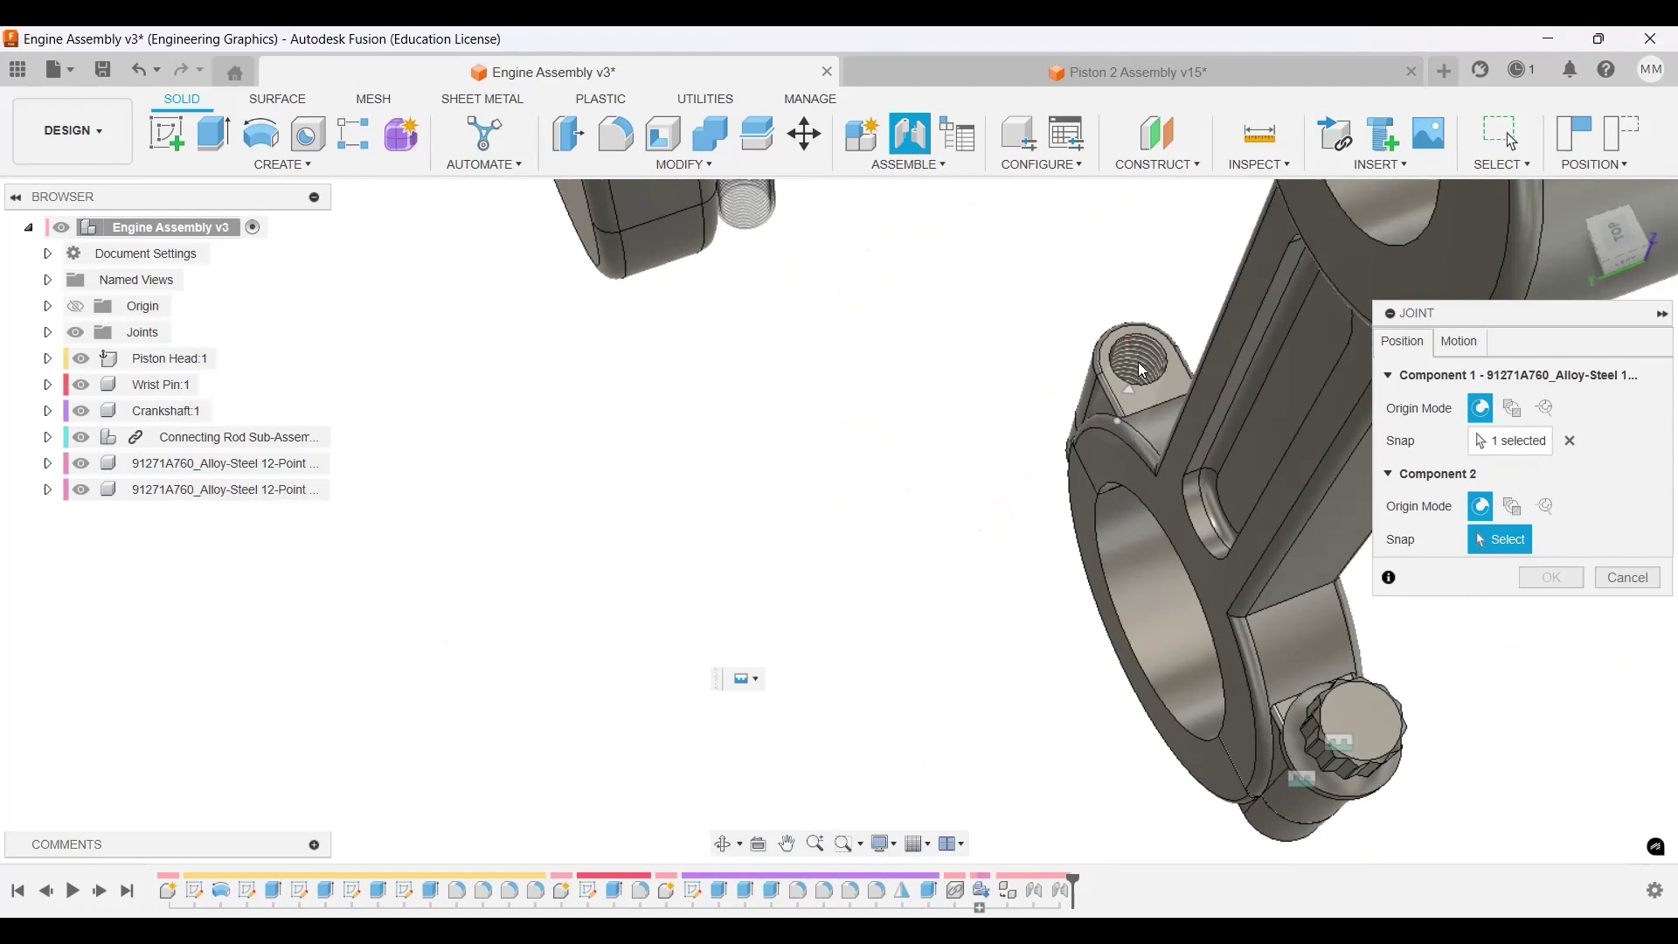
pyautogui.click(1136, 377)
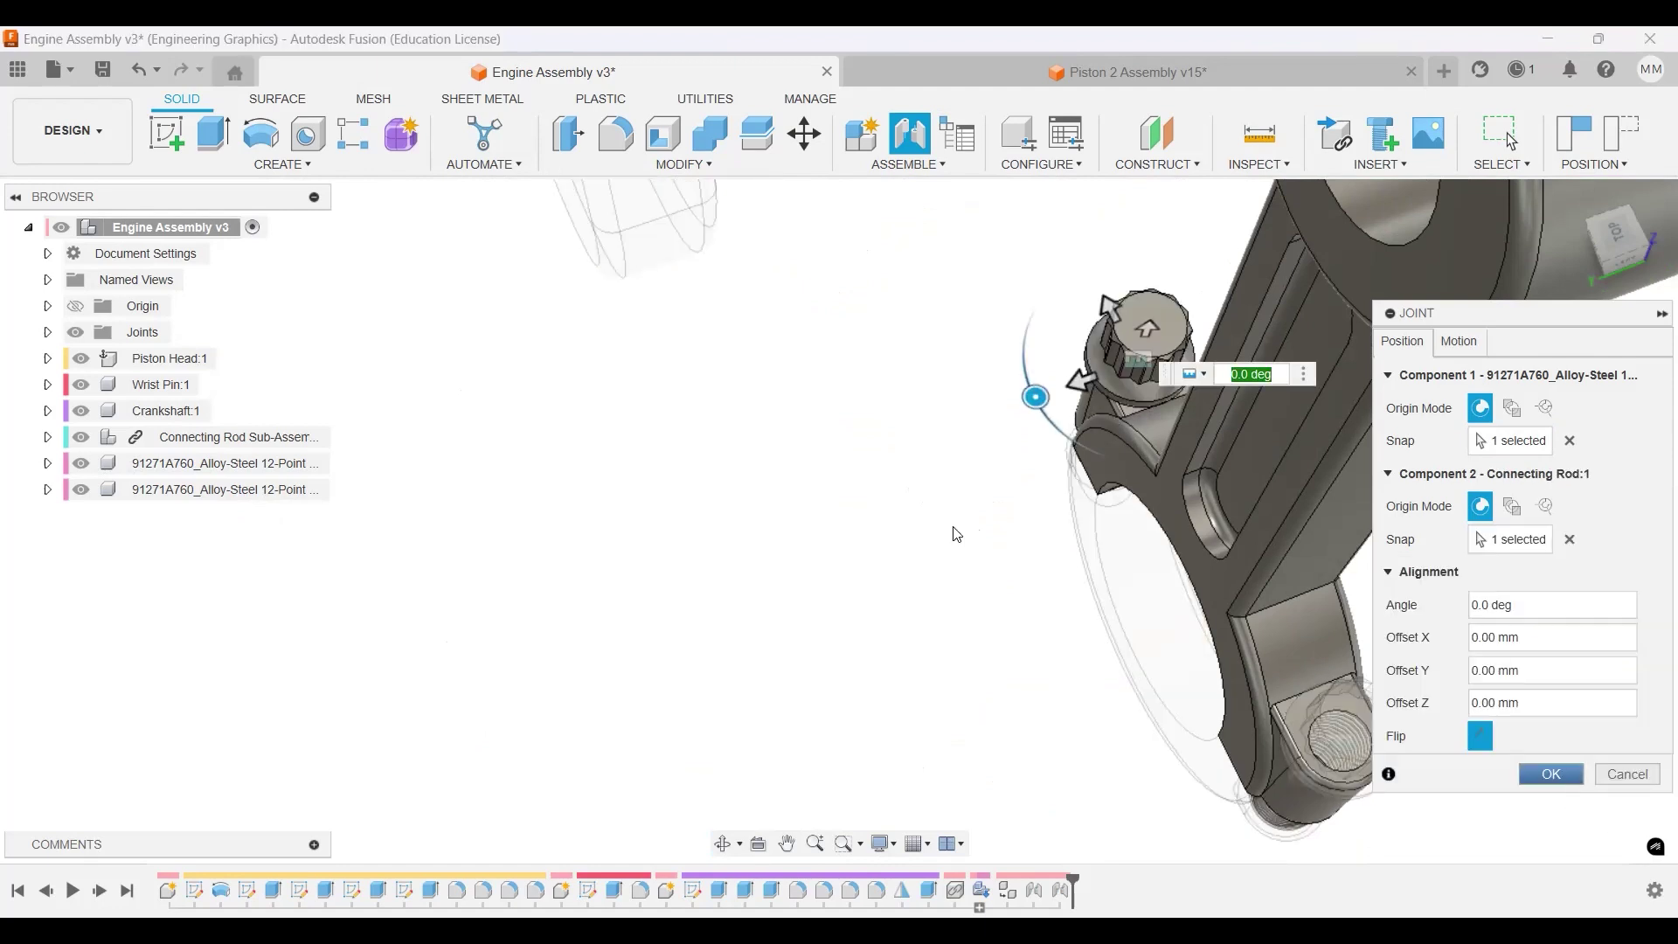
pyautogui.keyDown('shift'); pyautogui.moveTo(1381, 556); pyautogui.dragTo(1176, 532, button='middle'); pyautogui.keyUp('shift')
pyautogui.scroll(-2, 1413, 489)
pyautogui.scroll(-3, 1281, 457)
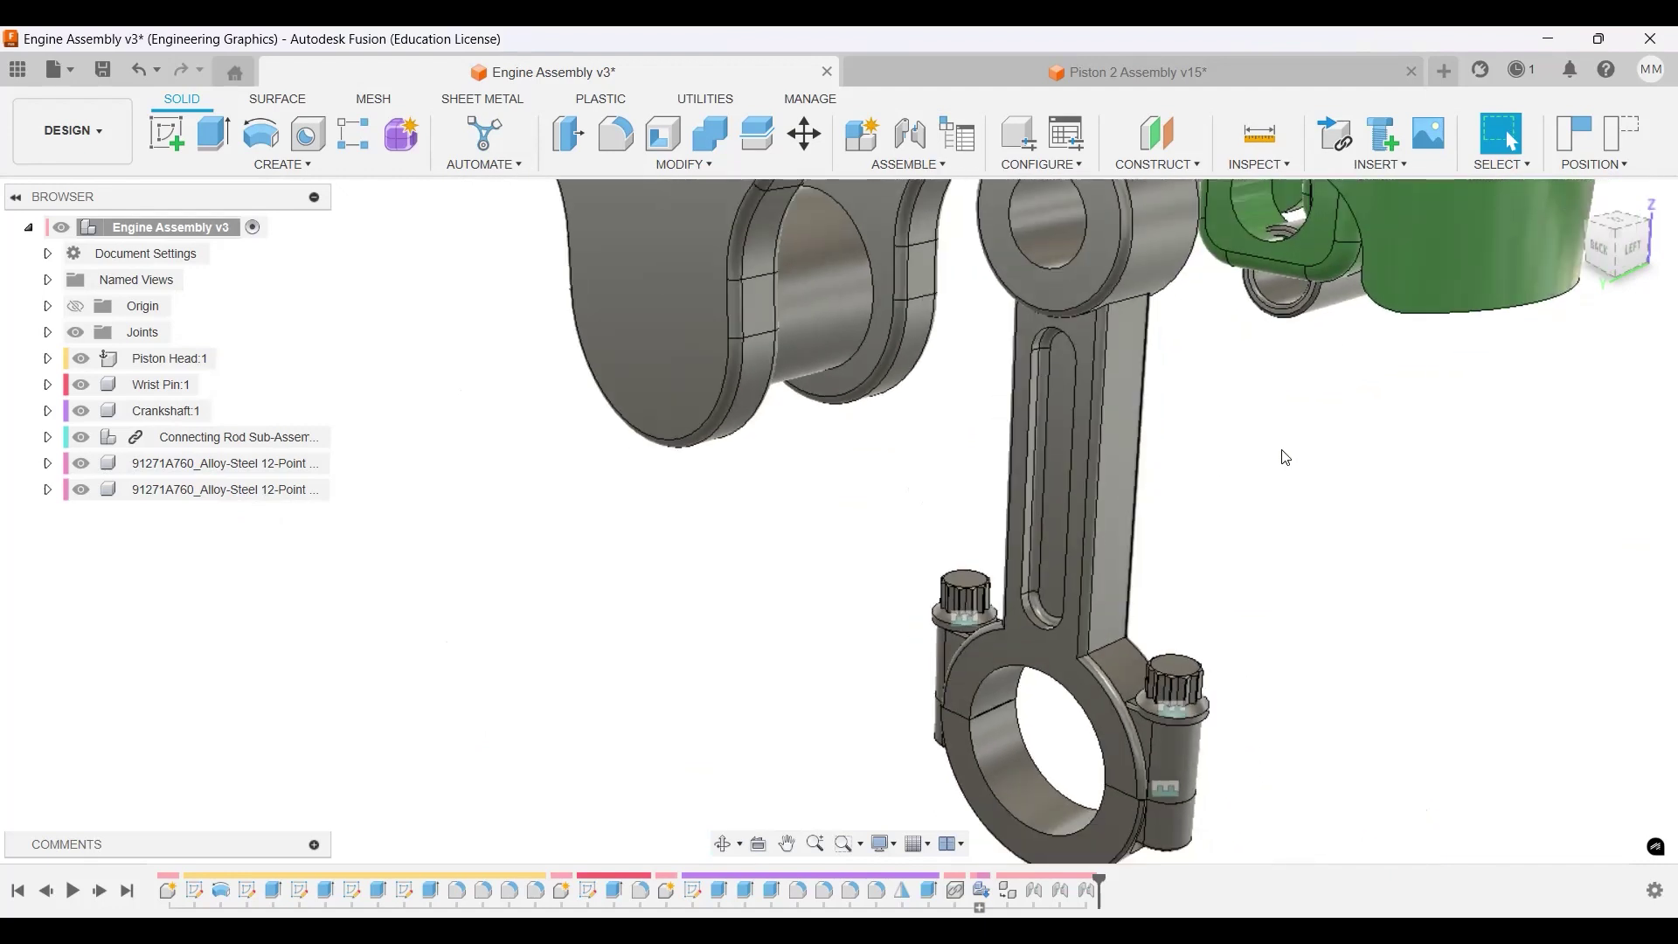
# Pull the wrist pin out of the piston head into the free space below it.
pyautogui.scroll(5, 1165, 524)
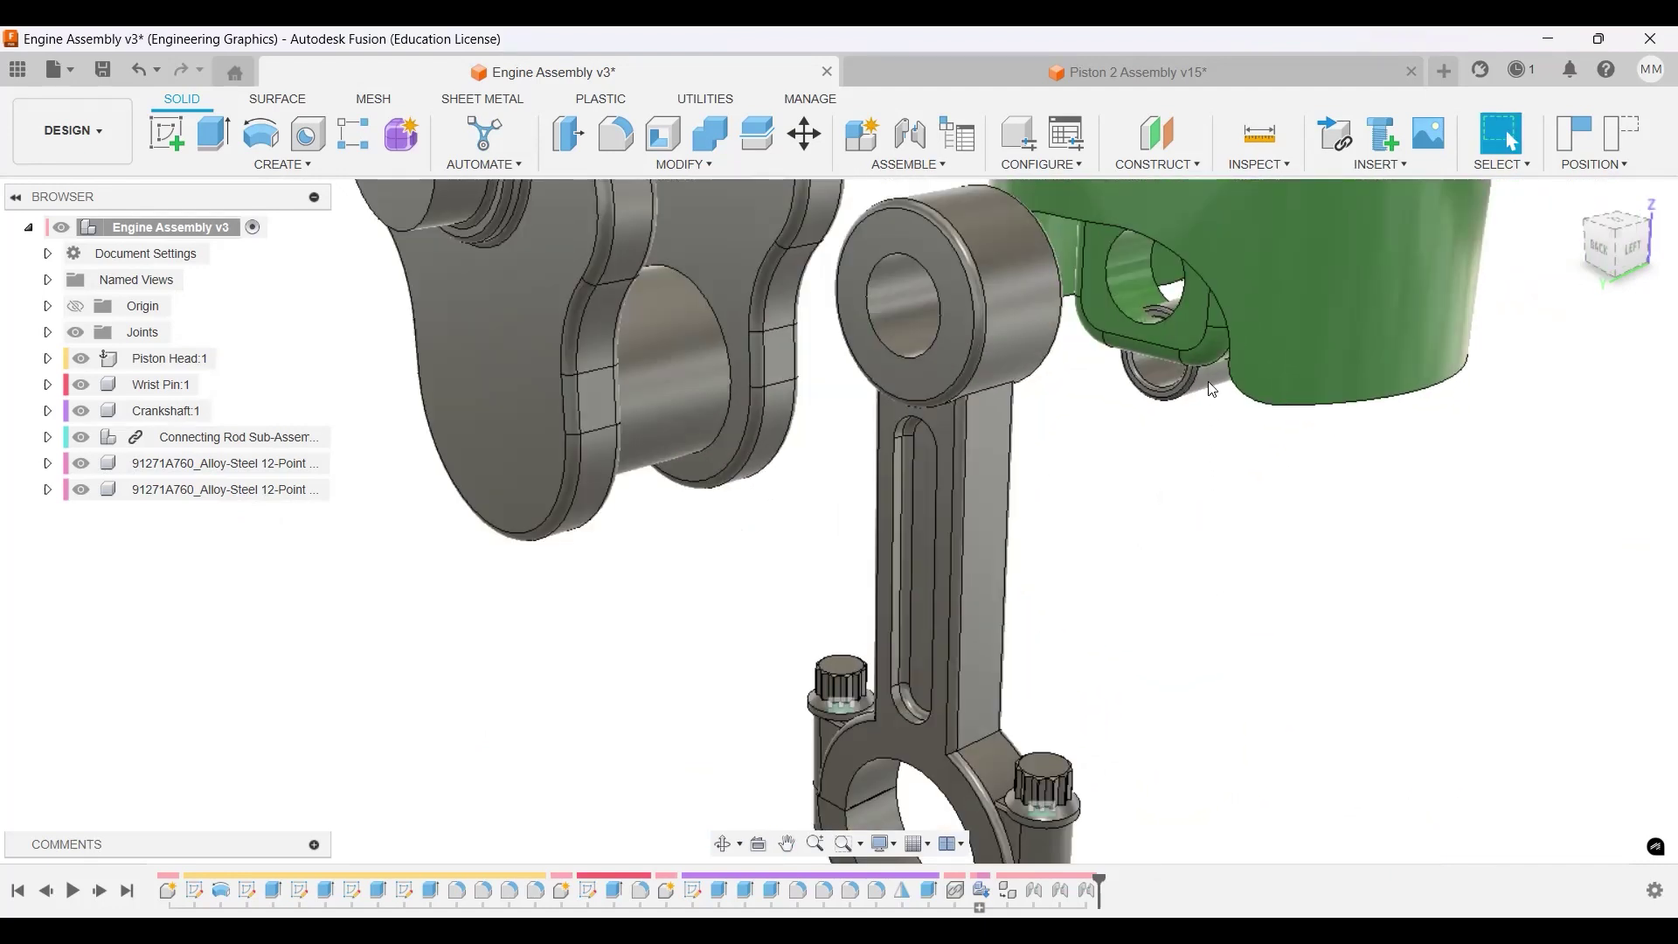
pyautogui.moveTo(1199, 514); pyautogui.dragTo(1324, 662)
pyautogui.moveTo(1353, 696); pyautogui.dragTo(1311, 685, button='middle')
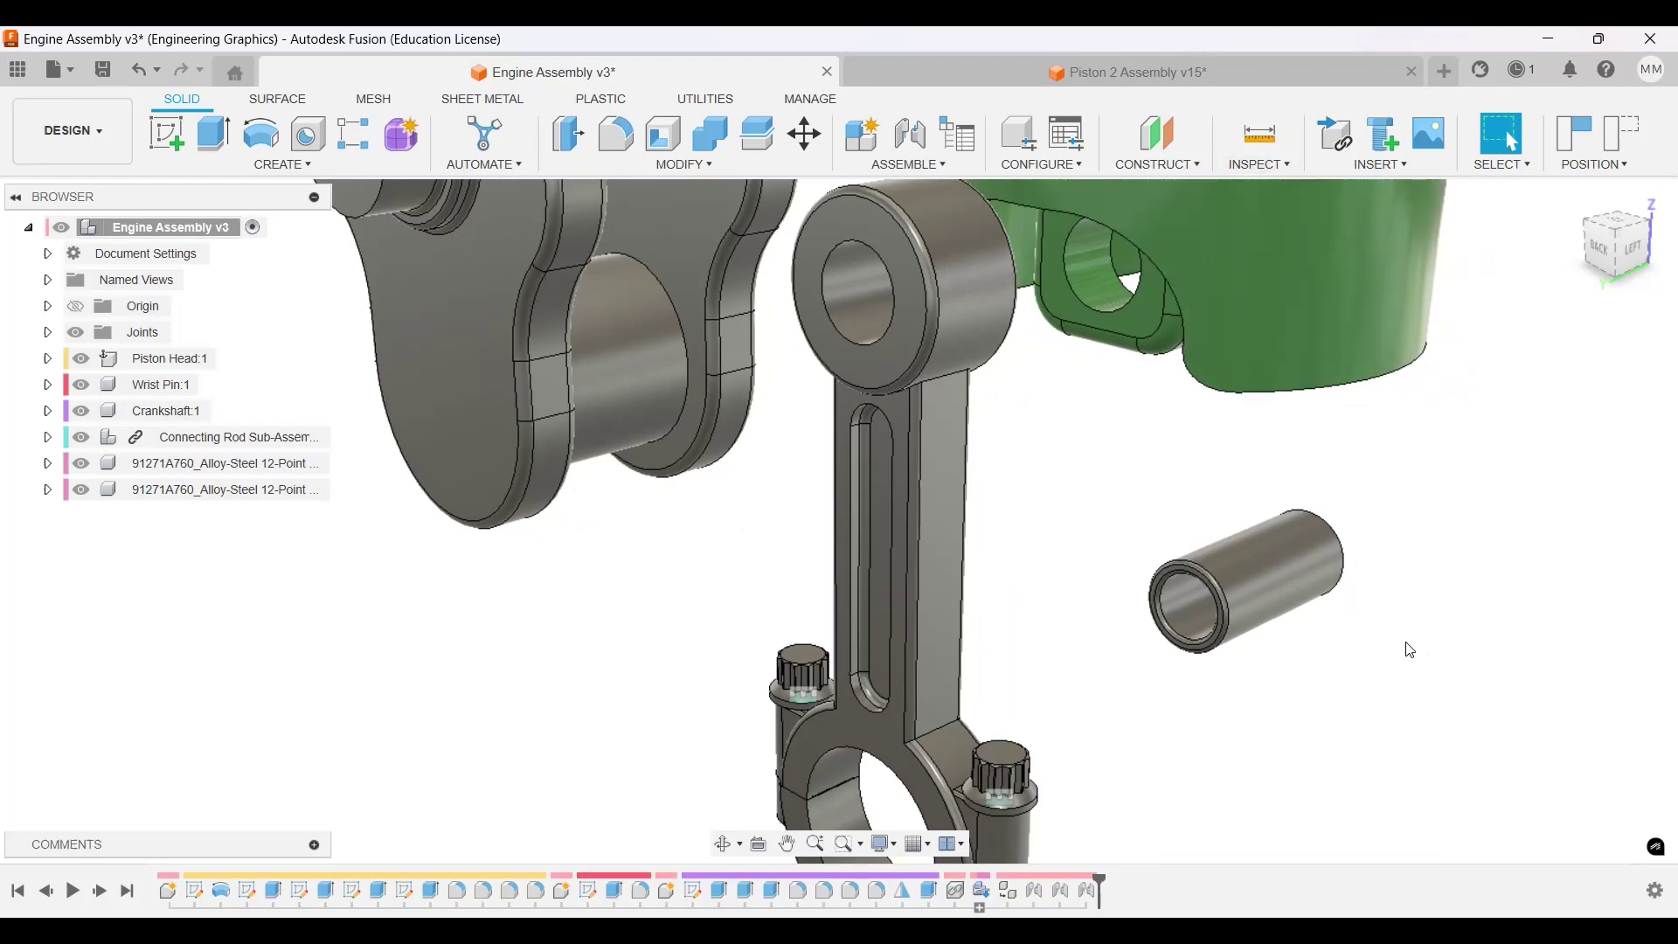
pyautogui.moveTo(1305, 618); pyautogui.dragTo(1245, 600, button='middle')
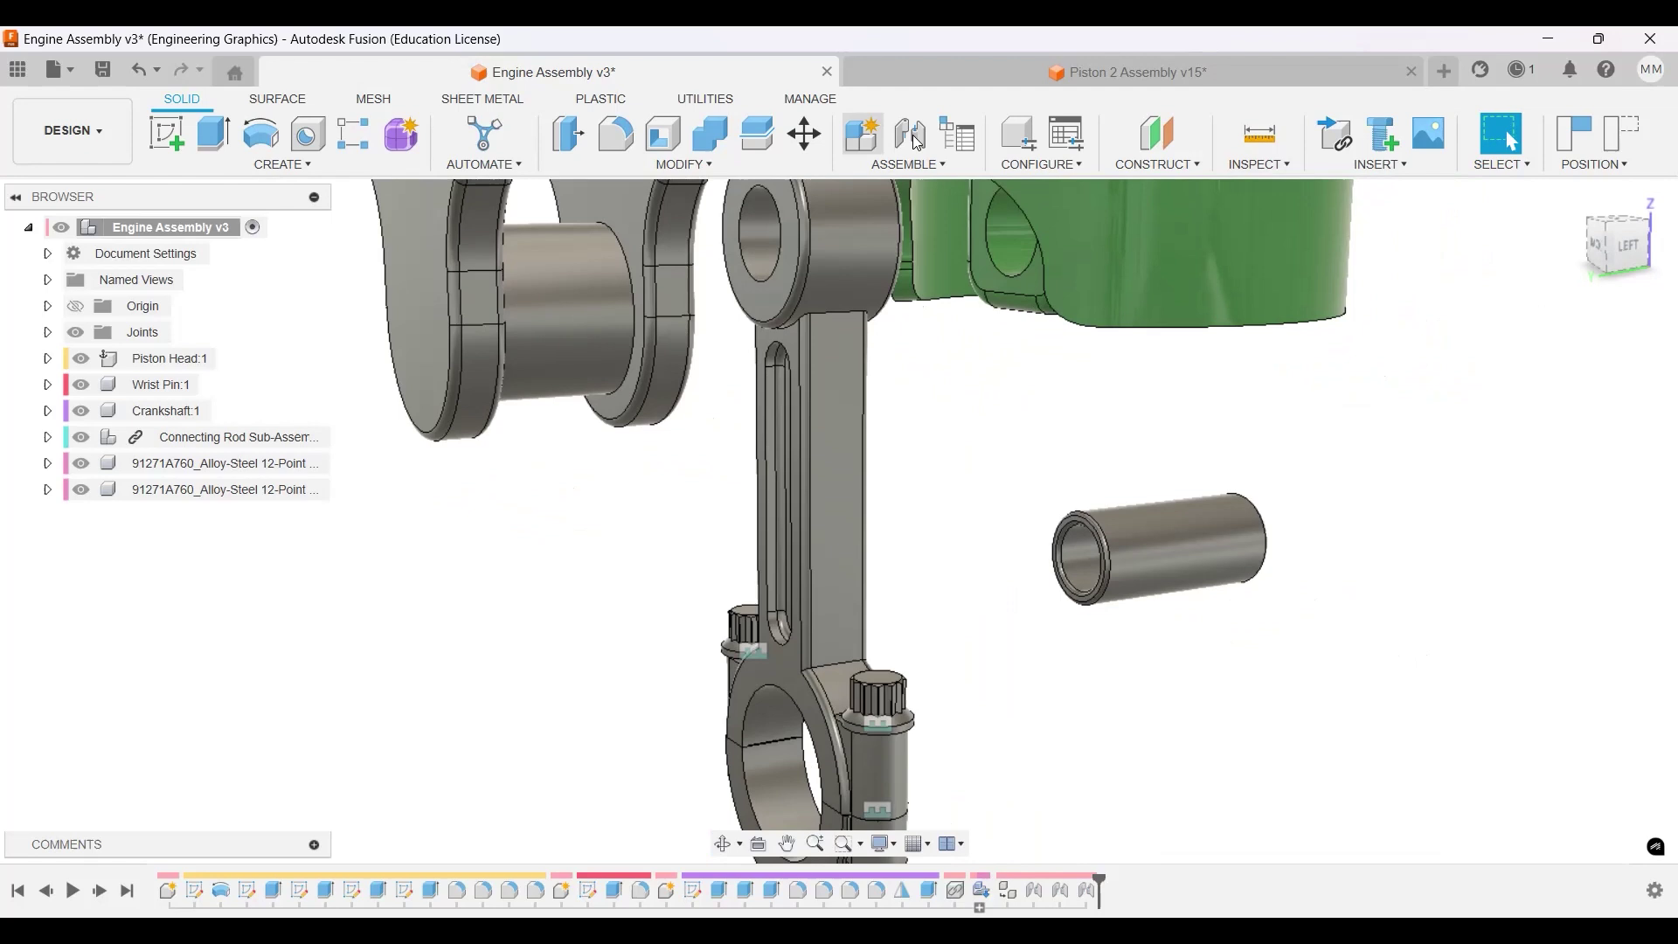
# Join the wrist pin's mid-point to the piston head's pin bore with a Z offset of 15 mm.
pyautogui.press('j')
pyautogui.click(1171, 547)
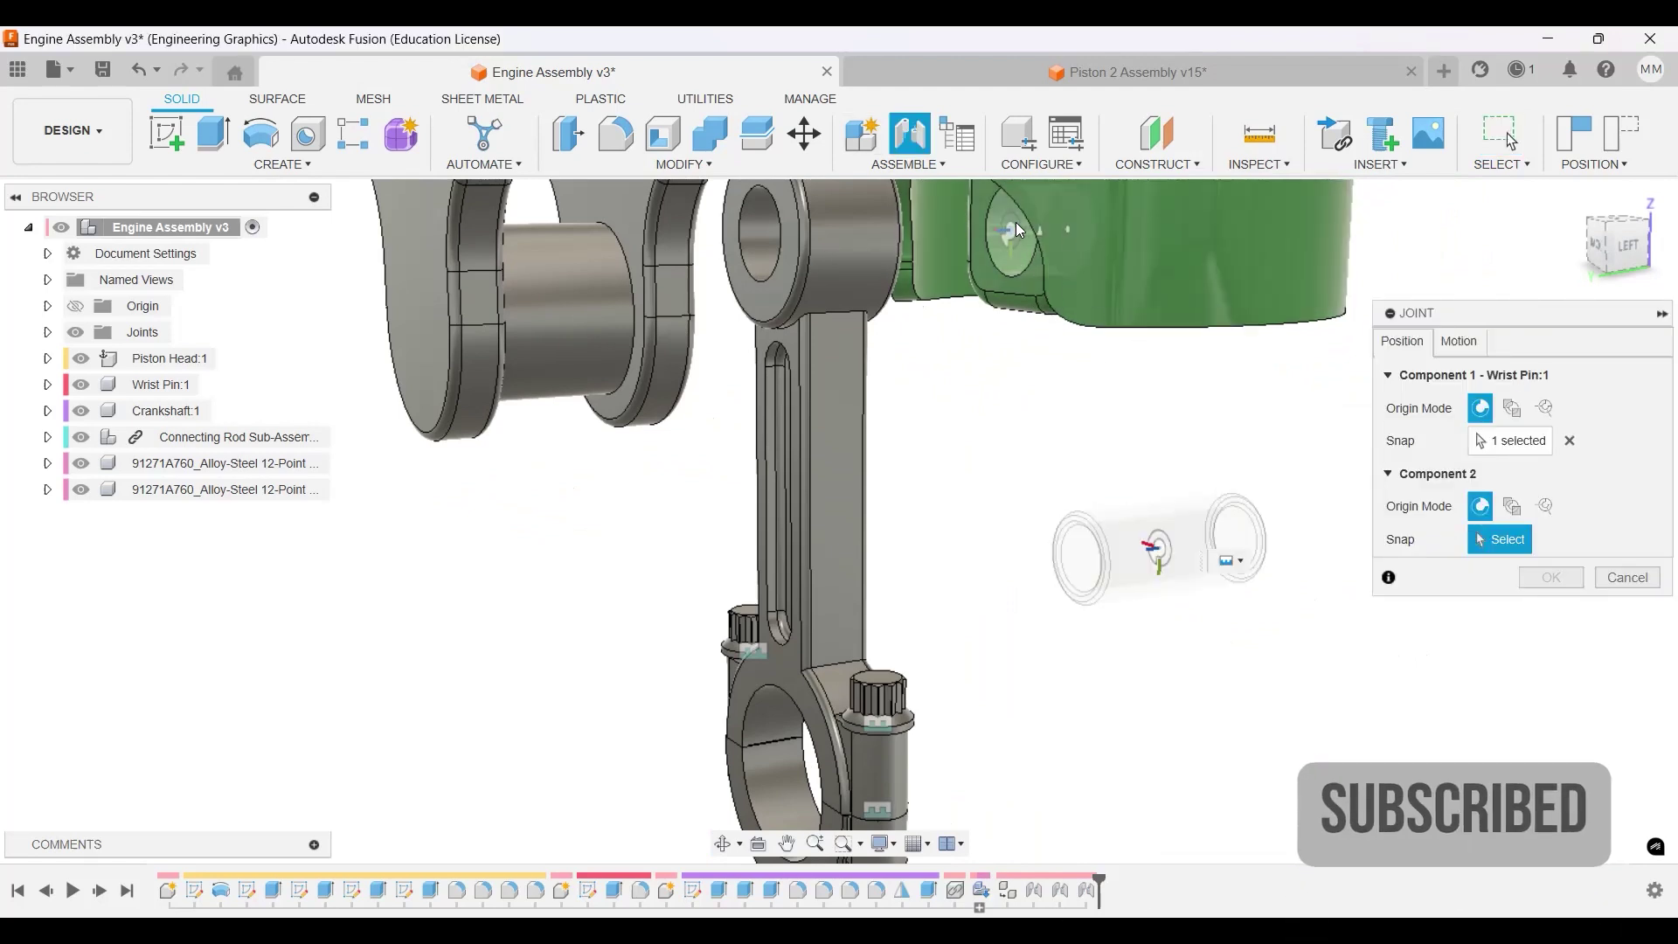
pyautogui.keyDown('shift'); pyautogui.moveTo(1242, 707); pyautogui.dragTo(1172, 505, button='middle'); pyautogui.keyUp('shift')
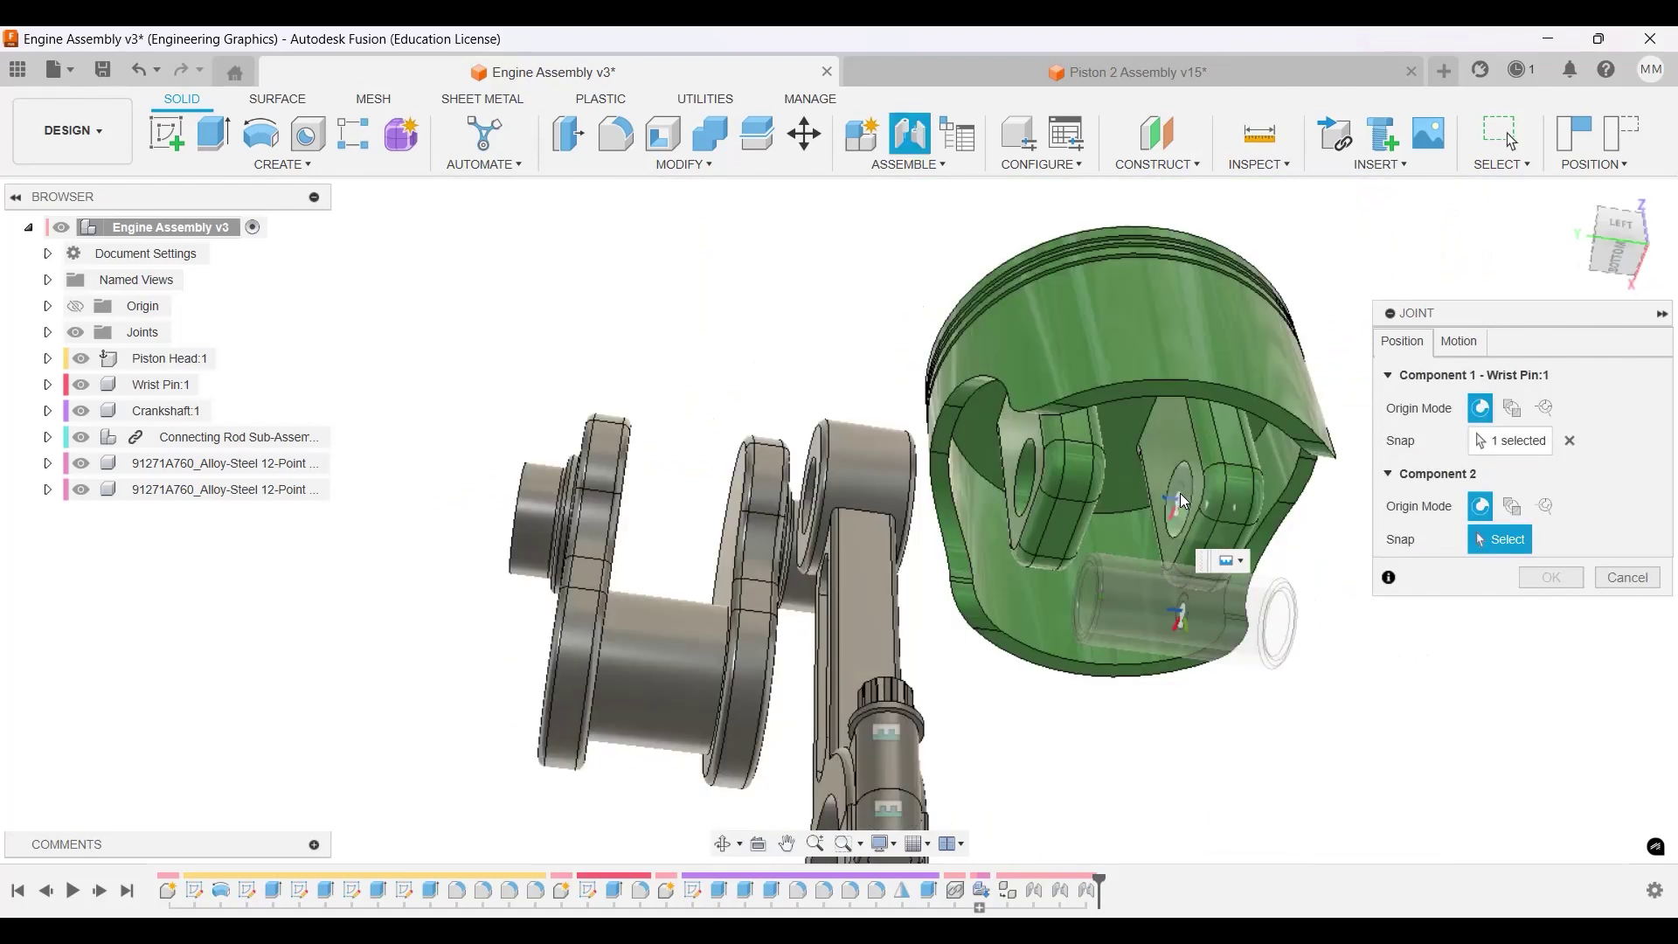
pyautogui.click(1176, 512)
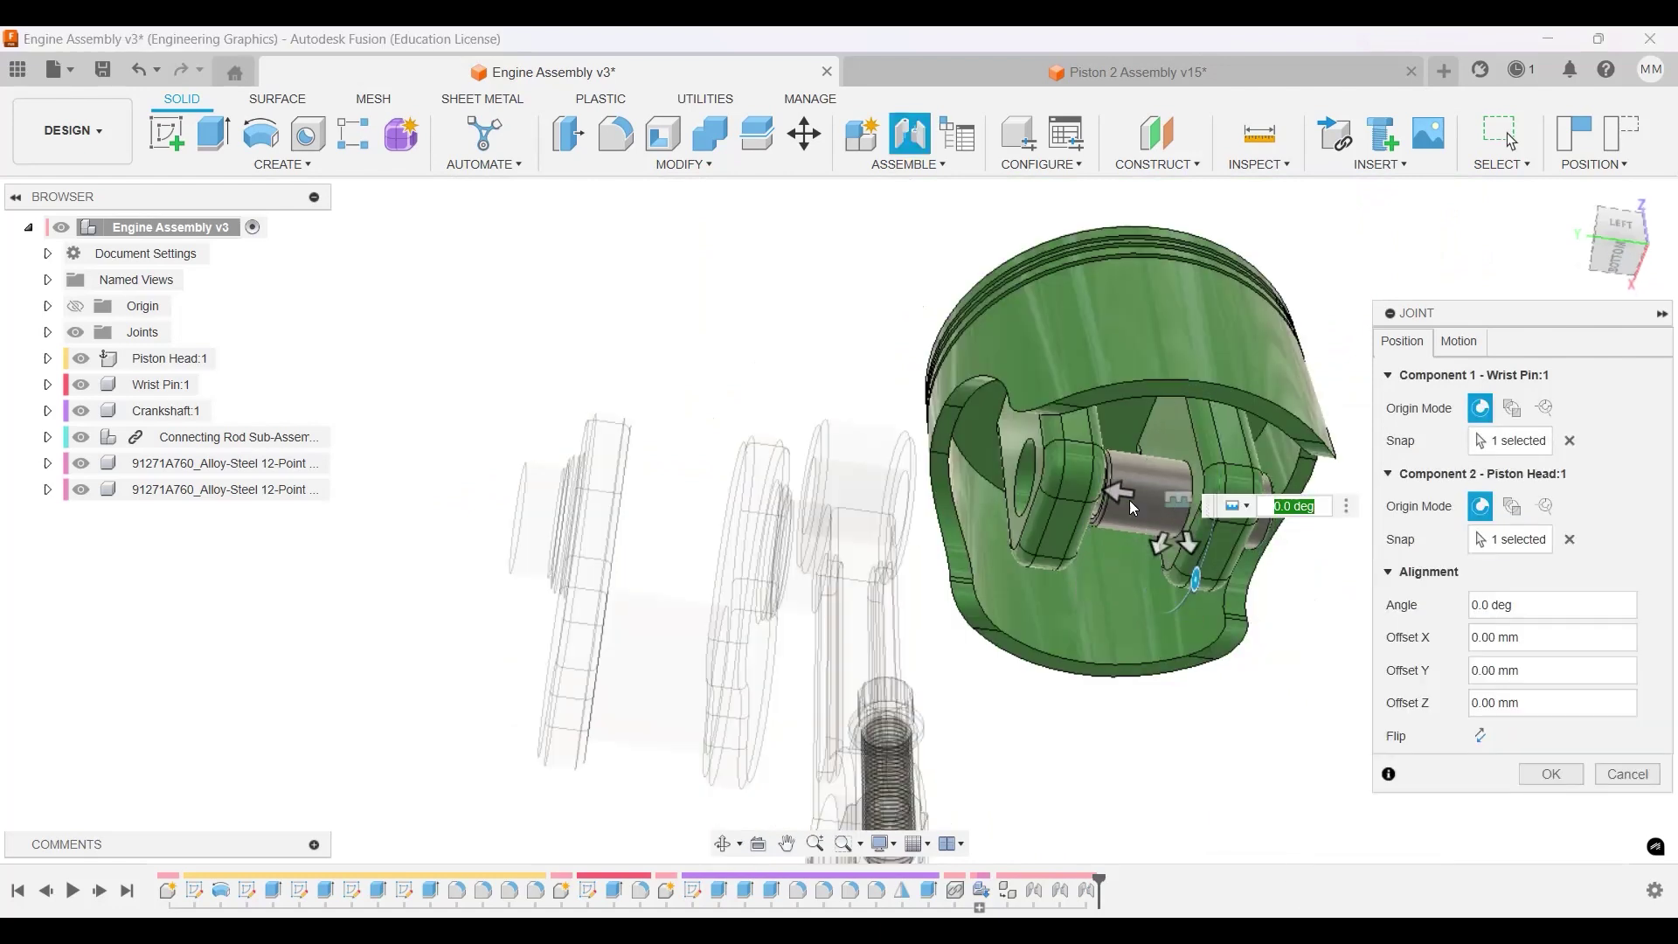
pyautogui.moveTo(1123, 492); pyautogui.dragTo(1057, 486)
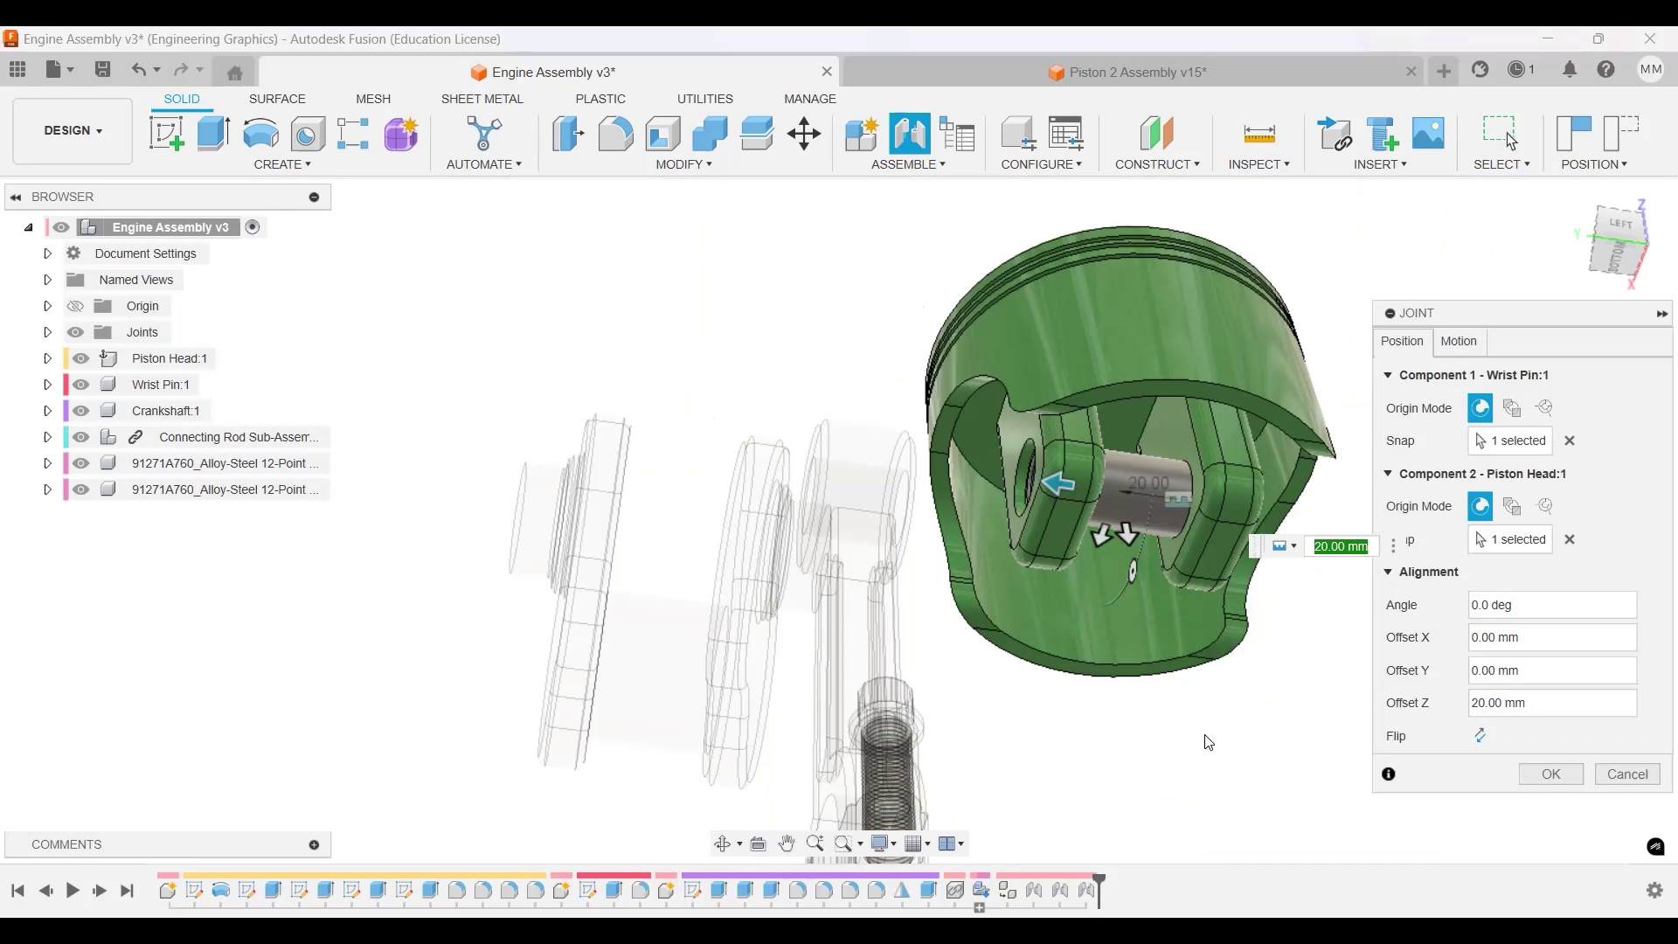
pyautogui.keyDown('shift'); pyautogui.moveTo(1162, 704); pyautogui.dragTo(1128, 751, button='middle'); pyautogui.keyUp('shift')
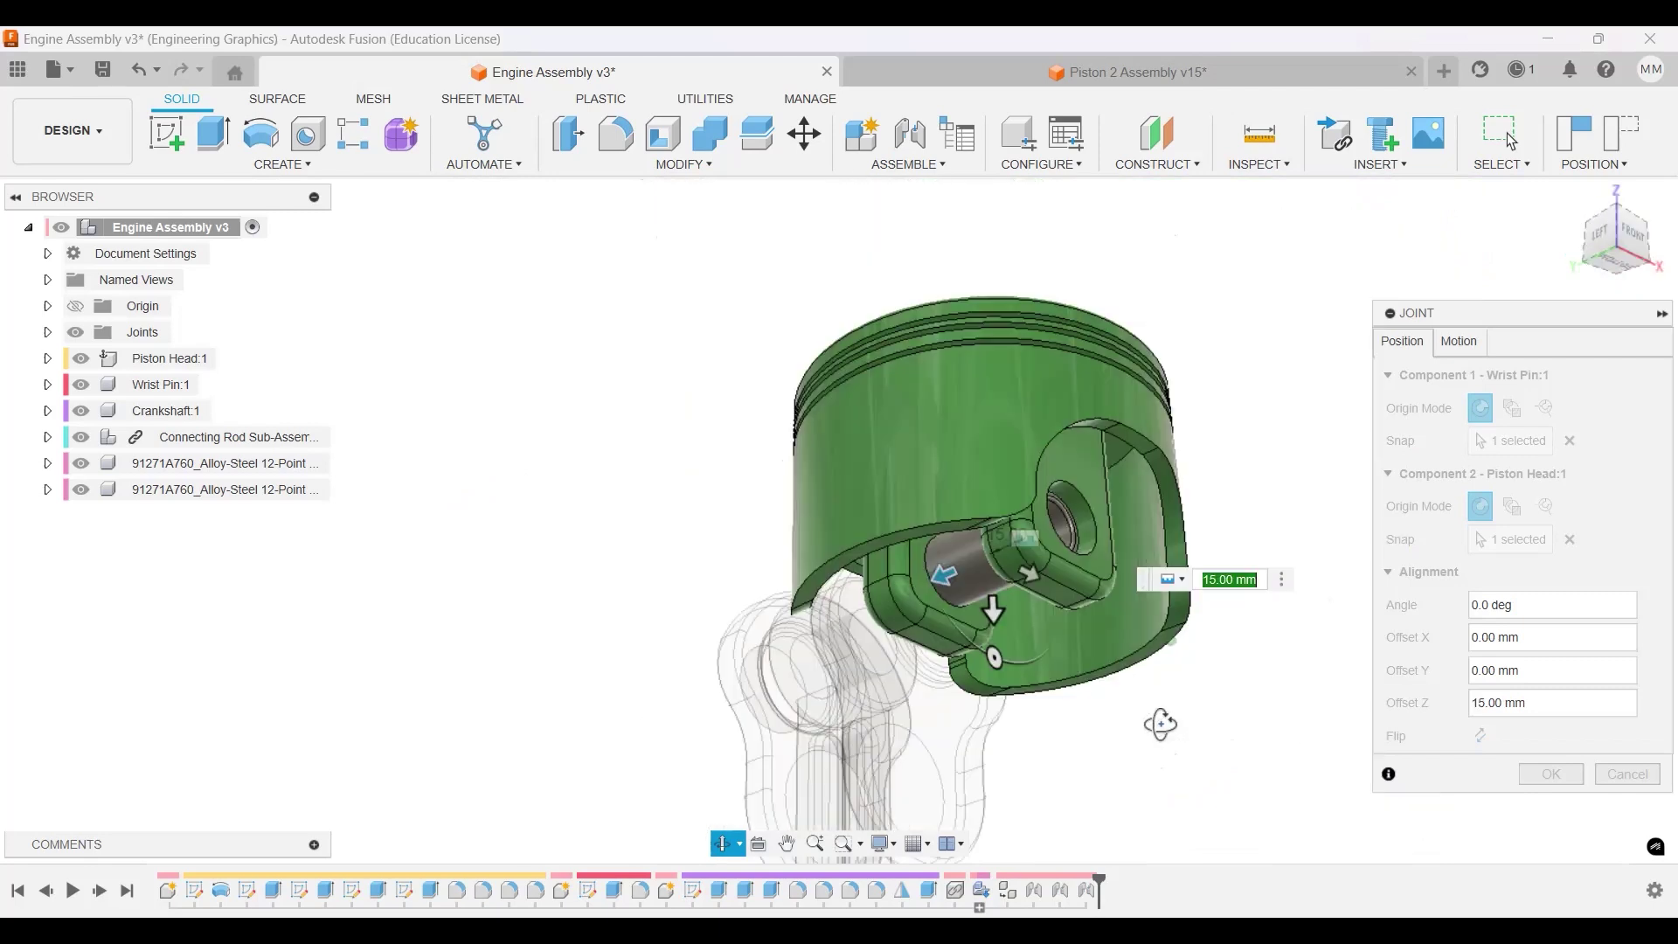
pyautogui.keyDown('shift'); pyautogui.moveTo(1157, 723); pyautogui.dragTo(1207, 684, button='middle'); pyautogui.keyUp('shift')
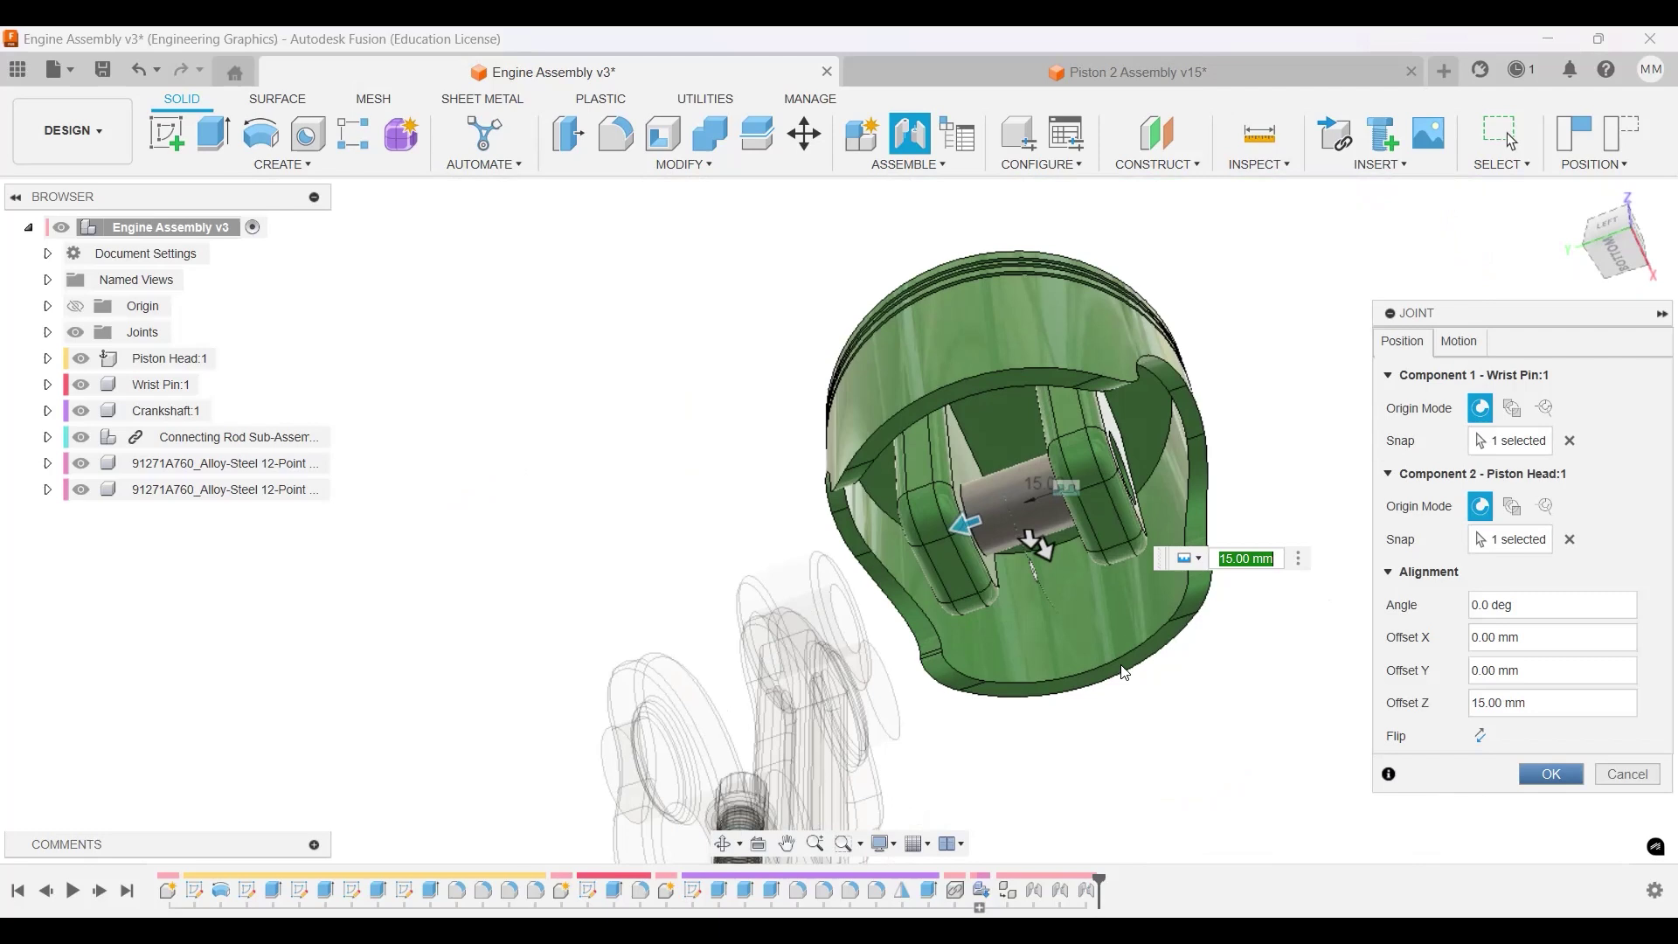
pyautogui.click(1551, 775)
# Change the wrist pin and piston head joint to Revolute motion about the Z axis.
pyautogui.moveTo(833, 455); pyautogui.dragTo(921, 426, button='middle')
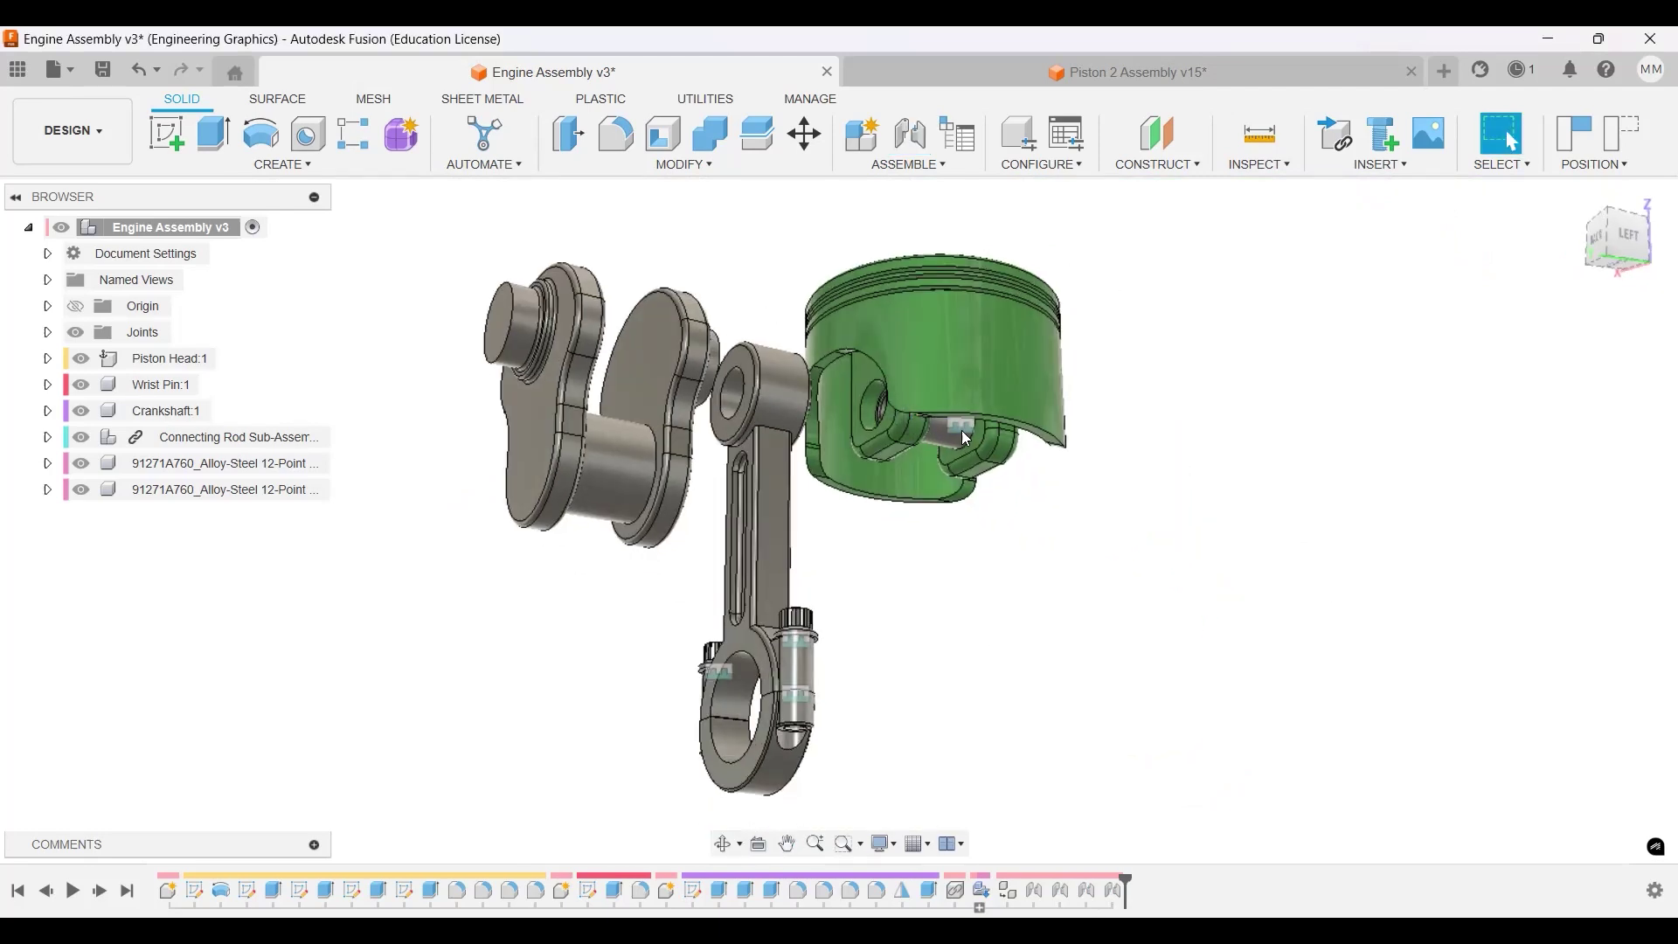
pyautogui.rightClick(963, 427)
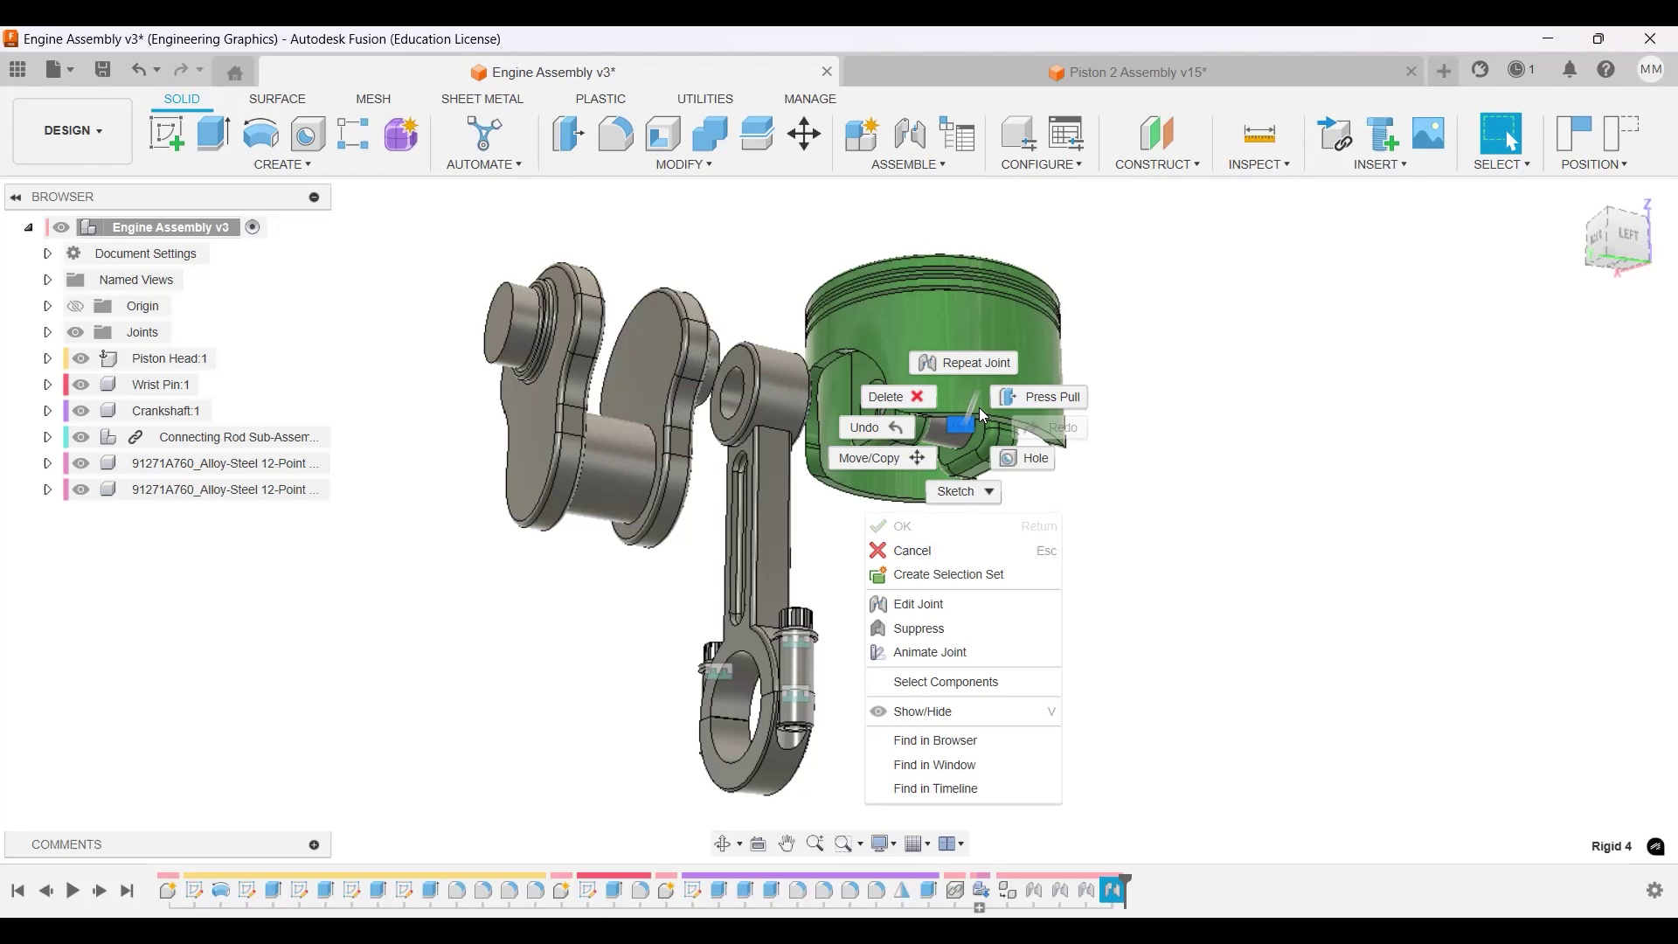
pyautogui.click(968, 604)
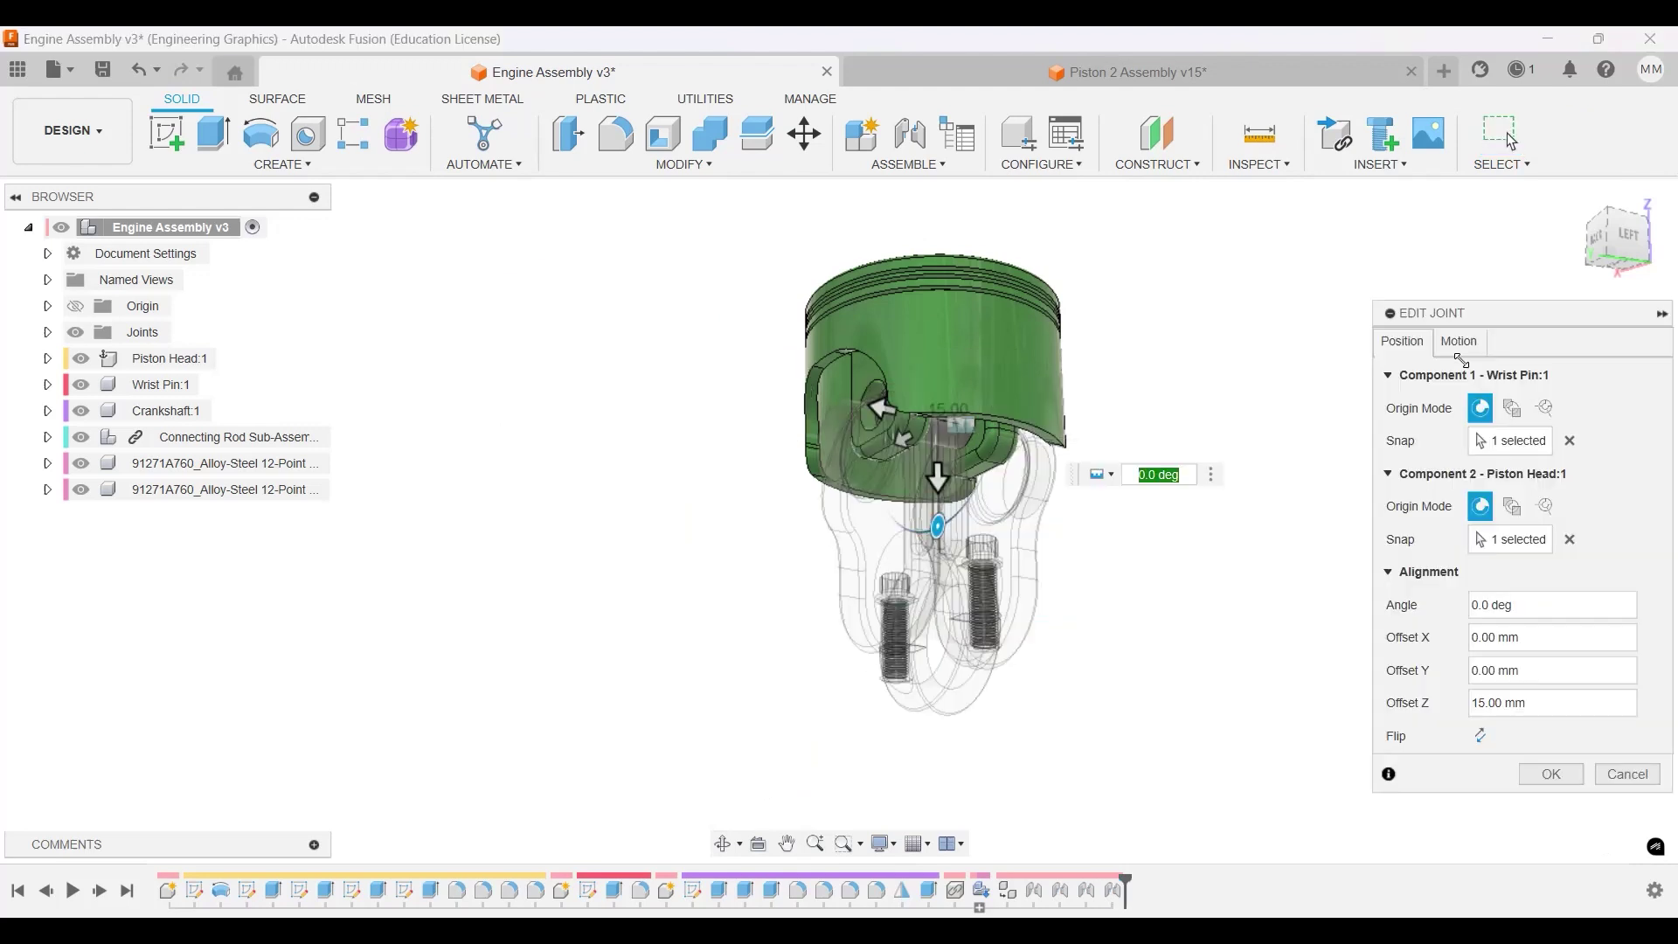
pyautogui.click(1503, 375)
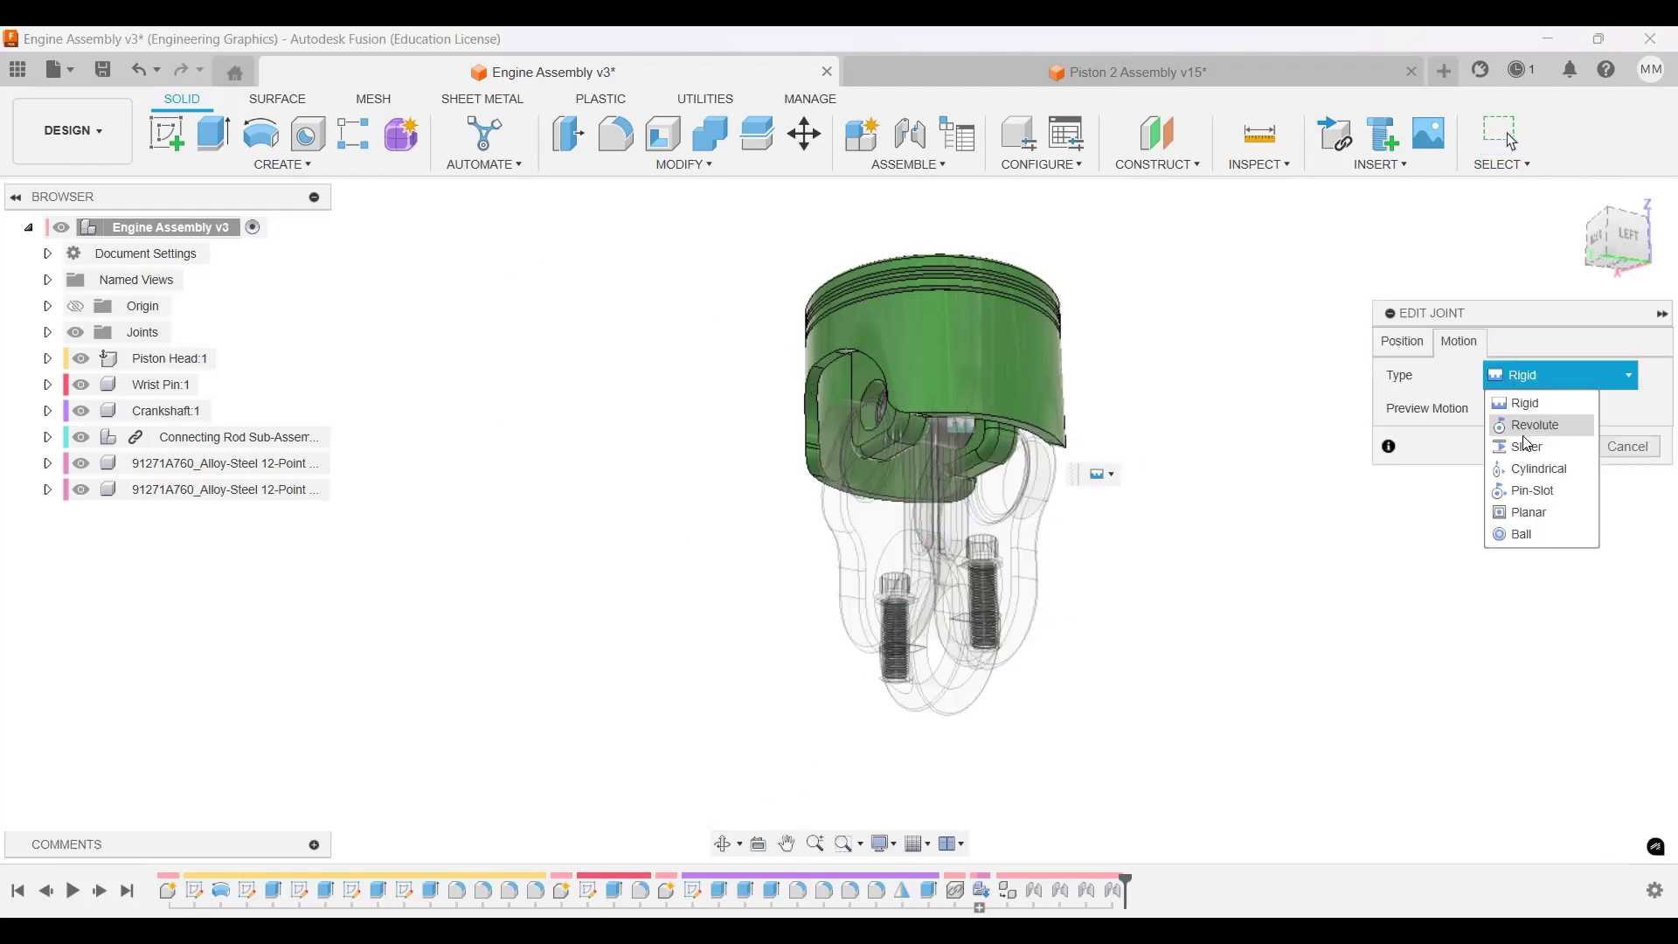
pyautogui.click(1525, 426)
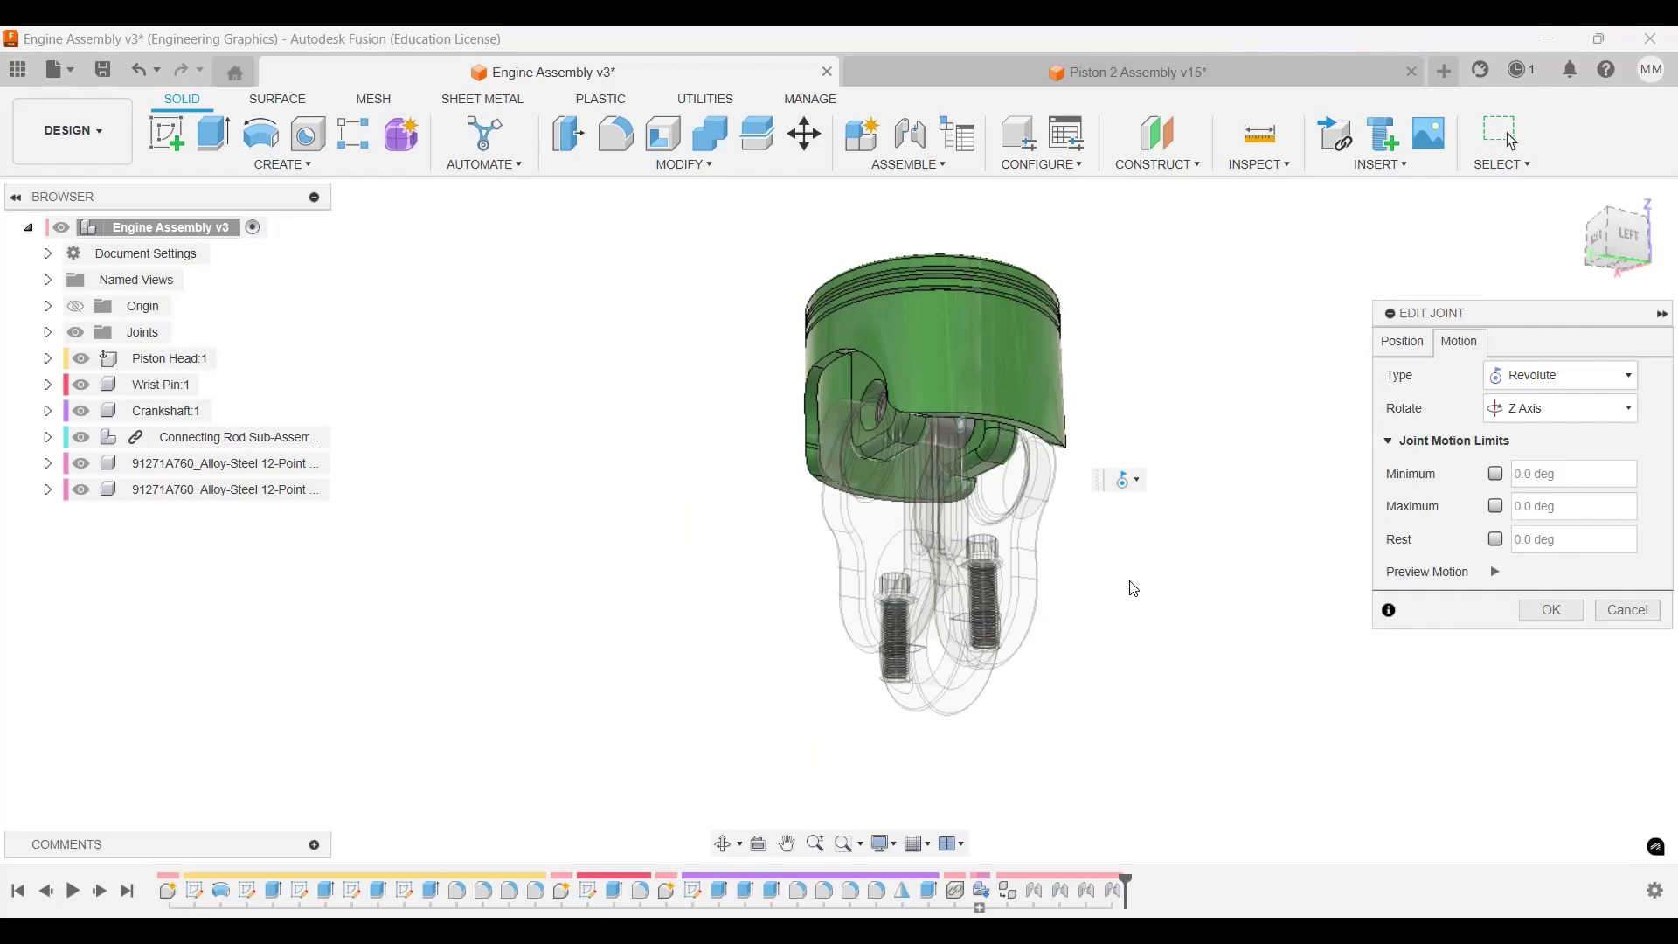
pyautogui.click(1550, 610)
# Create a Revolute joint about the Z axis between the connecting rod's small-end bore and the wrist pin inside the piston.
pyautogui.keyDown('shift'); pyautogui.moveTo(1079, 527); pyautogui.dragTo(1060, 583, button='middle'); pyautogui.keyUp('shift')
pyautogui.scroll(3, 996, 562)
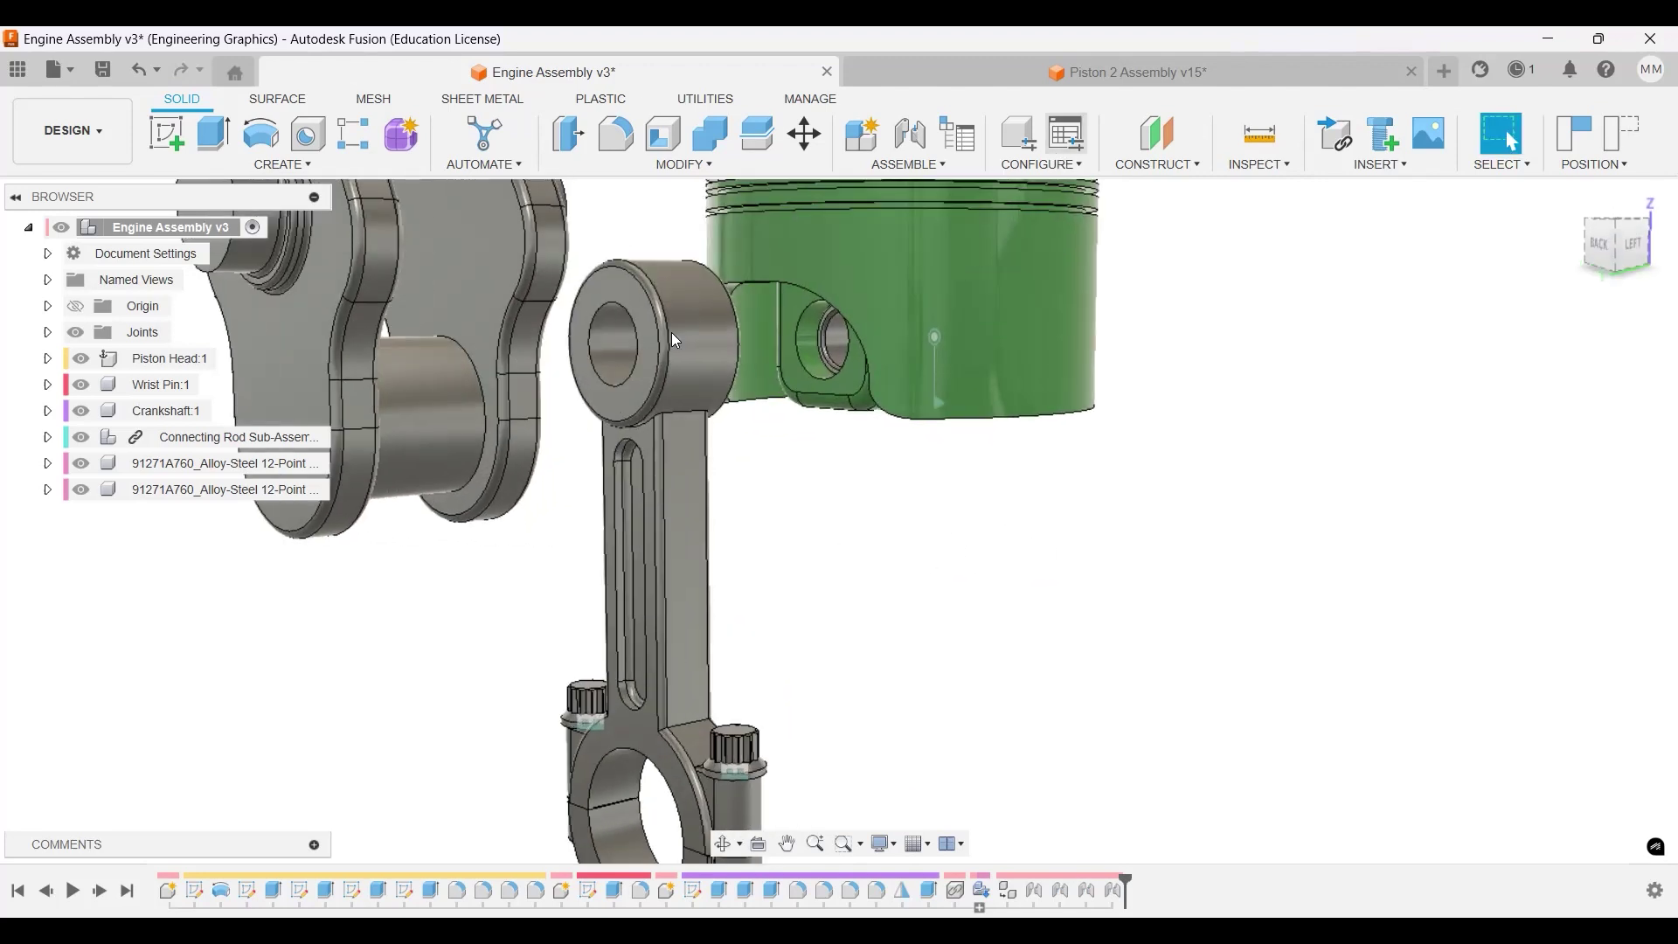
pyautogui.press('j')
pyautogui.click(654, 346)
pyautogui.keyDown('shift'); pyautogui.moveTo(873, 479); pyautogui.dragTo(882, 370, button='middle'); pyautogui.keyUp('shift')
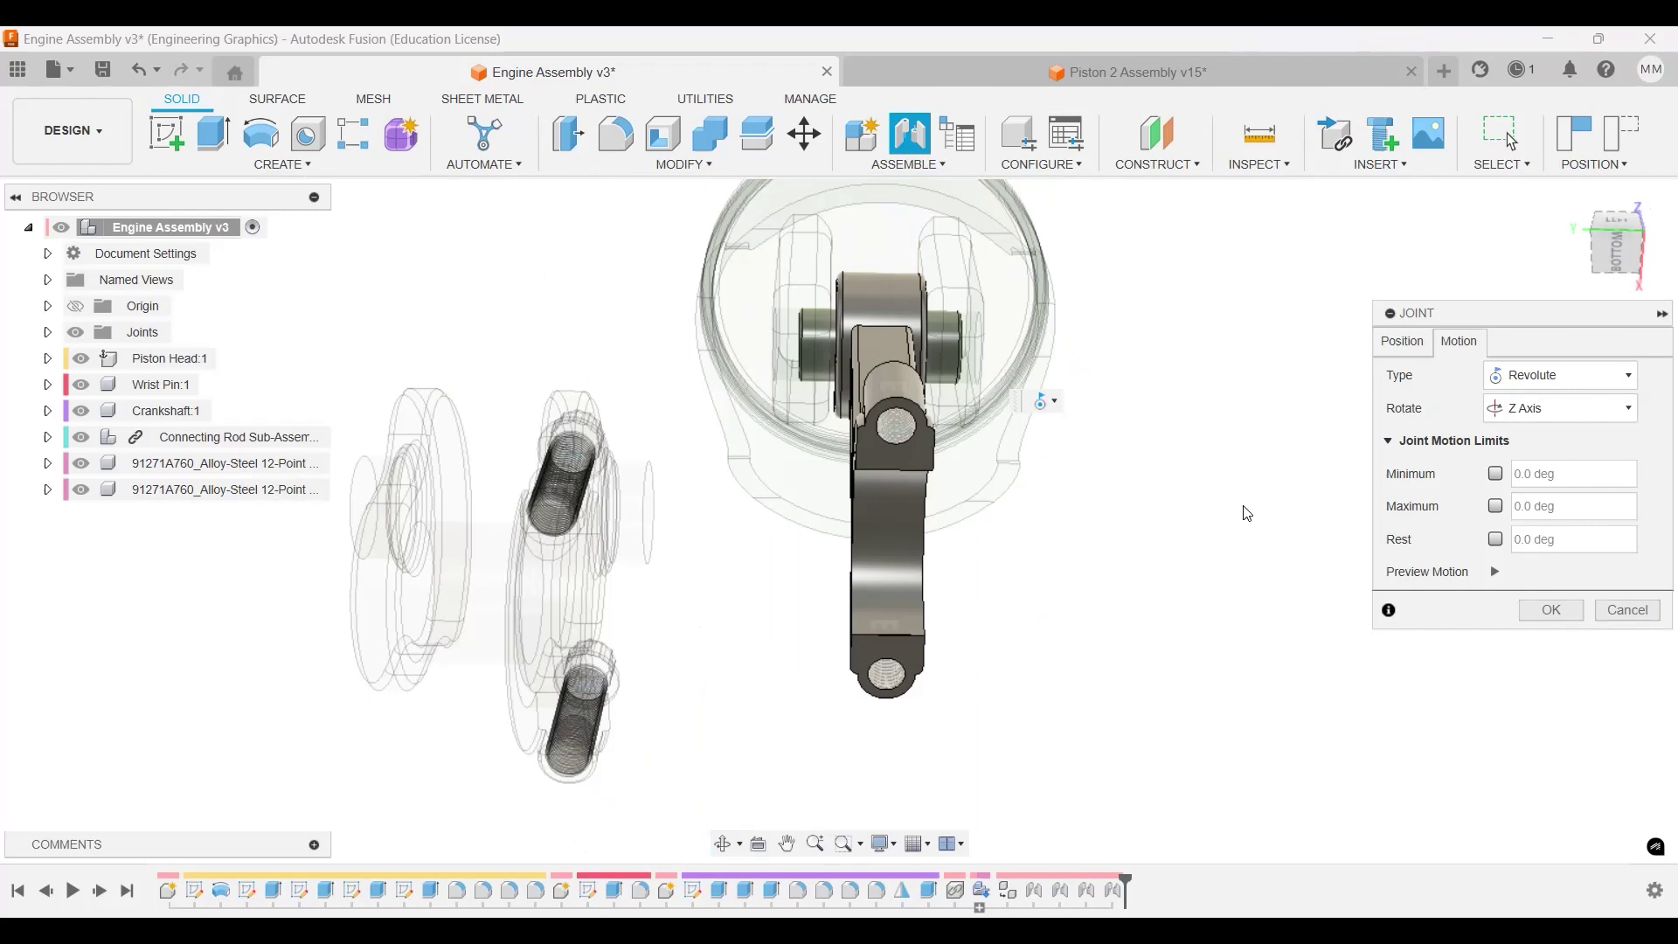
pyautogui.click(1560, 608)
pyautogui.keyDown('shift'); pyautogui.moveTo(1202, 549); pyautogui.dragTo(1119, 689, button='middle'); pyautogui.keyUp('shift')
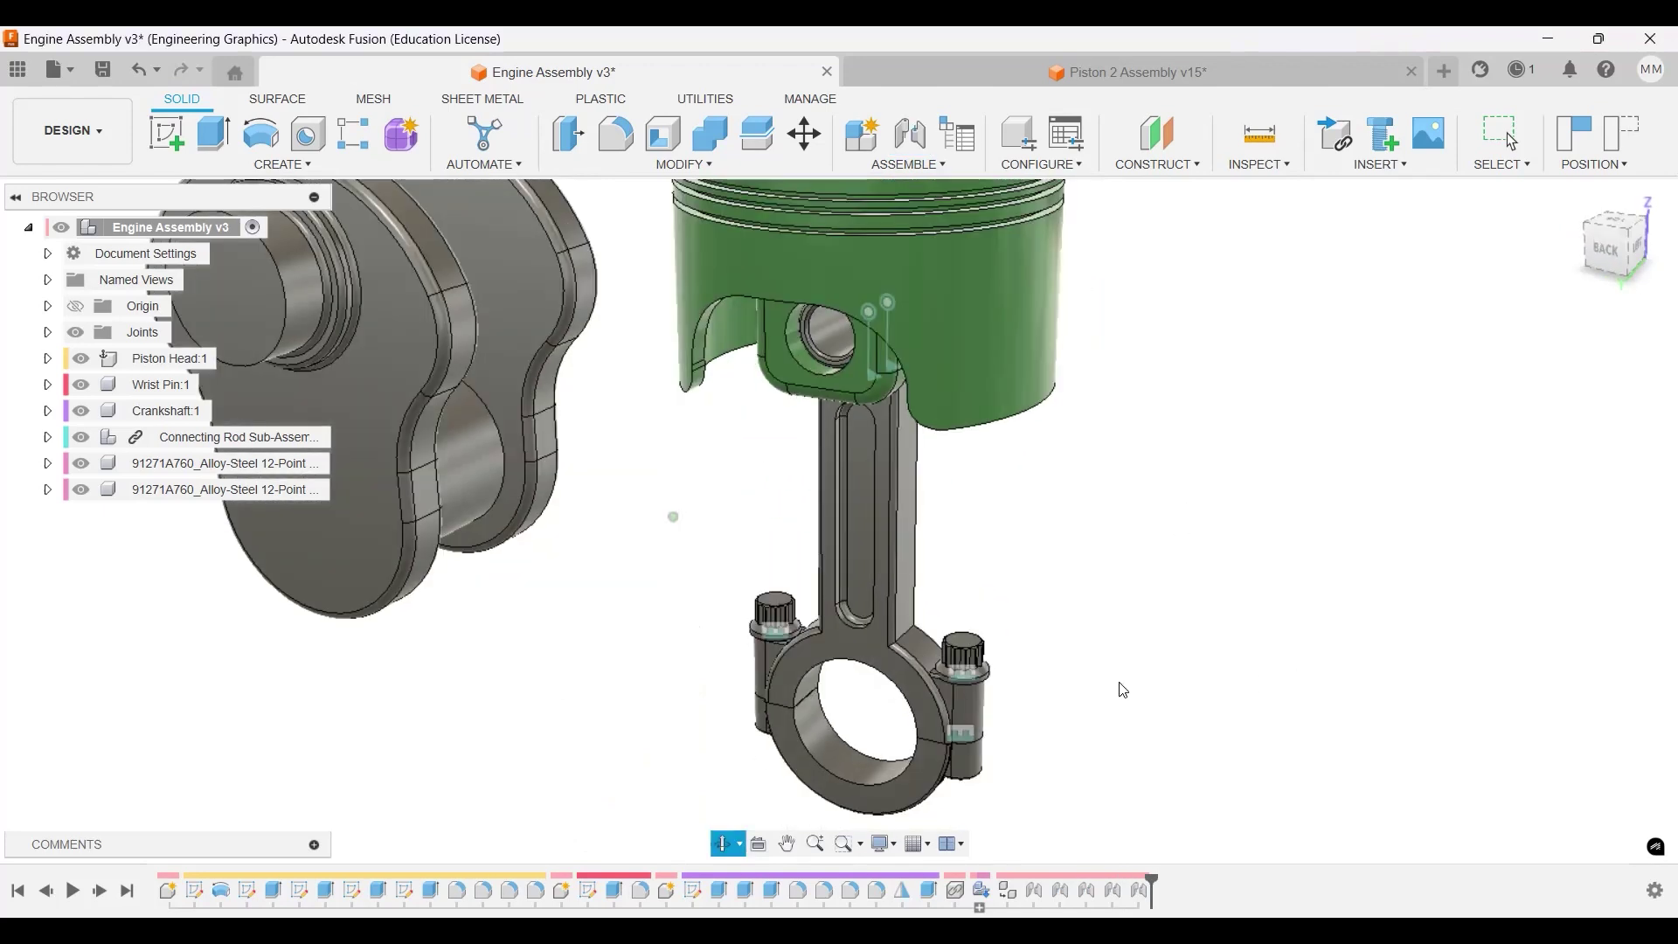
# Join the crankshaft's crankpin, at its mid-point between the two webs, to the centre of the connecting rod's big-end bore.
pyautogui.moveTo(959, 654); pyautogui.dragTo(920, 590)
pyautogui.scroll(-3, 1014, 507)
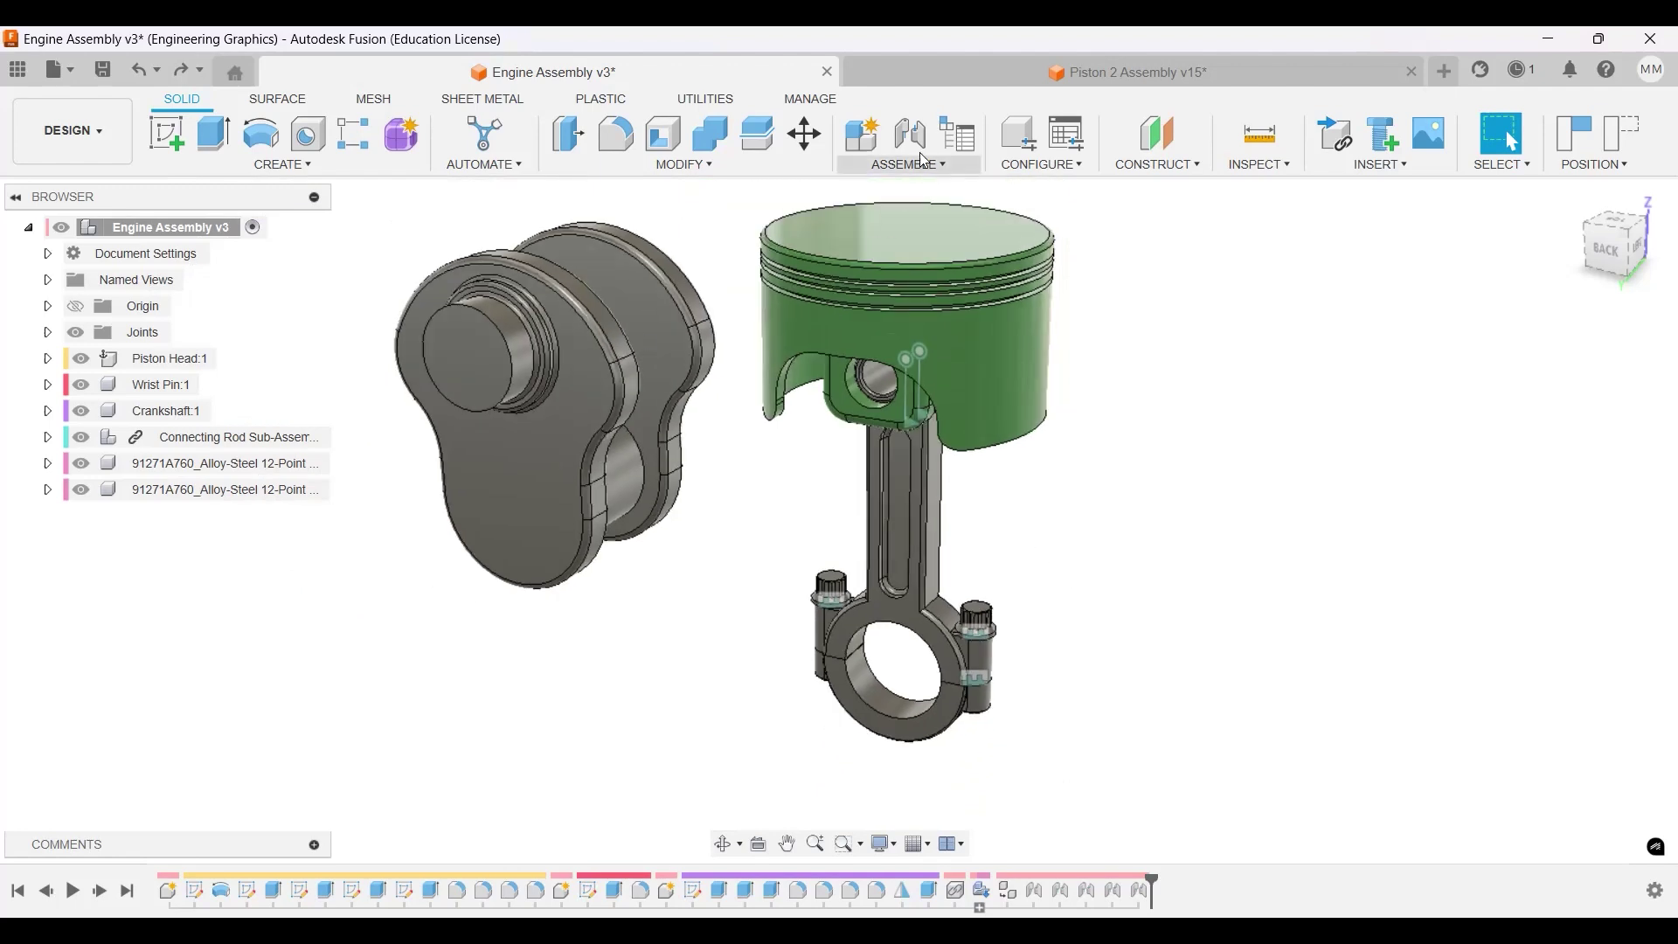
pyautogui.press('j')
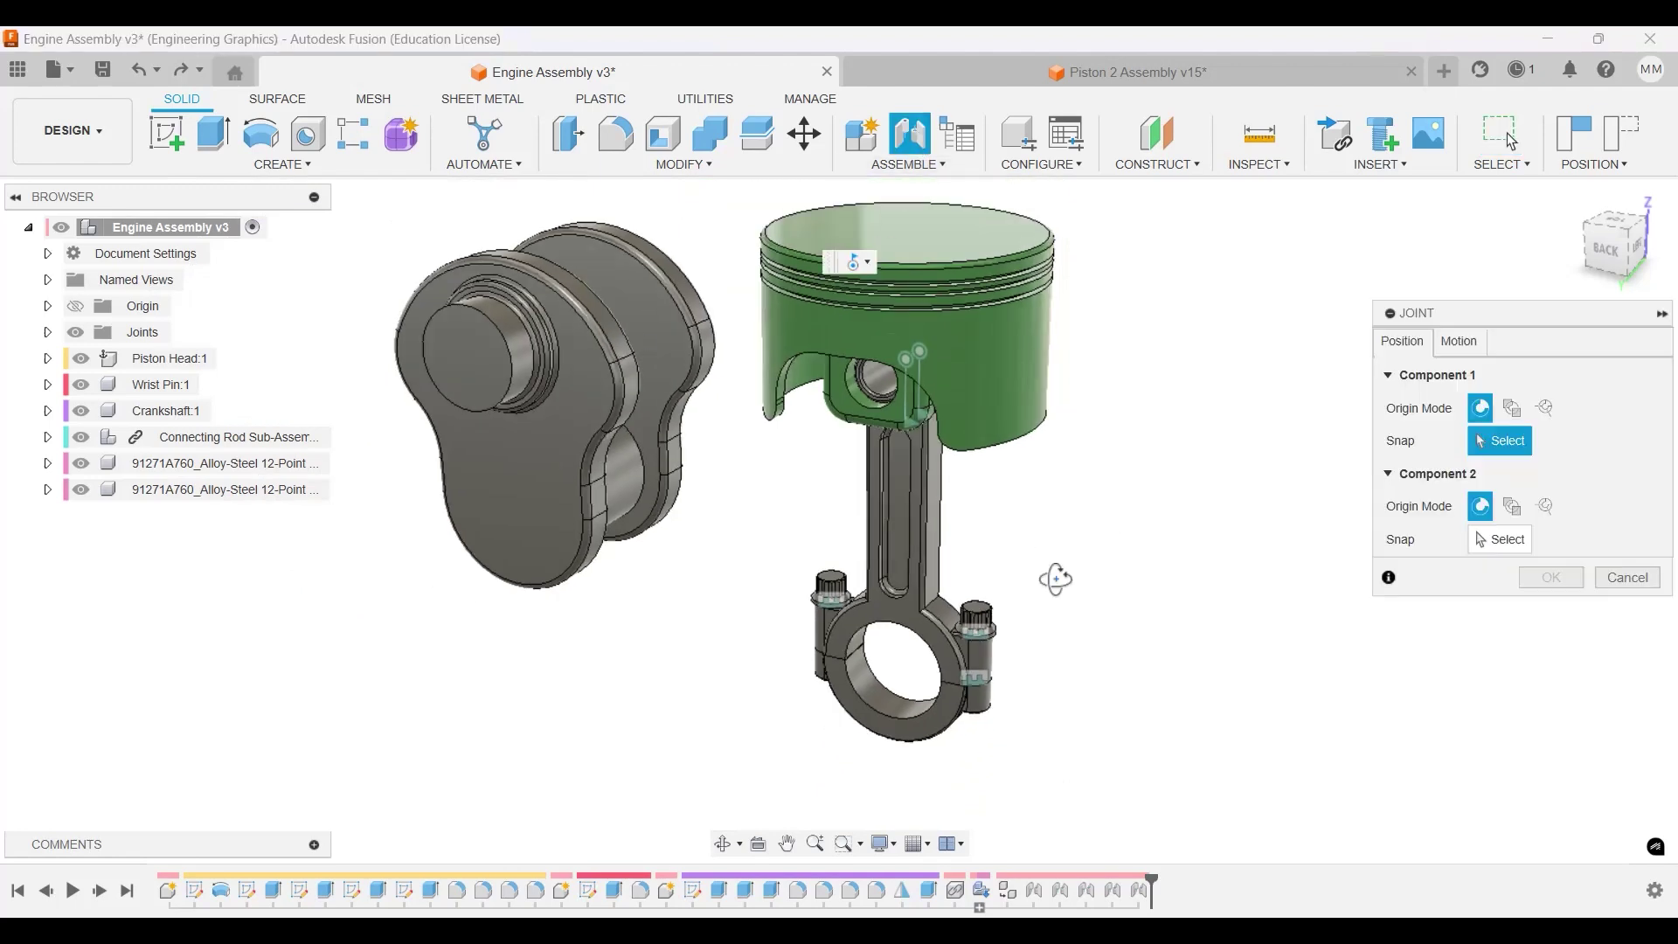
pyautogui.keyDown('shift'); pyautogui.moveTo(1056, 580); pyautogui.dragTo(549, 411, button='middle'); pyautogui.keyUp('shift')
pyautogui.click(581, 426)
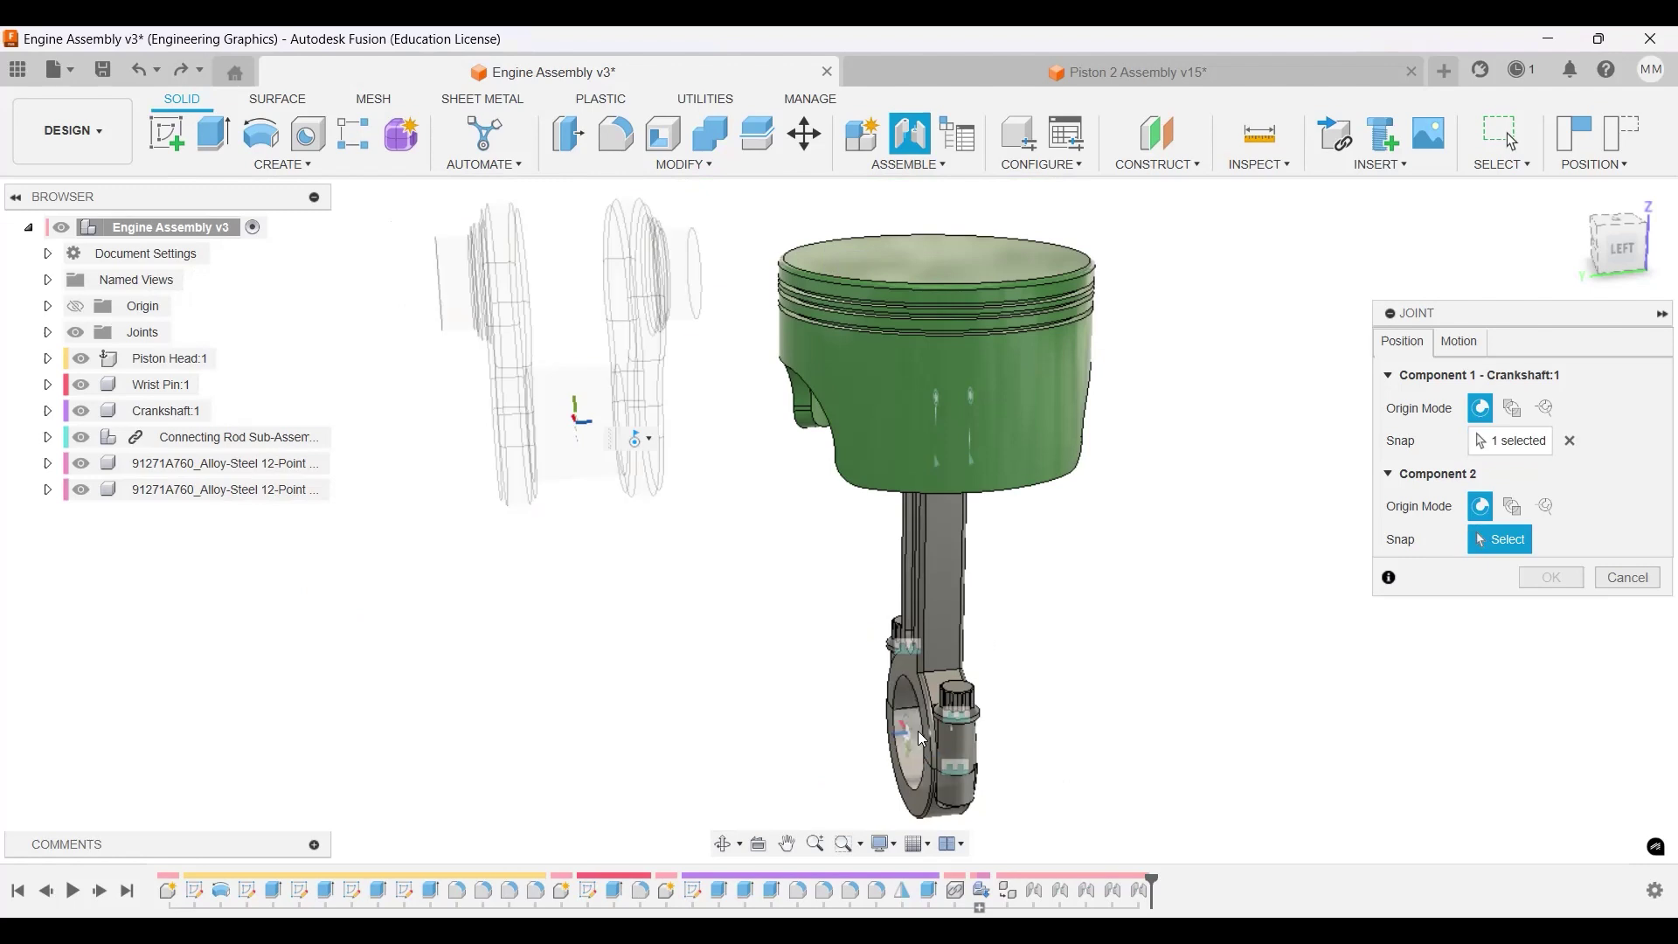
pyautogui.keyDown('shift'); pyautogui.moveTo(907, 748); pyautogui.dragTo(935, 729, button='middle'); pyautogui.keyUp('shift')
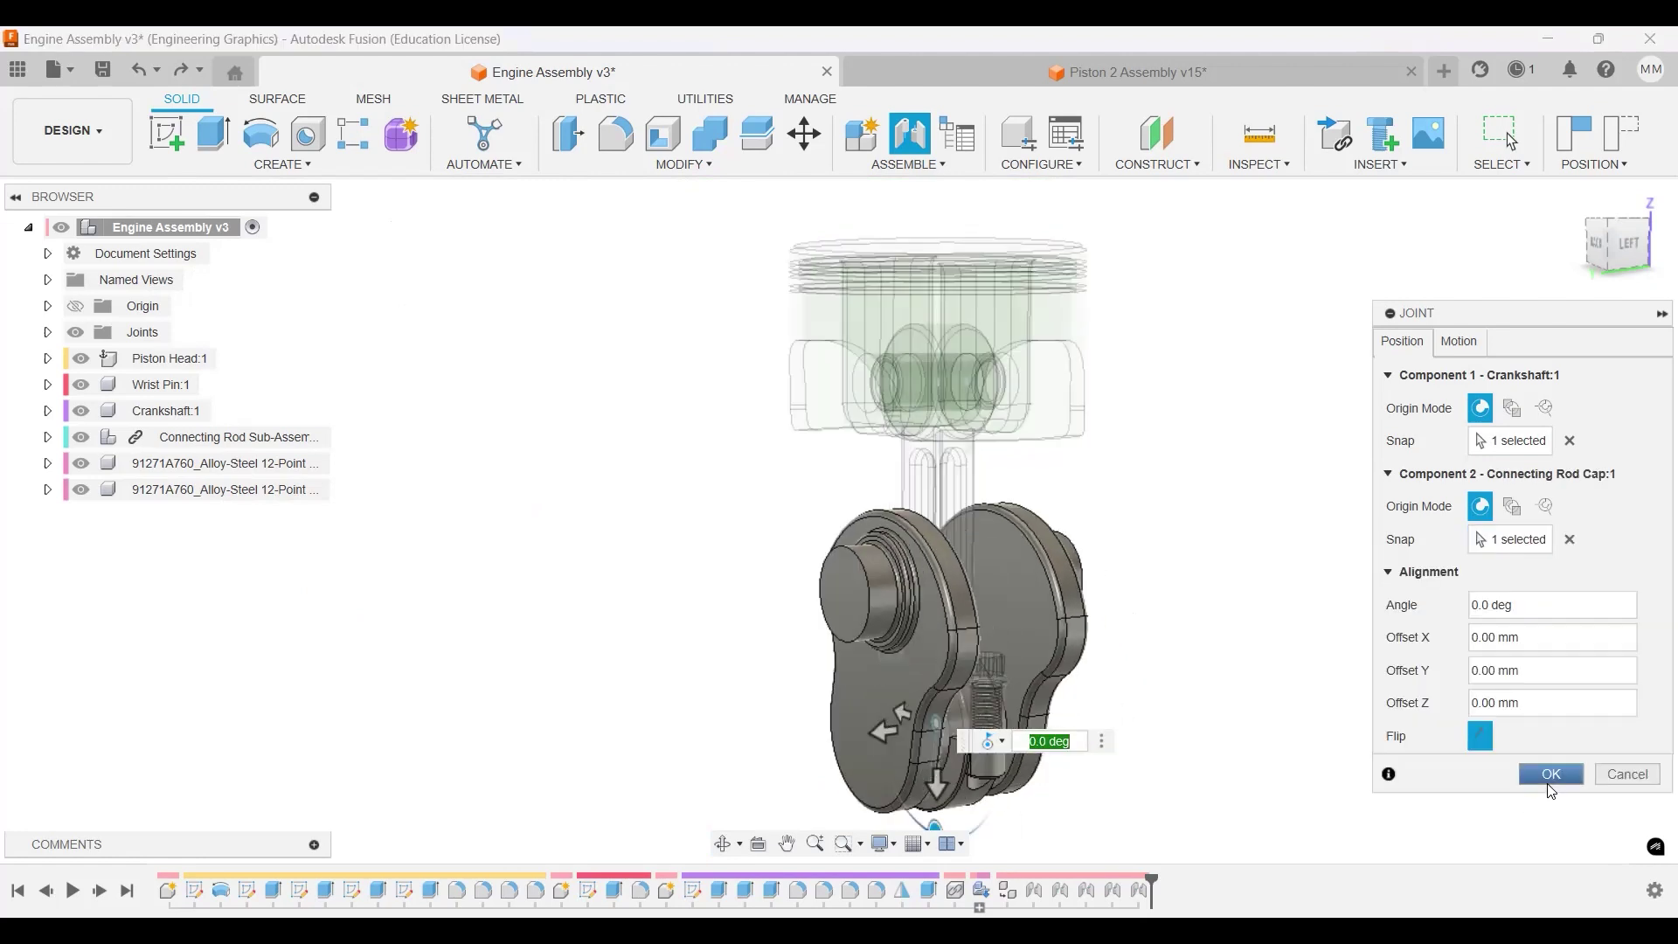
pyautogui.keyDown('shift'); pyautogui.moveTo(1075, 603); pyautogui.dragTo(1161, 533, button='middle'); pyautogui.keyUp('shift')
pyautogui.scroll(2, 1171, 566)
pyautogui.scroll(-1, 1154, 585)
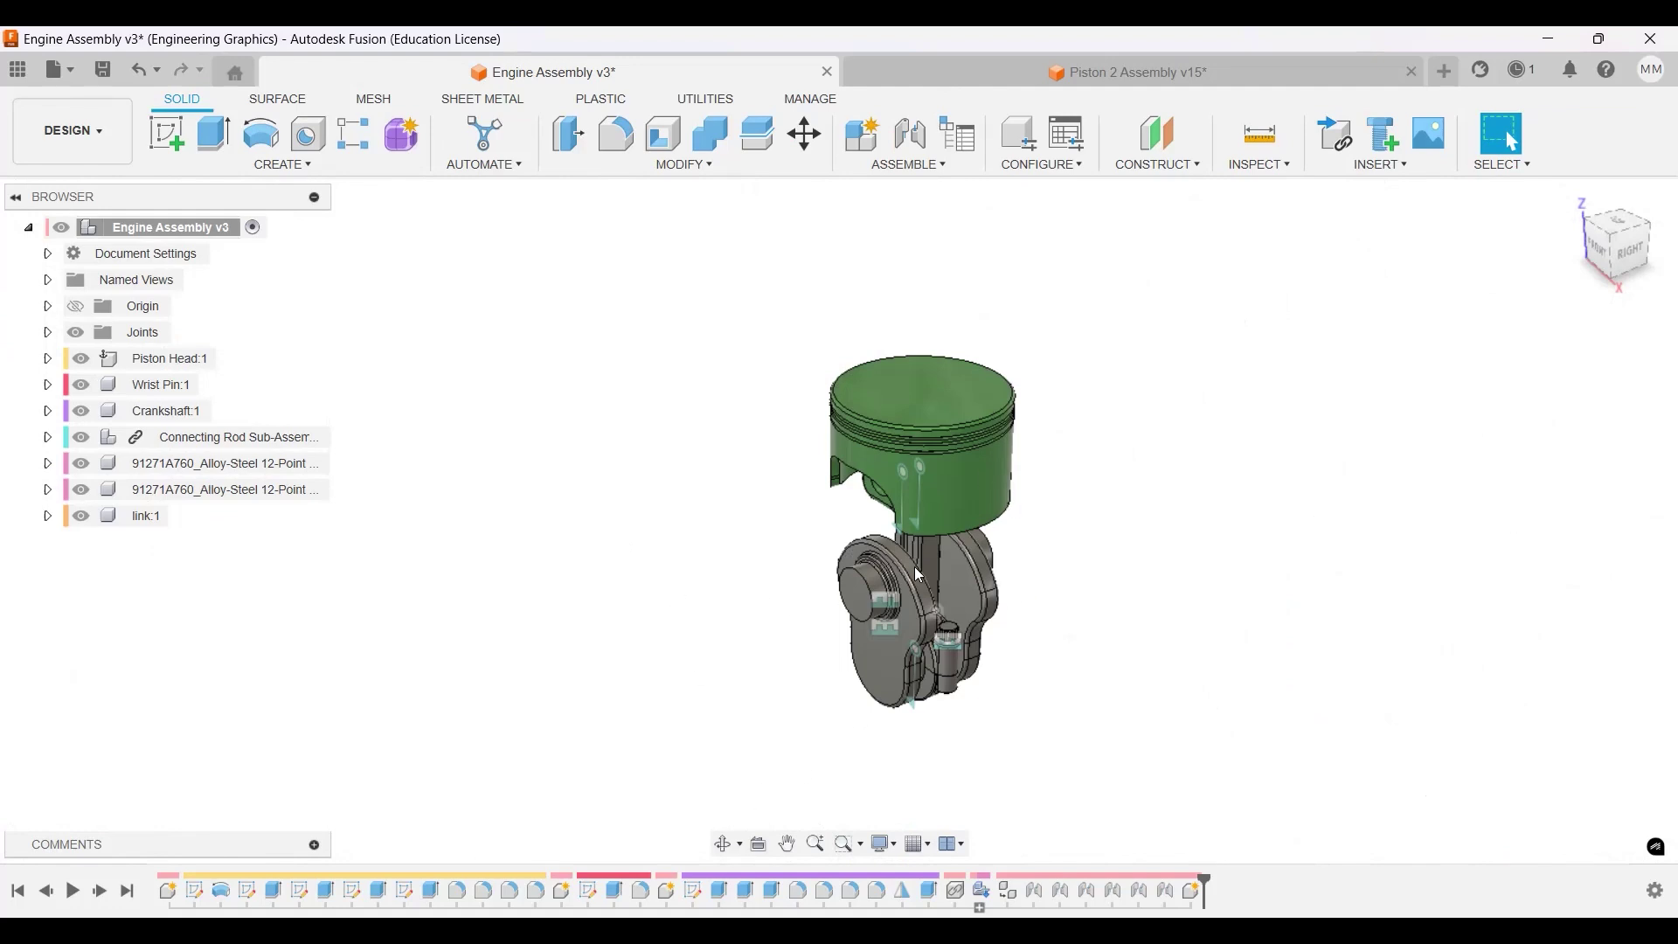
pyautogui.click(870, 598)
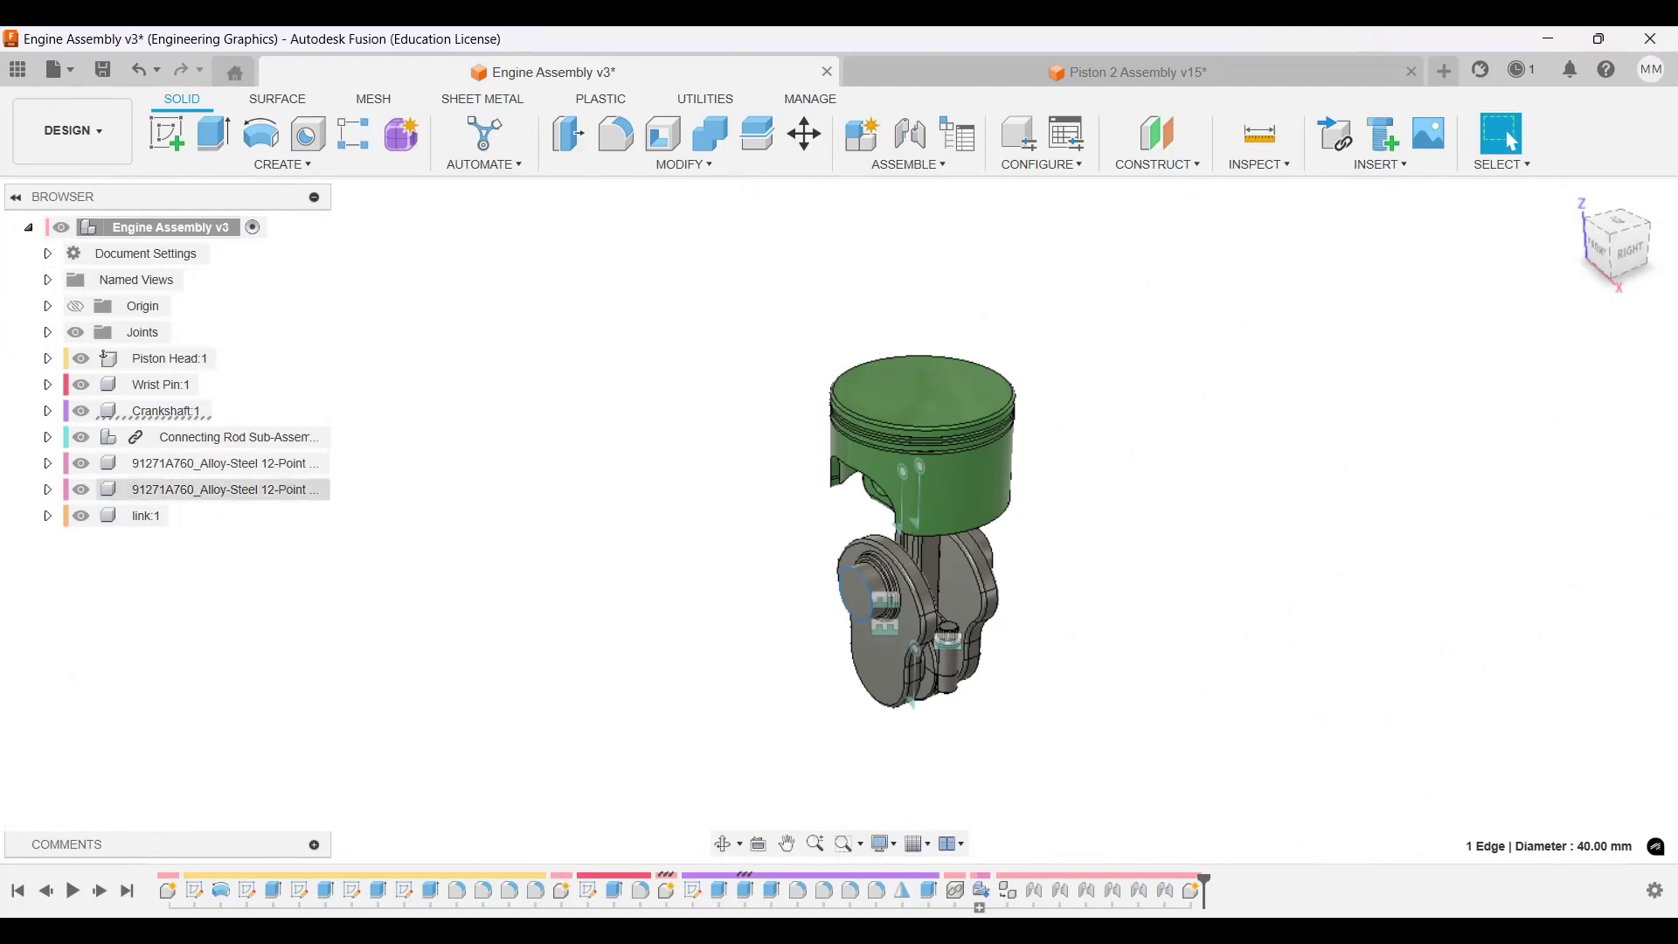
pyautogui.rightClick(194, 889)
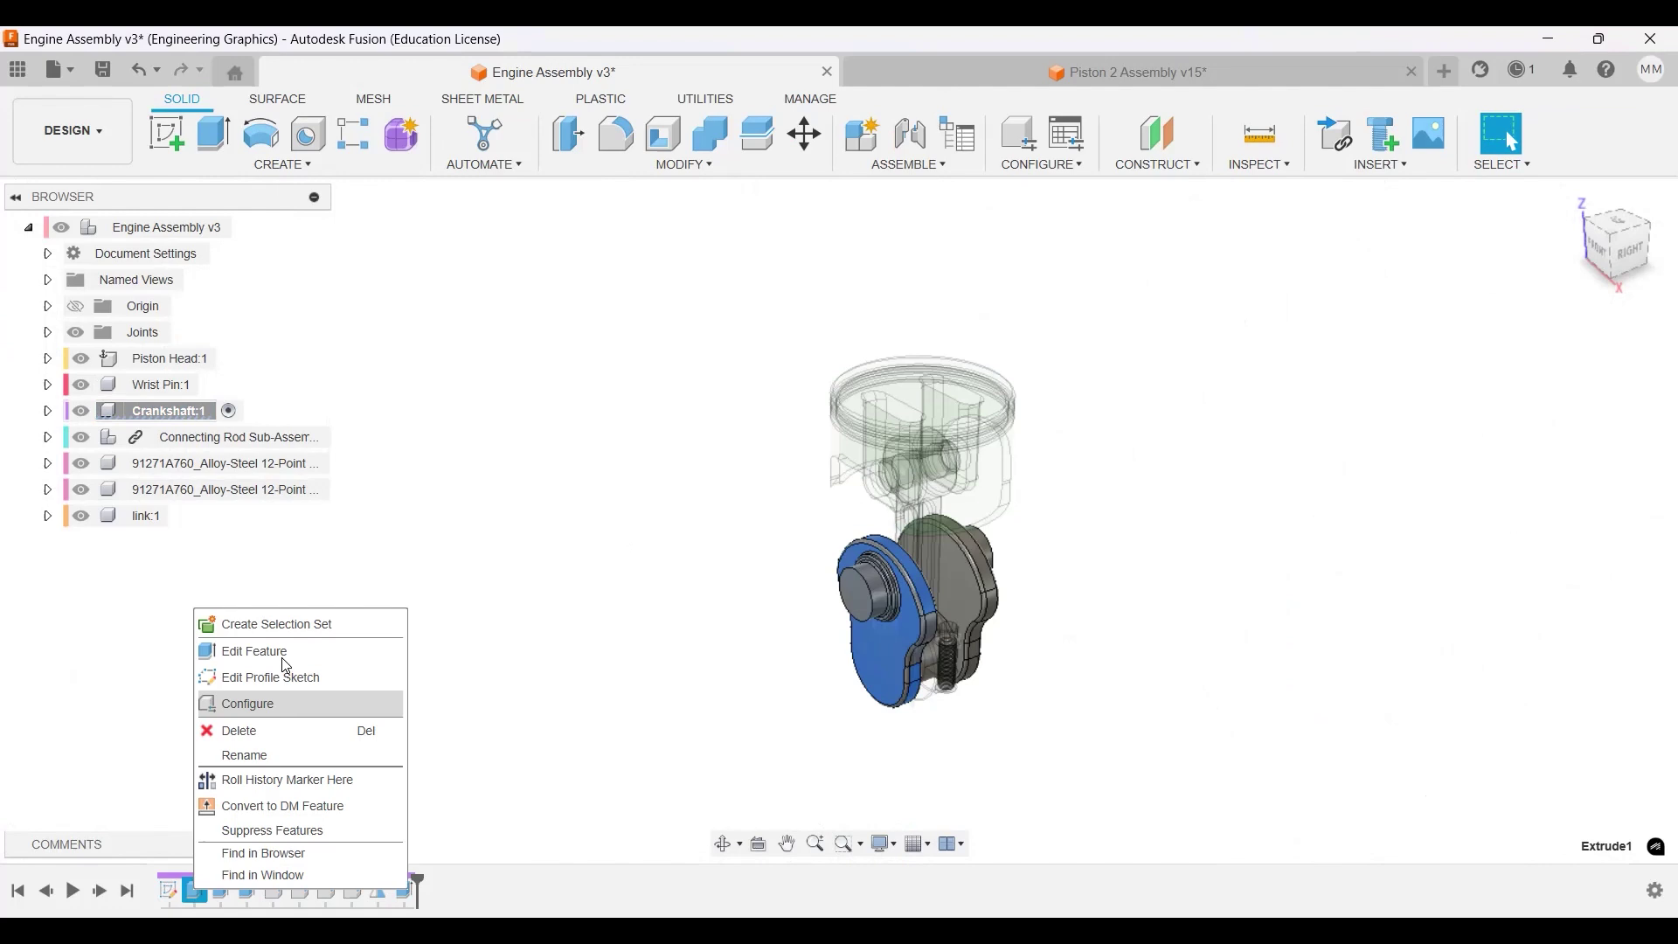
pyautogui.click(283, 655)
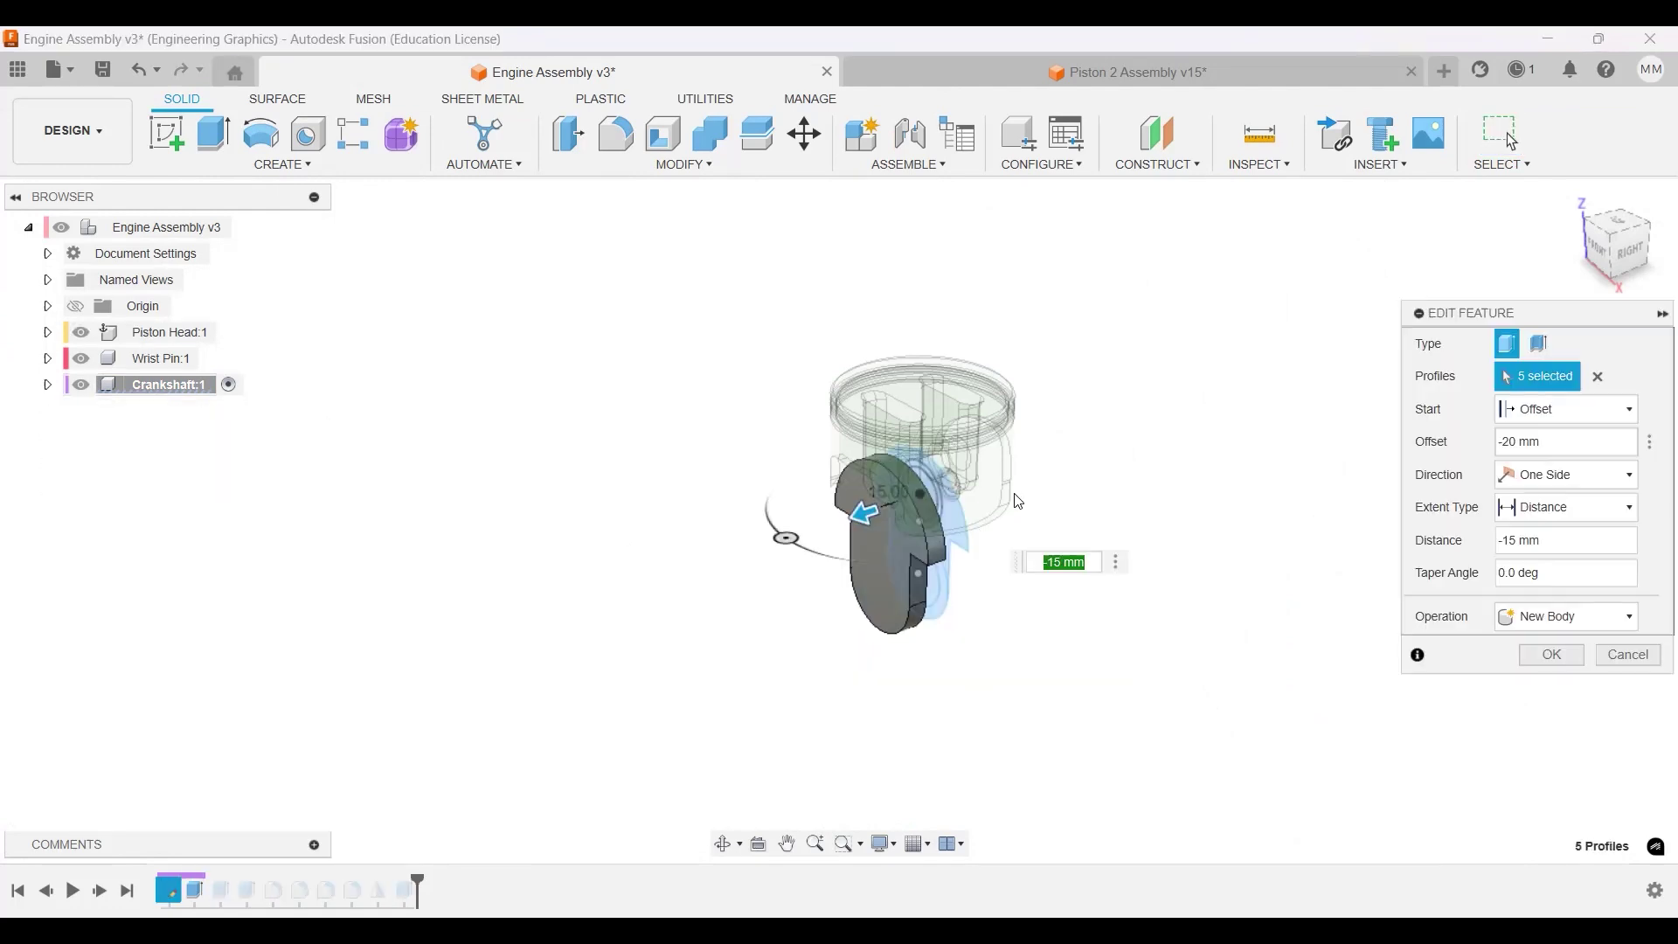
pyautogui.click(1606, 655)
pyautogui.press('Escape')
pyautogui.rightClick(220, 892)
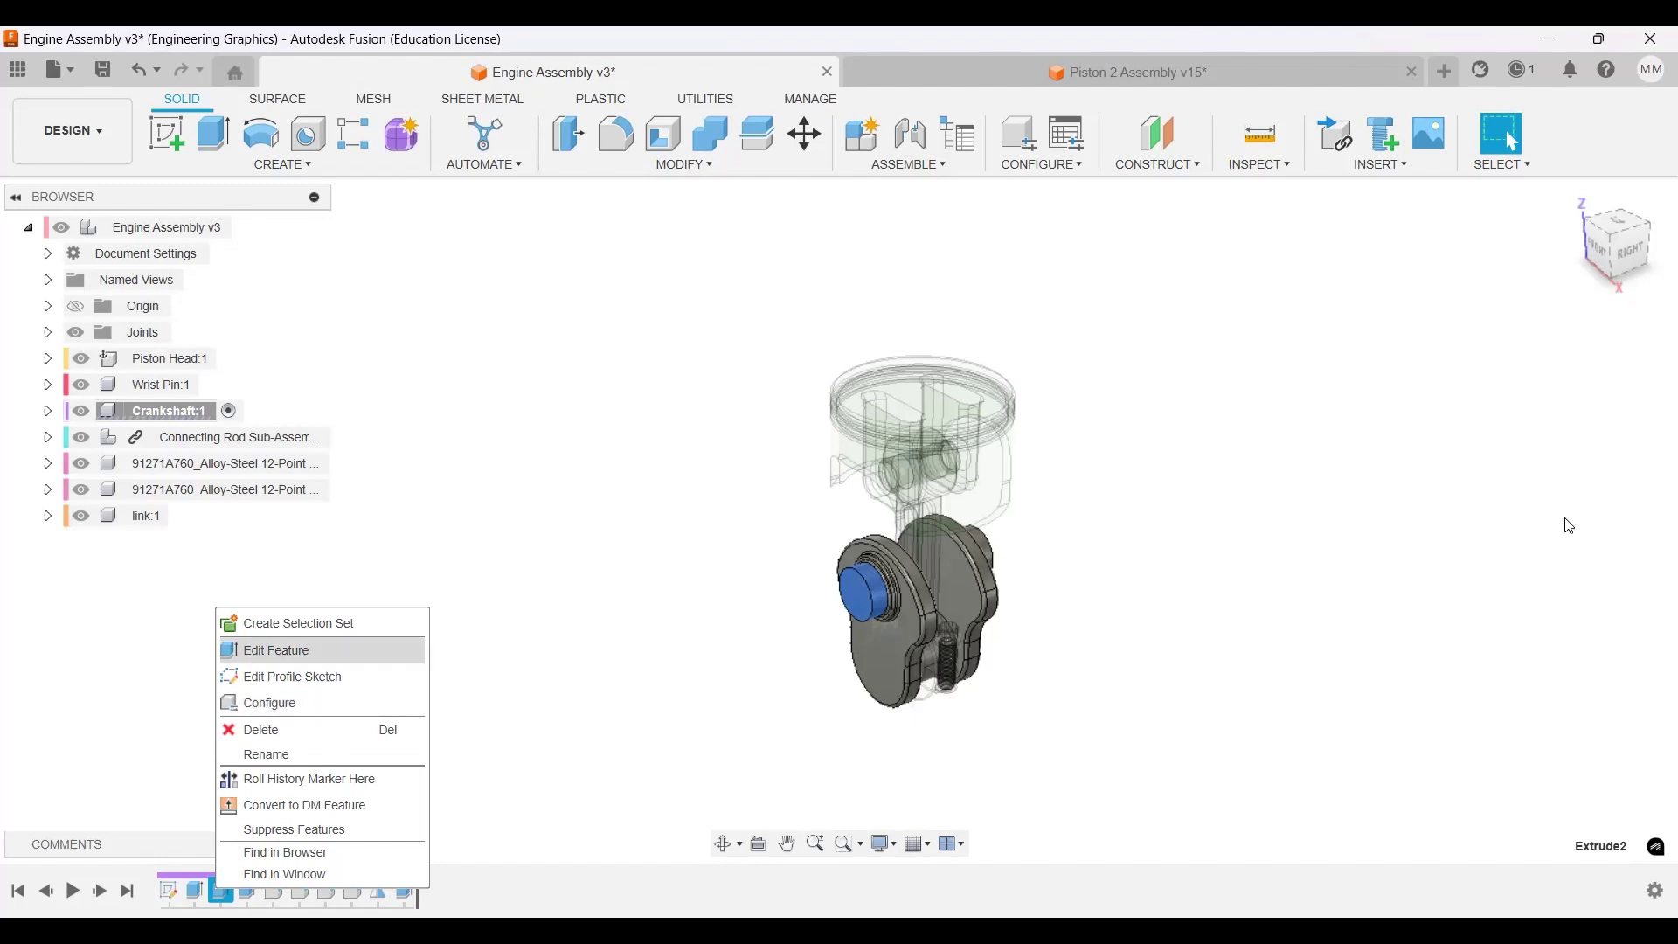
pyautogui.click(1617, 696)
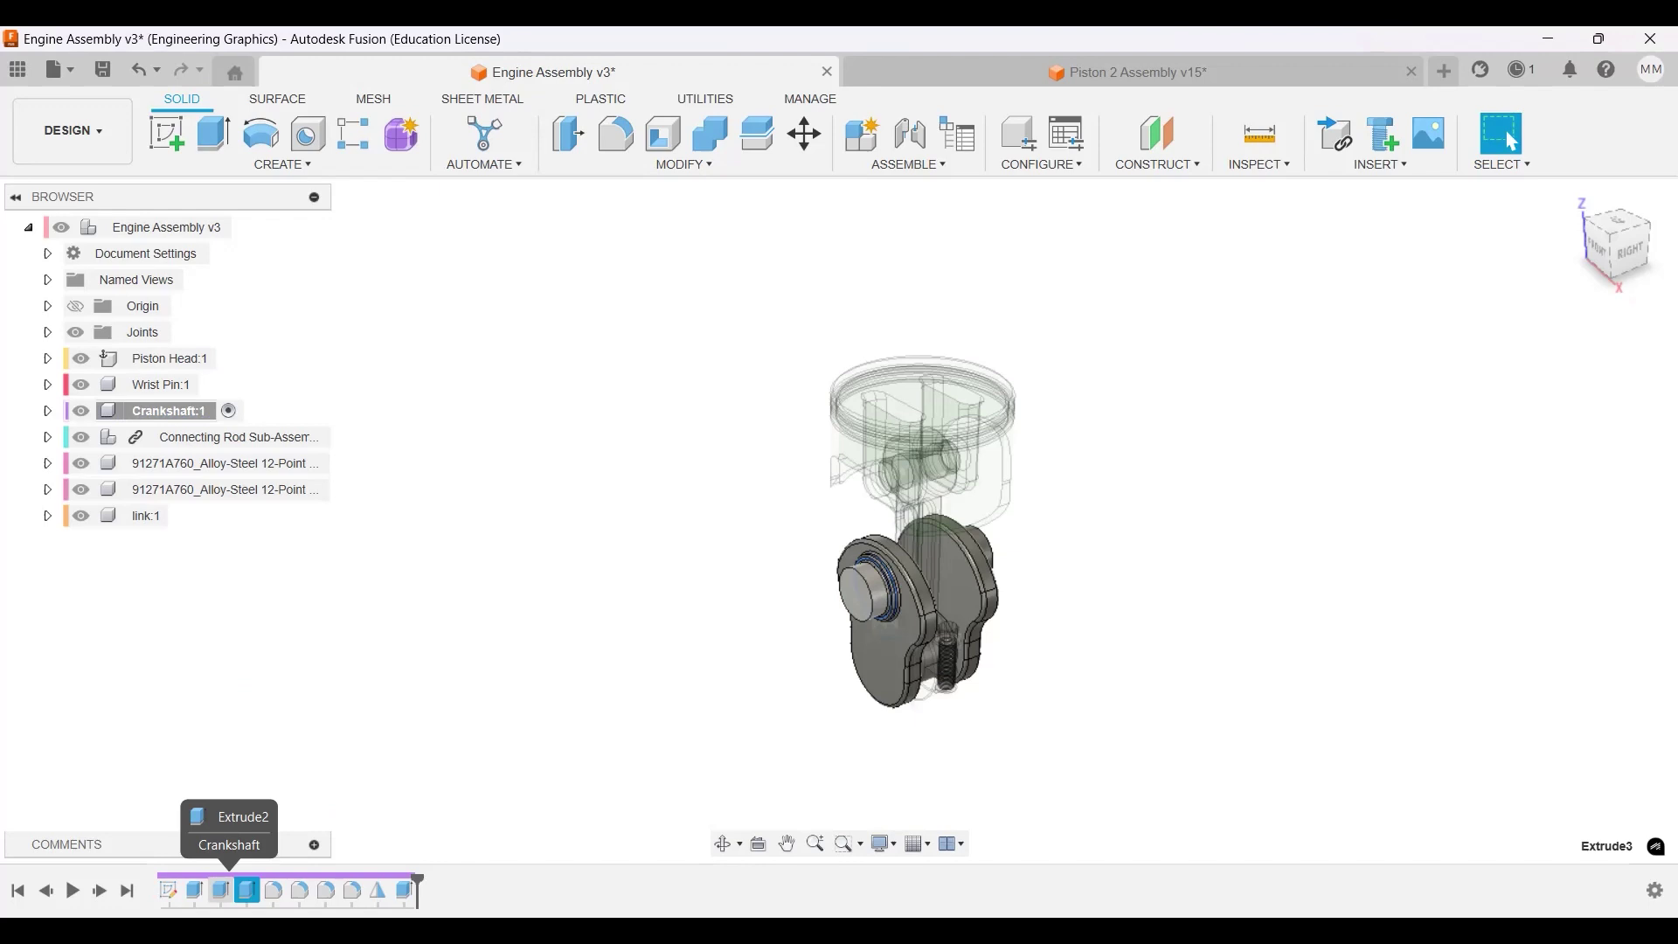
# Lengthen the crankshaft's end journal by setting its Extrude2 distance to -50 mm.
pyautogui.click(221, 891)
pyautogui.rightClick(221, 890)
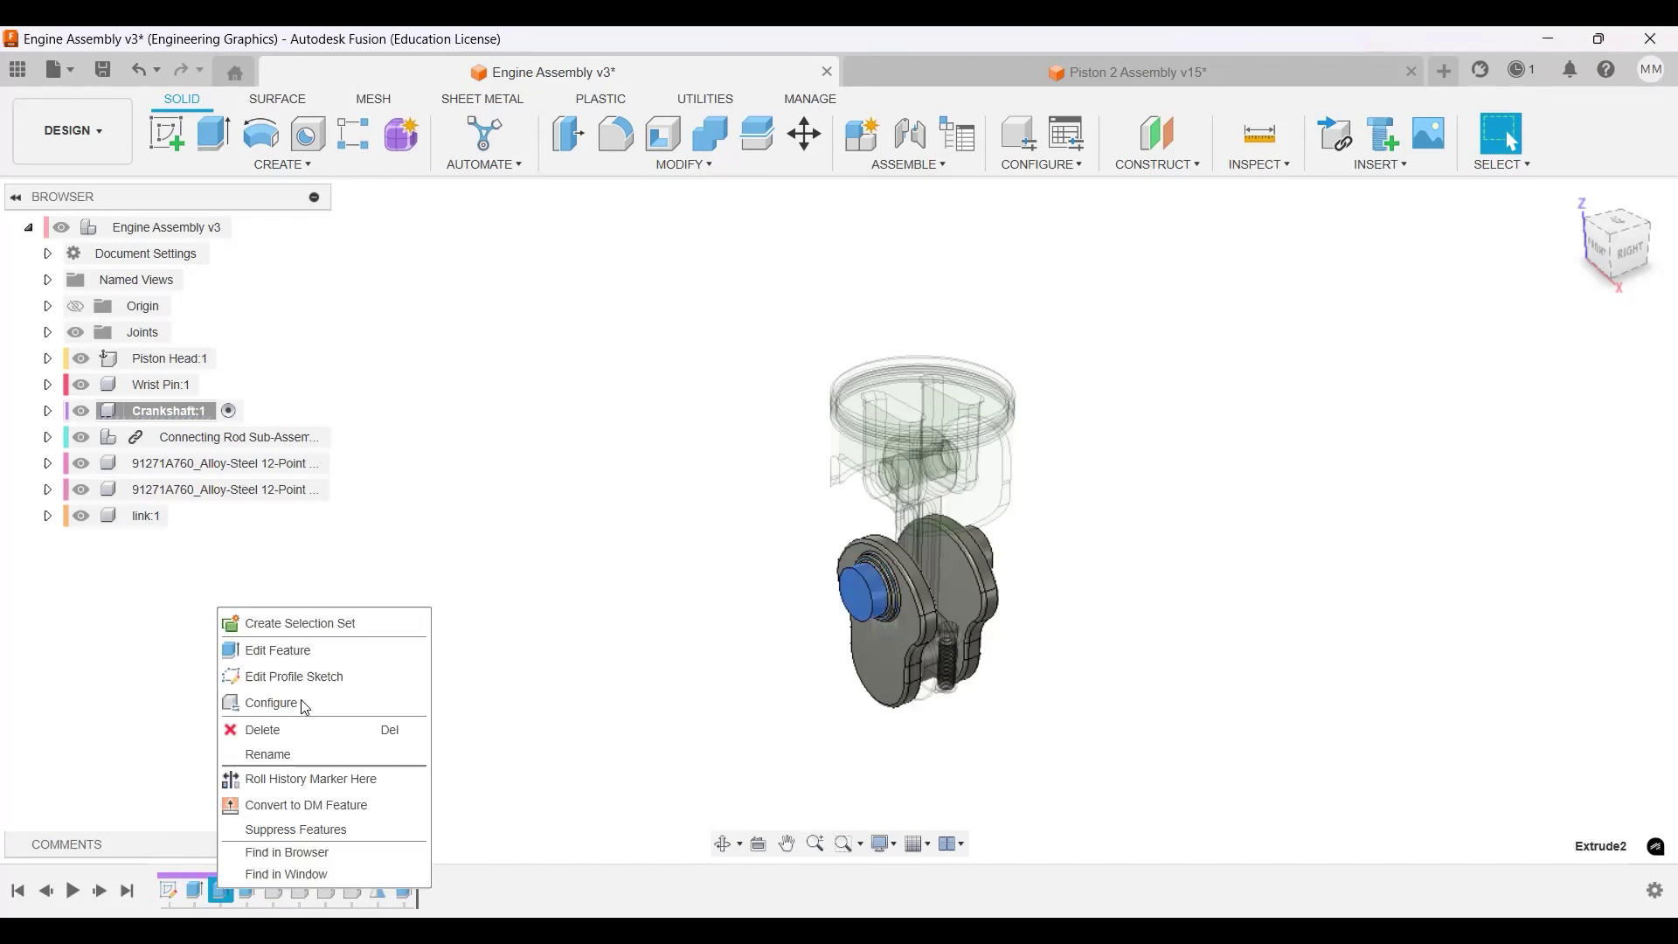
pyautogui.click(311, 655)
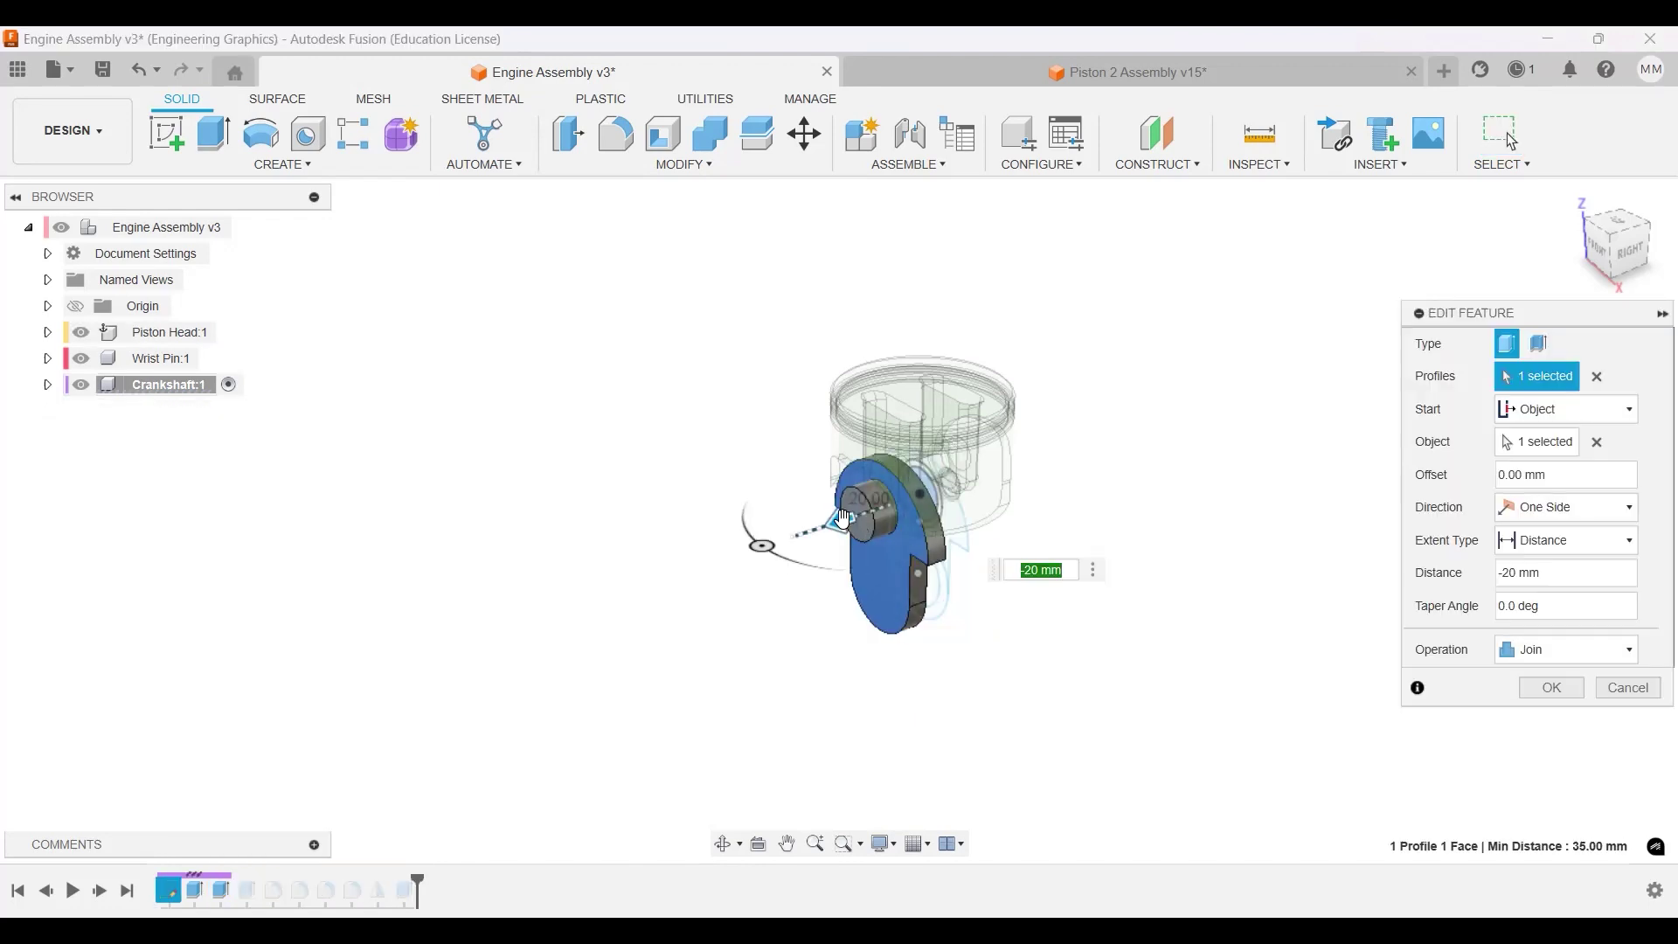
pyautogui.moveTo(844, 522); pyautogui.dragTo(804, 533)
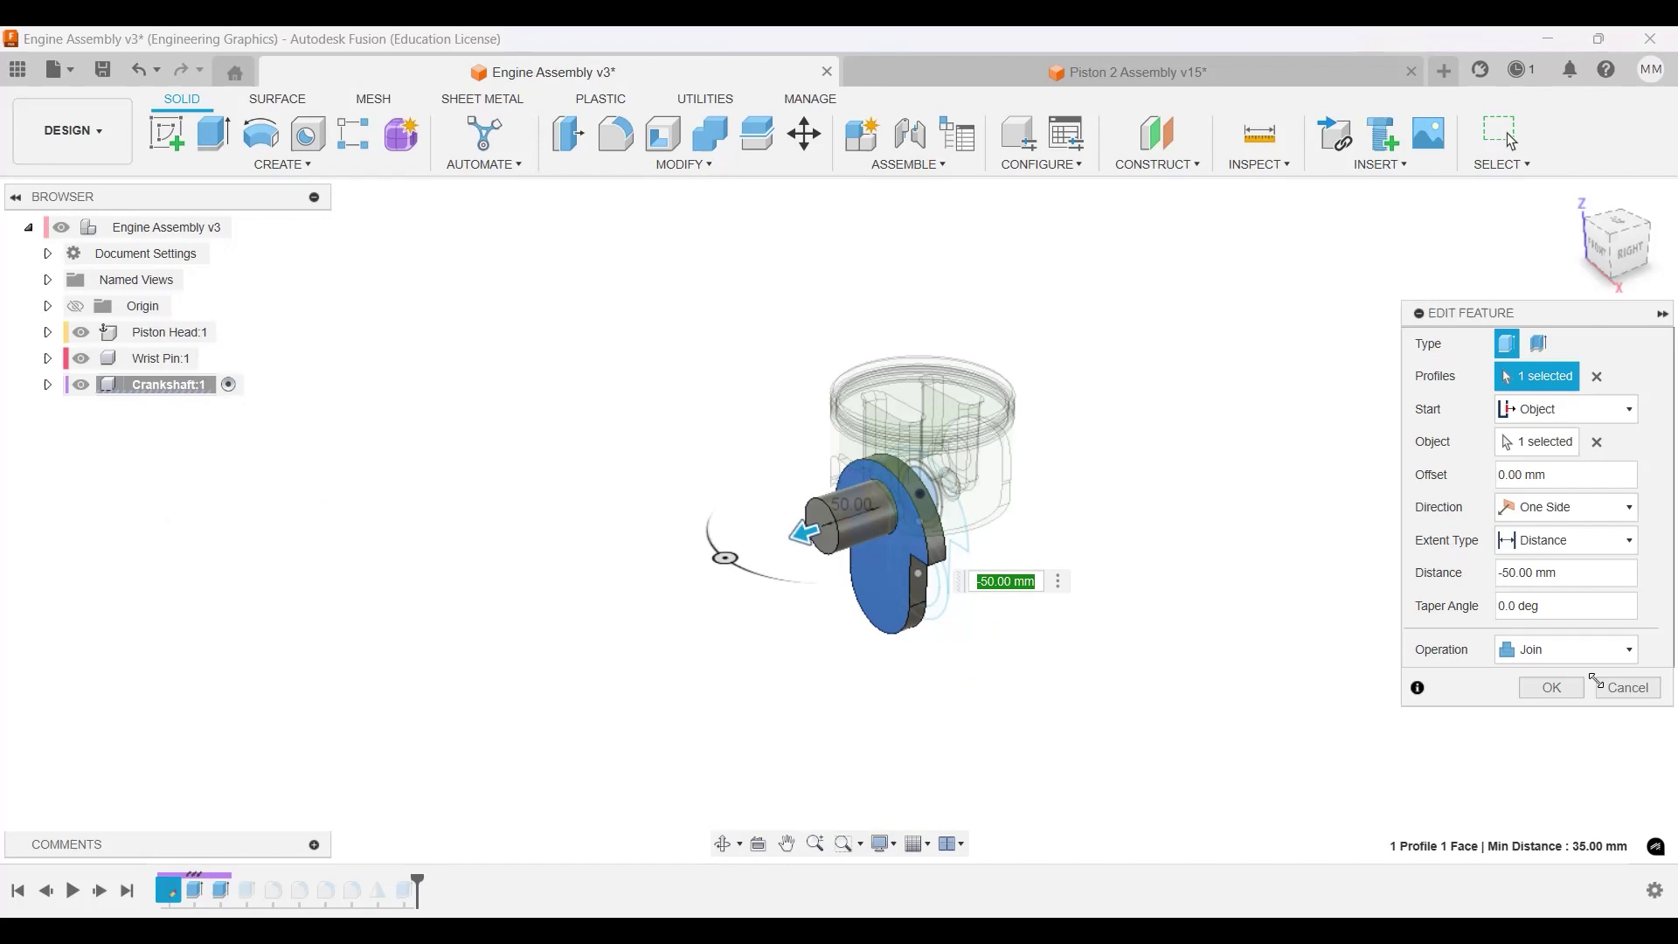
pyautogui.press('Return')
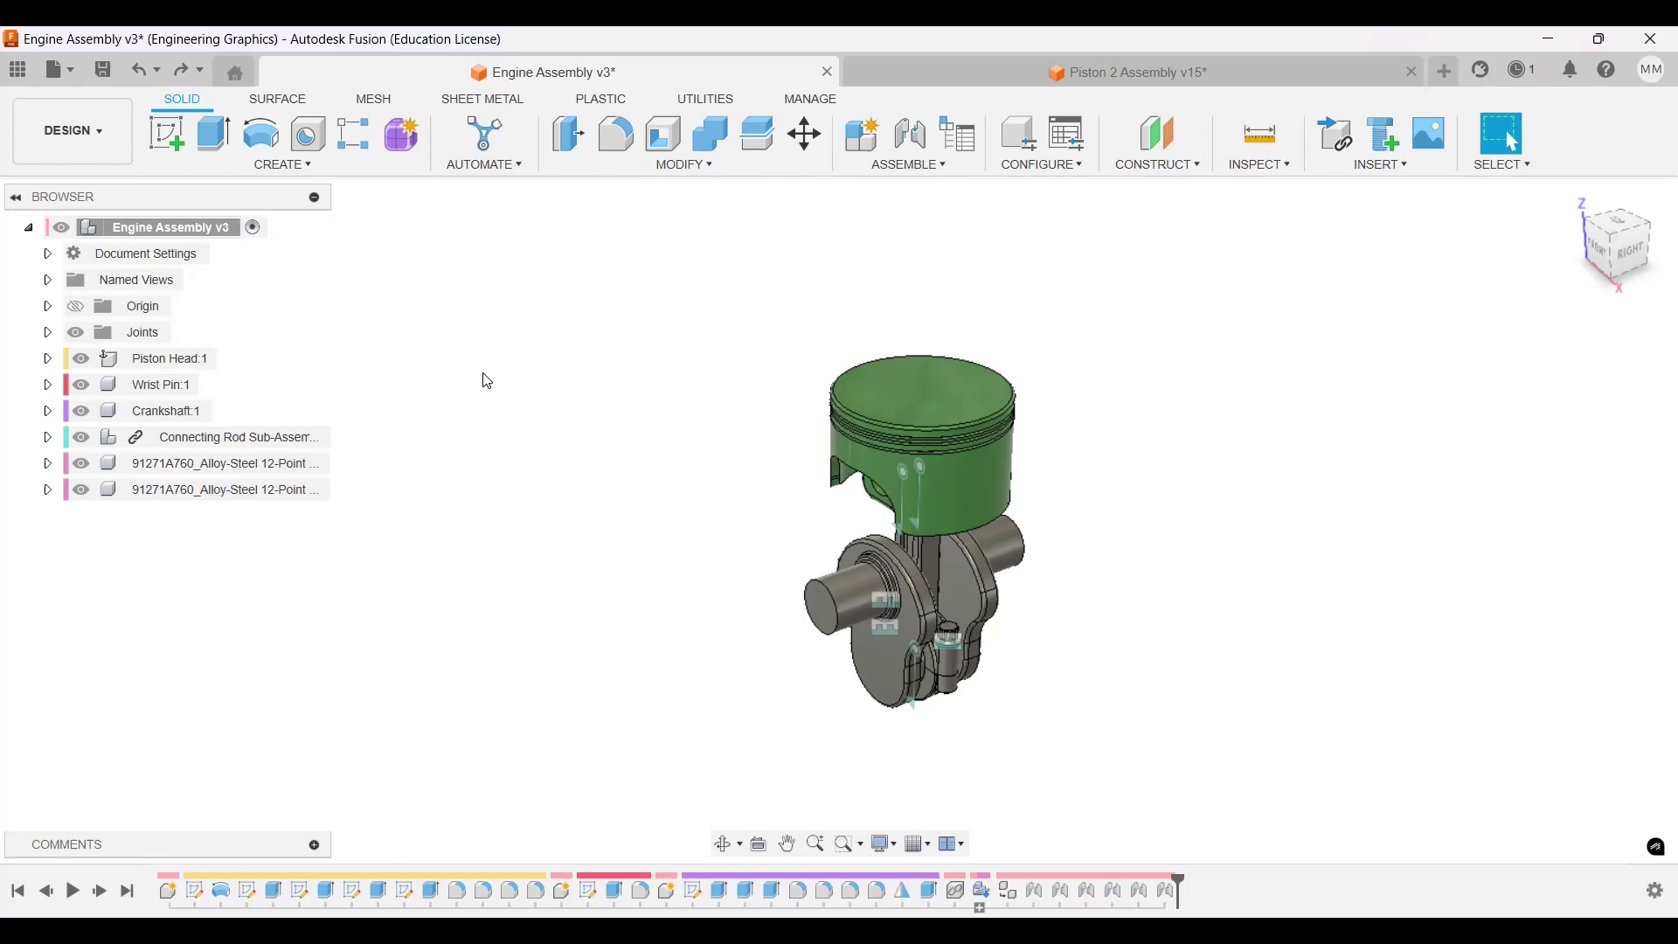
# Sketch a 60 mm diameter circle on the journal's end face, concentric with the journal, and finish the sketch.
pyautogui.click(182, 138)
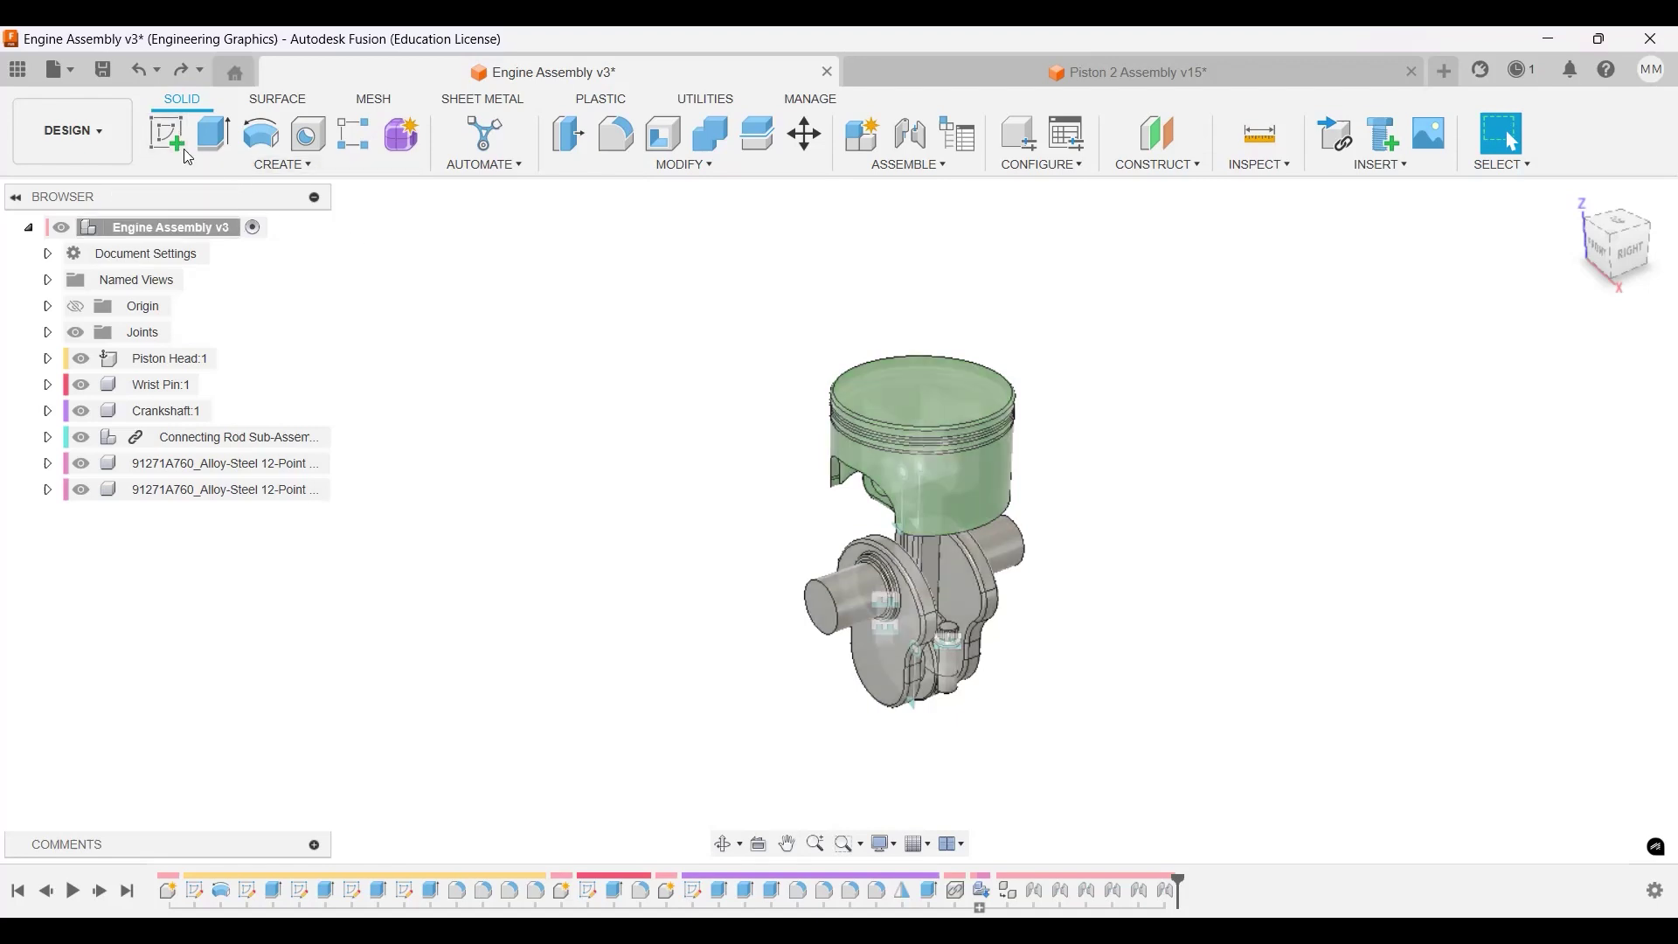
pyautogui.scroll(2, 891, 679)
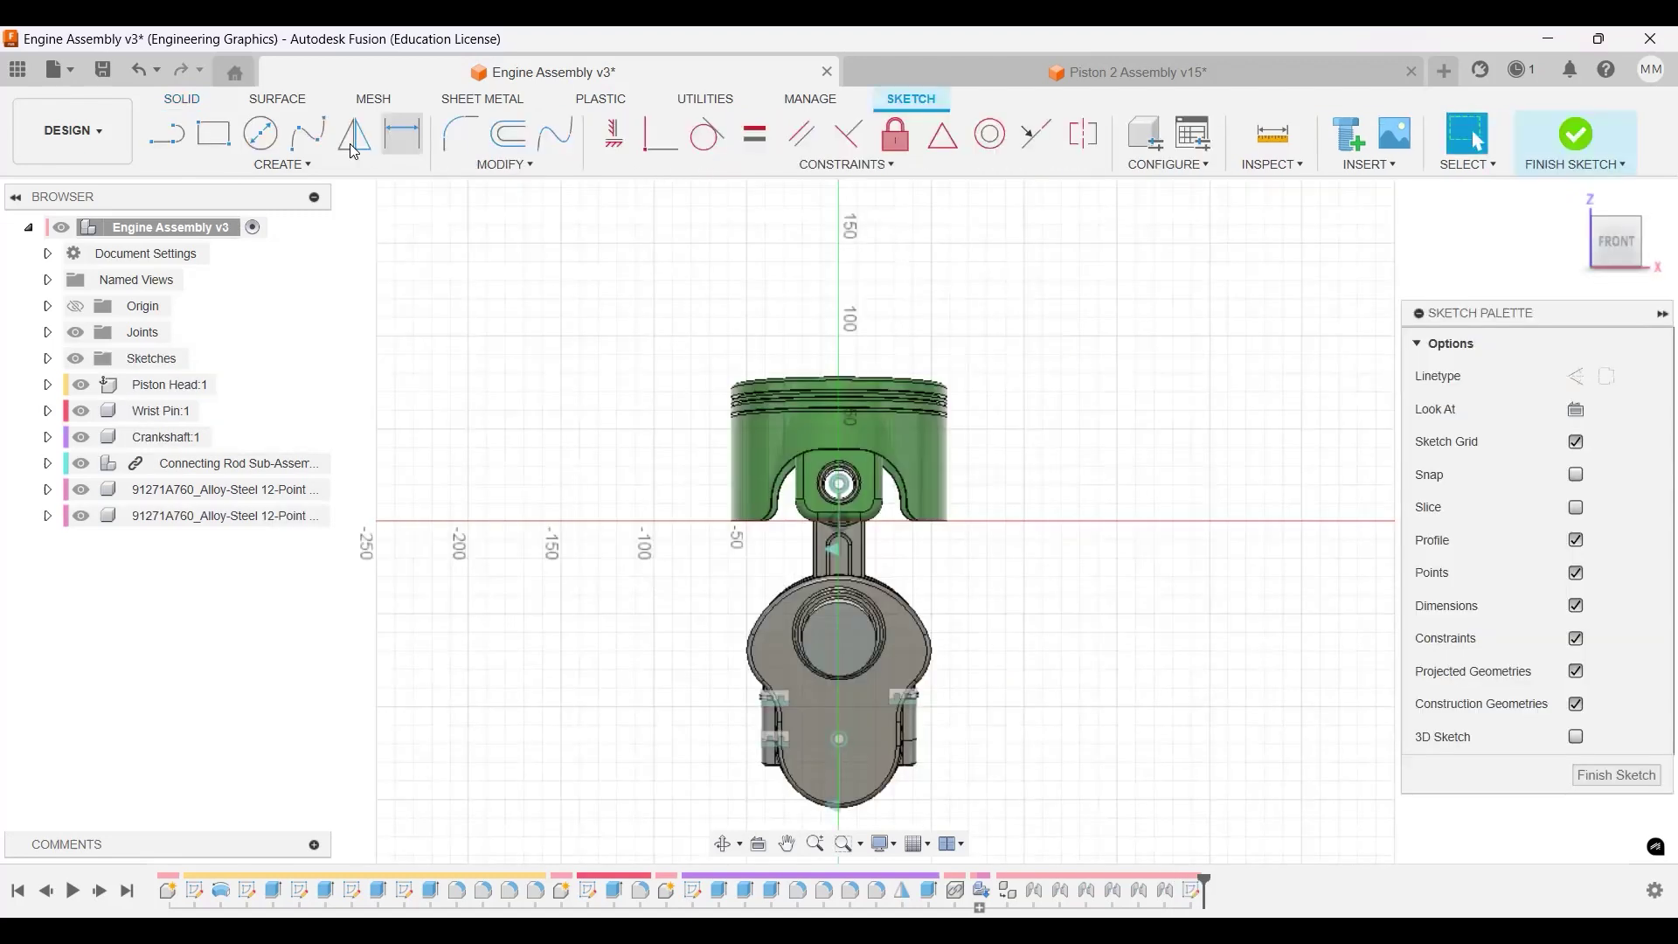
pyautogui.press('c')
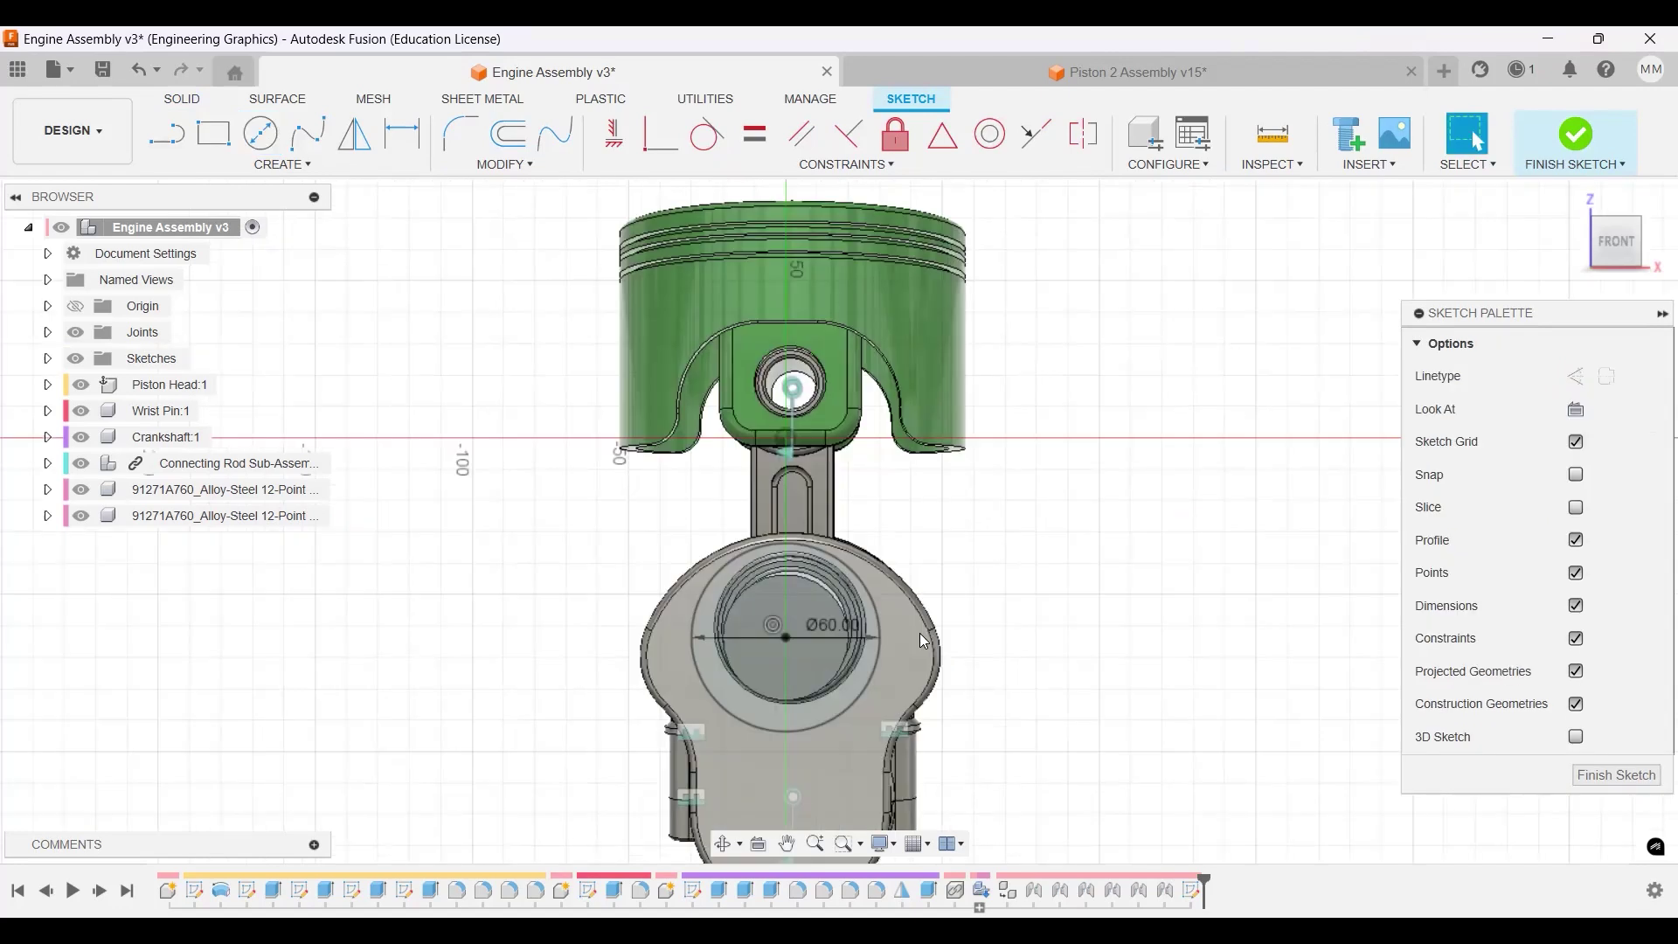
pyautogui.scroll(2, 924, 641)
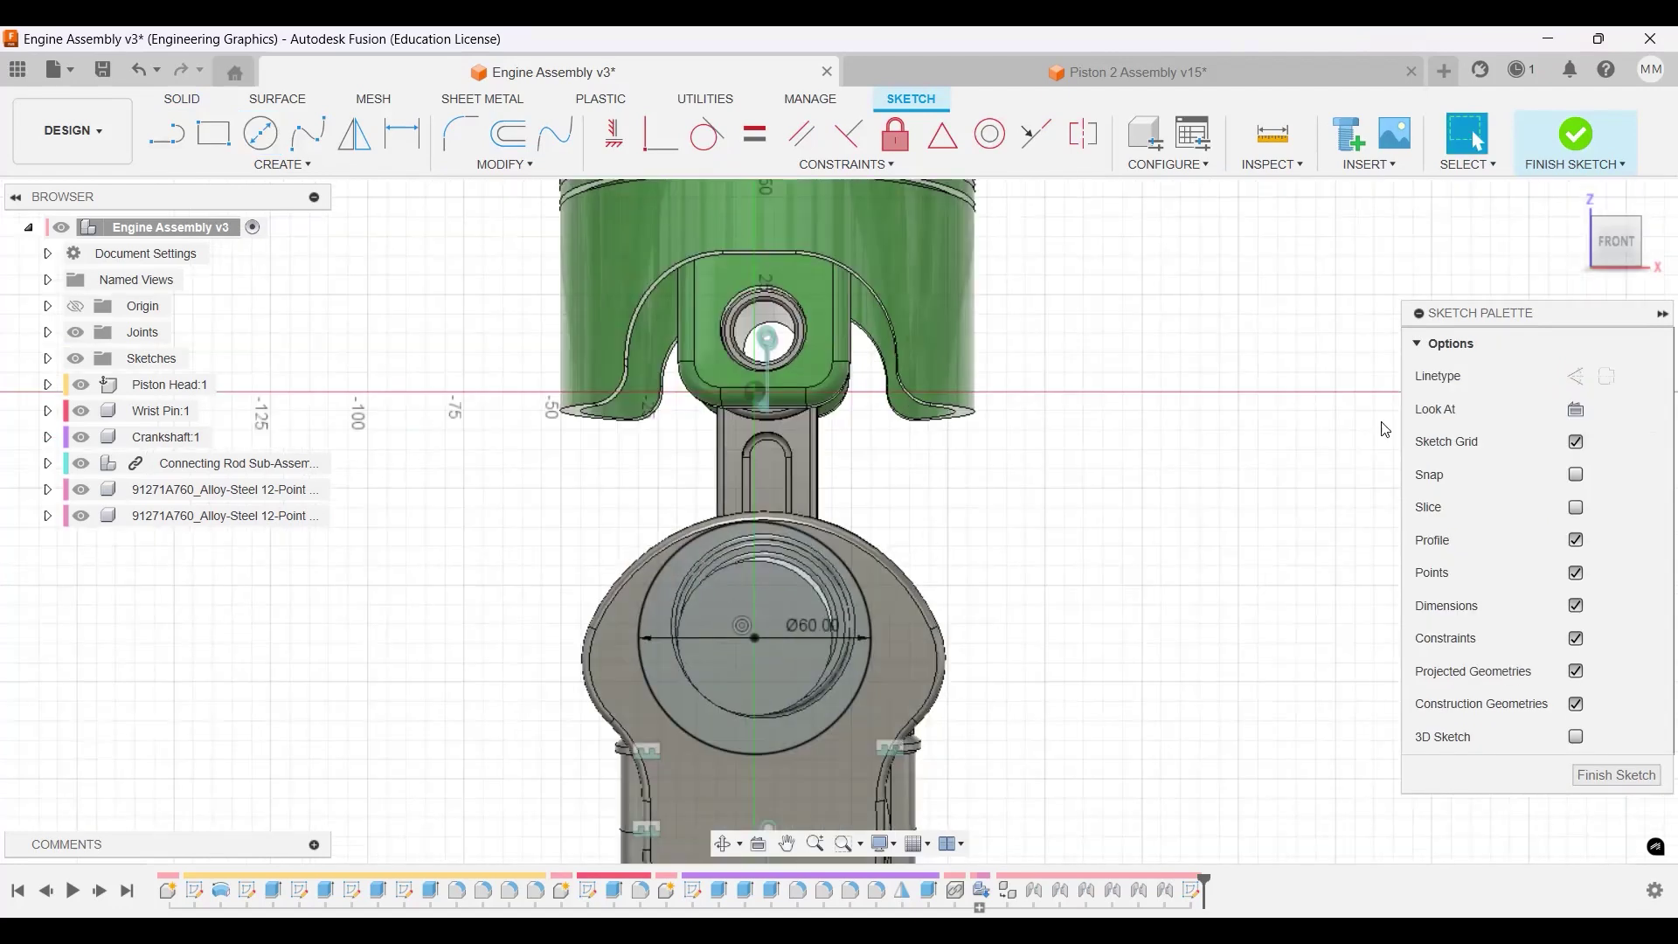
pyautogui.click(1584, 140)
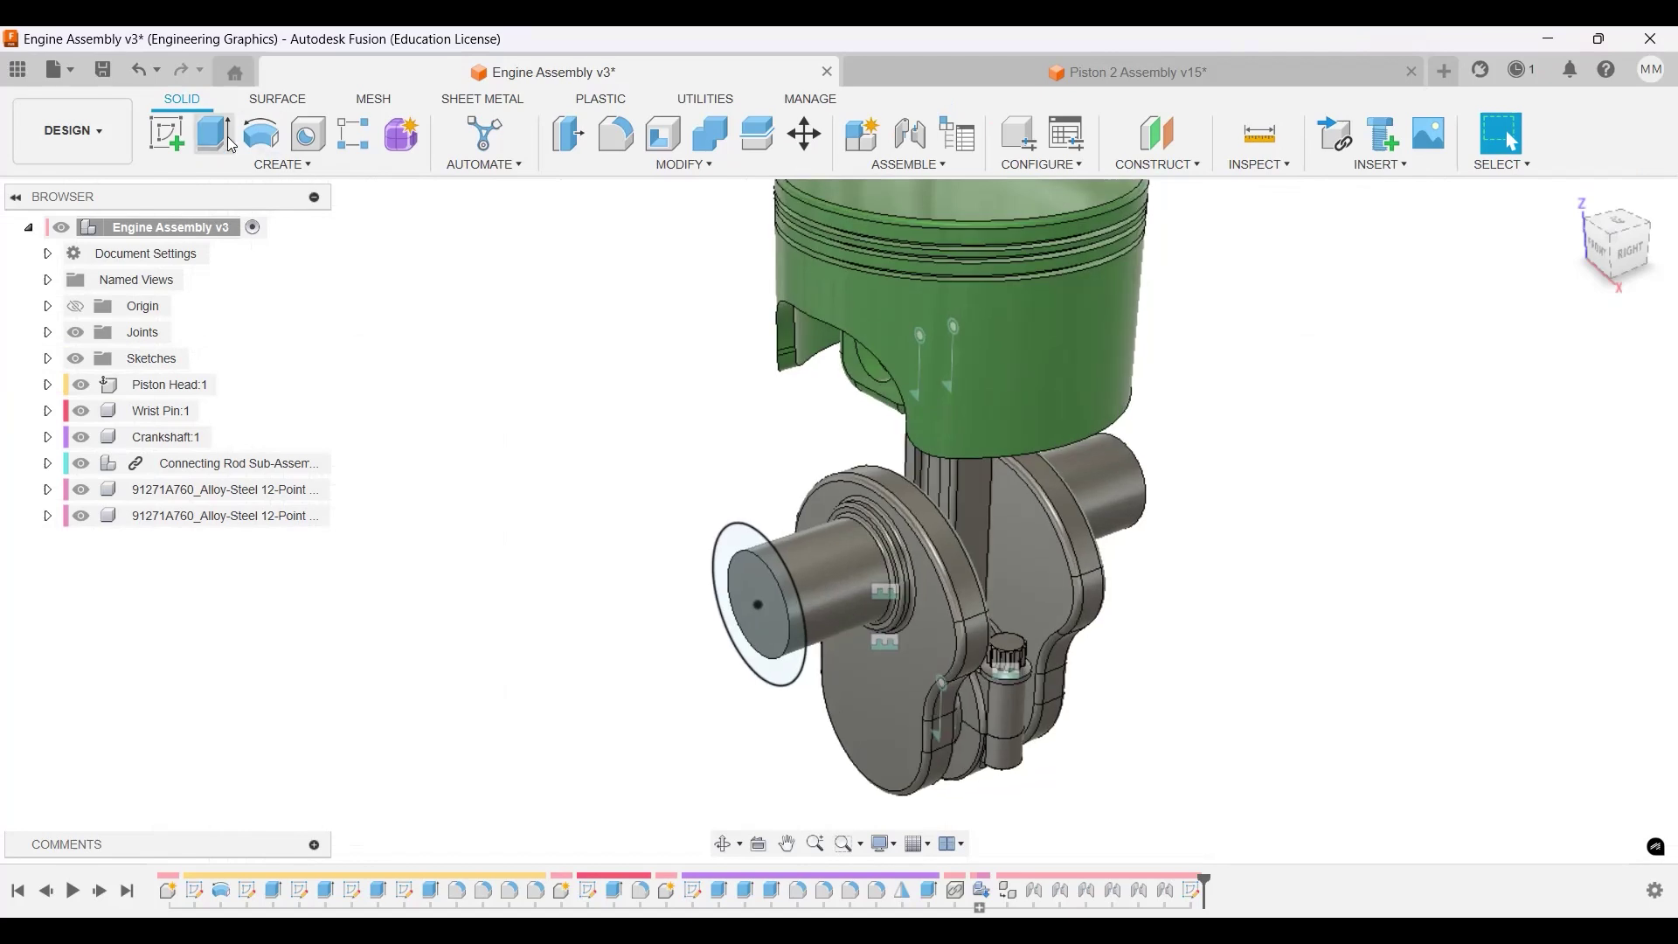
# Extrude the ring profile around the journal by -40 mm as a new component.
pyautogui.click(214, 135)
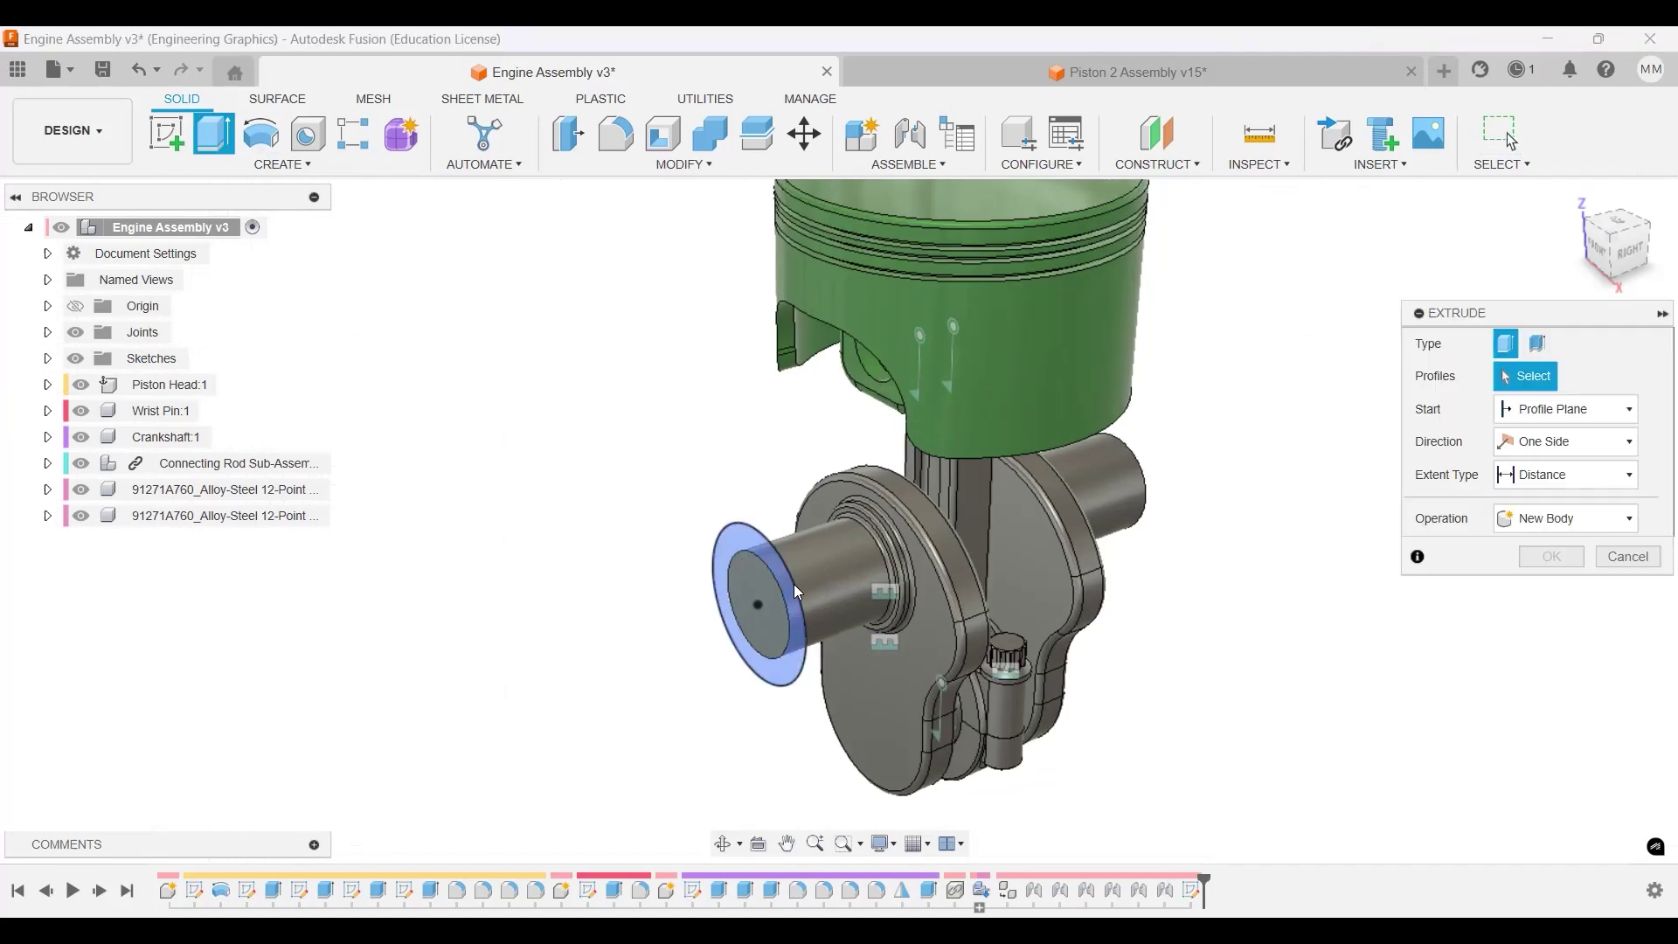
pyautogui.click(852, 619)
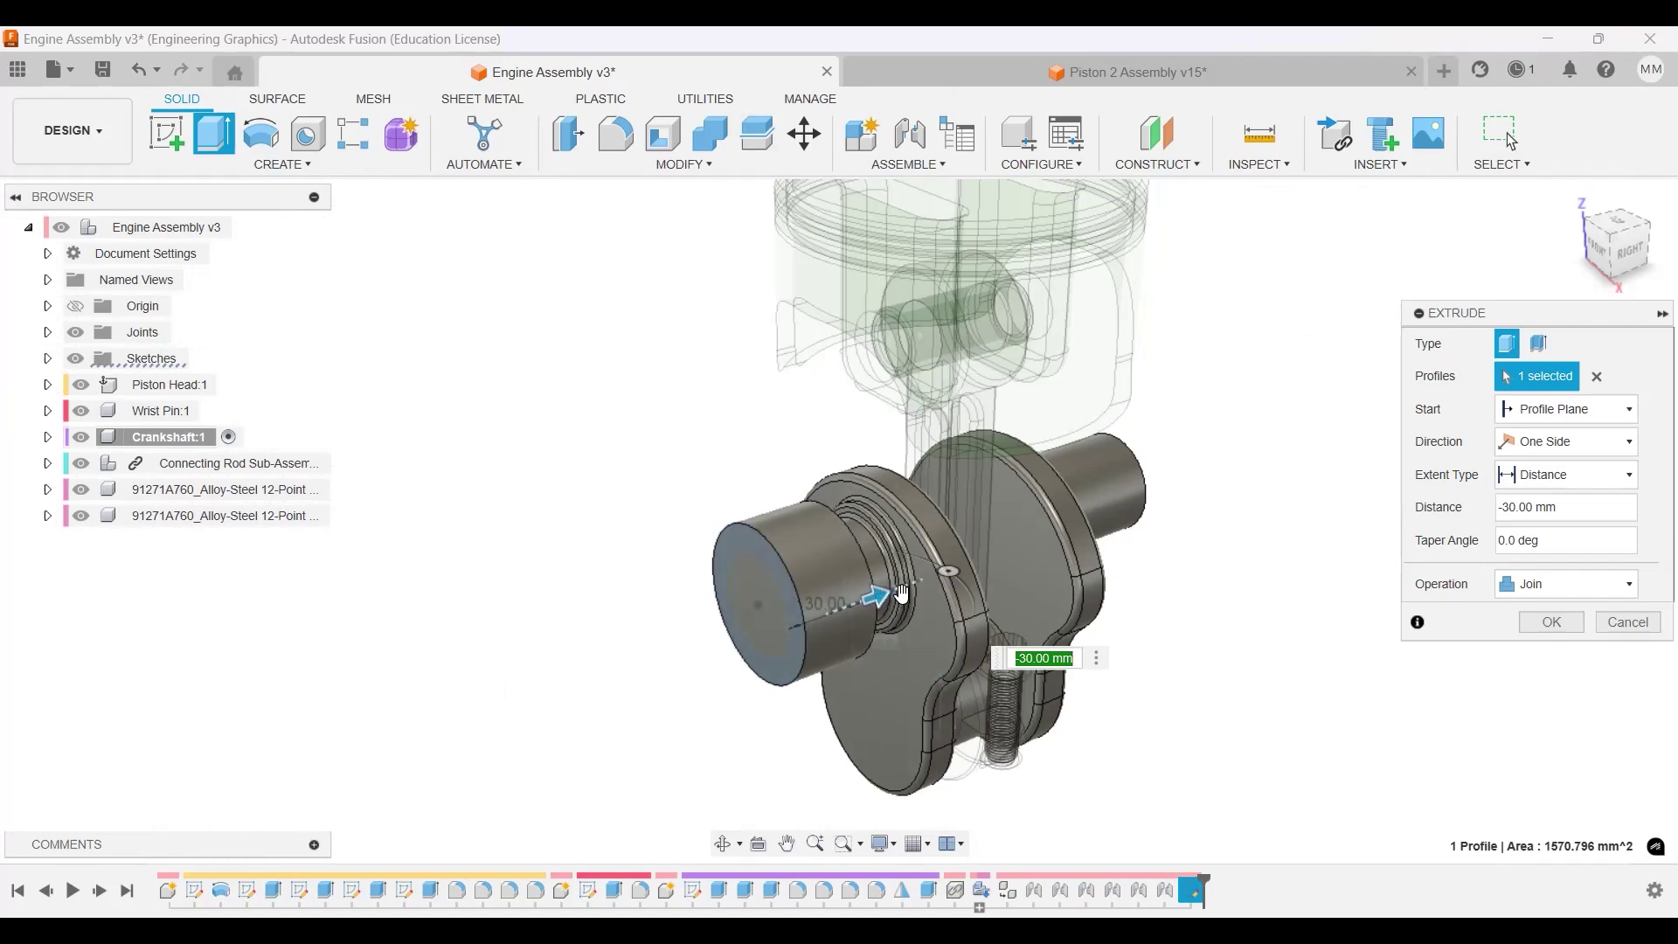
pyautogui.write('-40')
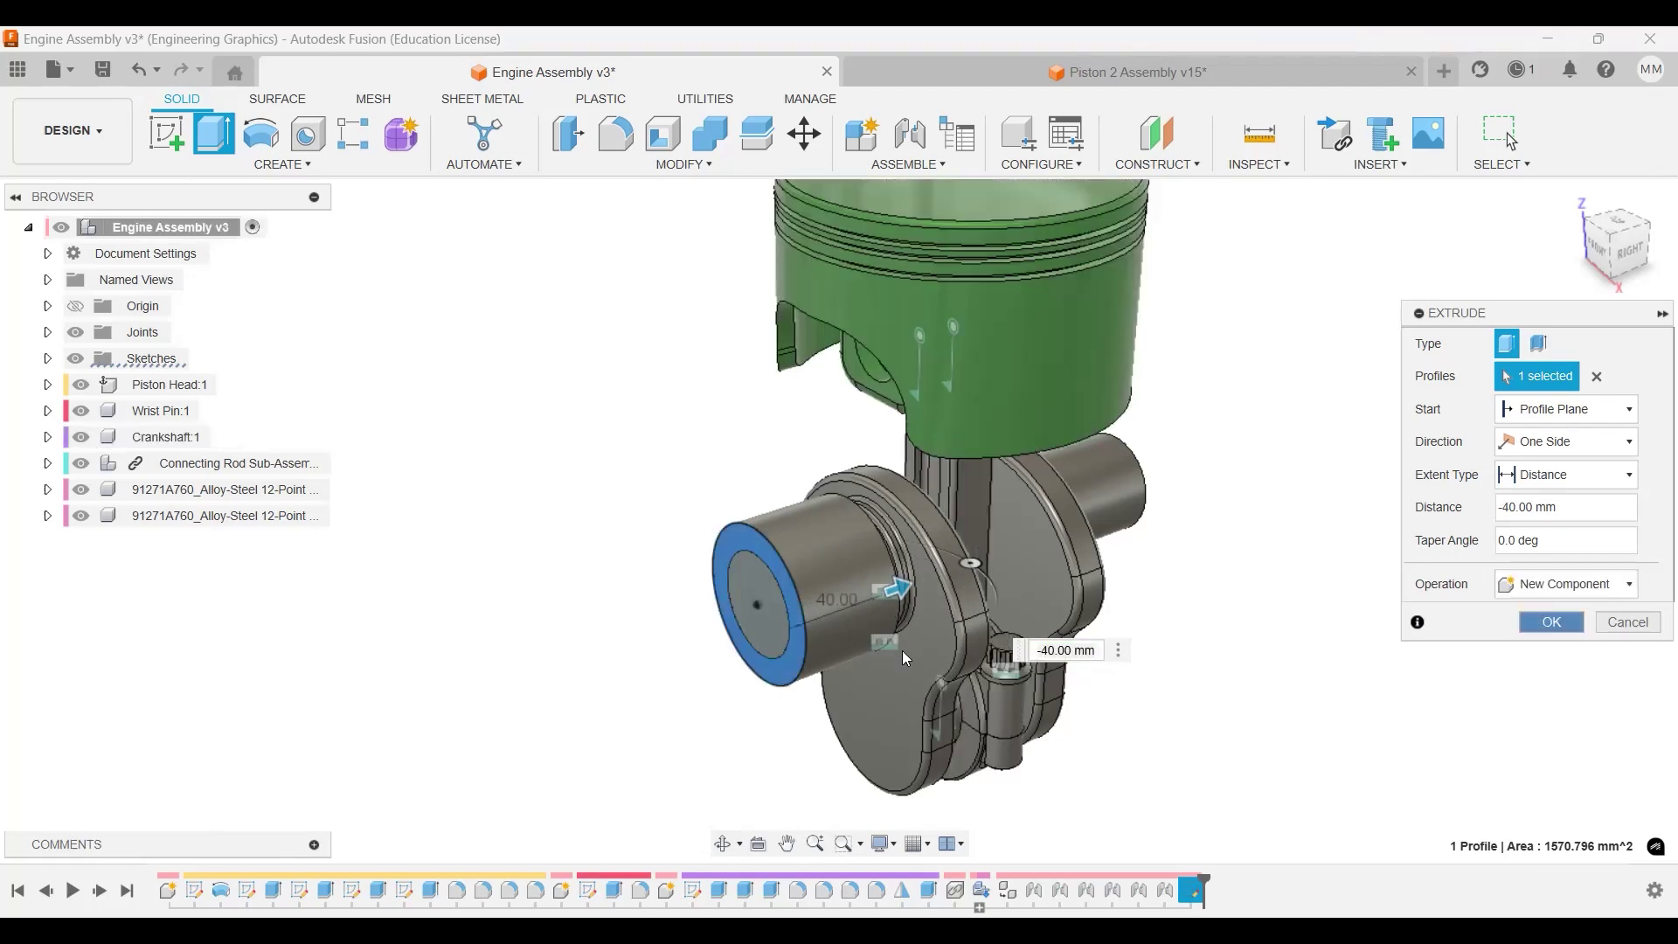
pyautogui.press('Return')
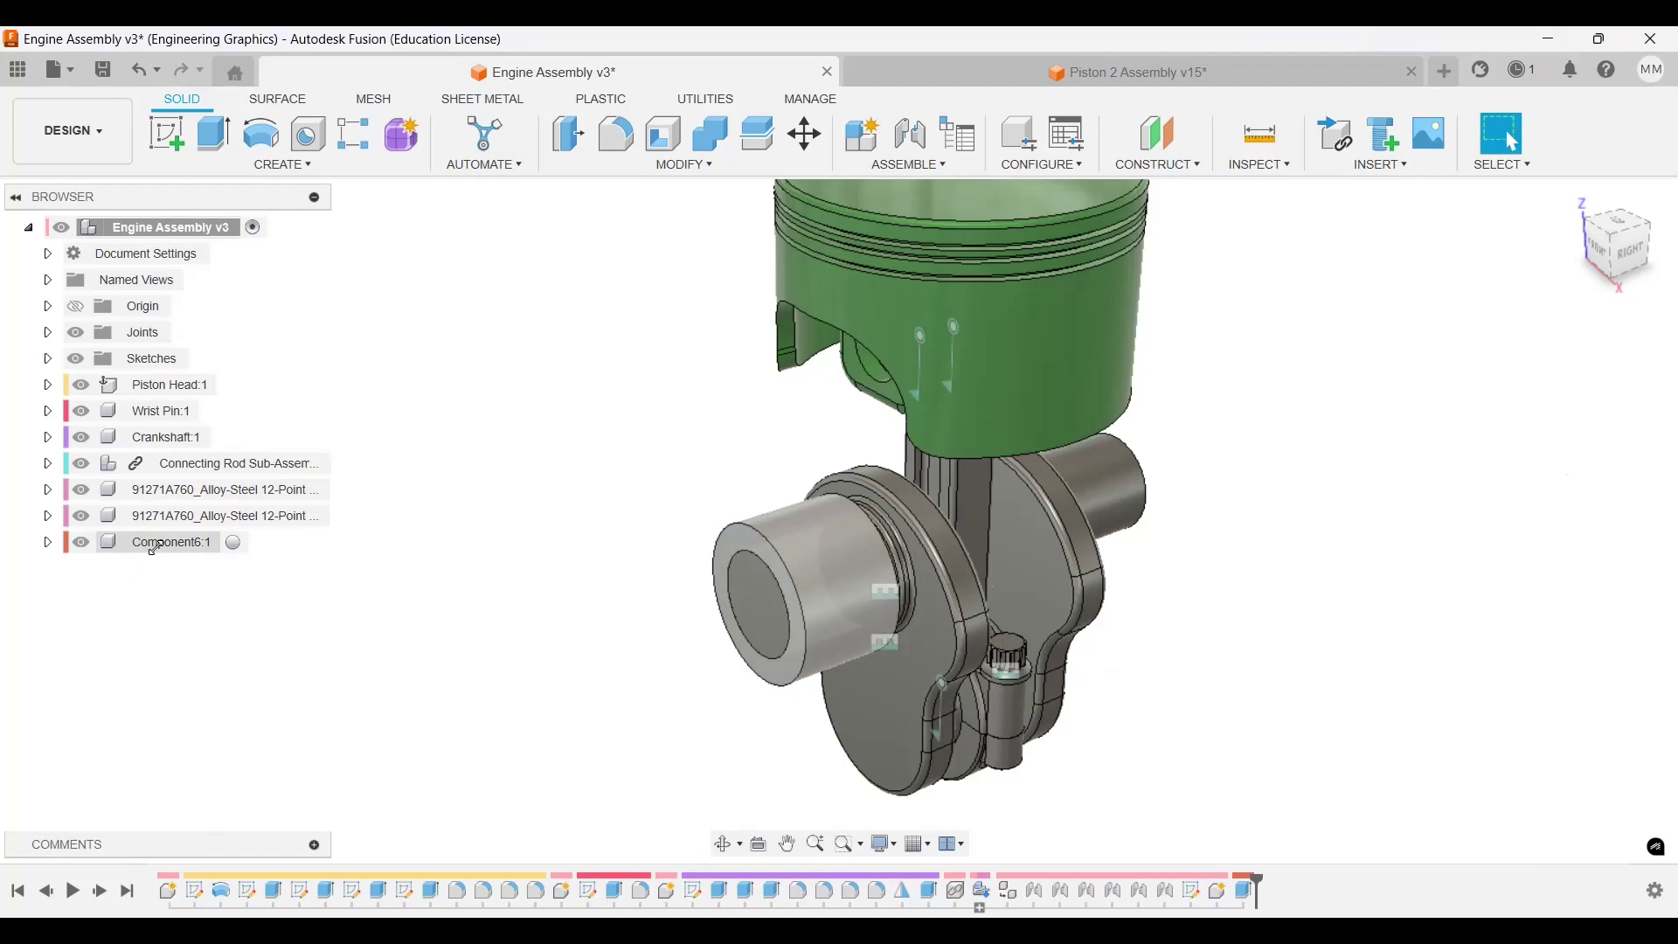
# Ground the new ring component to its parent and release the Piston Head from its ground.
pyautogui.rightClick(157, 544)
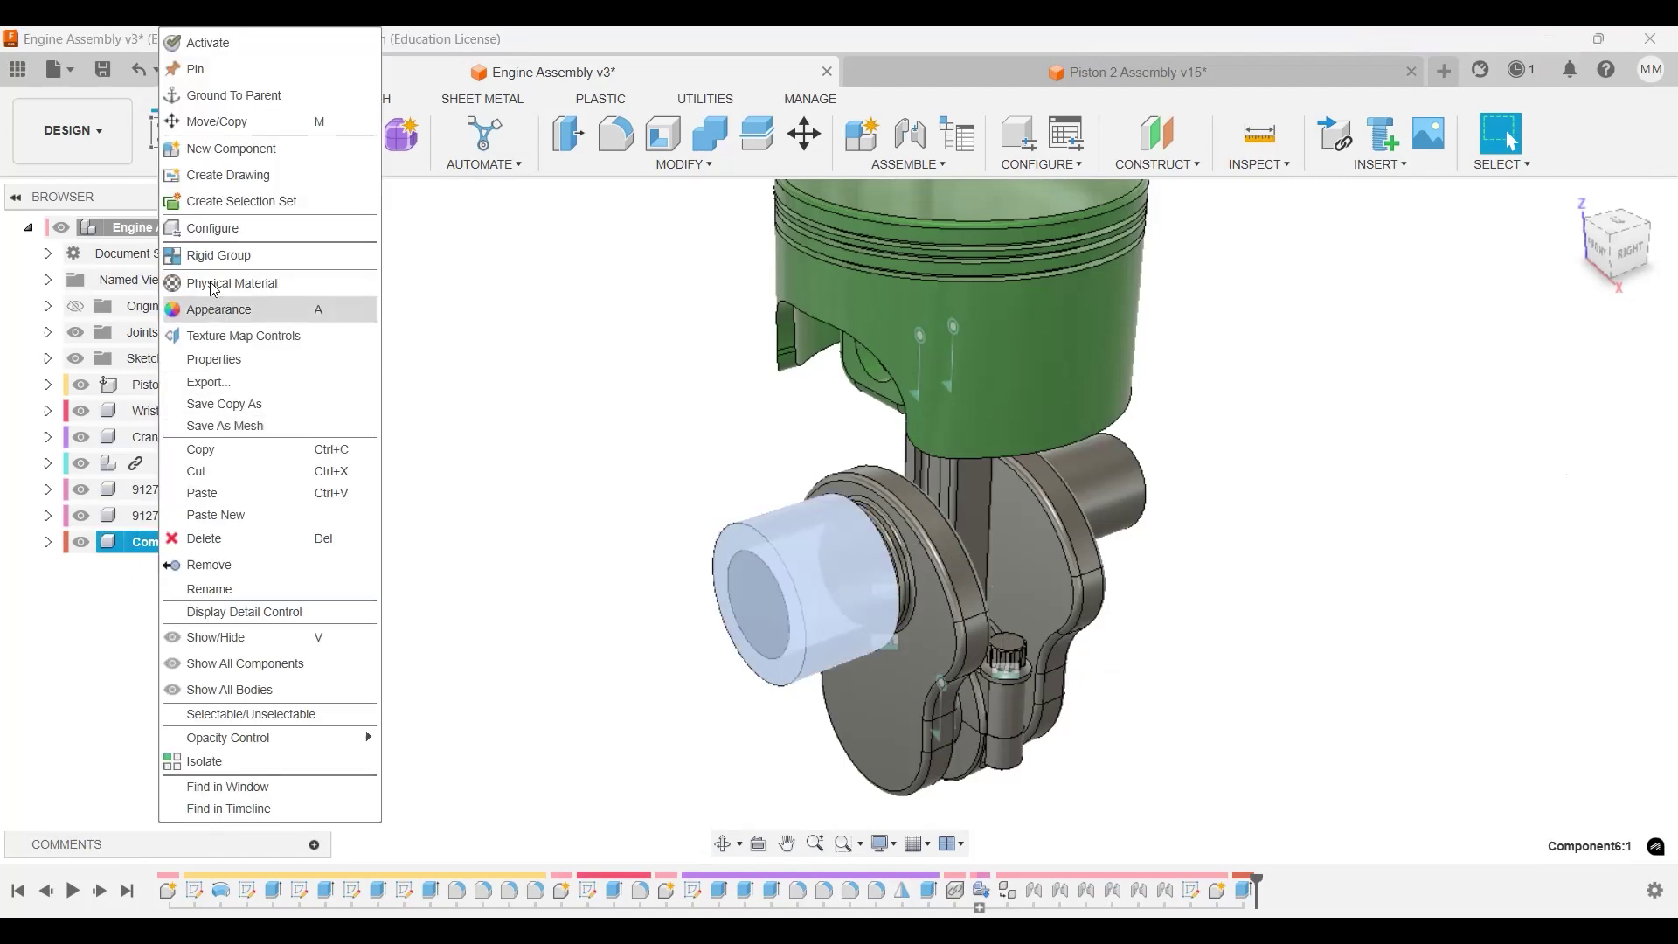
pyautogui.click(236, 94)
pyautogui.scroll(-2, 995, 484)
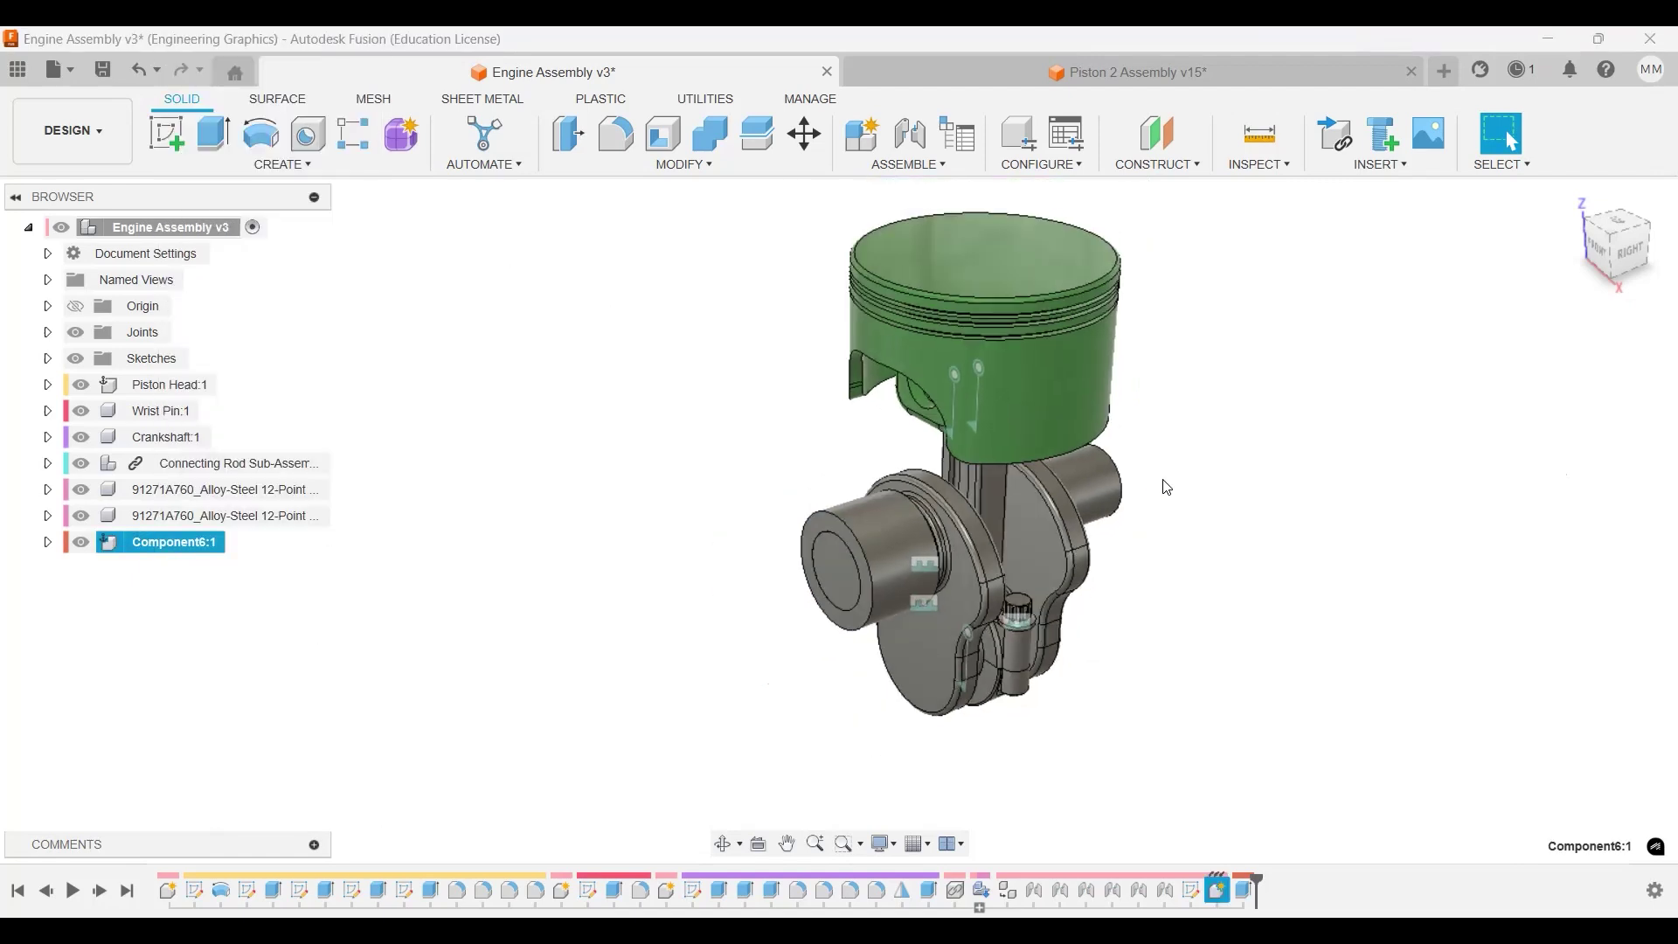
pyautogui.keyDown('shift'); pyautogui.moveTo(1161, 476); pyautogui.dragTo(944, 332, button='middle'); pyautogui.keyUp('shift')
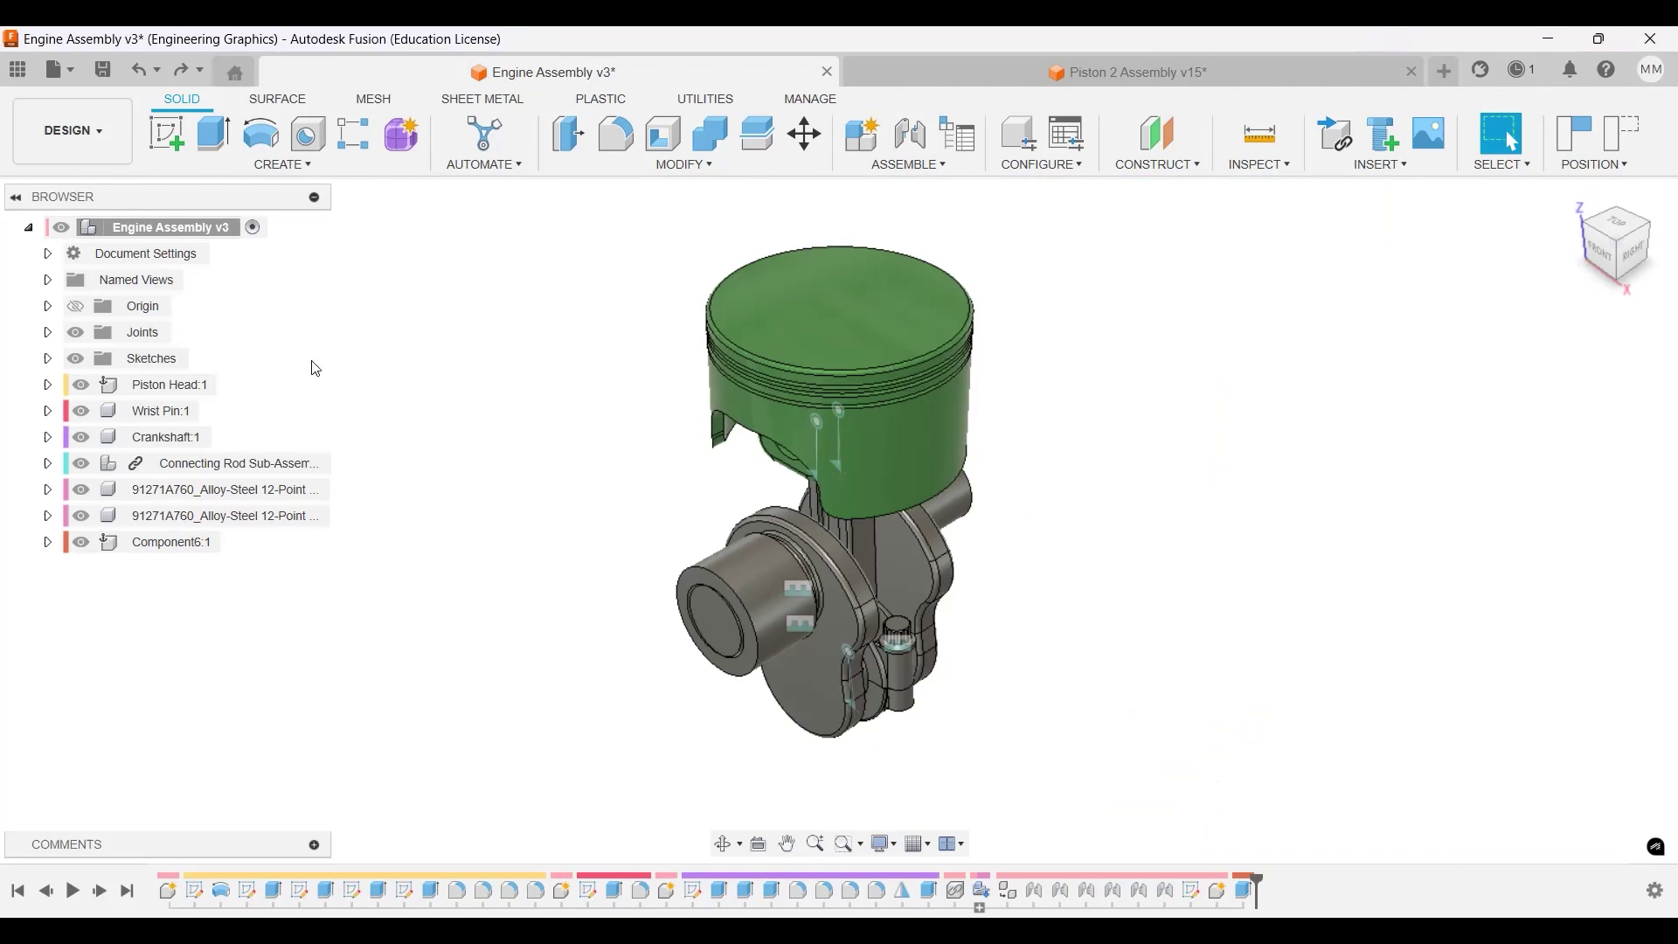
pyautogui.rightClick(121, 387)
pyautogui.press('Escape')
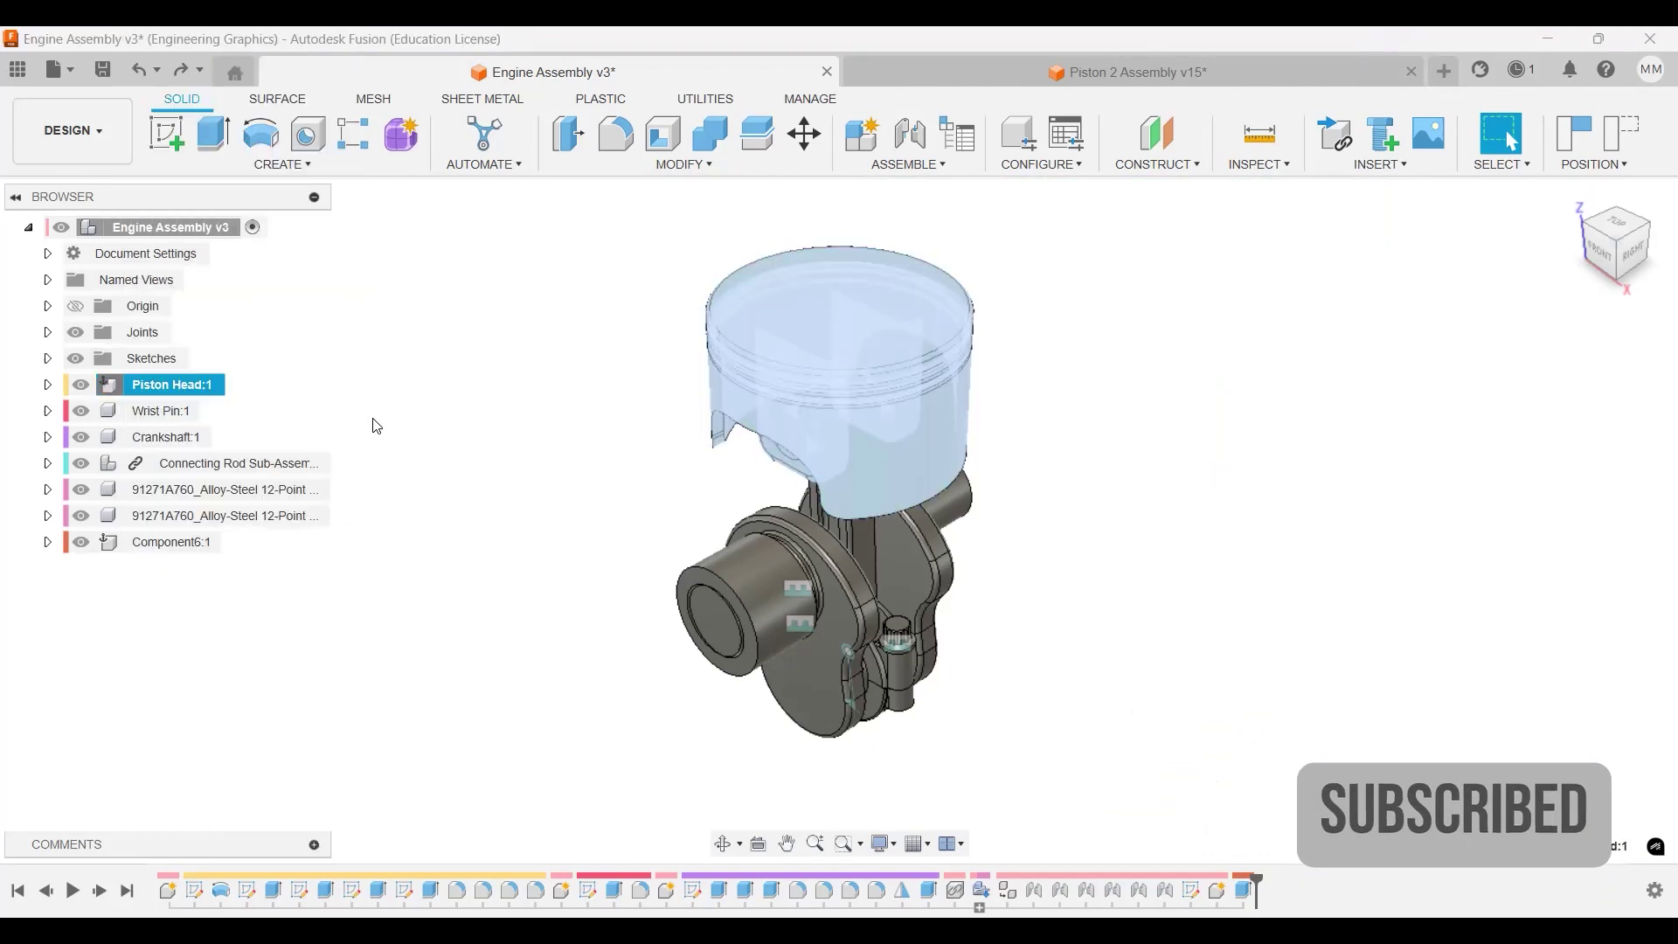
pyautogui.click(644, 487)
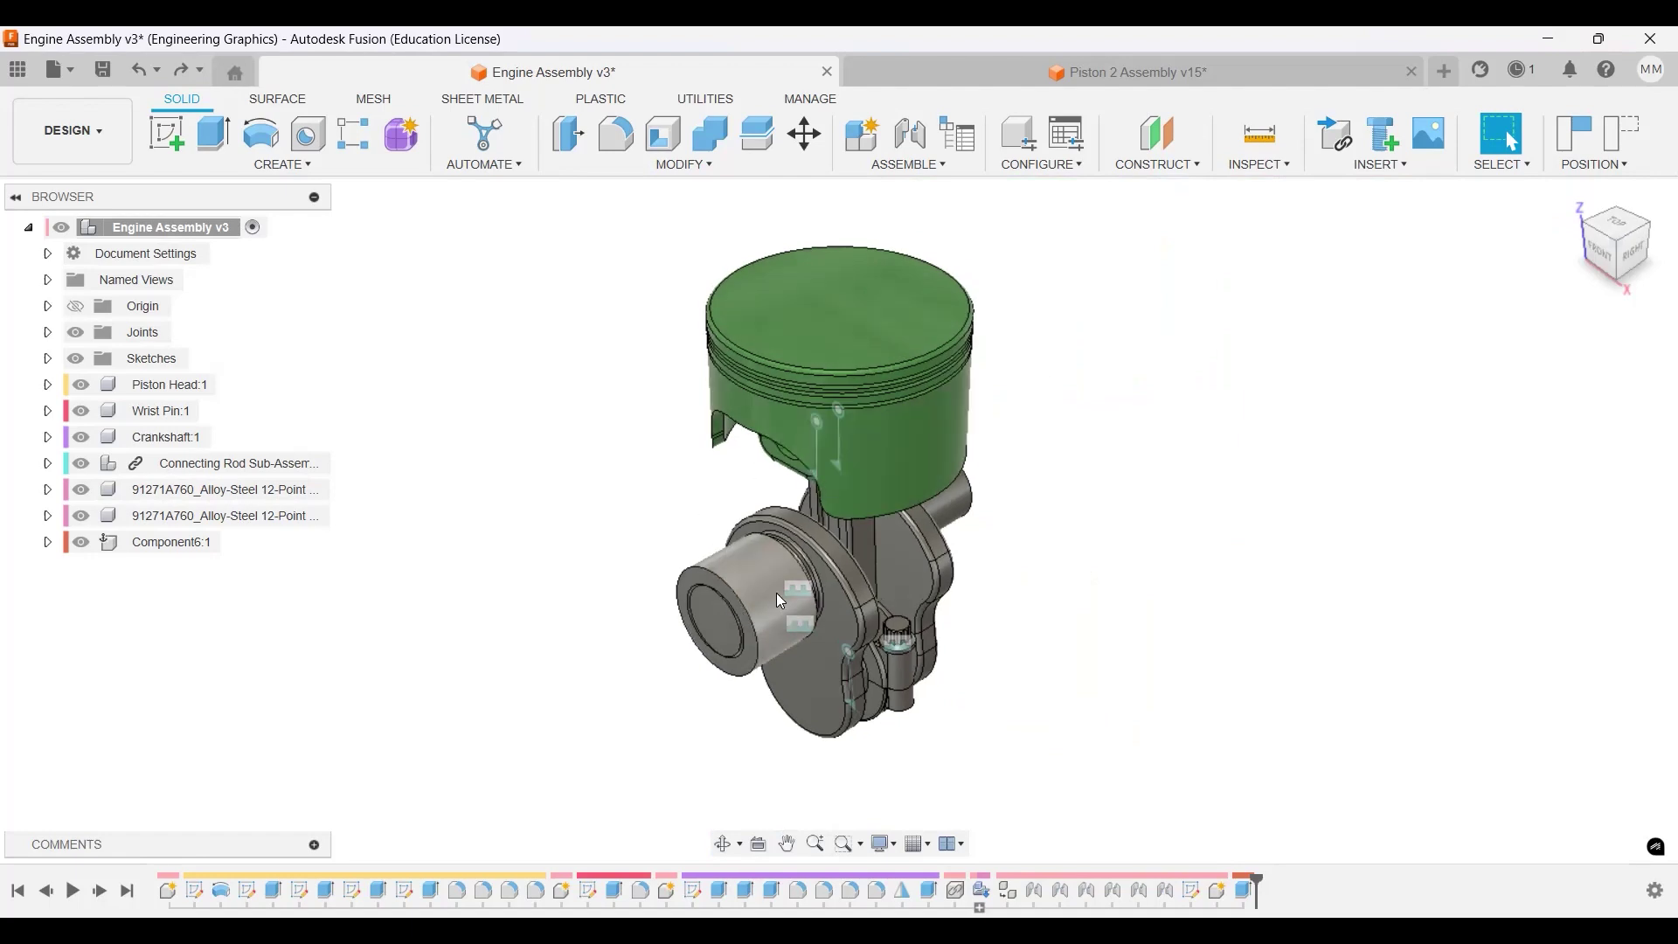
# Pull the crankshaft out of the grounded ring and join its journal end centre to the centre of the ring's outer opening.
pyautogui.scroll(2, 825, 616)
pyautogui.scroll(3, 753, 660)
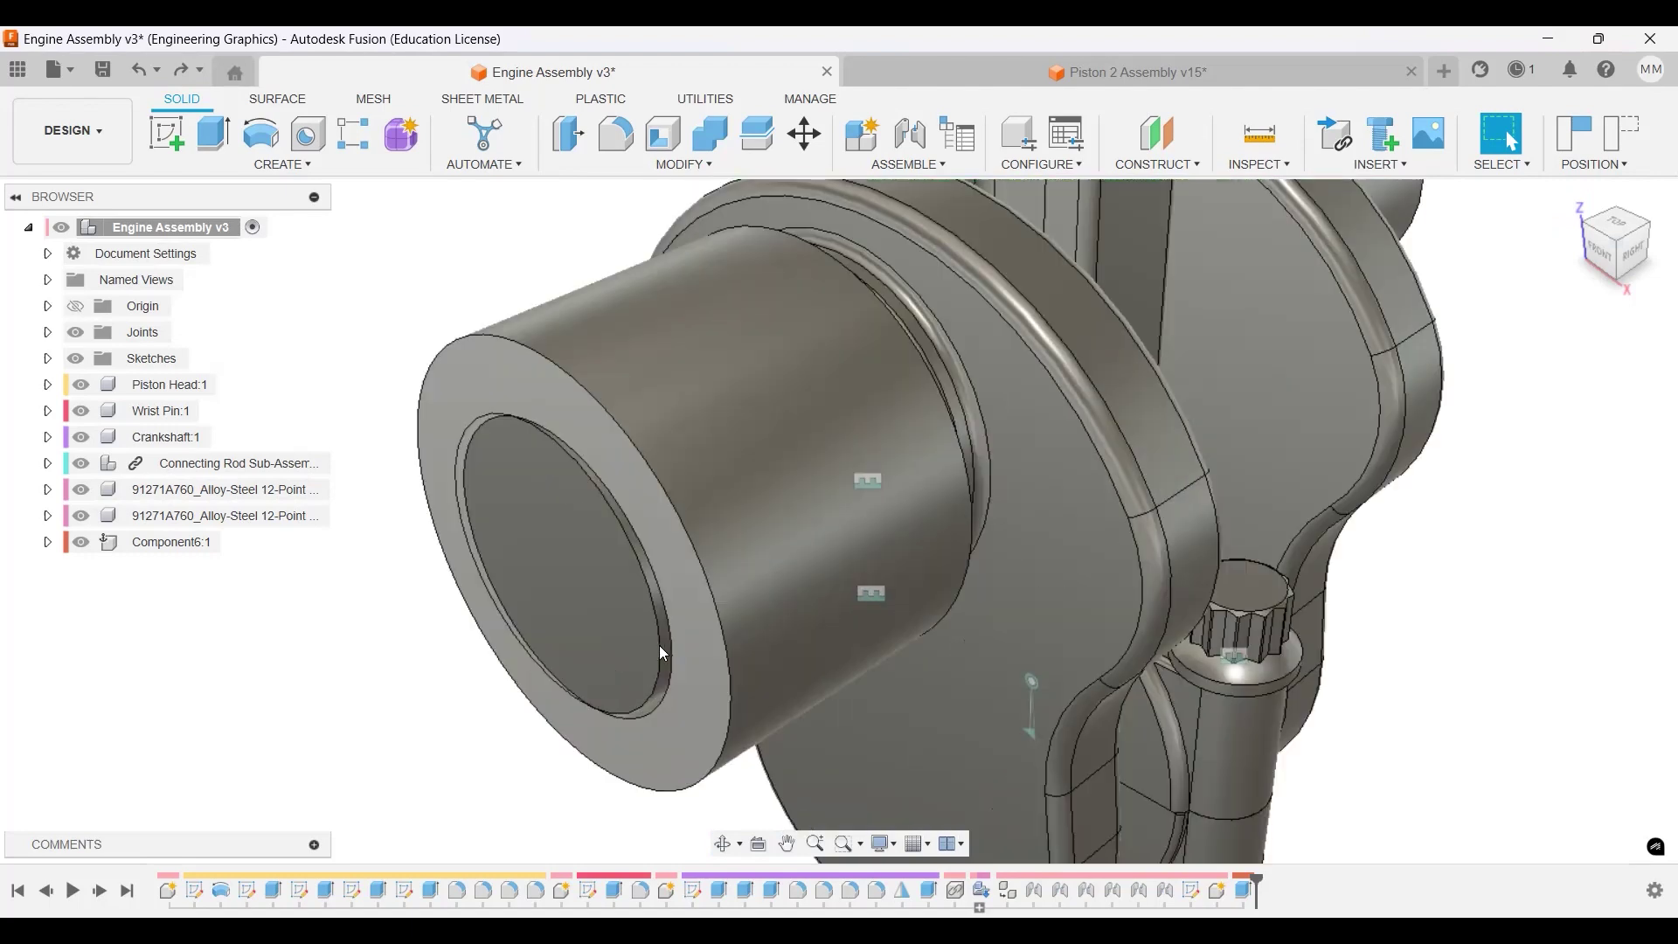
pyautogui.keyDown('shift'); pyautogui.moveTo(685, 627); pyautogui.dragTo(1366, 429, button='middle'); pyautogui.keyUp('shift')
pyautogui.moveTo(1366, 428); pyautogui.dragTo(1551, 429)
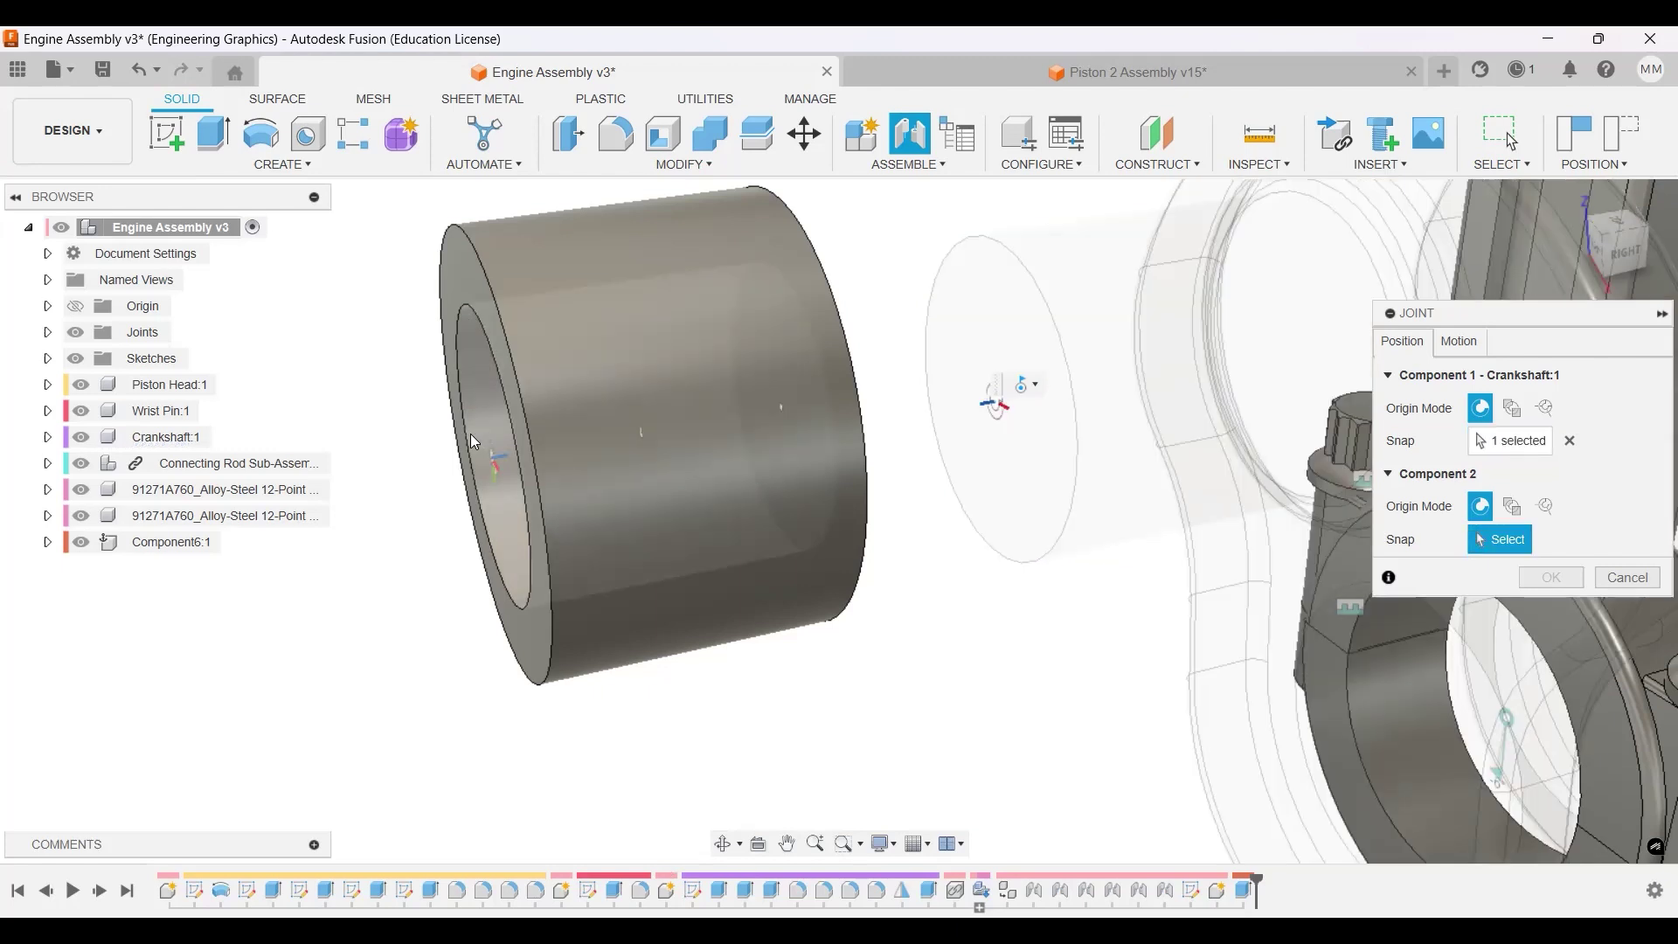
pyautogui.click(530, 446)
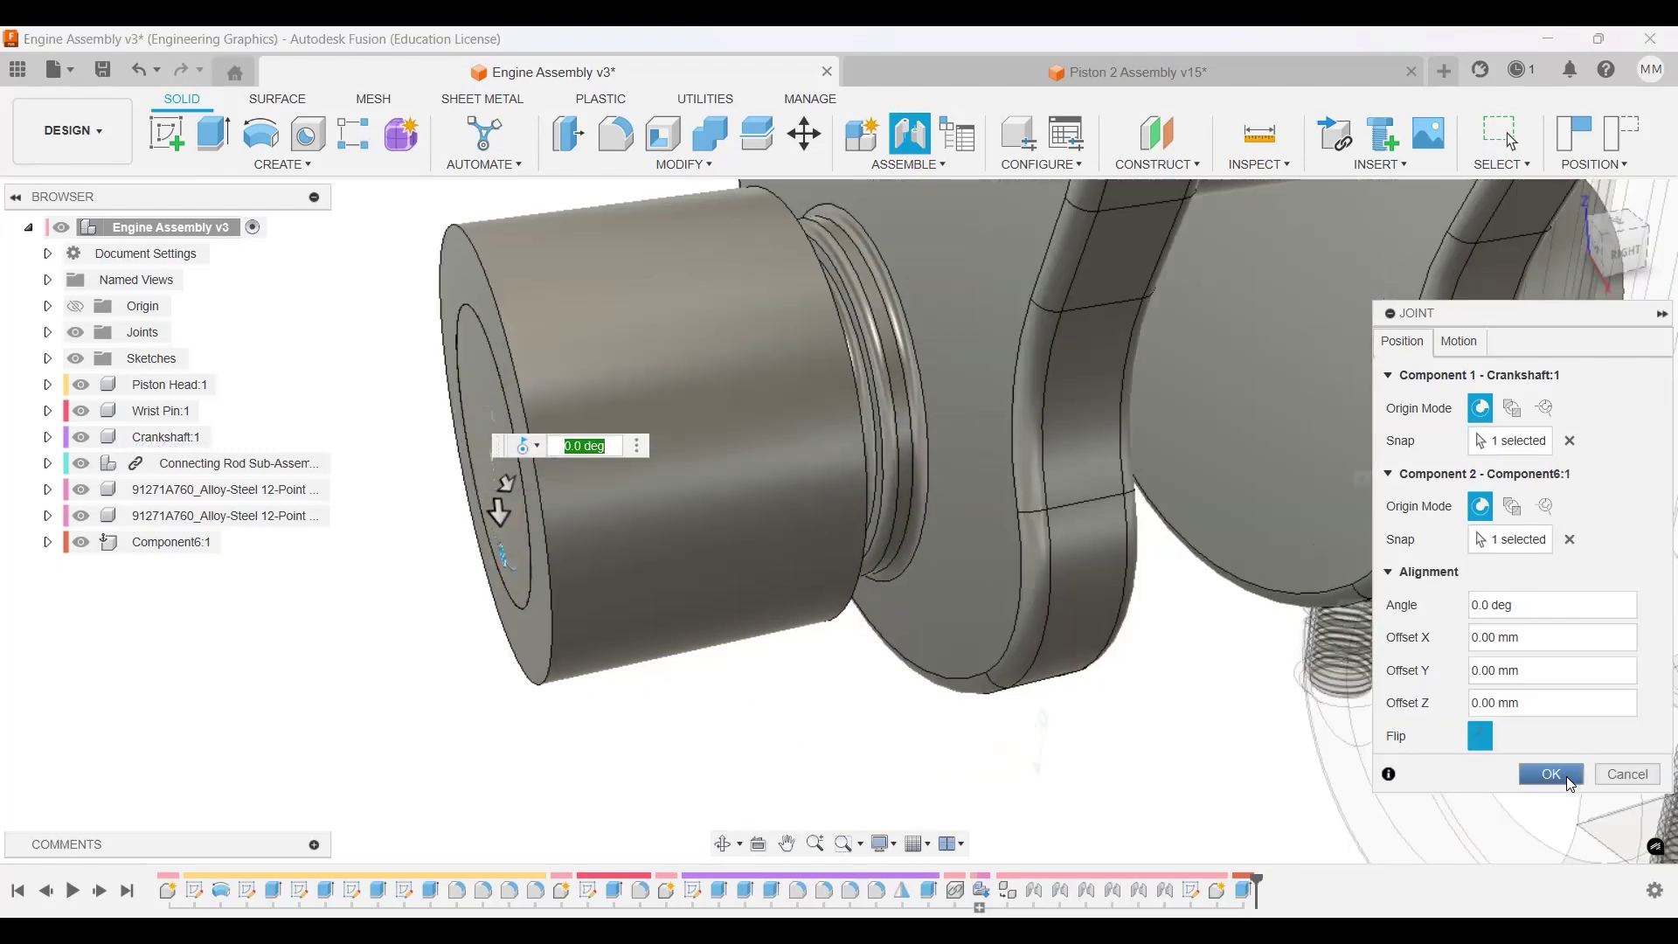
pyautogui.click(1550, 774)
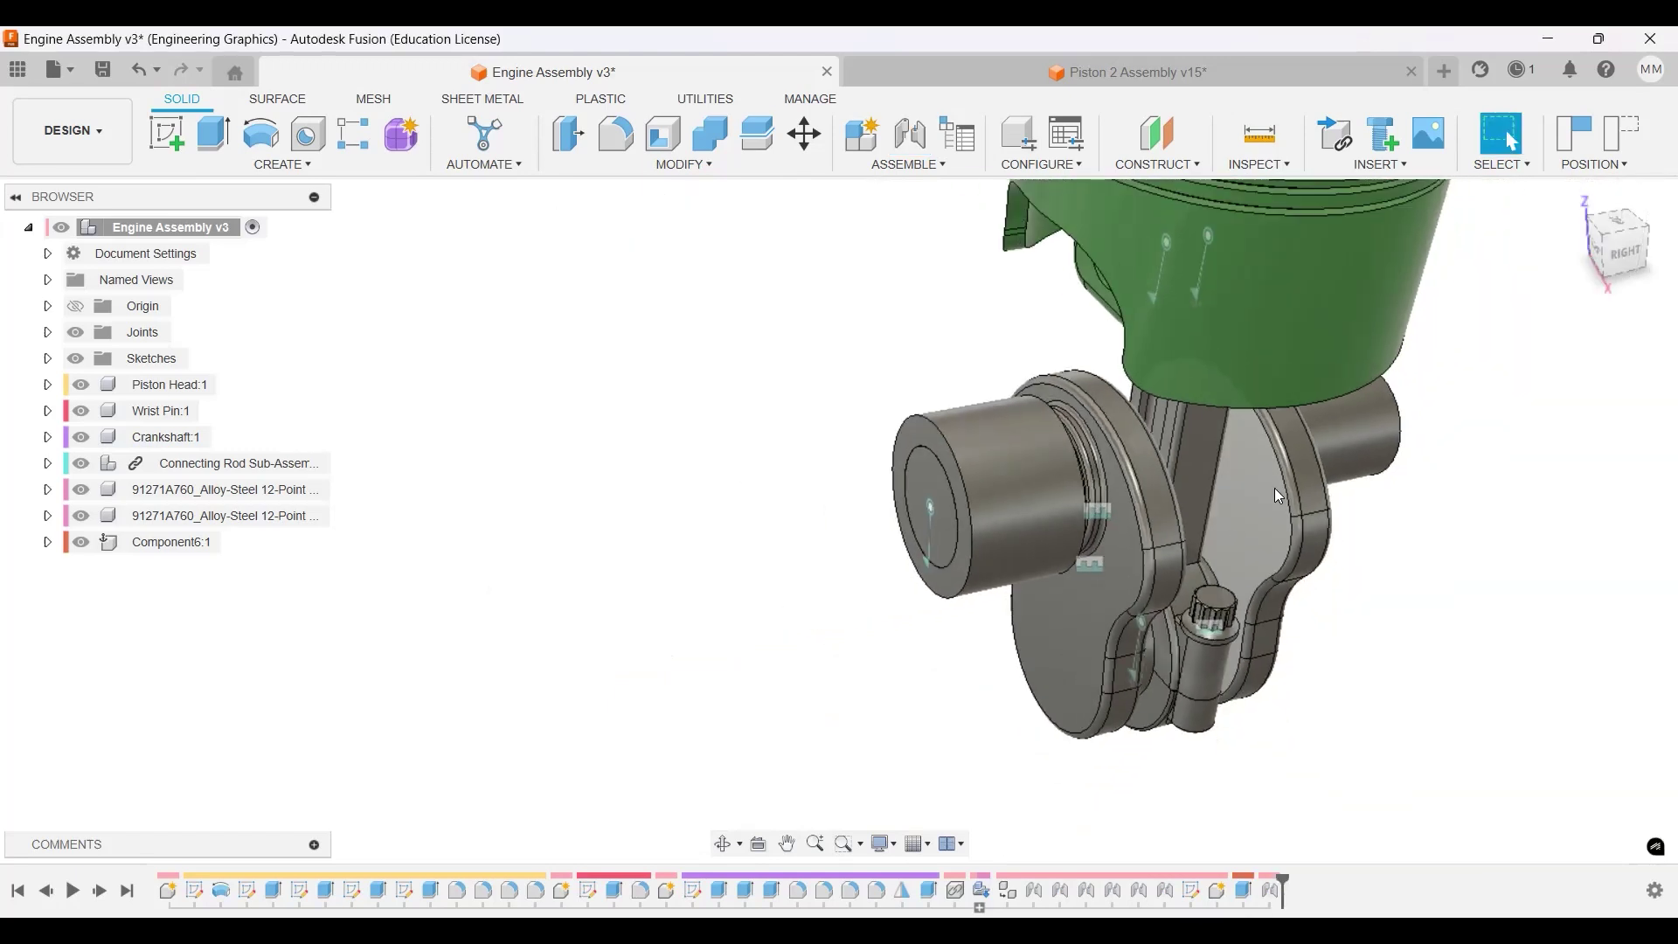
# Rotate the crankshaft about the grounded ring to test the motion of the connecting rod and piston.
pyautogui.scroll(-3, 1380, 440)
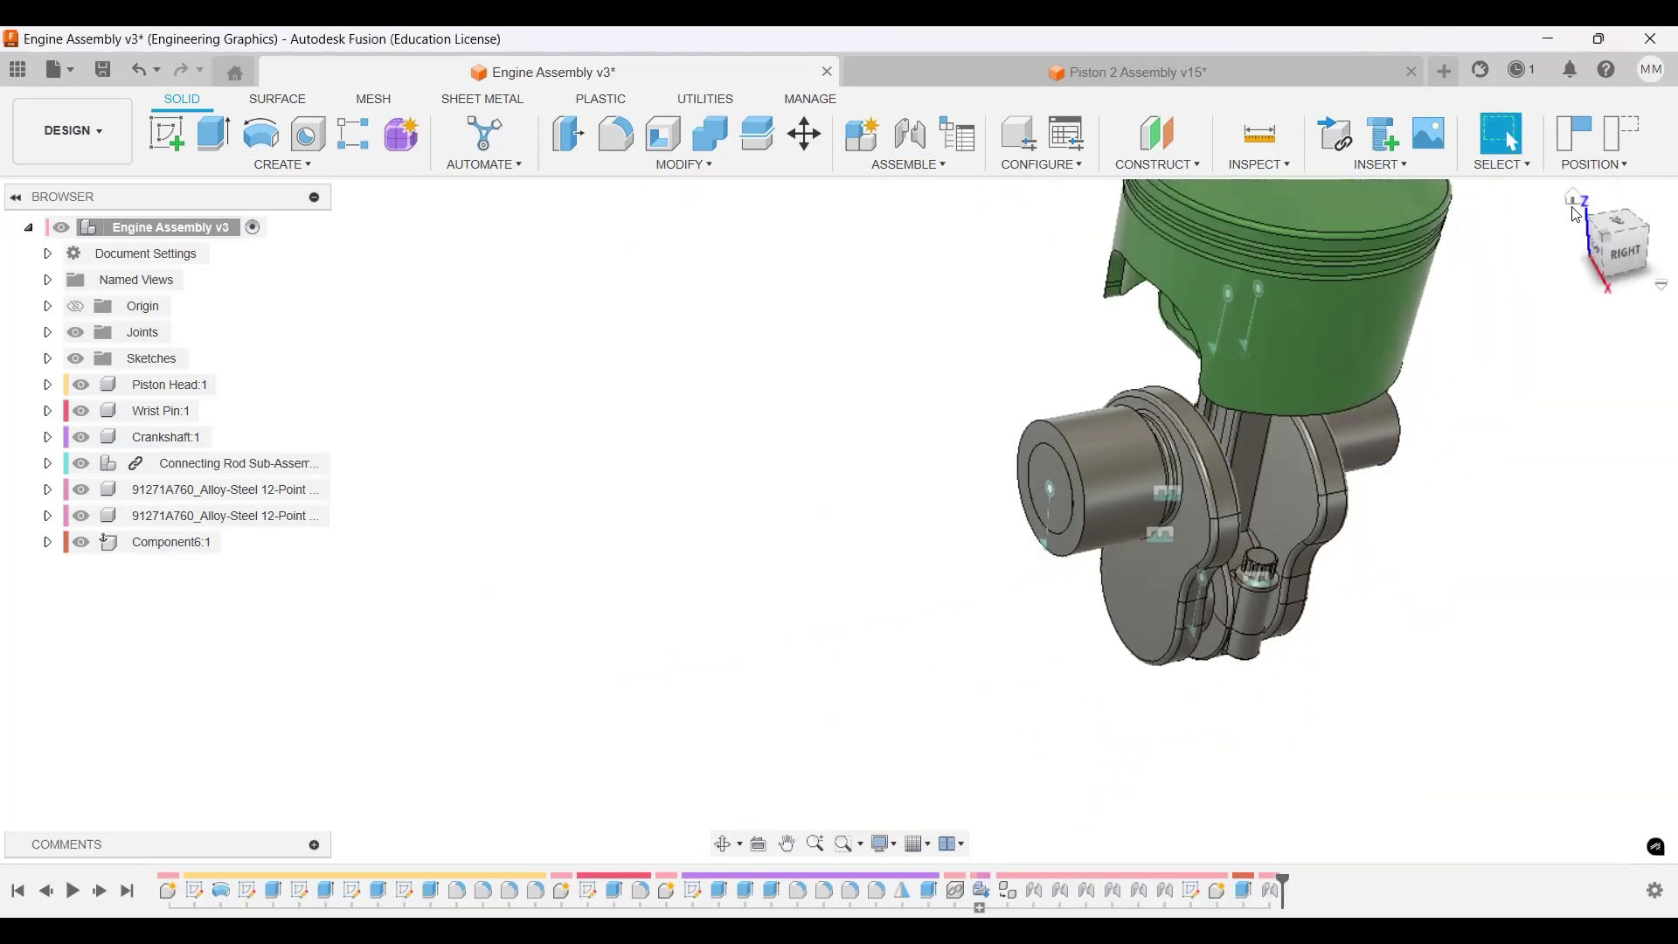
pyautogui.click(1576, 198)
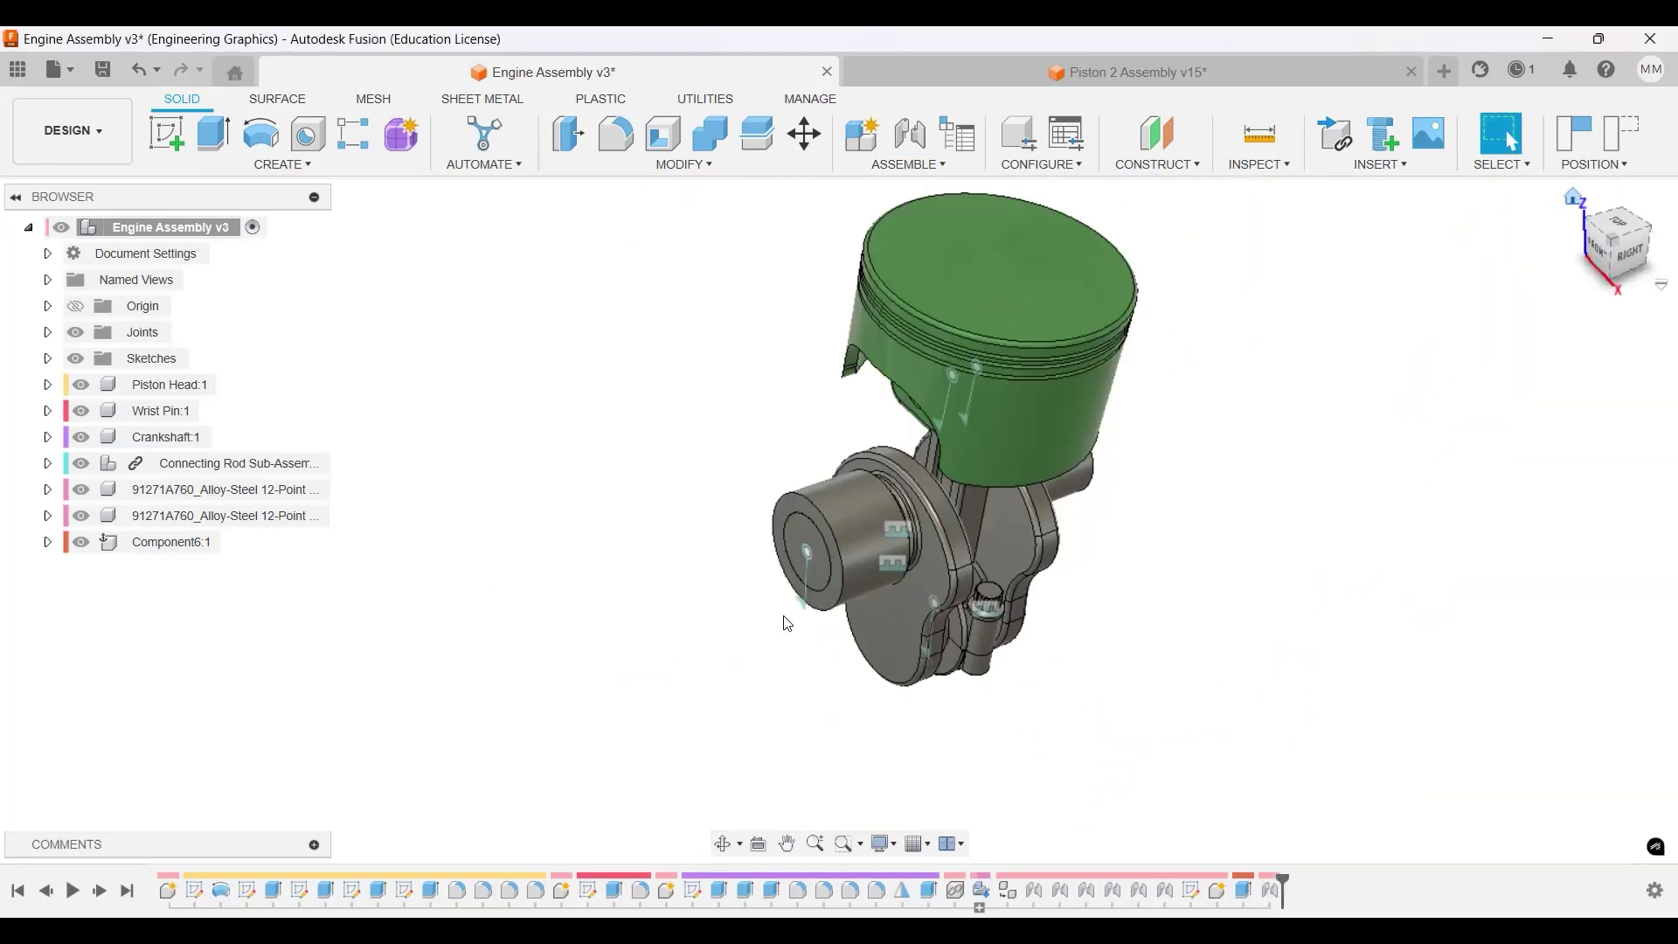
pyautogui.keyDown('shift'); pyautogui.moveTo(827, 584); pyautogui.dragTo(699, 687, button='middle'); pyautogui.keyUp('shift')
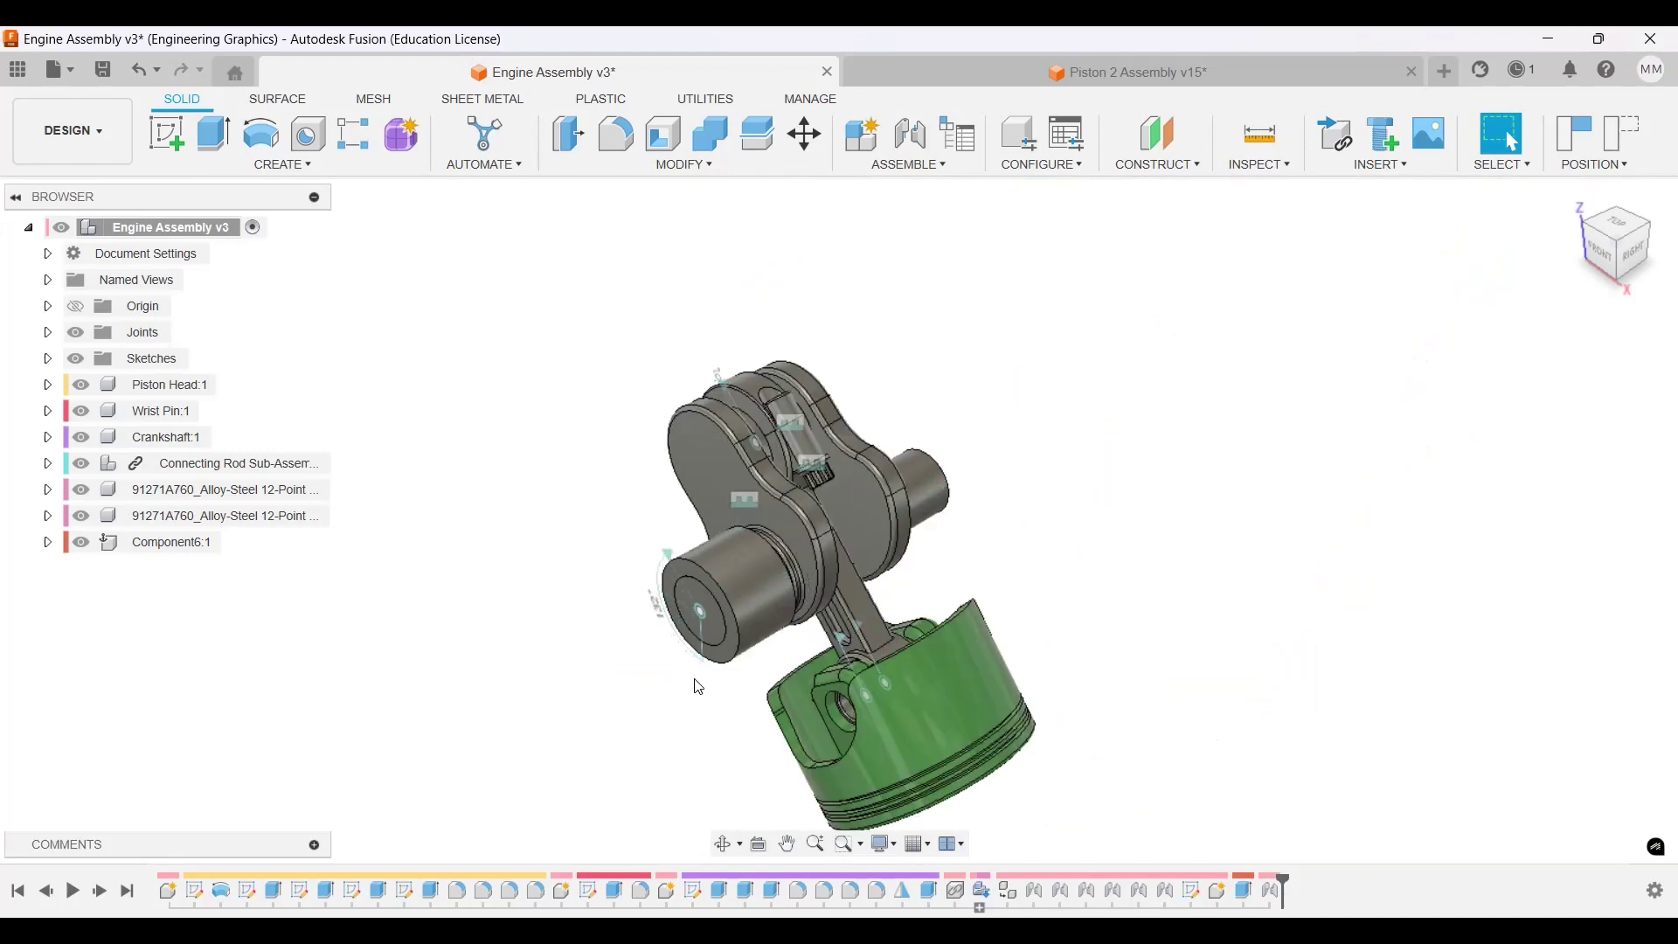
# Swing the crankshaft and piston to test the joints' motion, and revert the components to their previous position.
pyautogui.moveTo(697, 686); pyautogui.dragTo(986, 762)
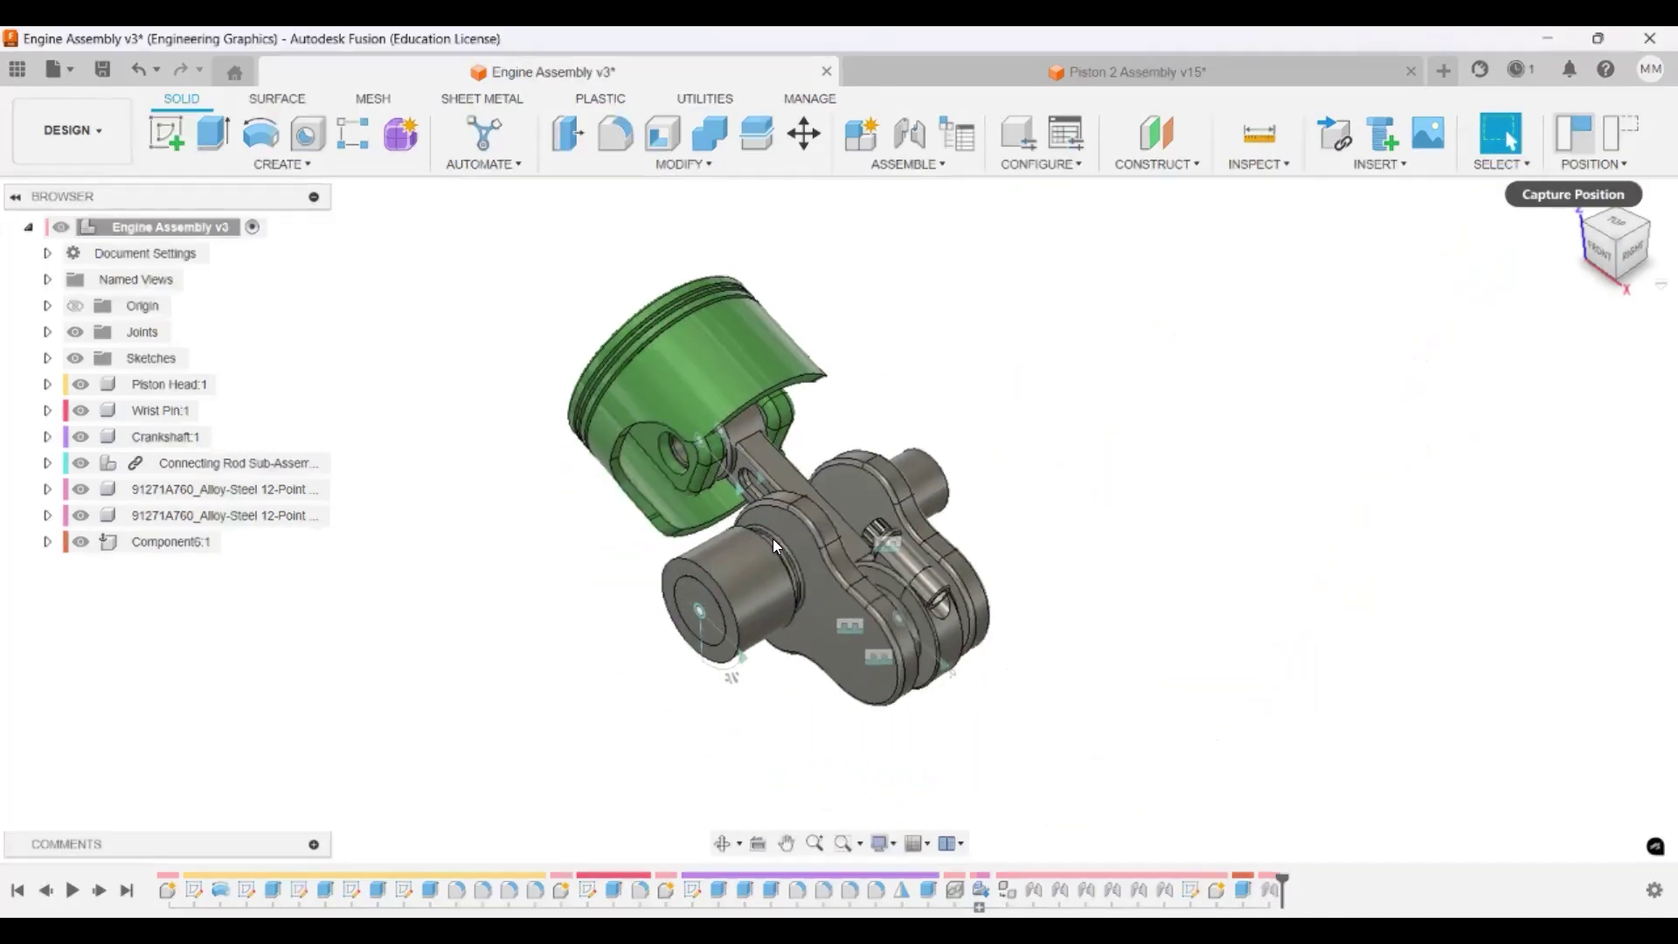
pyautogui.hotkey('ctrl', 'z')
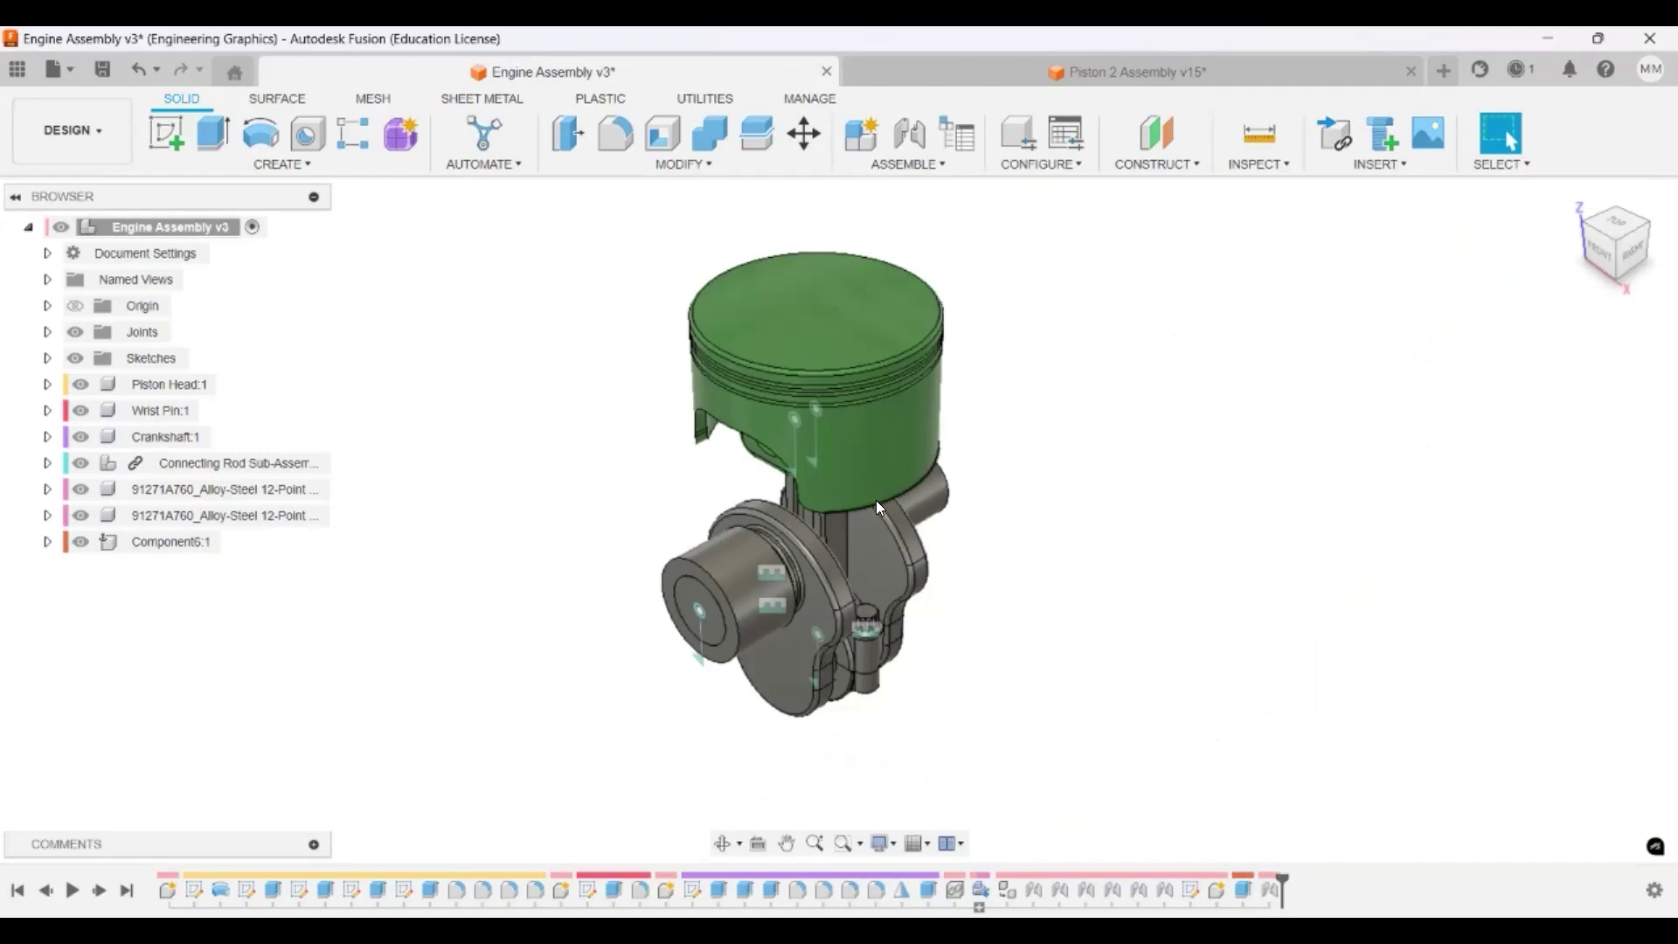
pyautogui.moveTo(883, 472); pyautogui.dragTo(858, 603)
pyautogui.scroll(-2, 893, 510)
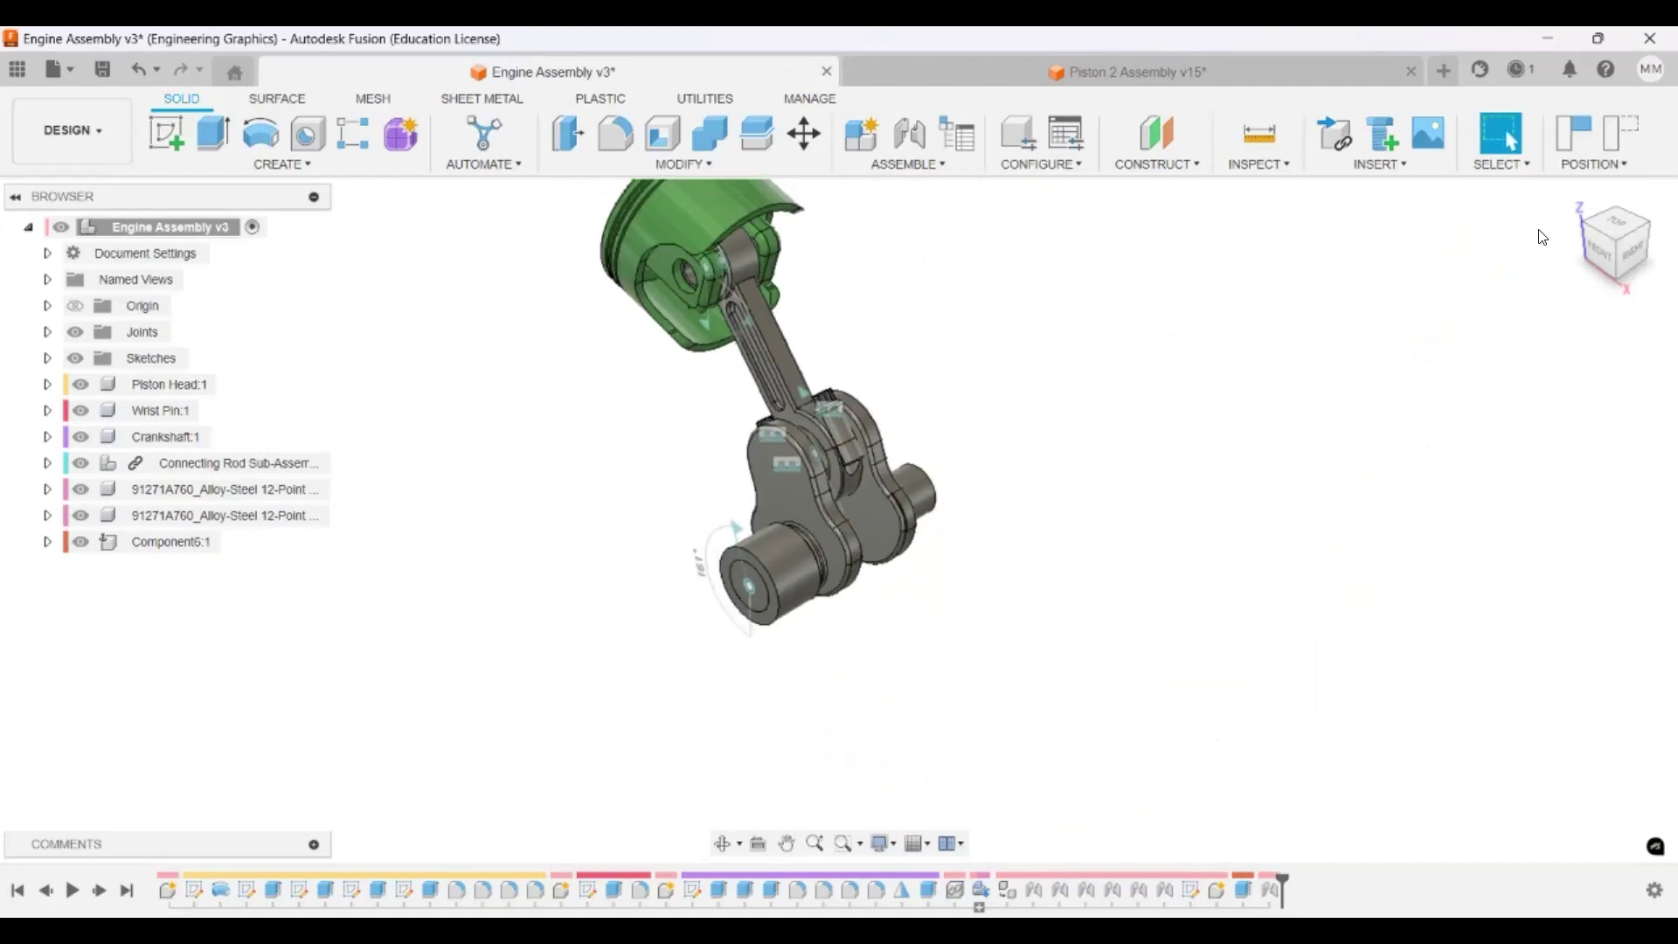
pyautogui.click(1622, 146)
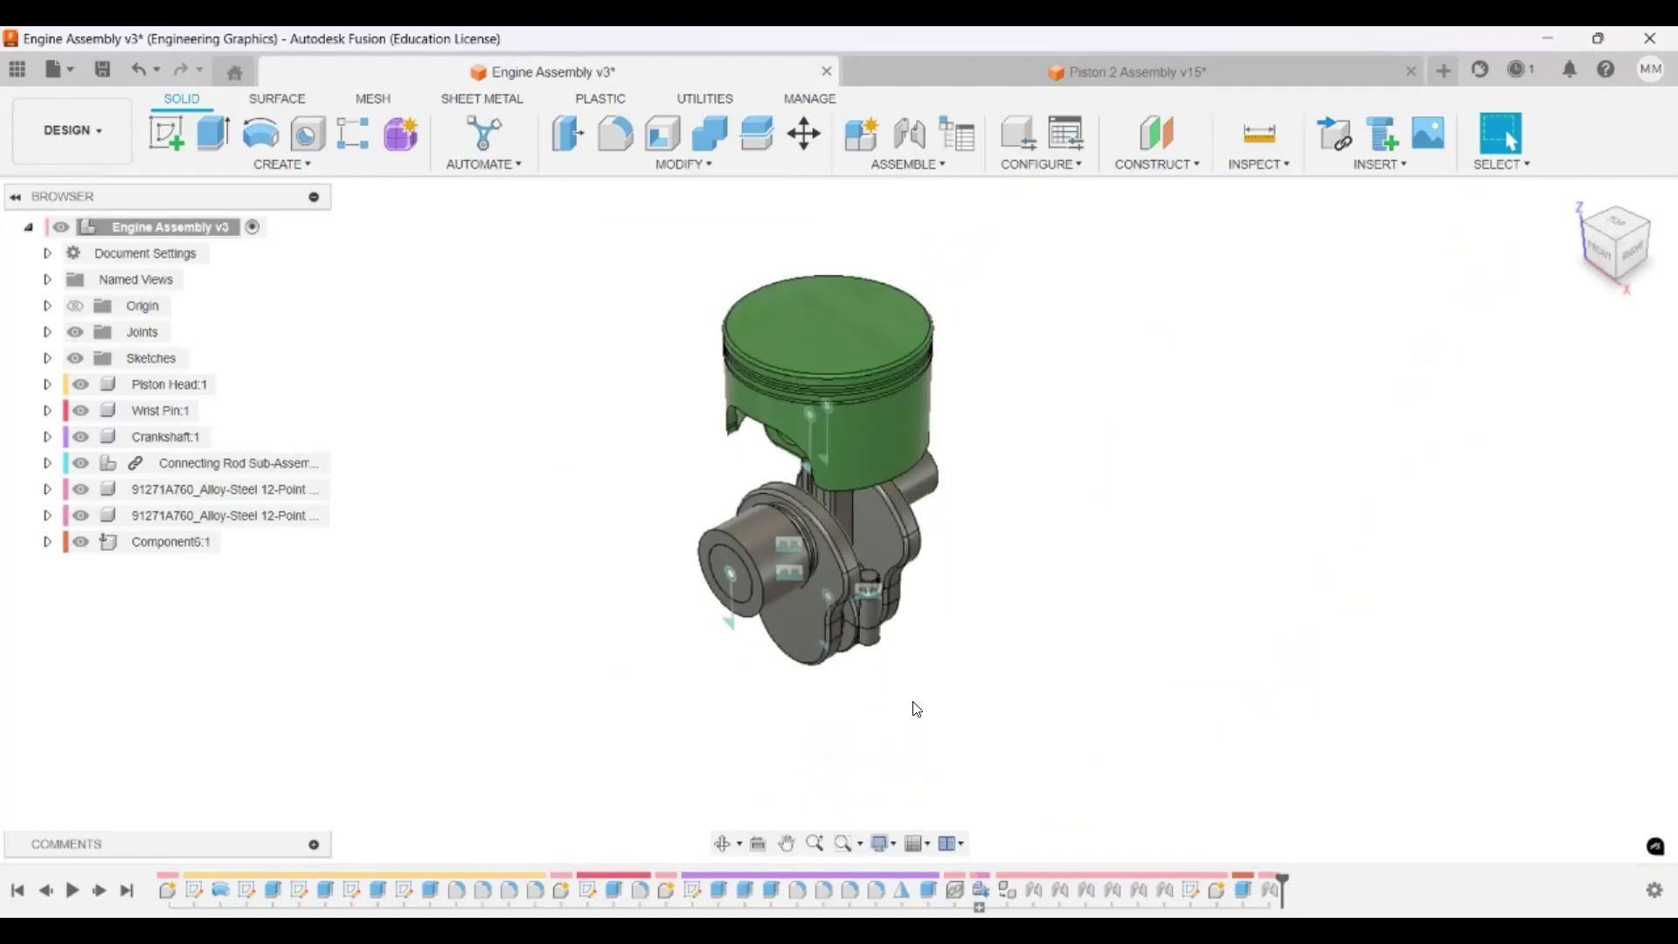
# Set the rotation of the revolute joint between the connecting rod and the crankpin to 180 degrees.
pyautogui.keyDown('shift'); pyautogui.moveTo(850, 712); pyautogui.dragTo(818, 650, button='middle'); pyautogui.keyUp('shift')
pyautogui.scroll(3, 818, 650)
pyautogui.scroll(2, 791, 656)
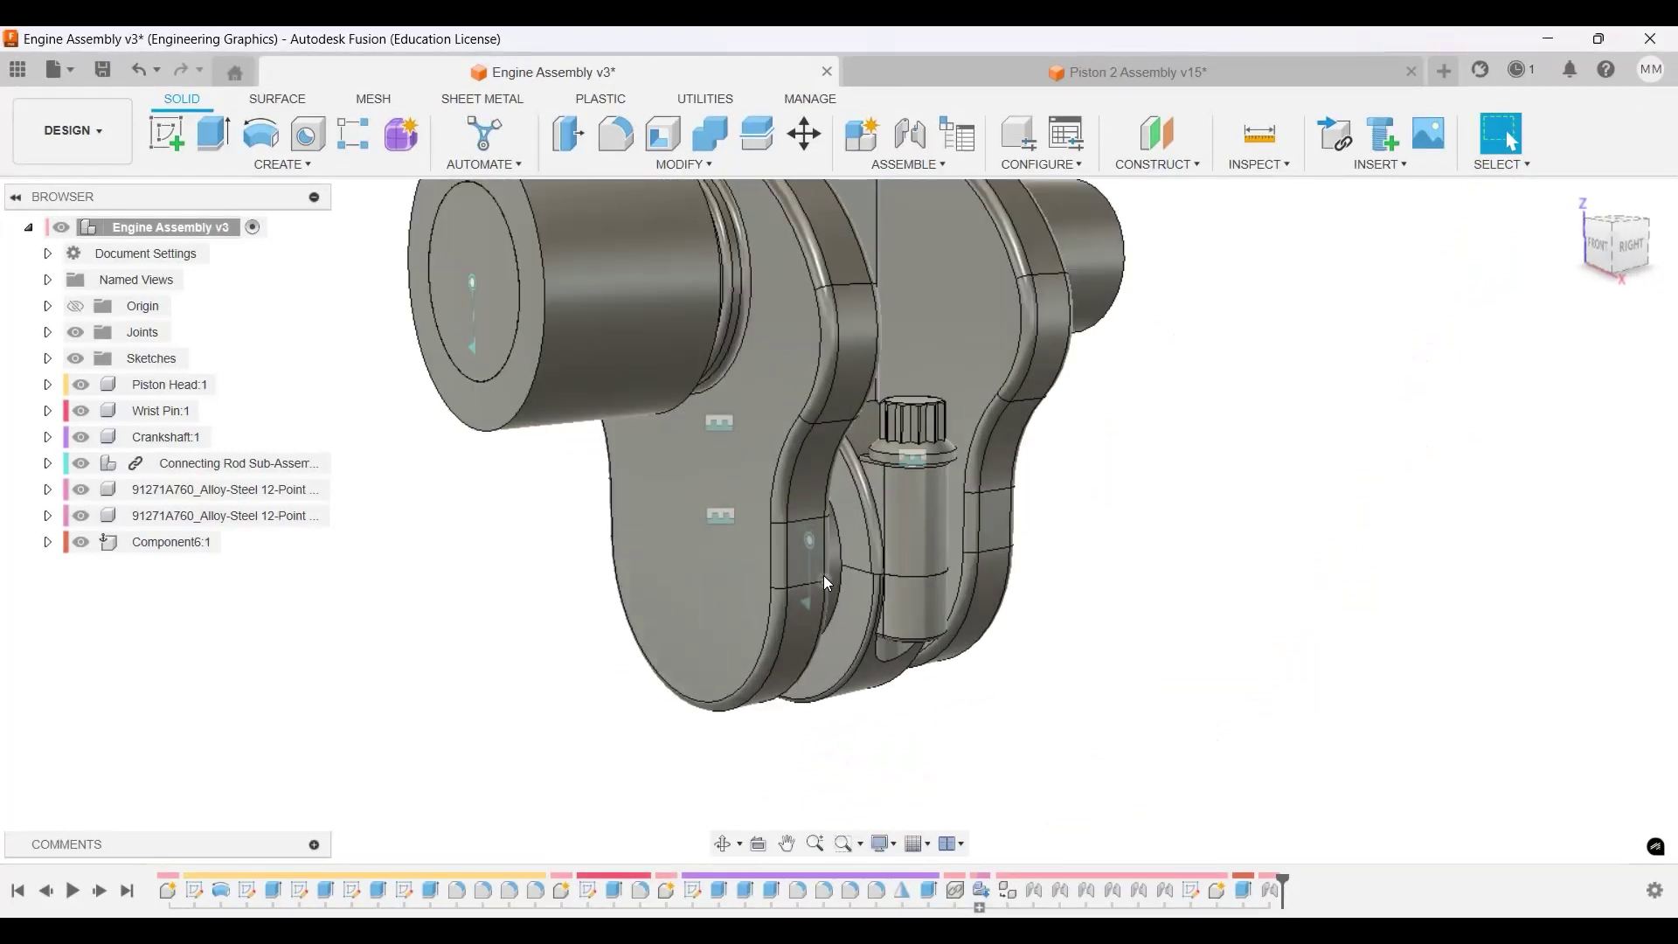
pyautogui.moveTo(940, 661); pyautogui.dragTo(1084, 750, button='middle')
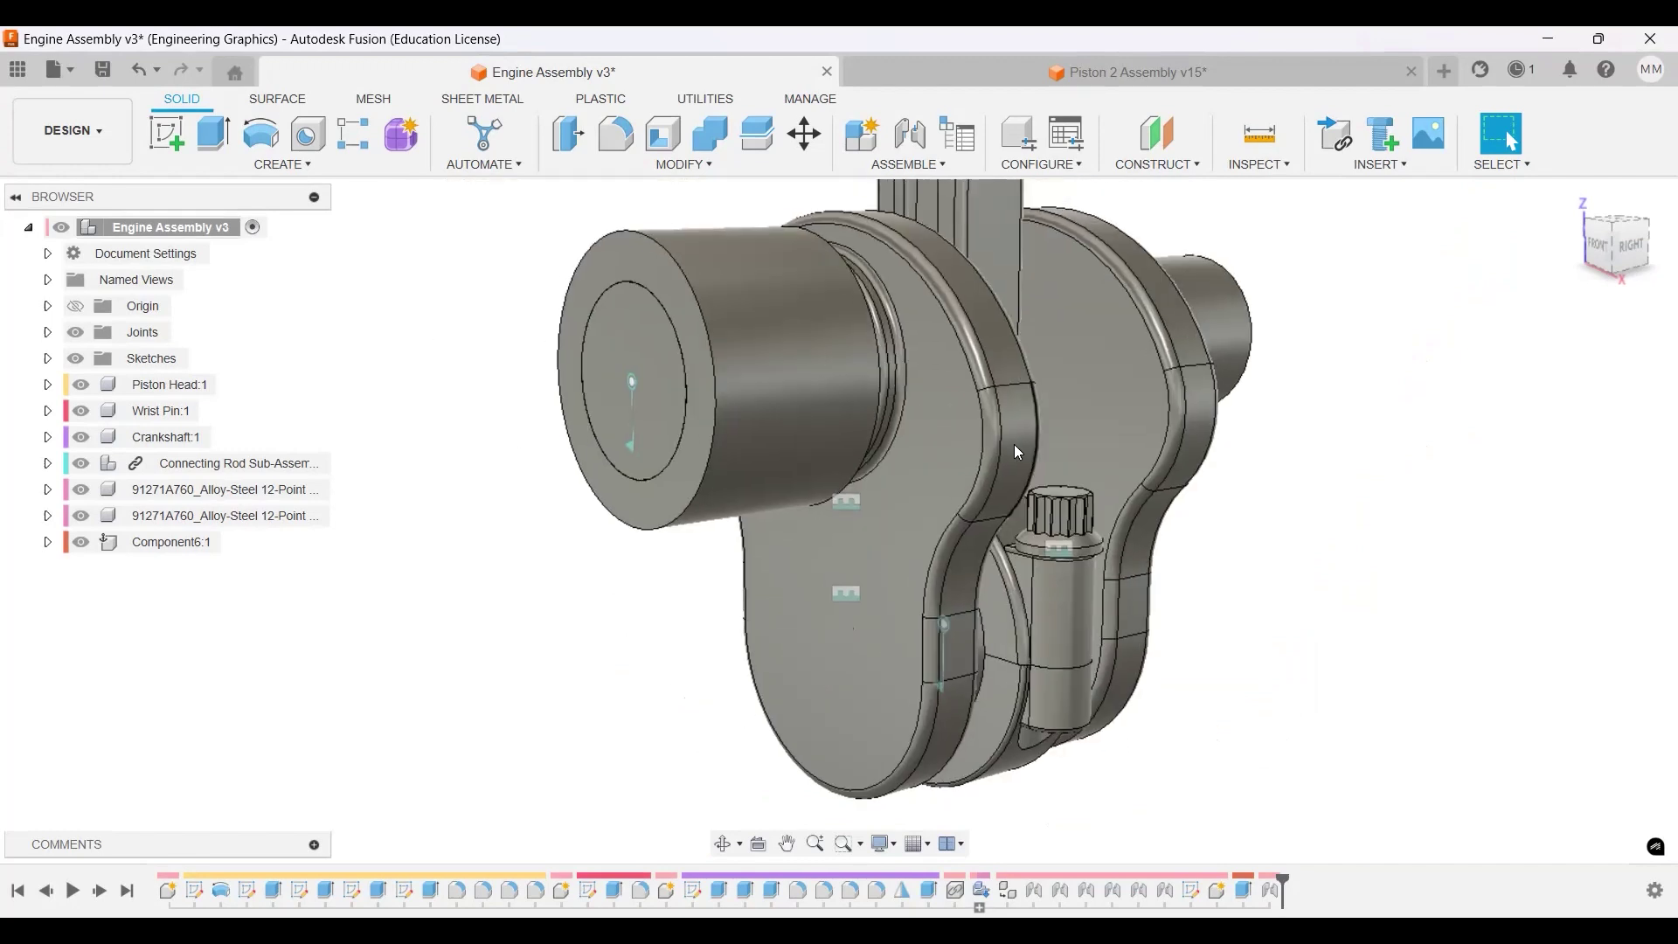
pyautogui.moveTo(998, 419); pyautogui.dragTo(958, 660)
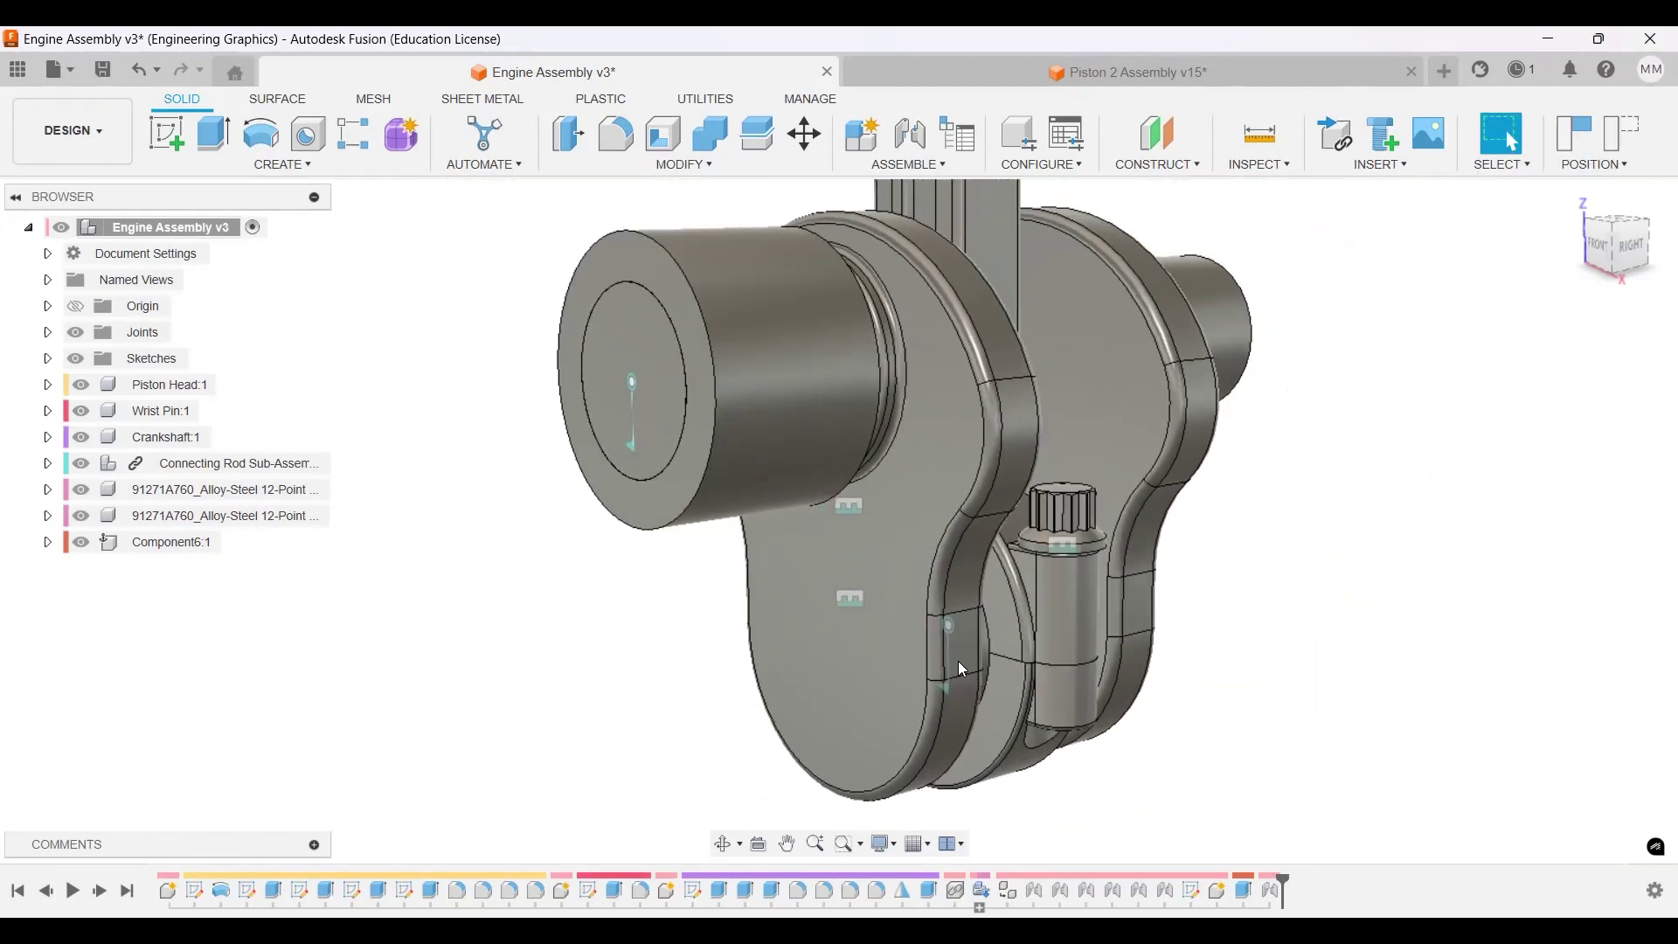
pyautogui.click(949, 622)
pyautogui.write('180')
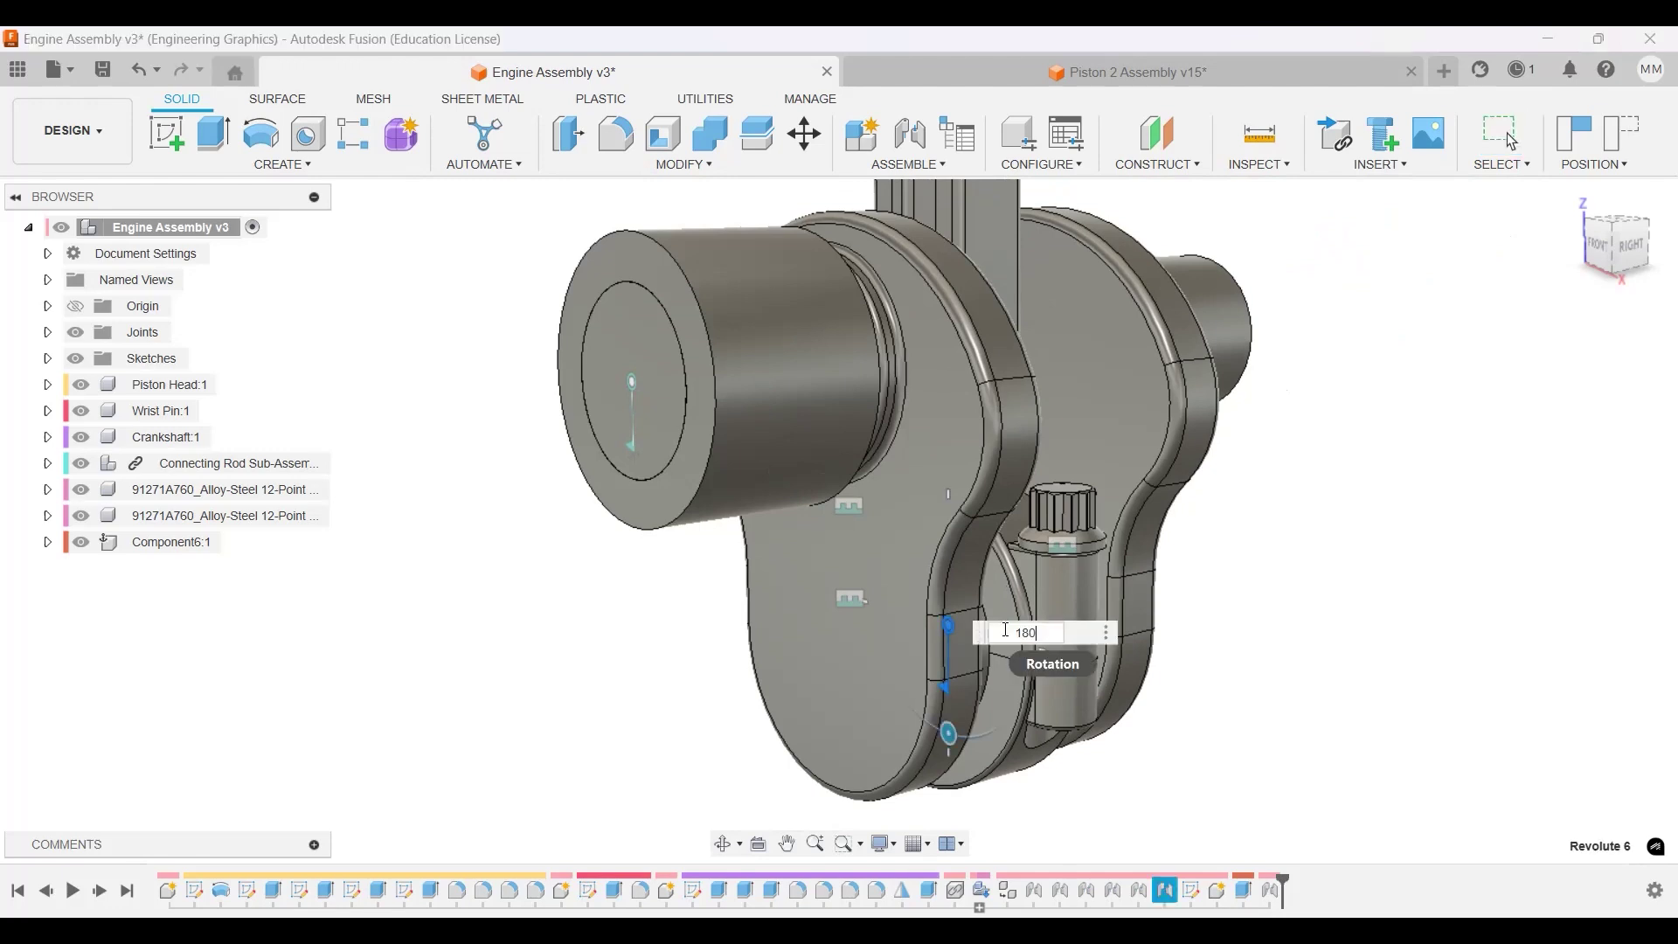
pyautogui.press('Return')
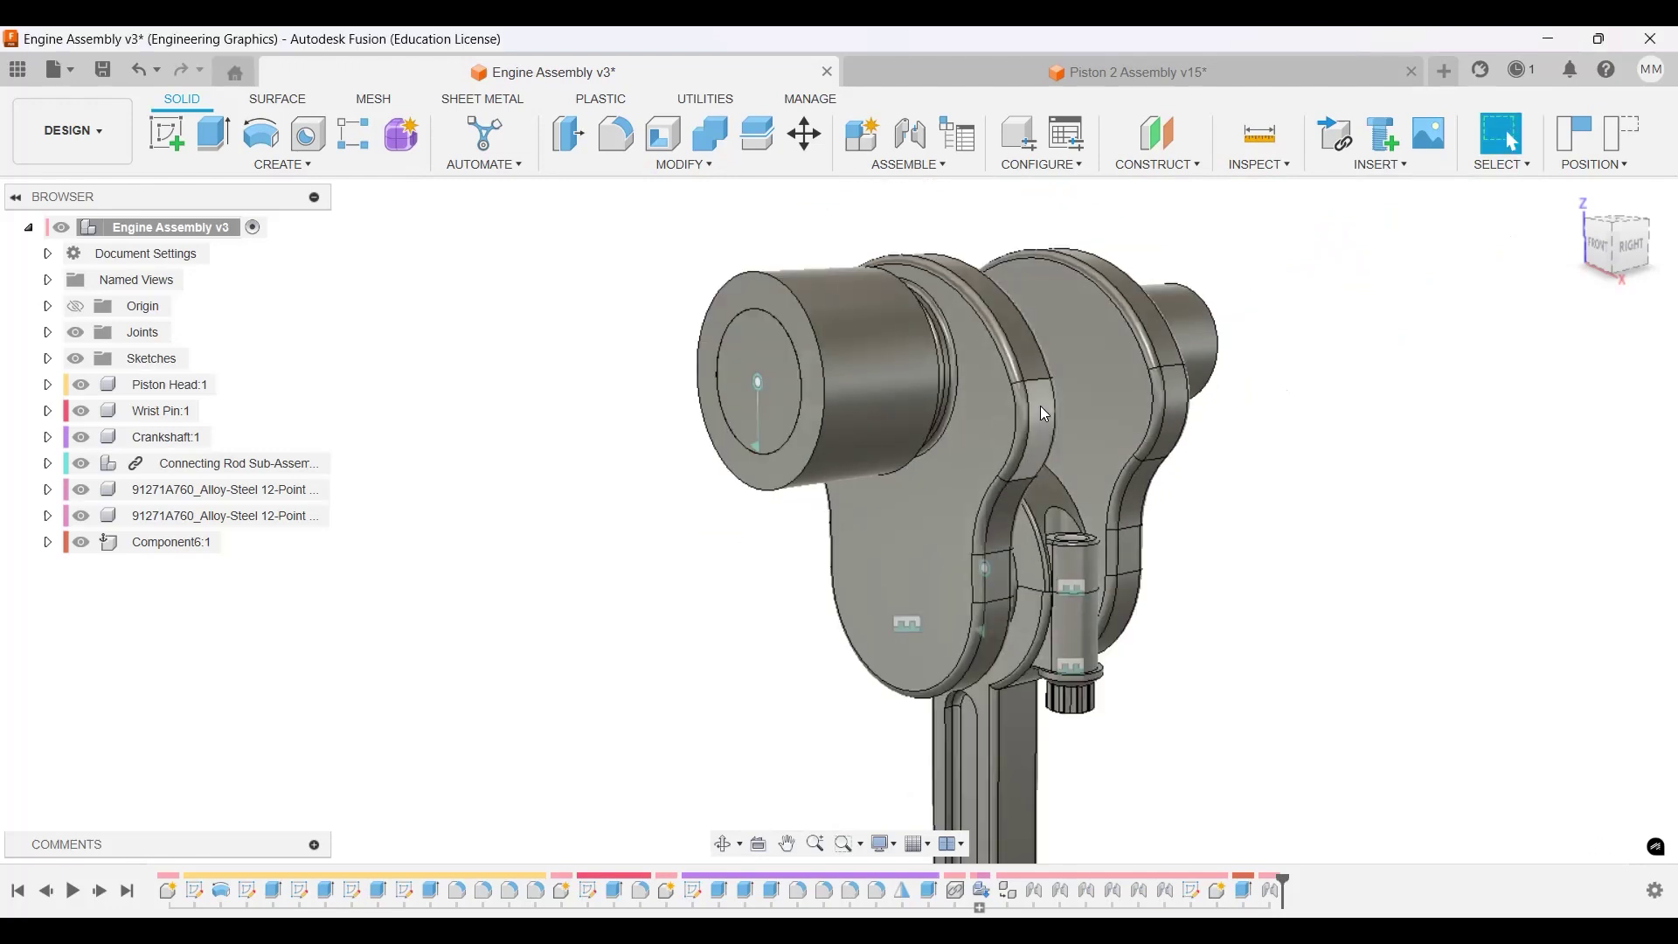
# Reset the crankshaft's revolute joint at the ring to 0 degrees and turn it to 180 degrees, with the piston upright above the crankshaft.
pyautogui.moveTo(1048, 582); pyautogui.dragTo(656, 610)
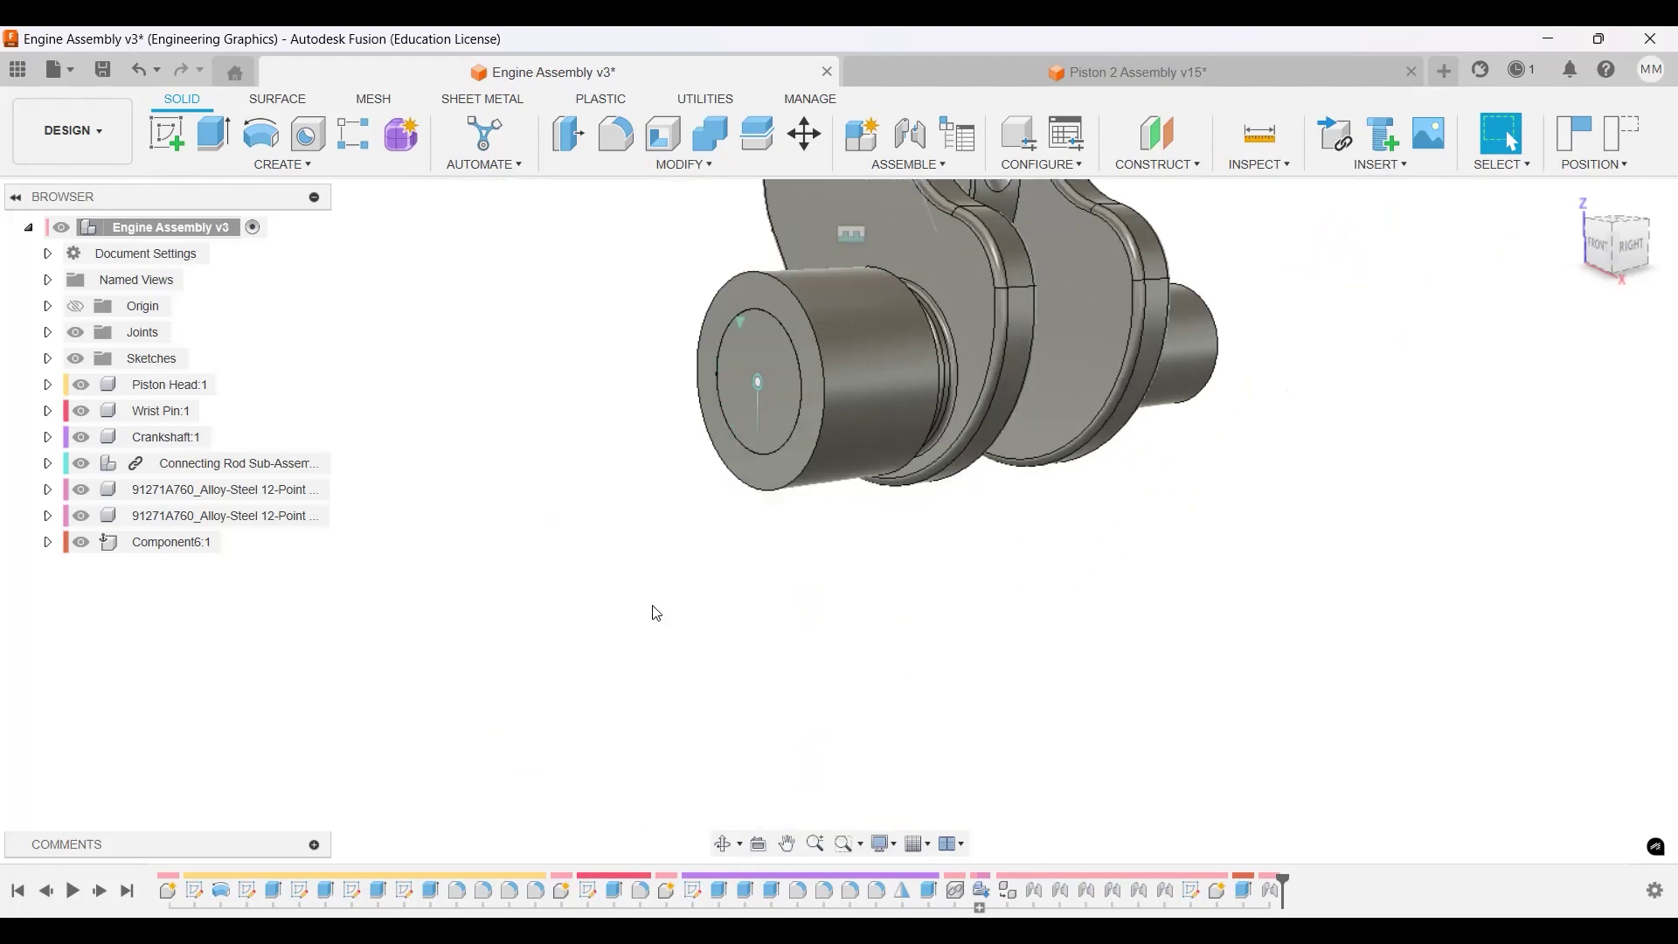
pyautogui.doubleClick(762, 374)
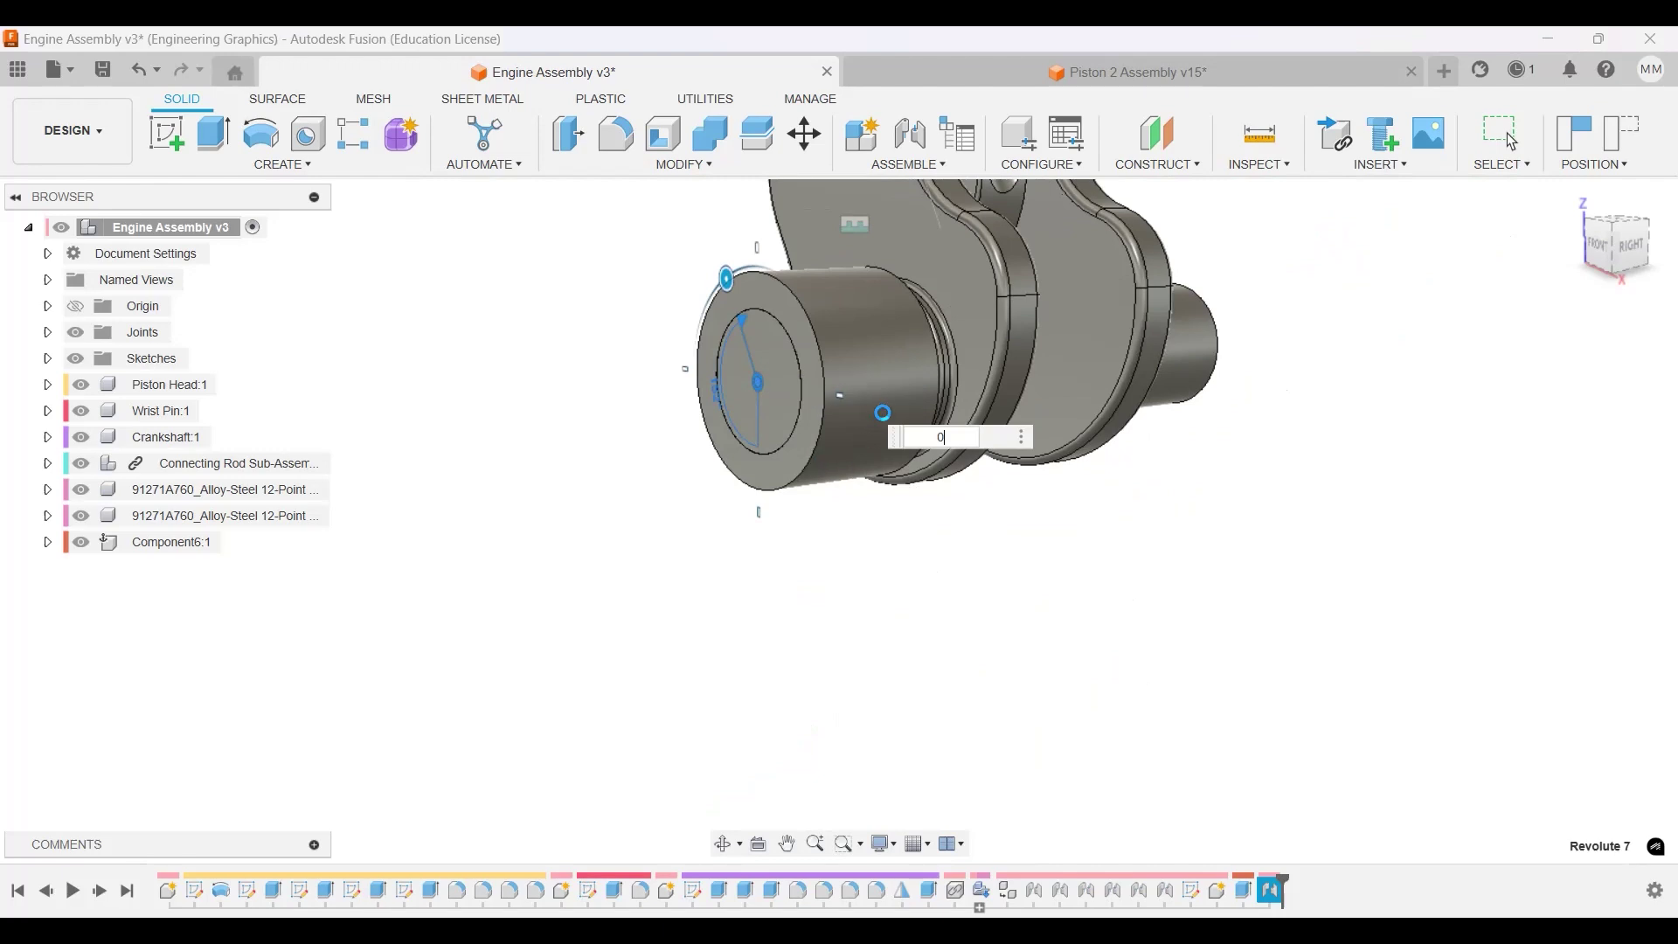
pyautogui.press('Return')
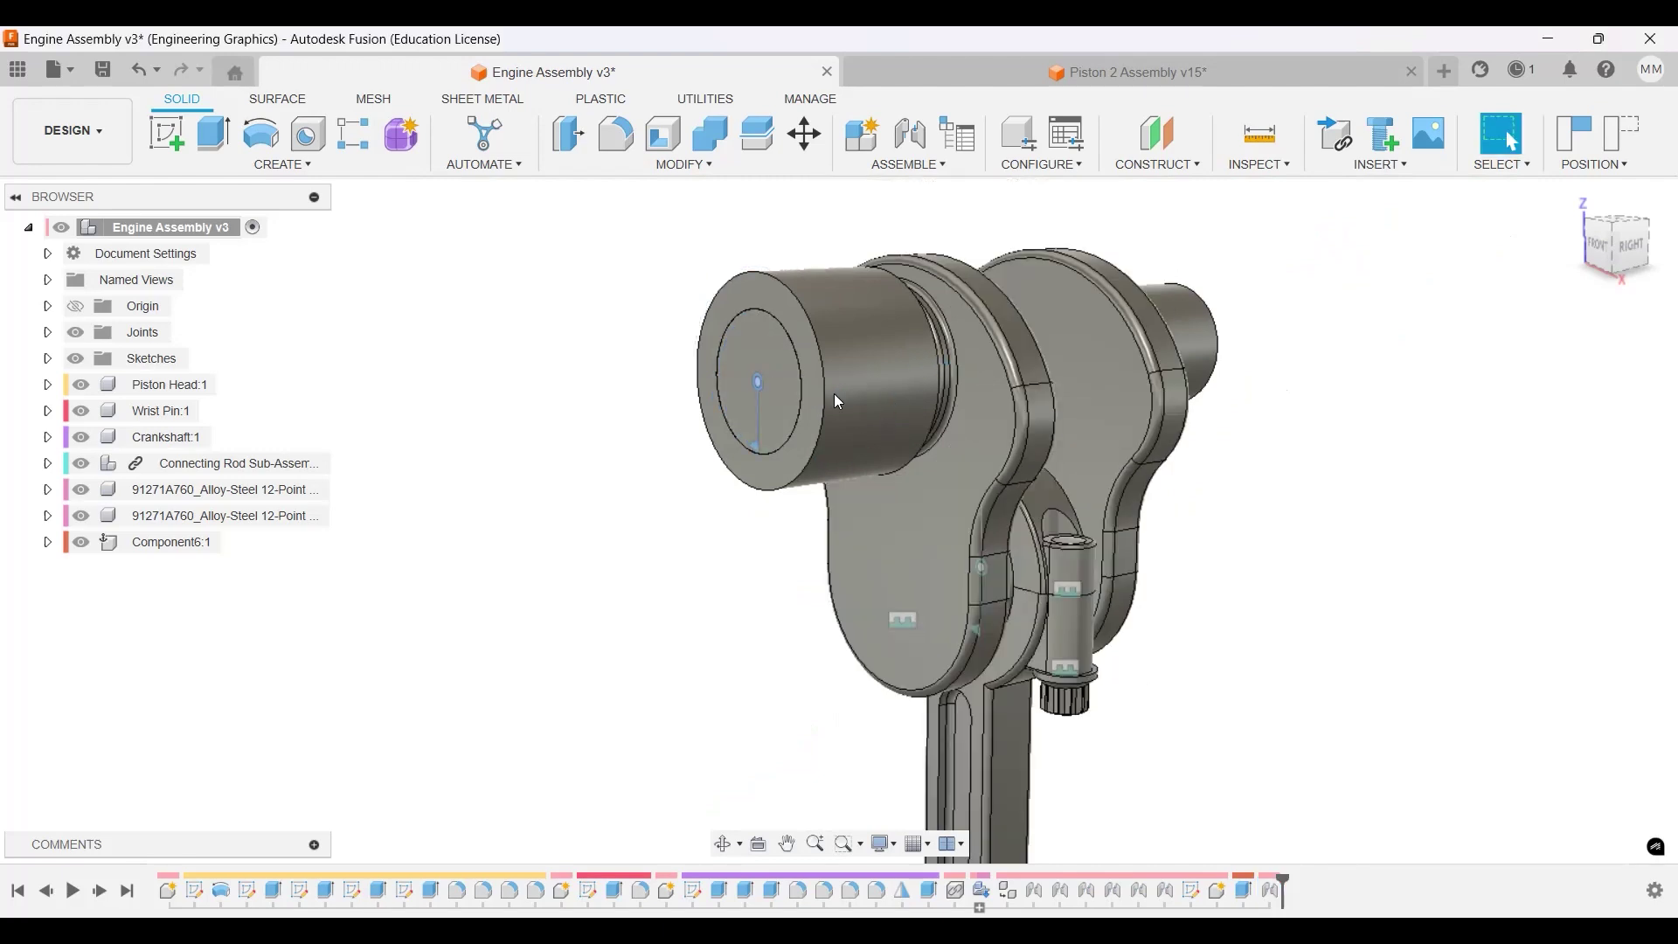
pyautogui.keyDown('shift'); pyautogui.moveTo(859, 409); pyautogui.dragTo(678, 423, button='middle'); pyautogui.keyUp('shift')
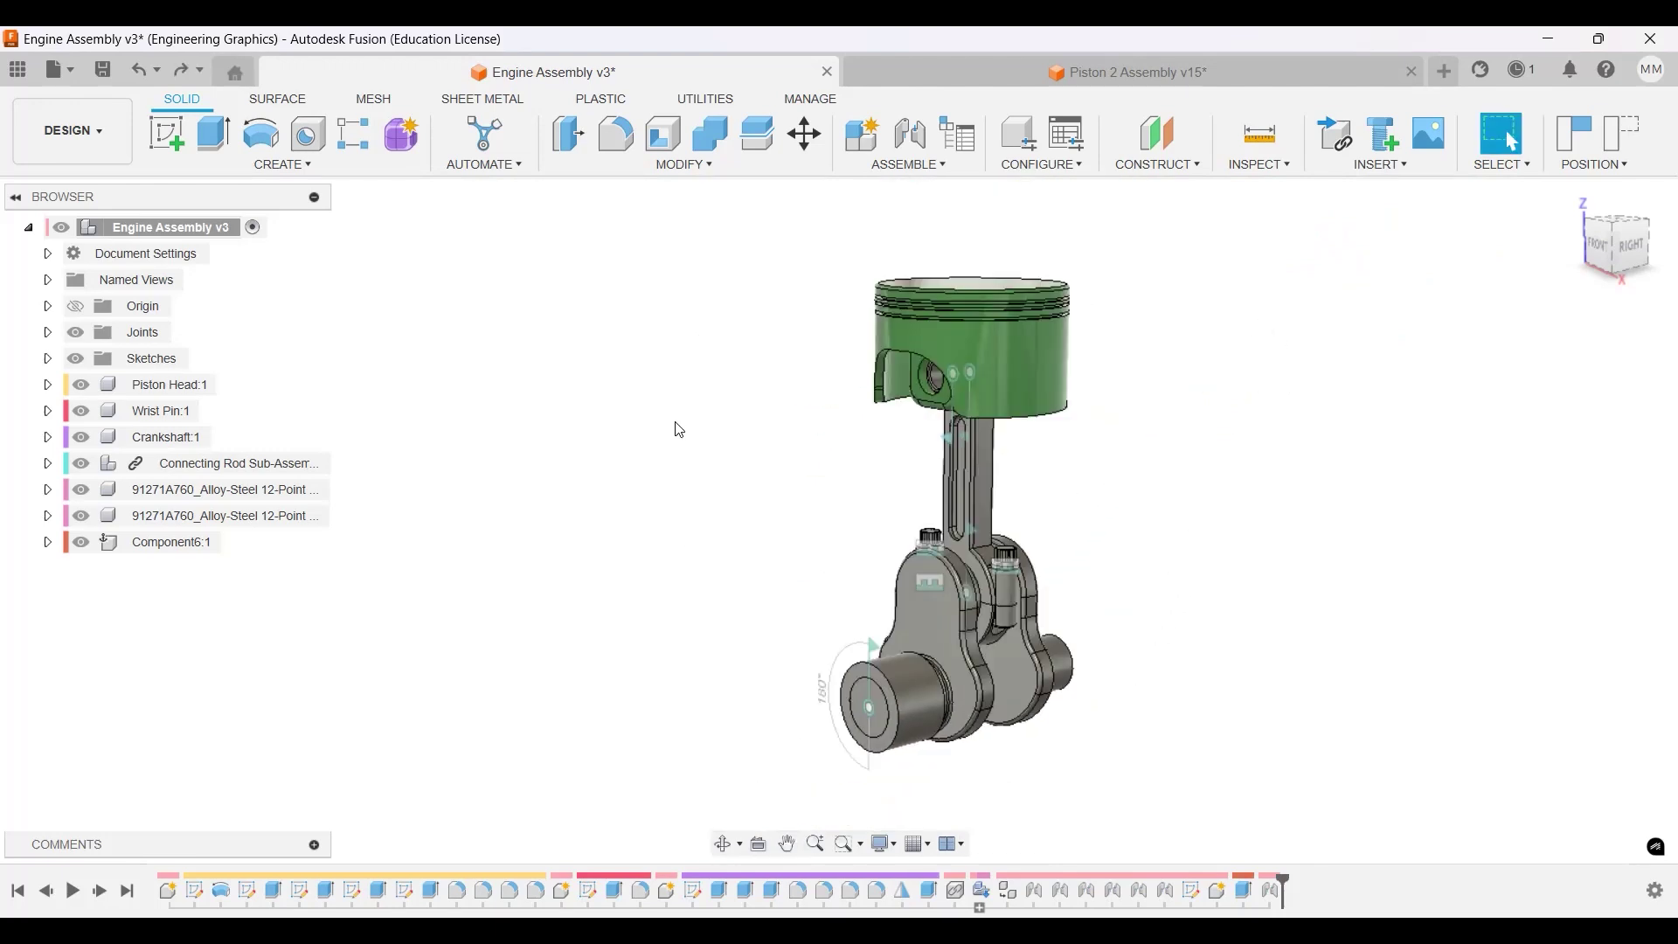
# Start a sketch on the flat top face of the piston, capturing the current component positions.
pyautogui.click(179, 140)
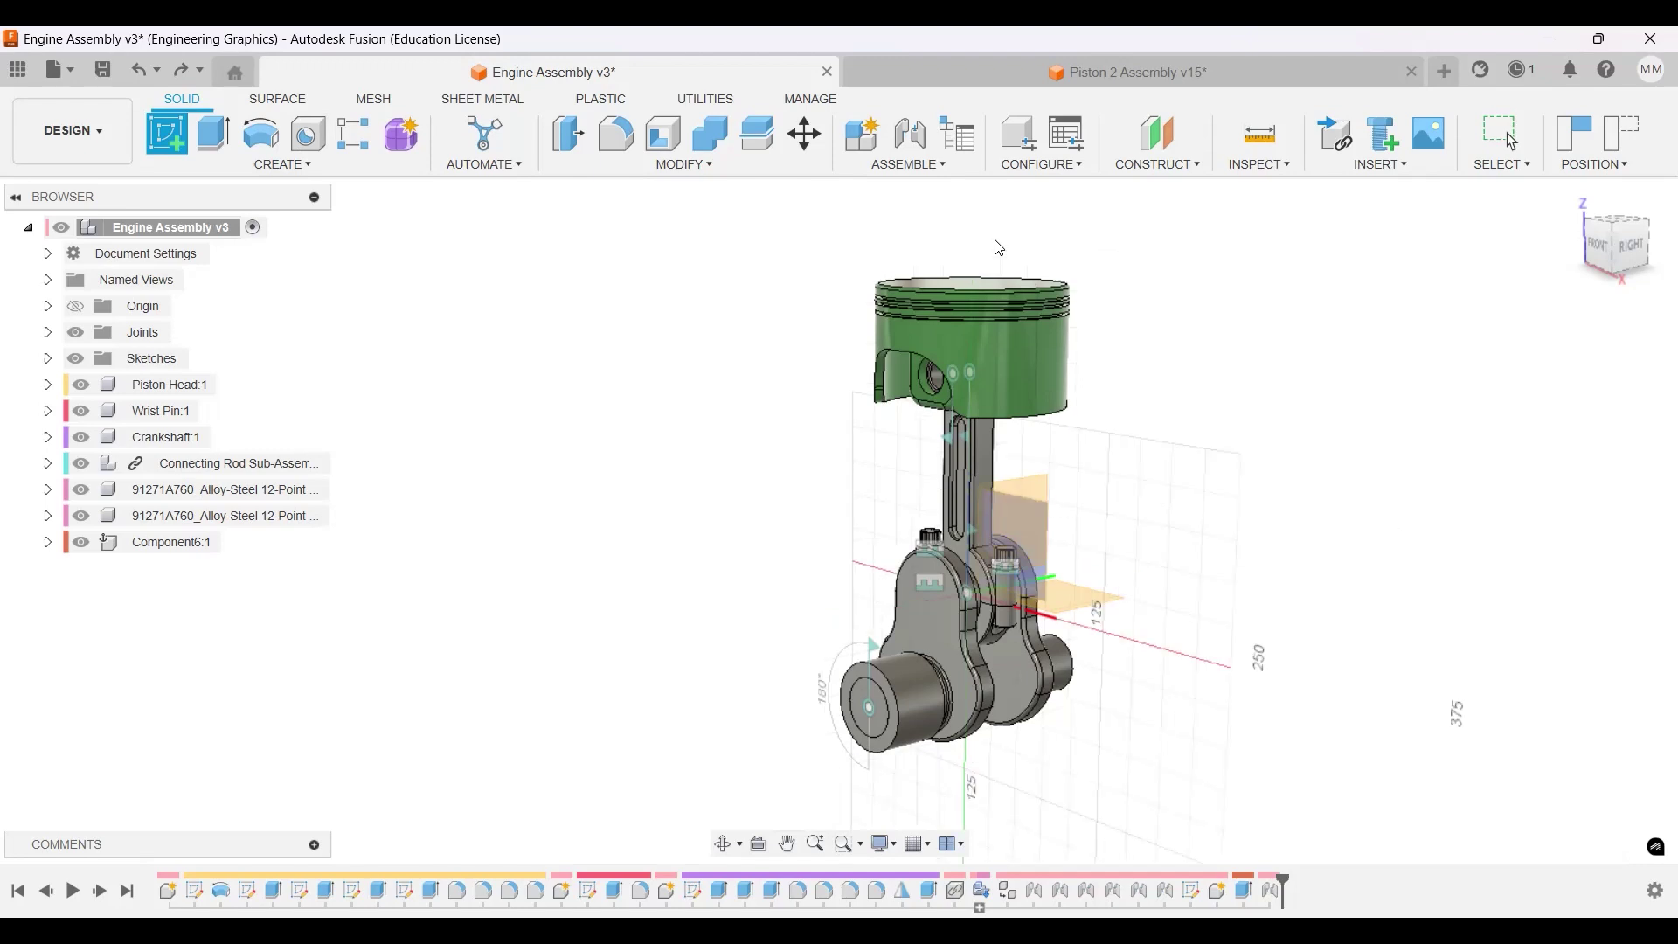
pyautogui.click(957, 405)
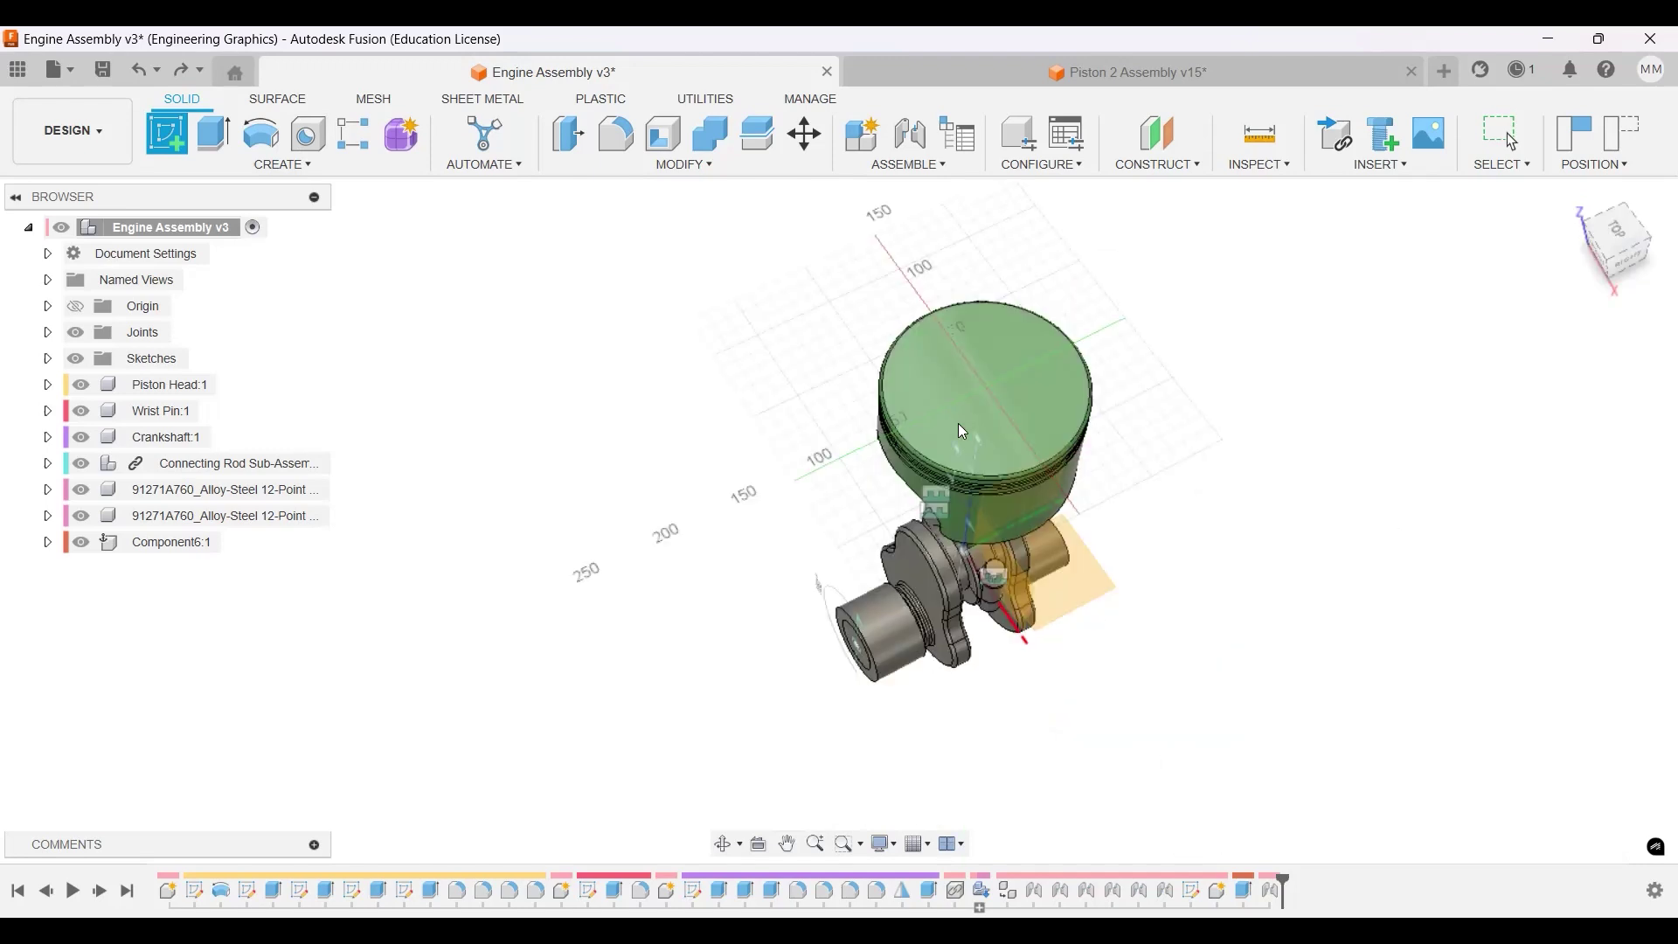
pyautogui.click(1010, 515)
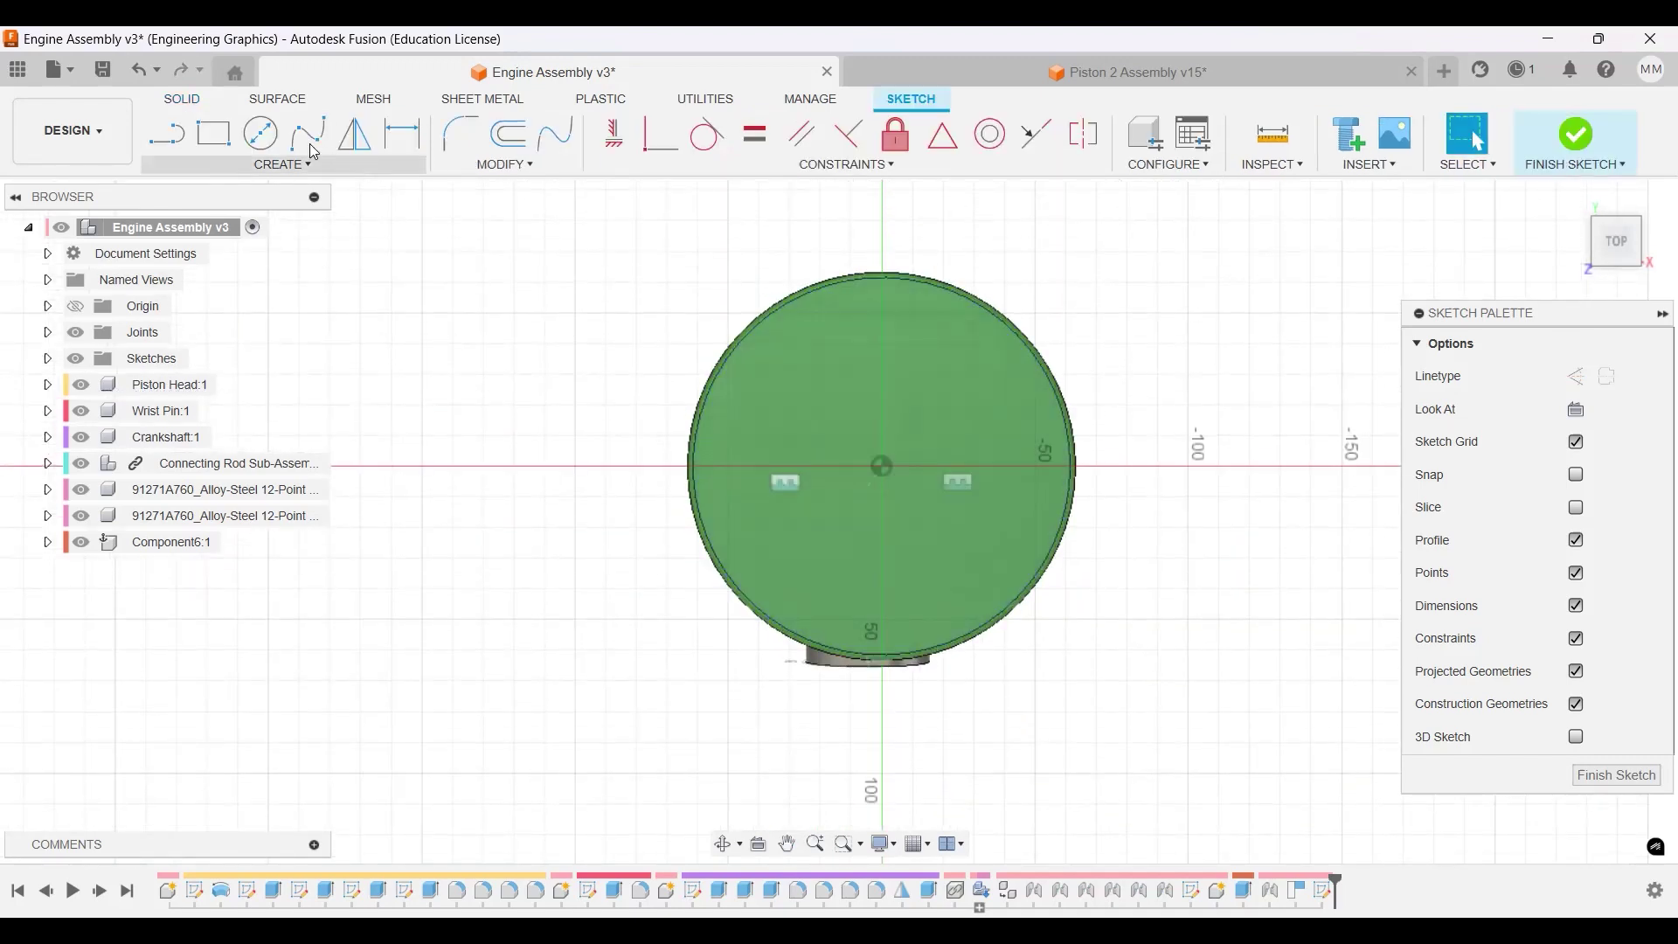
# Draw a center rectangle from the piston's centre and dimension it 220 mm by 220 mm.
pyautogui.click(218, 145)
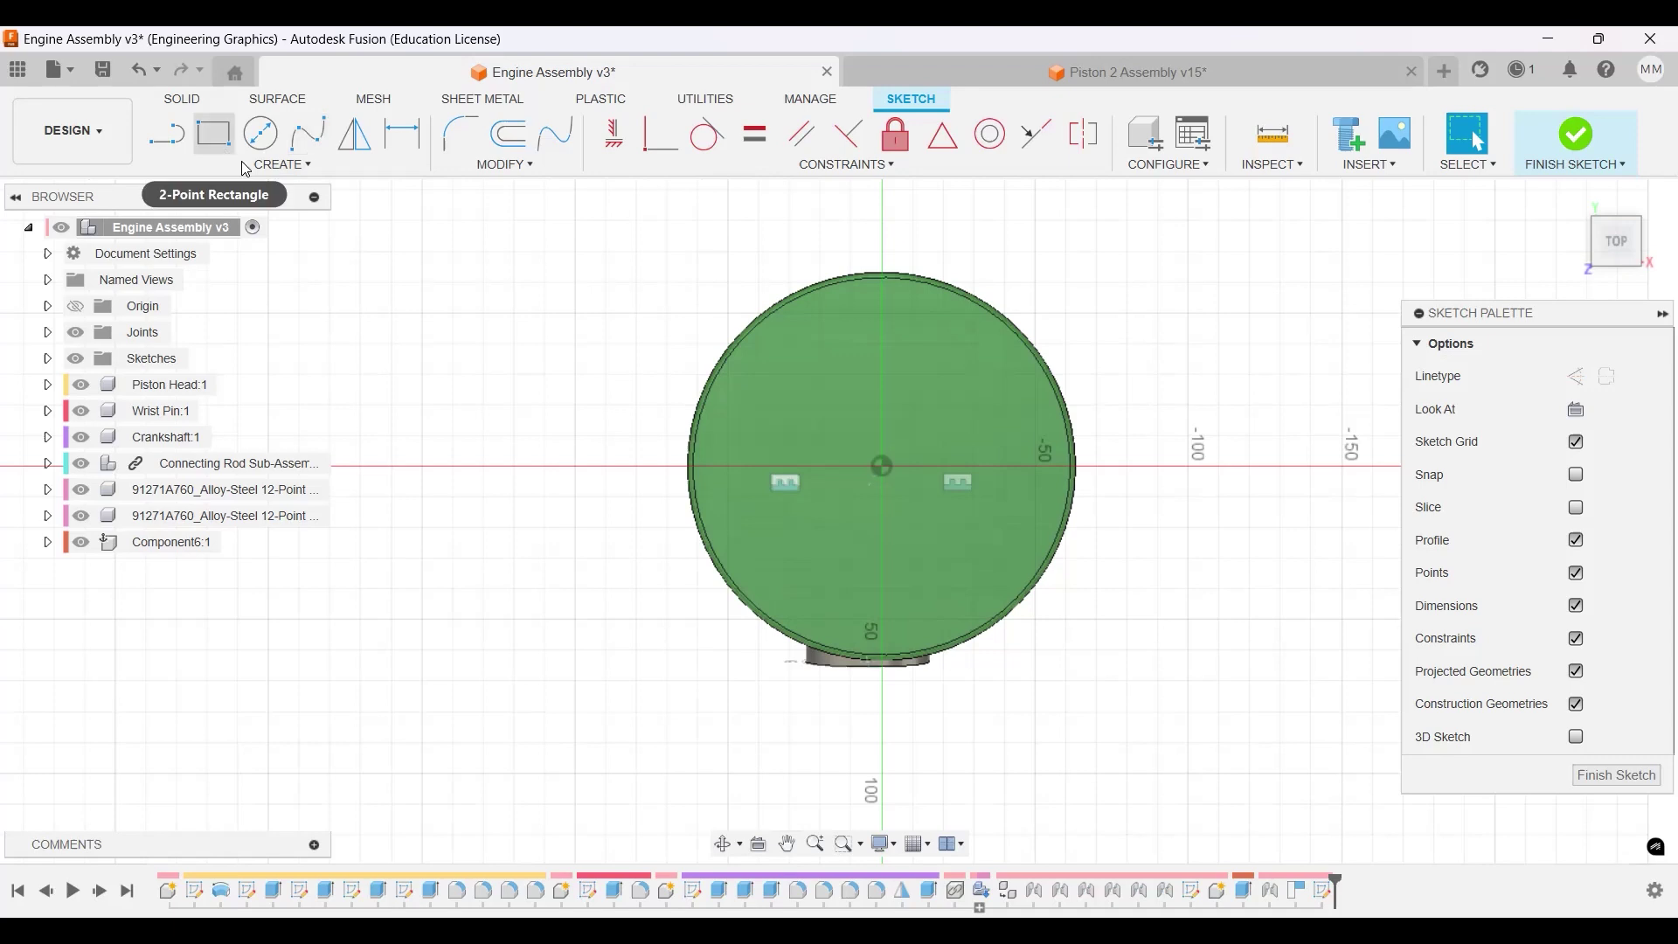
pyautogui.click(282, 164)
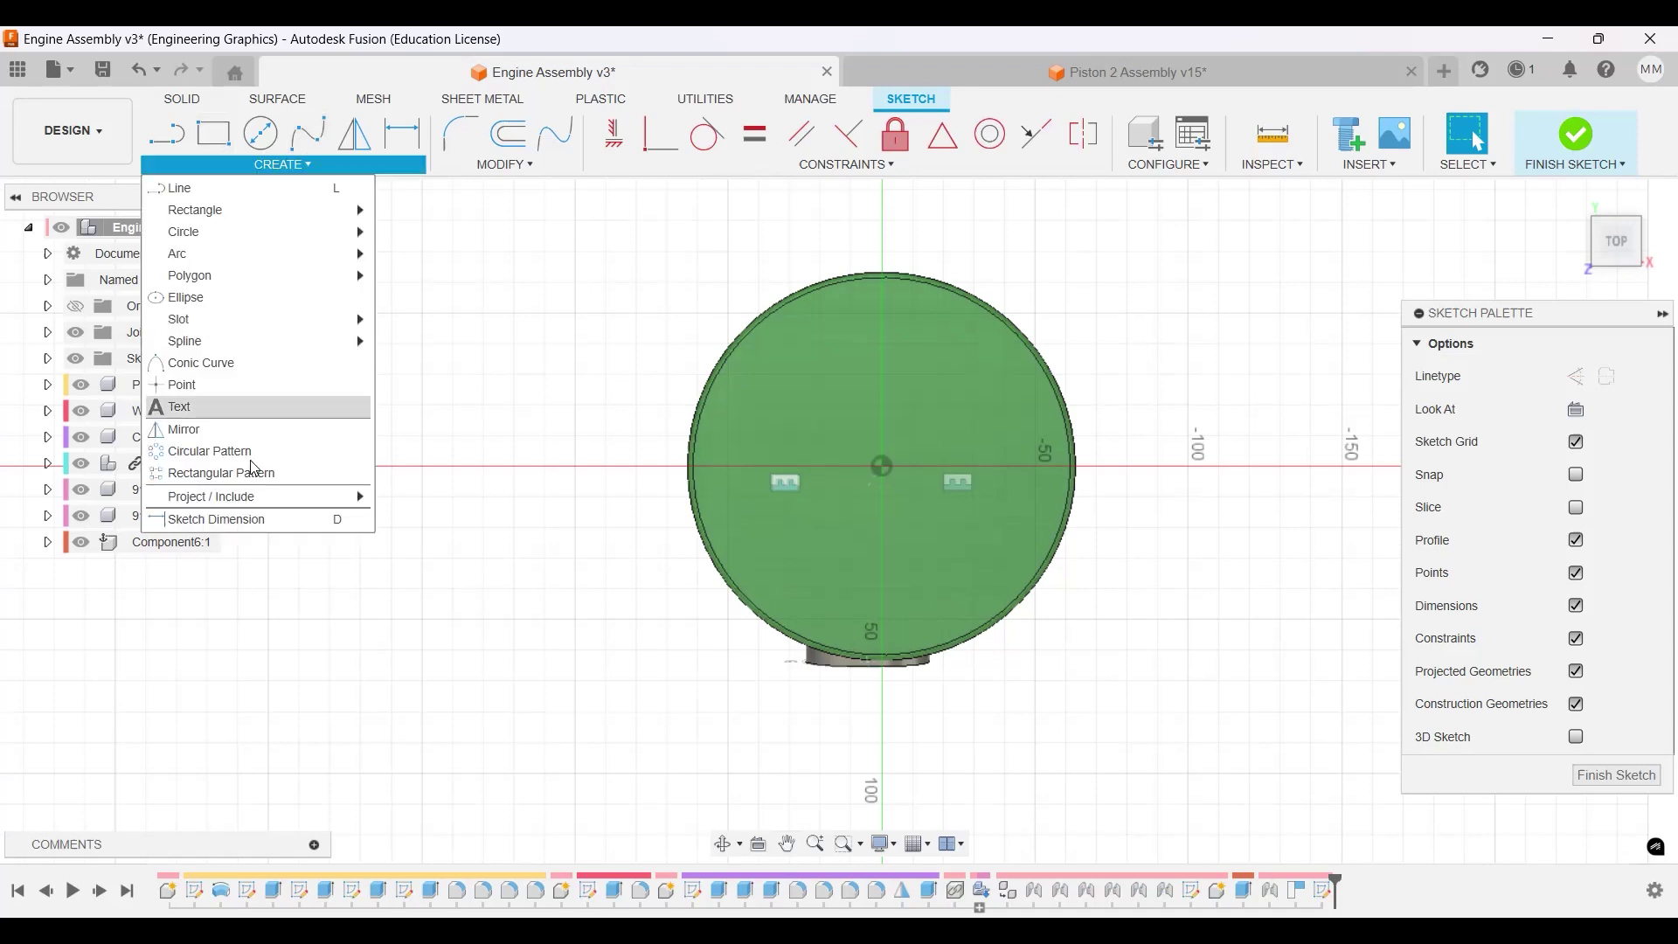
pyautogui.moveTo(302, 213)
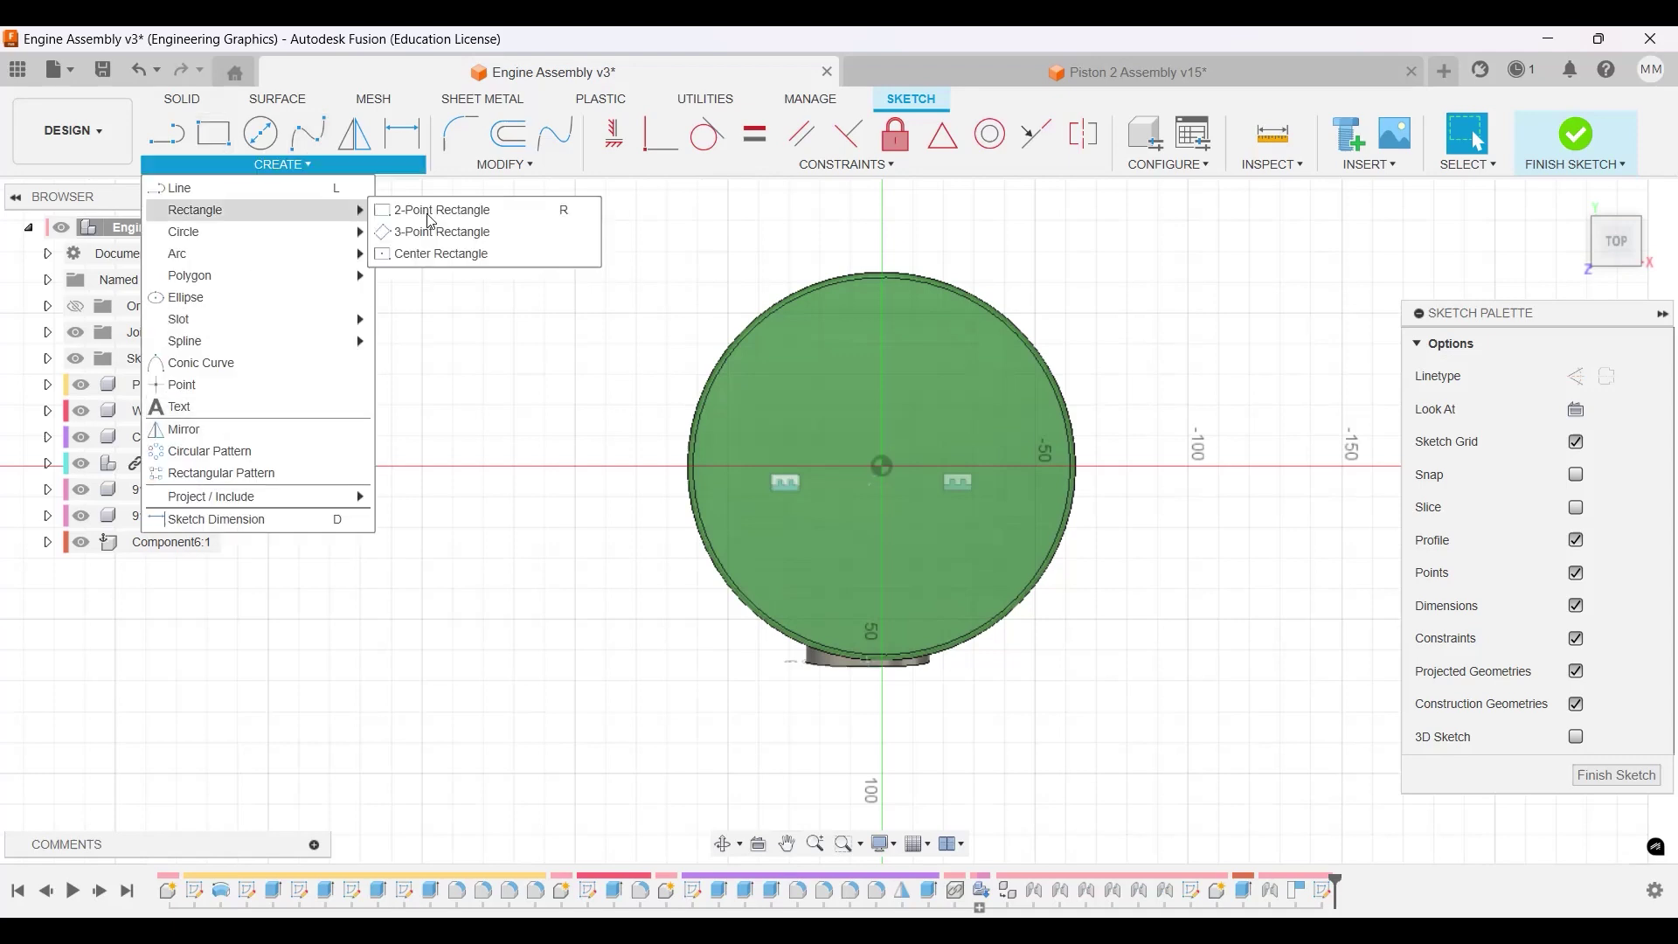
pyautogui.click(450, 254)
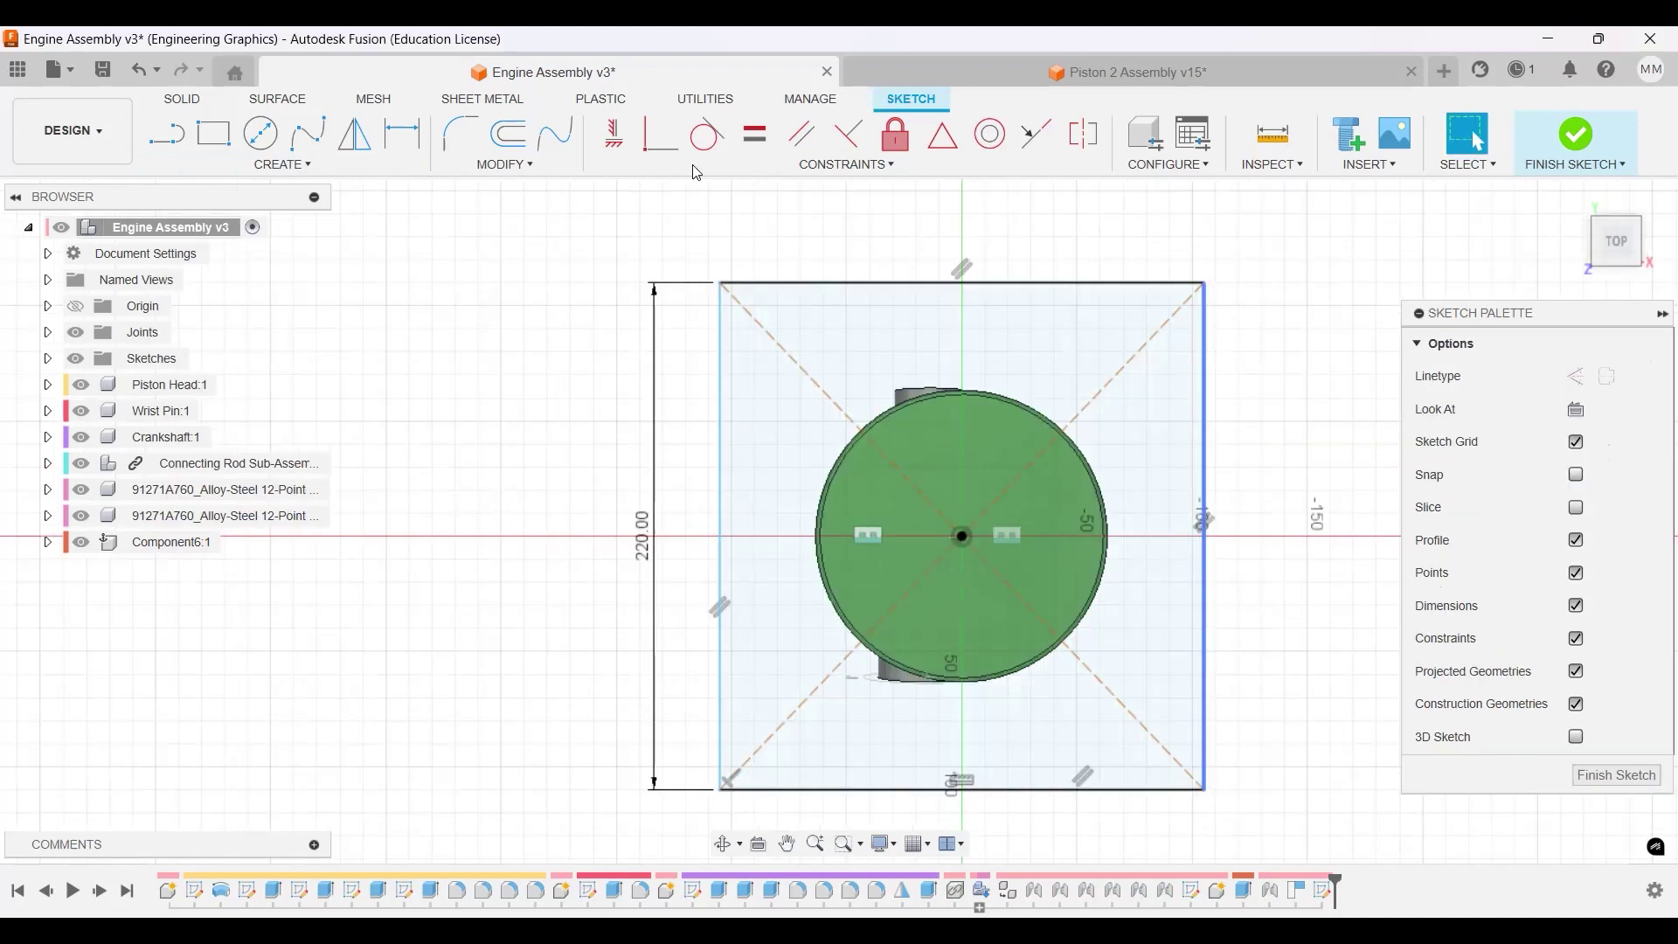
pyautogui.click(403, 134)
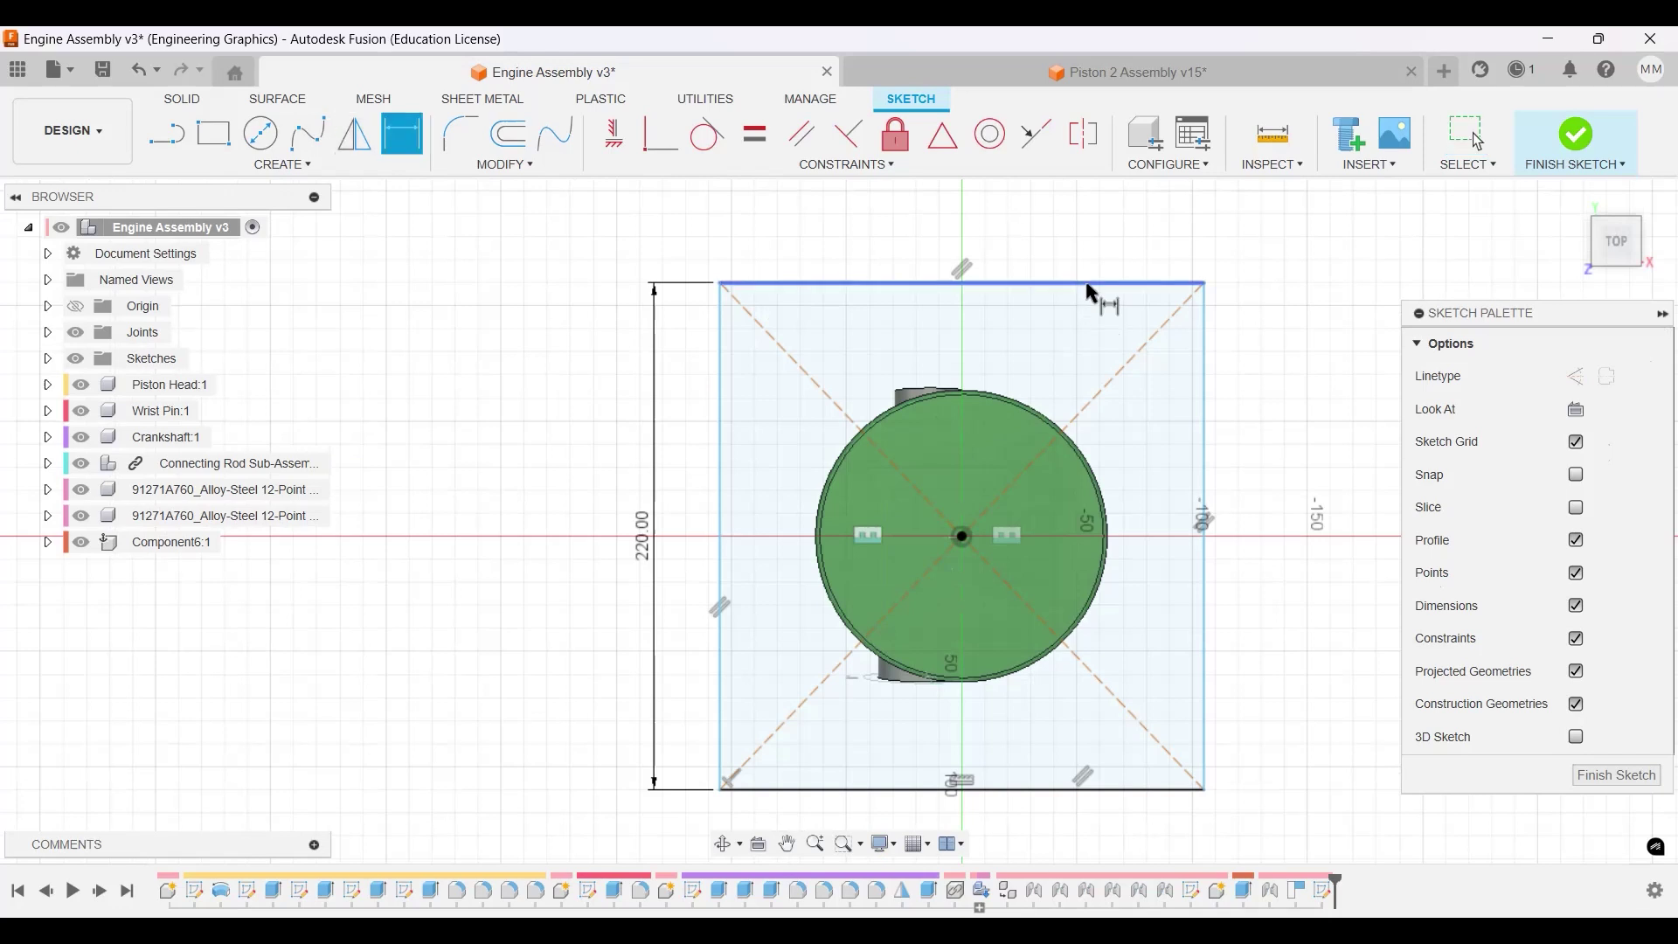
pyautogui.click(1087, 285)
pyautogui.click(975, 224)
pyautogui.write('22')
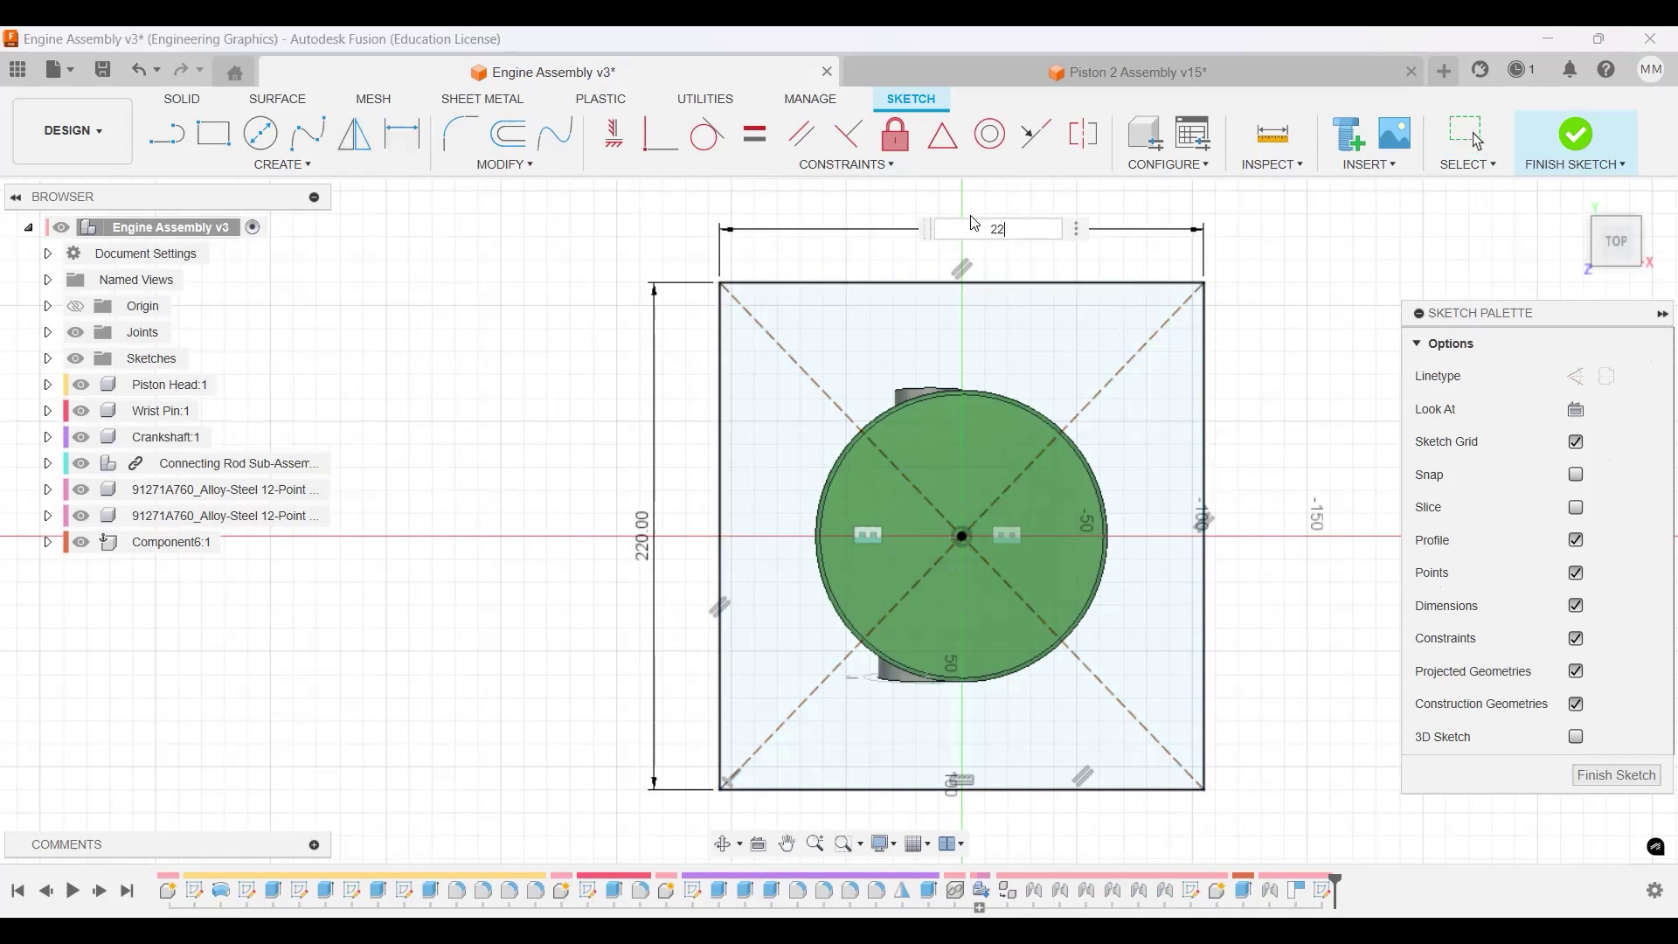
pyautogui.write('0')
pyautogui.press('Return')
# Project the piston's outer circular edge into the sketch and finish the sketch.
pyautogui.click(330, 172)
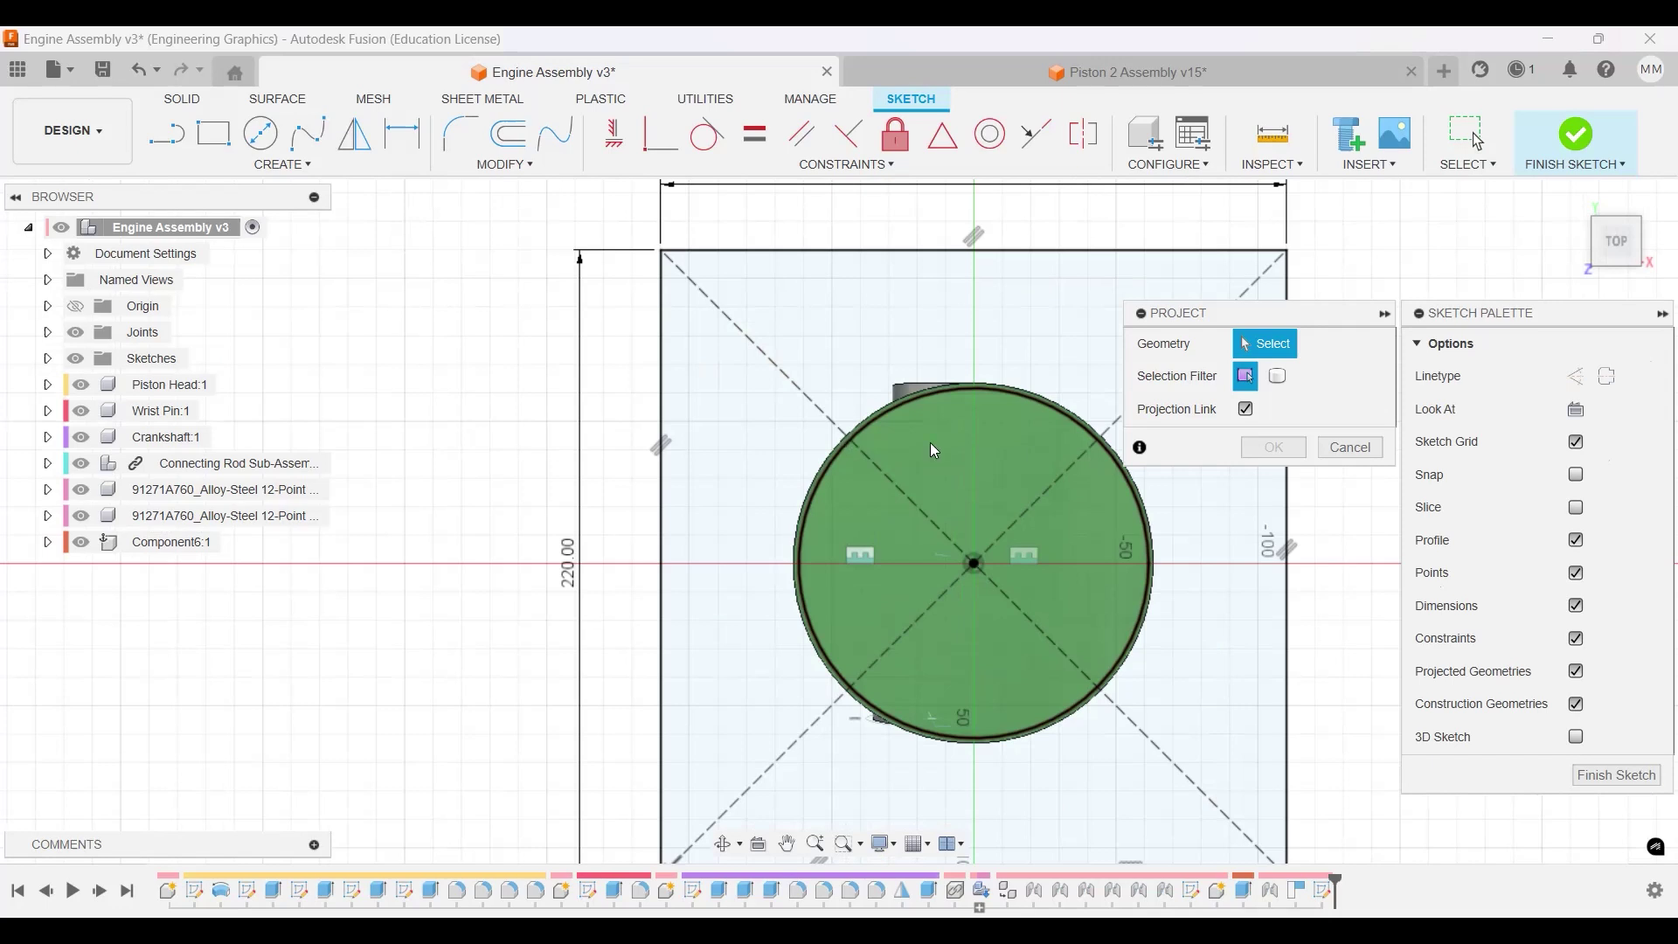
pyautogui.click(1272, 447)
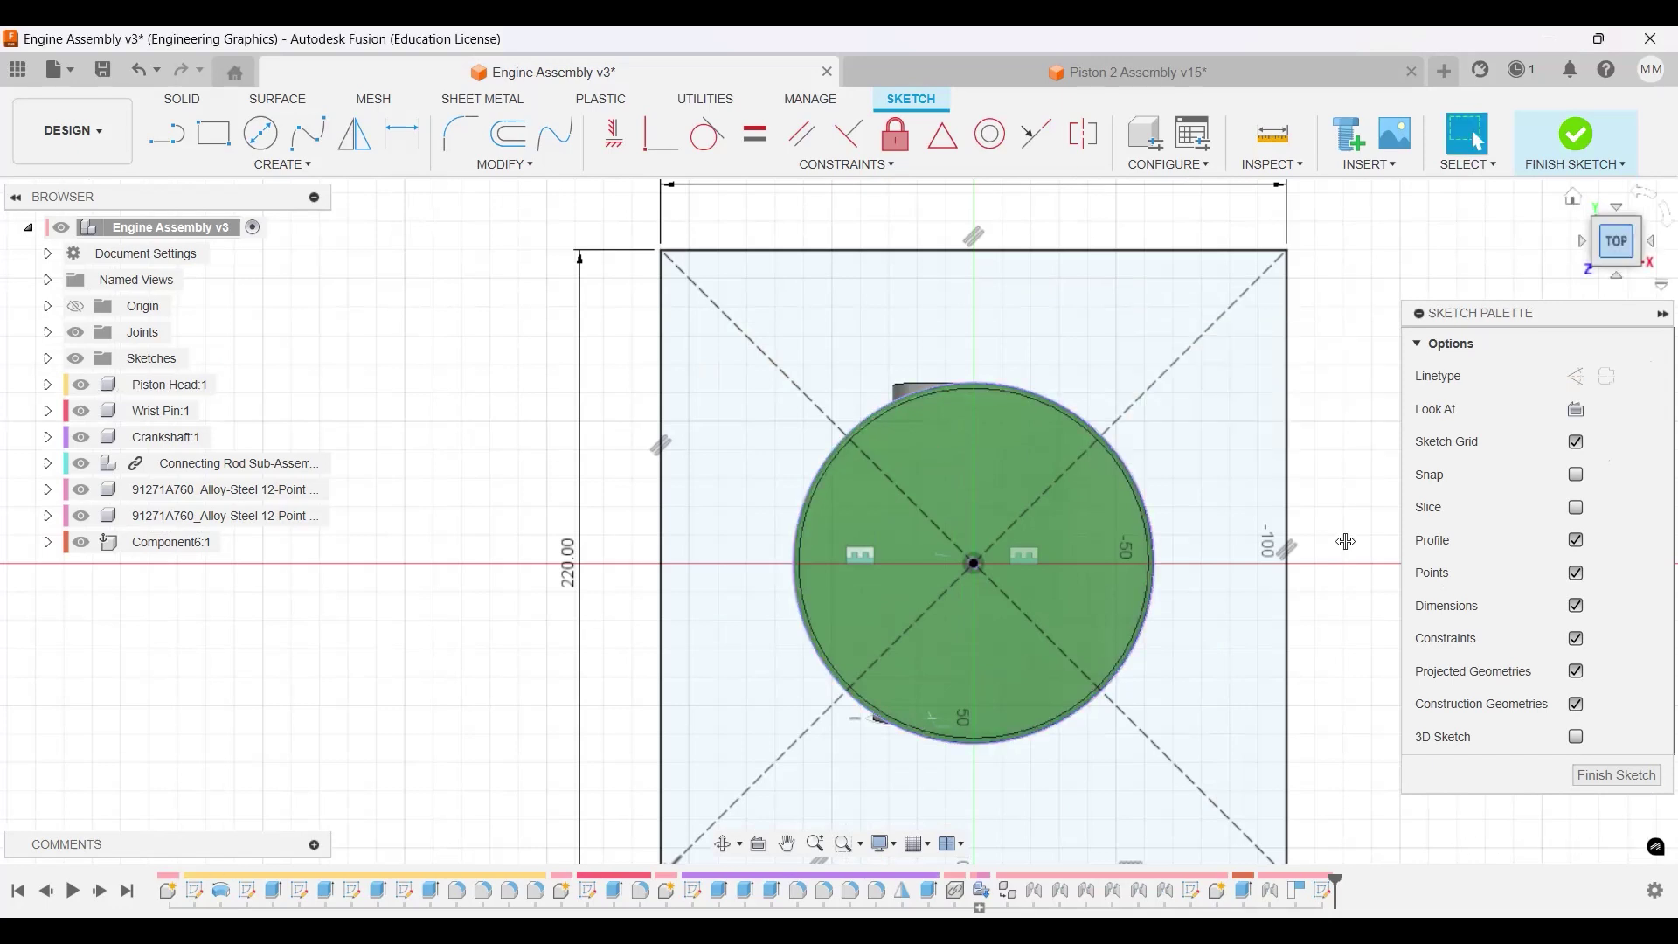
pyautogui.moveTo(1324, 624)
pyautogui.keyDown('shift'); pyautogui.mouseDown(button='middle')
pyautogui.moveTo(1325, 521)
pyautogui.moveTo(1264, 523)
pyautogui.moveTo(1246, 499)
pyautogui.moveTo(1279, 464)
pyautogui.mouseUp(button='middle'); pyautogui.keyUp('shift')
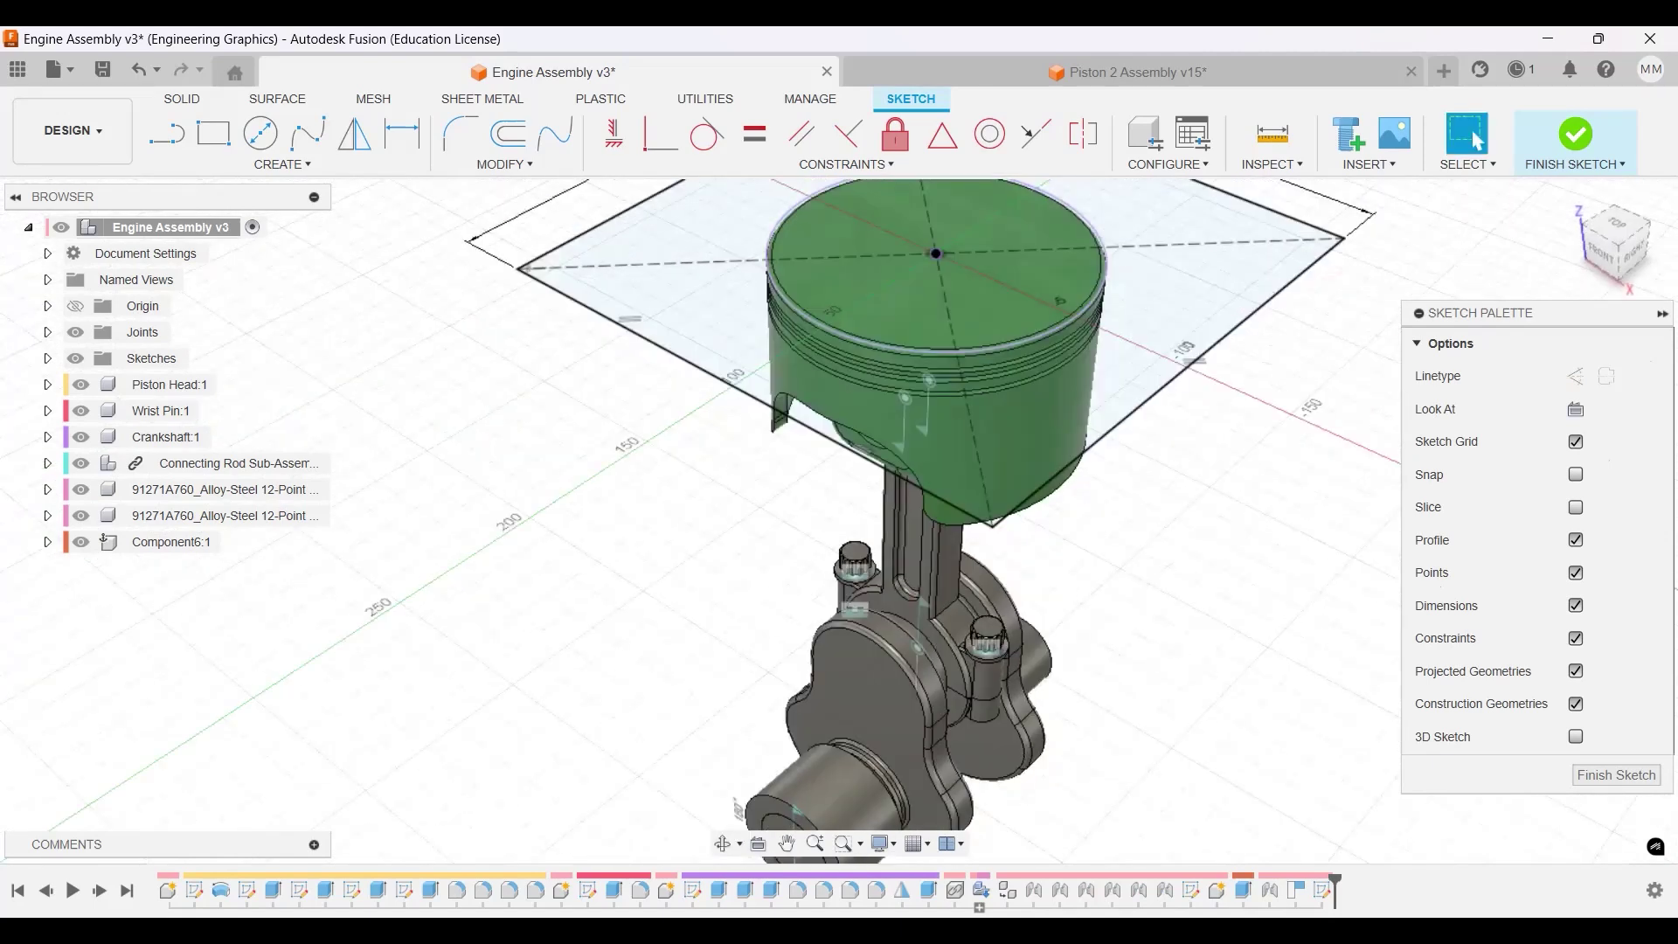
pyautogui.click(1583, 150)
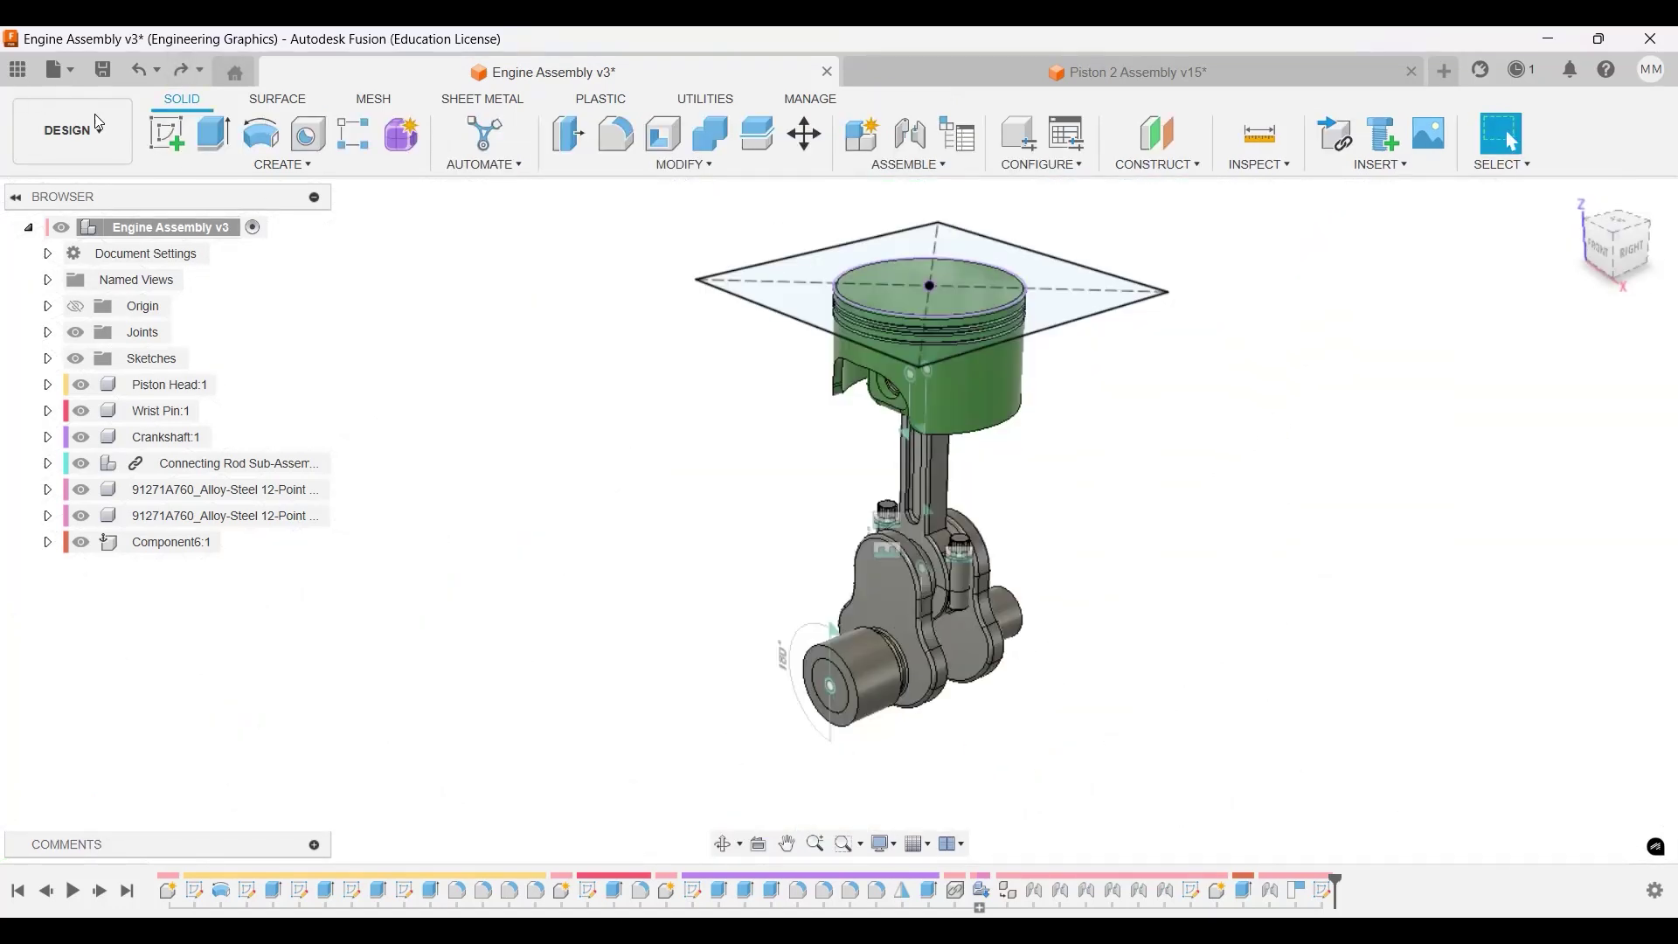
# Extrude the square profile around the piston by 25 mm as a new component and ground it to its parent.
pyautogui.press('e')
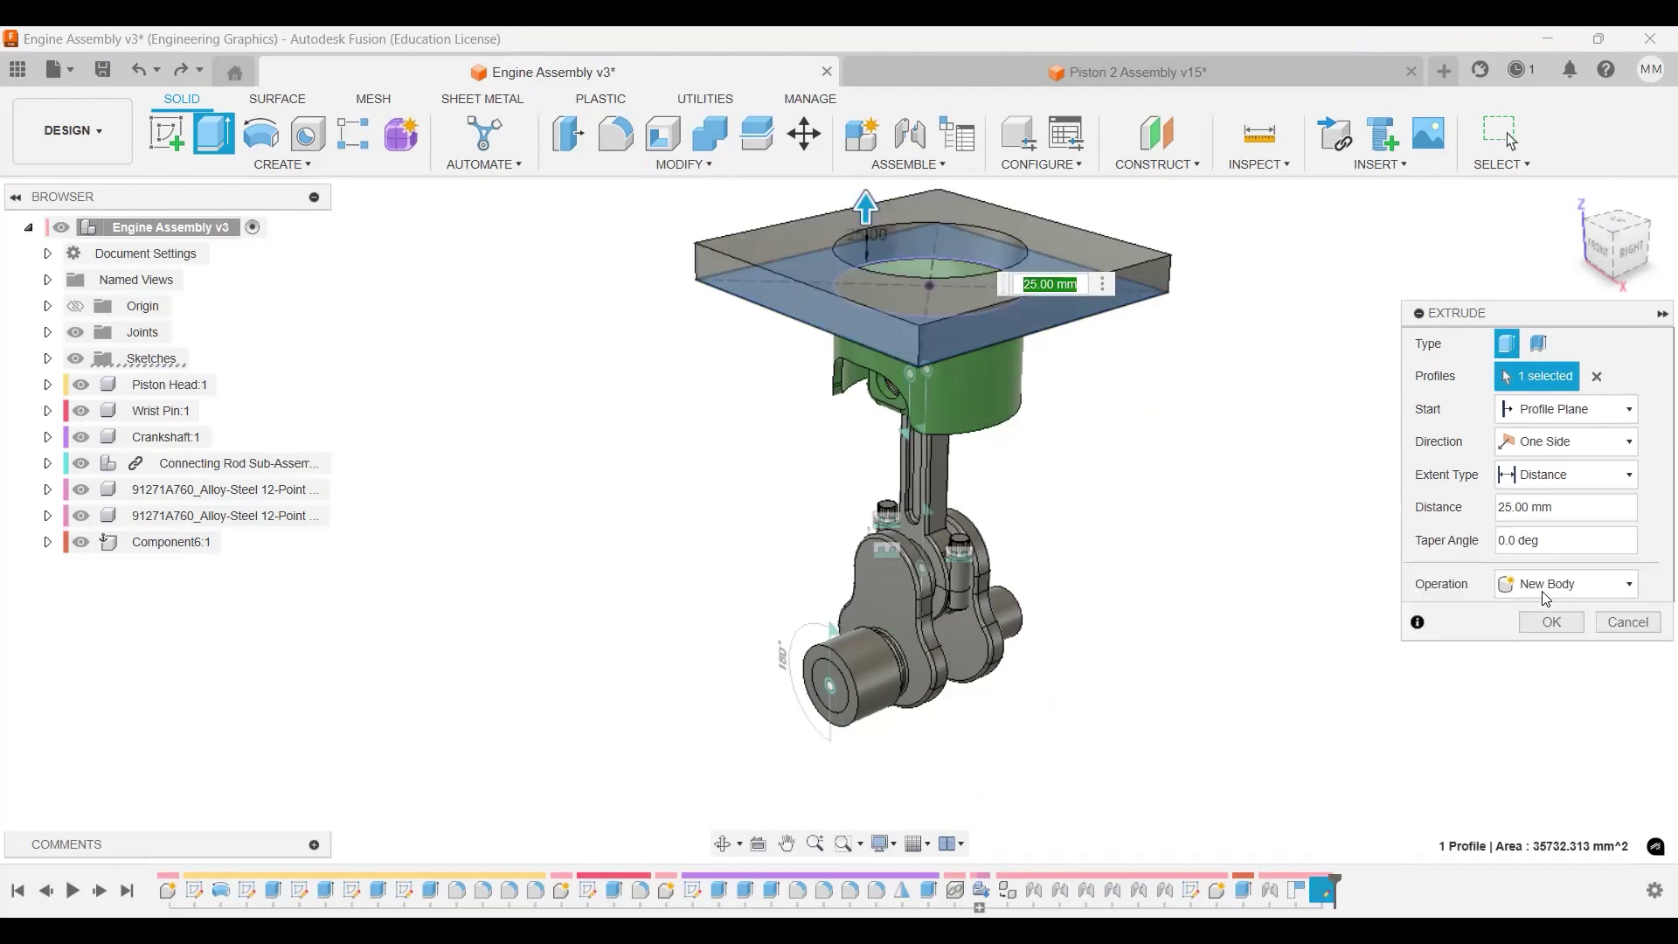
pyautogui.hotkey('alt', 'Down')
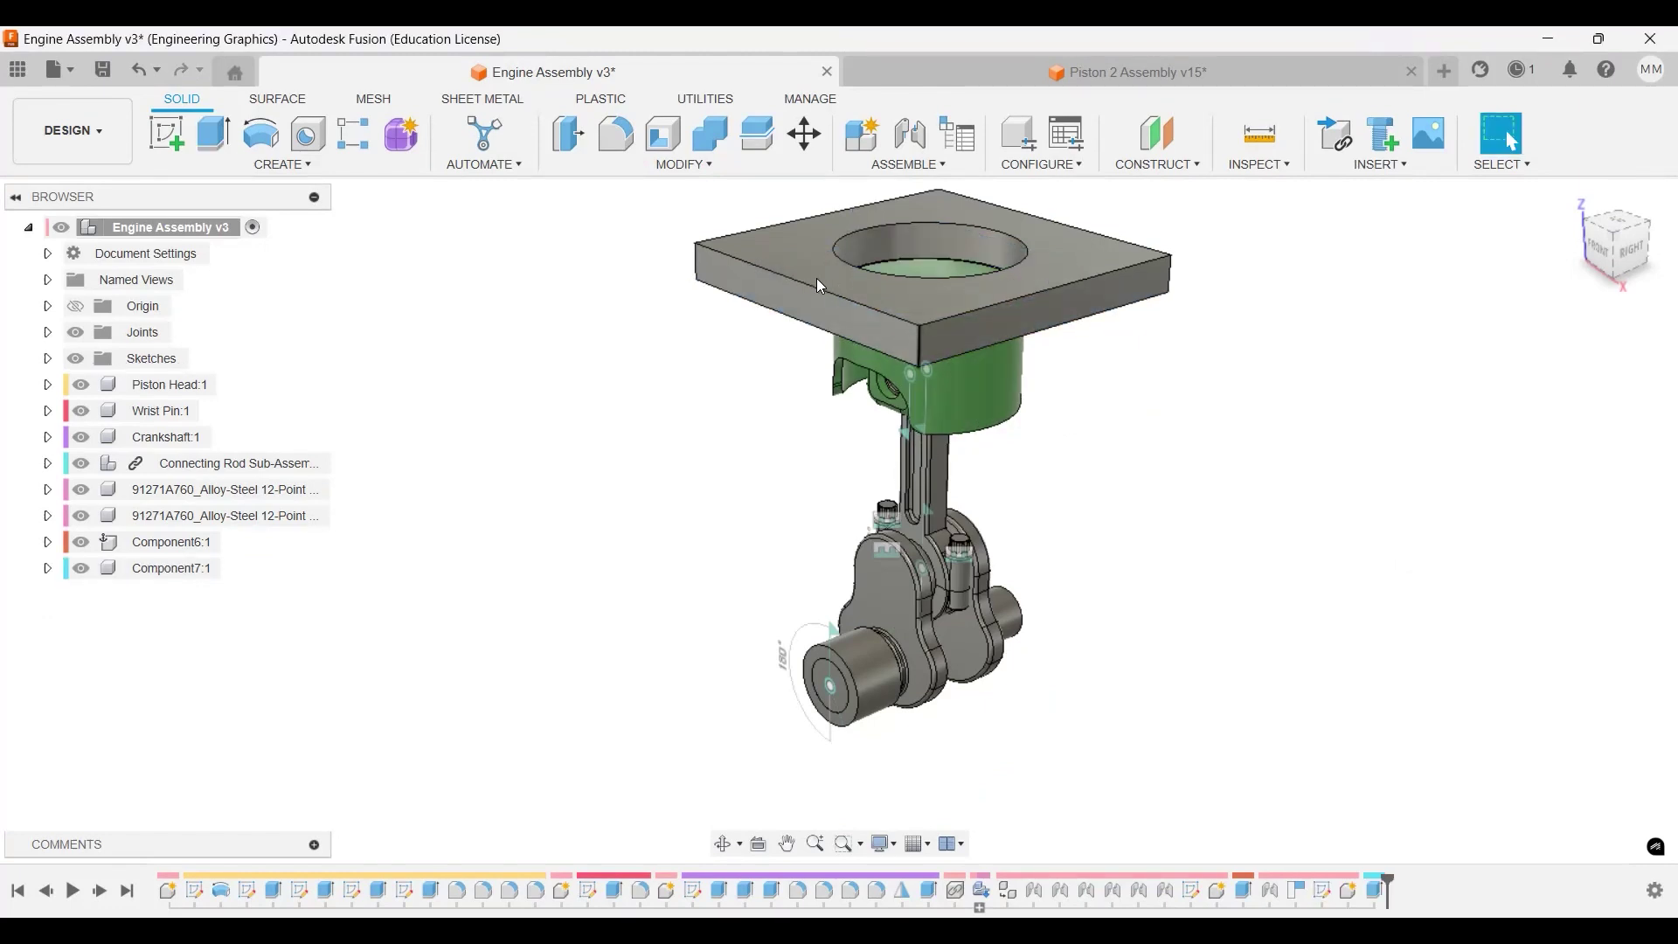
pyautogui.click(116, 570)
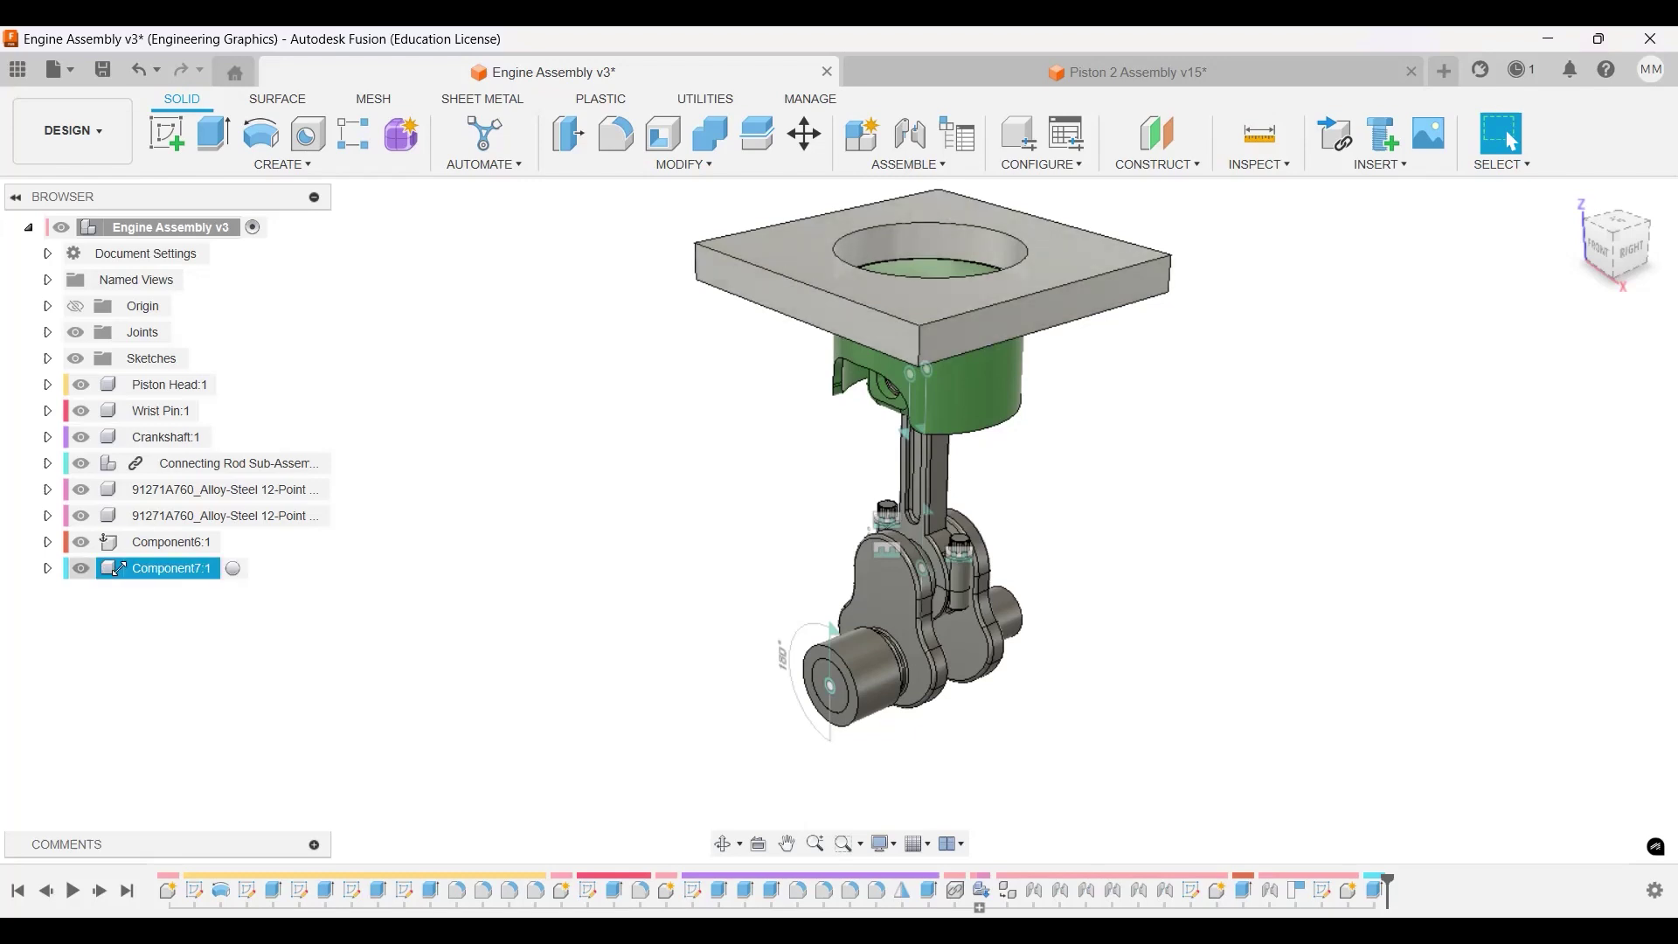
pyautogui.rightClick(123, 568)
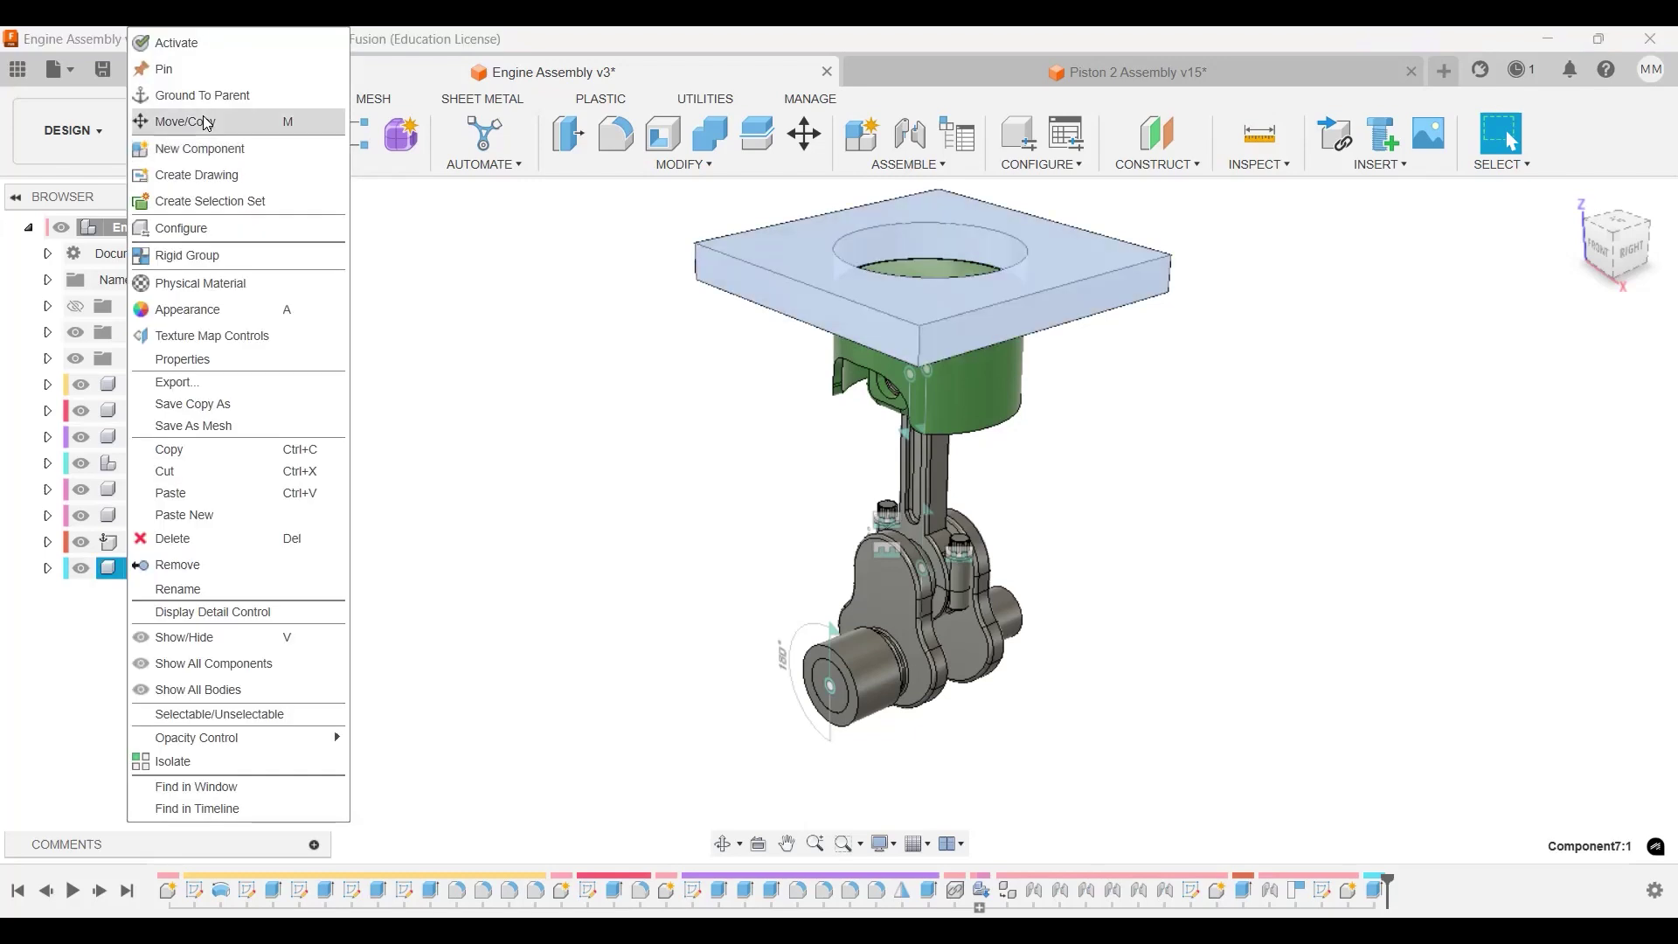
pyautogui.click(202, 96)
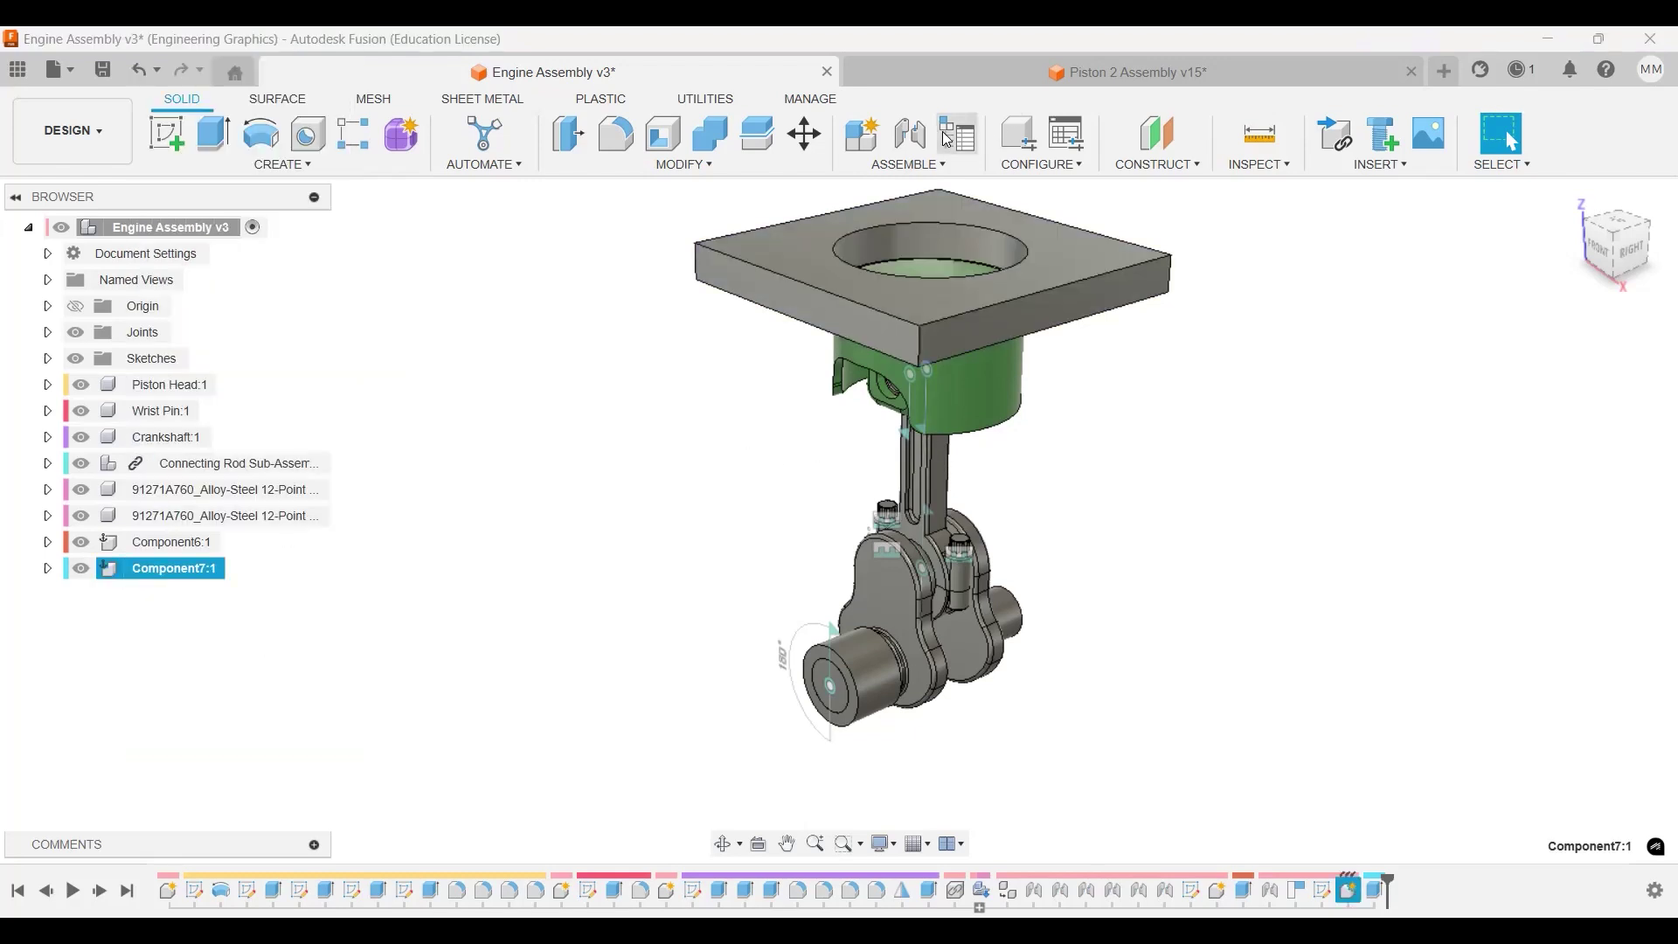
# Join the piston to the centre of the square plate's opening with a Slider joint along the Z axis.
pyautogui.press('j')
pyautogui.click(963, 243)
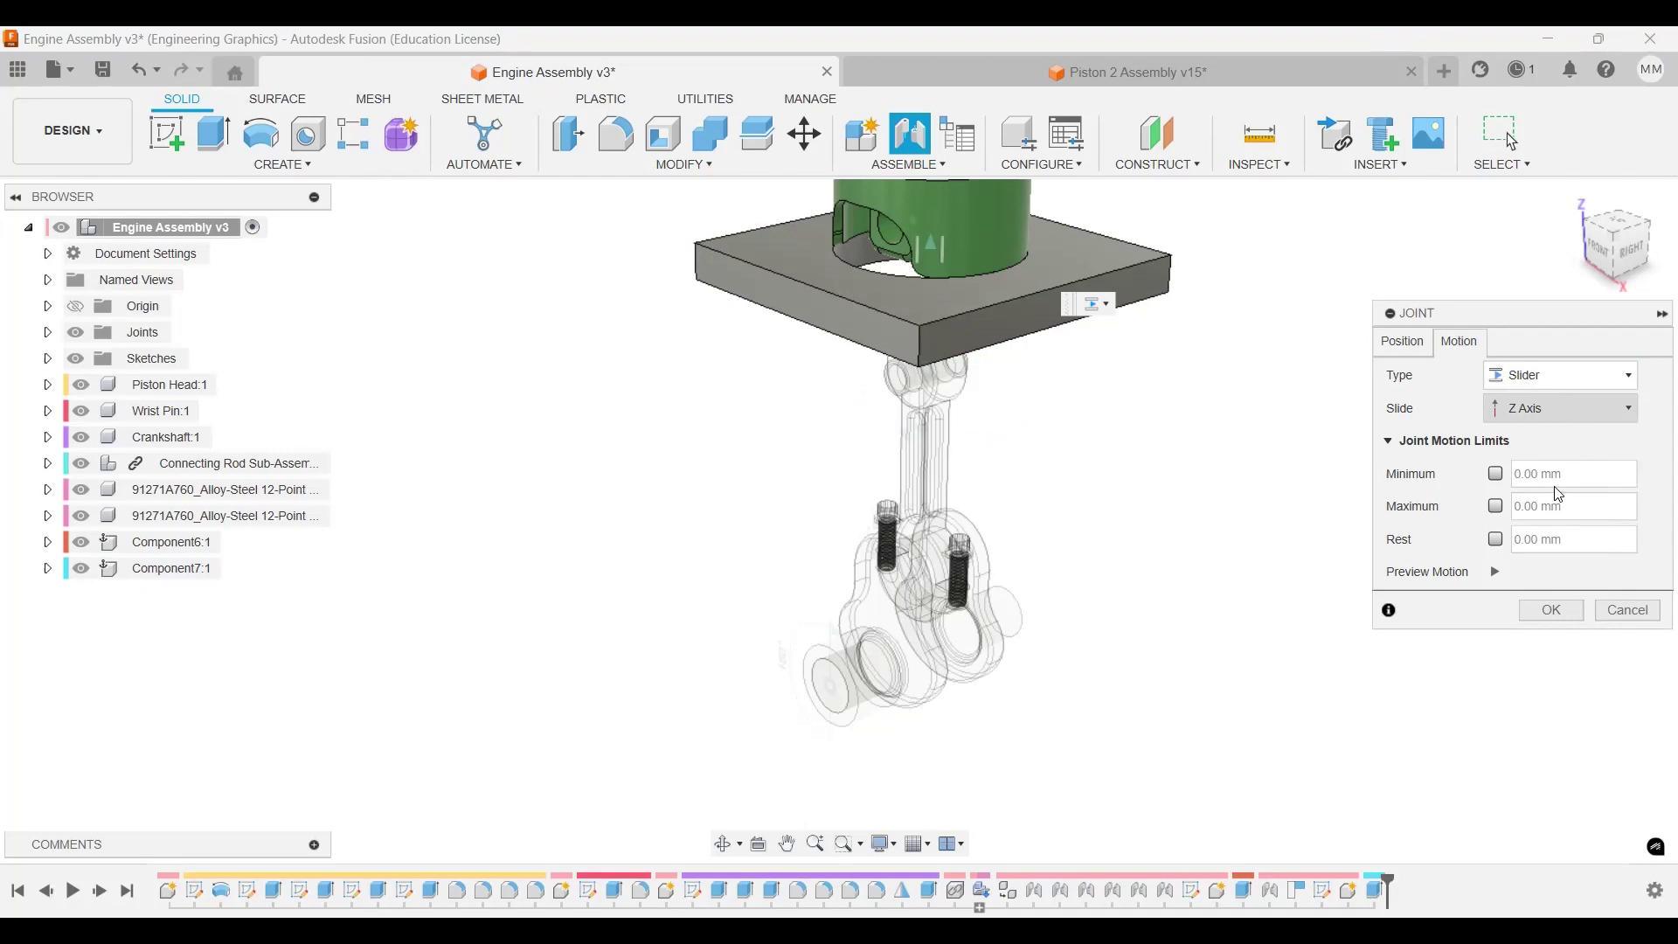
pyautogui.click(1551, 610)
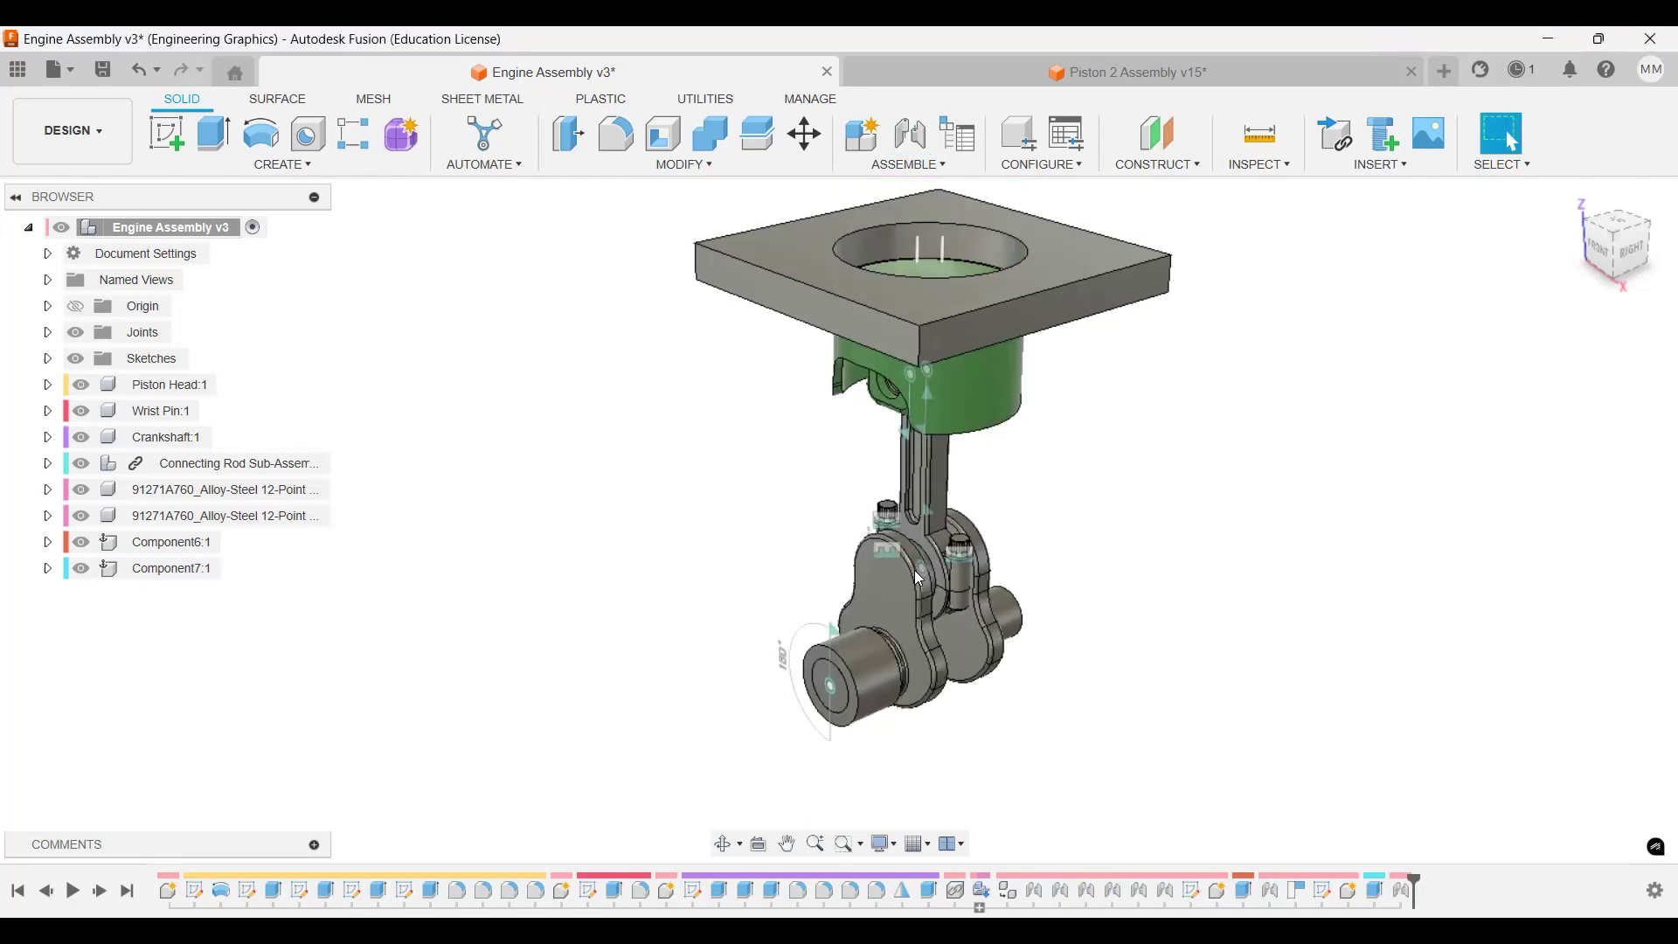
# Rotate the crankshaft to test the piston's sliding motion and hide the square plate component.
pyautogui.moveTo(909, 575); pyautogui.dragTo(865, 725)
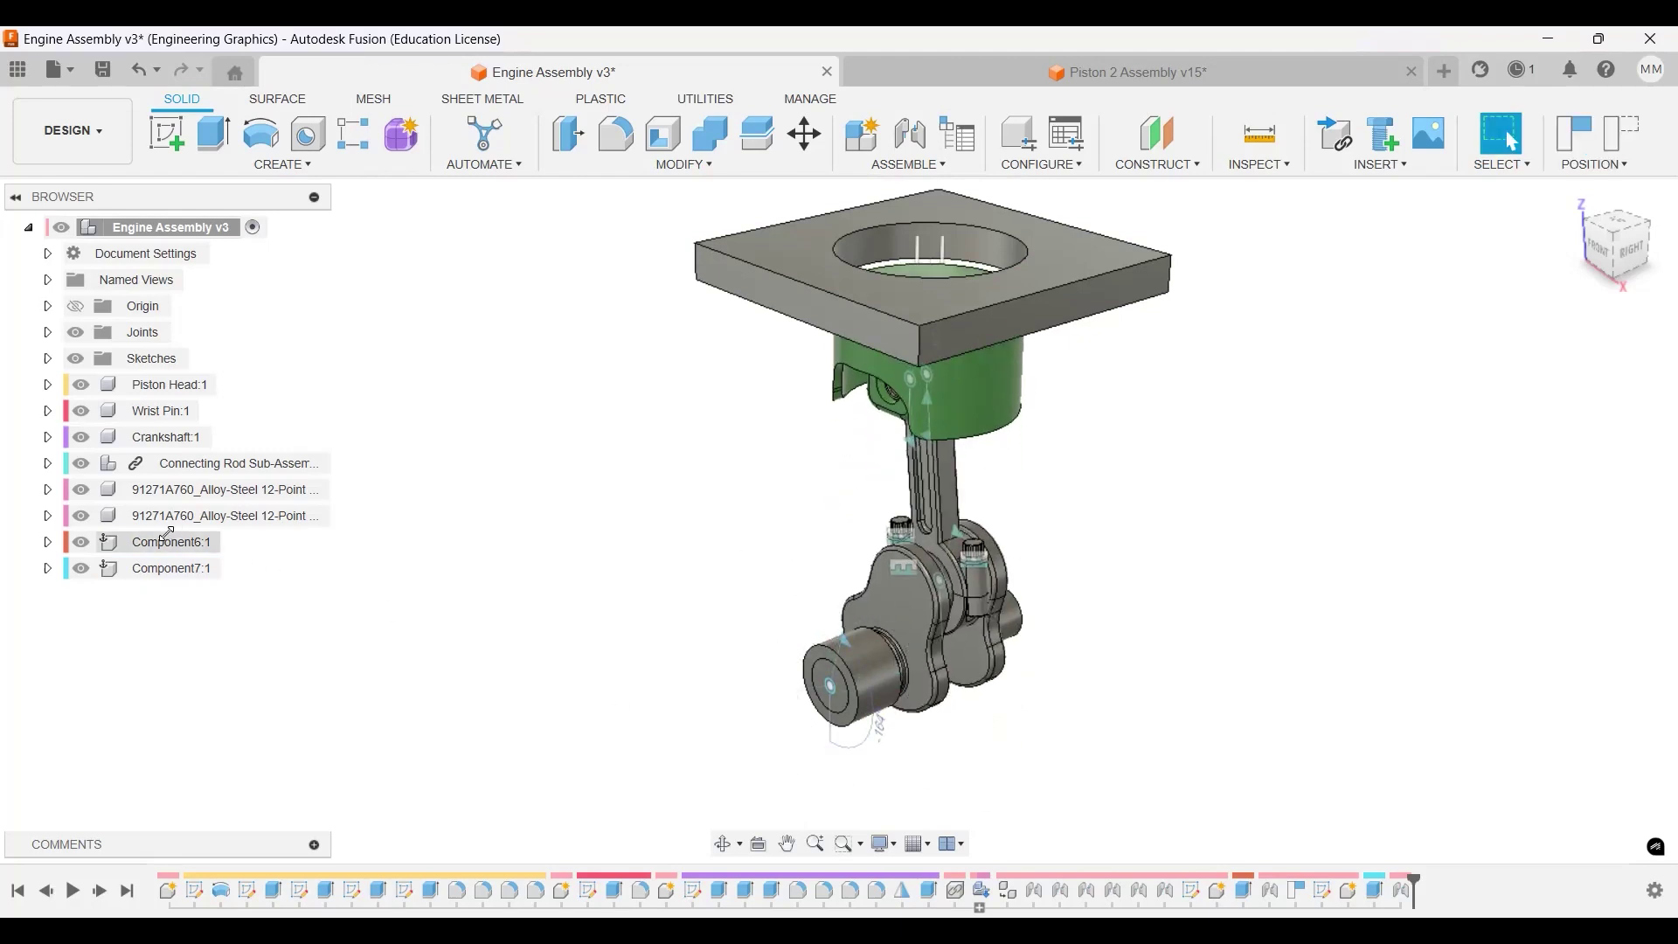
pyautogui.click(81, 573)
pyautogui.click(82, 574)
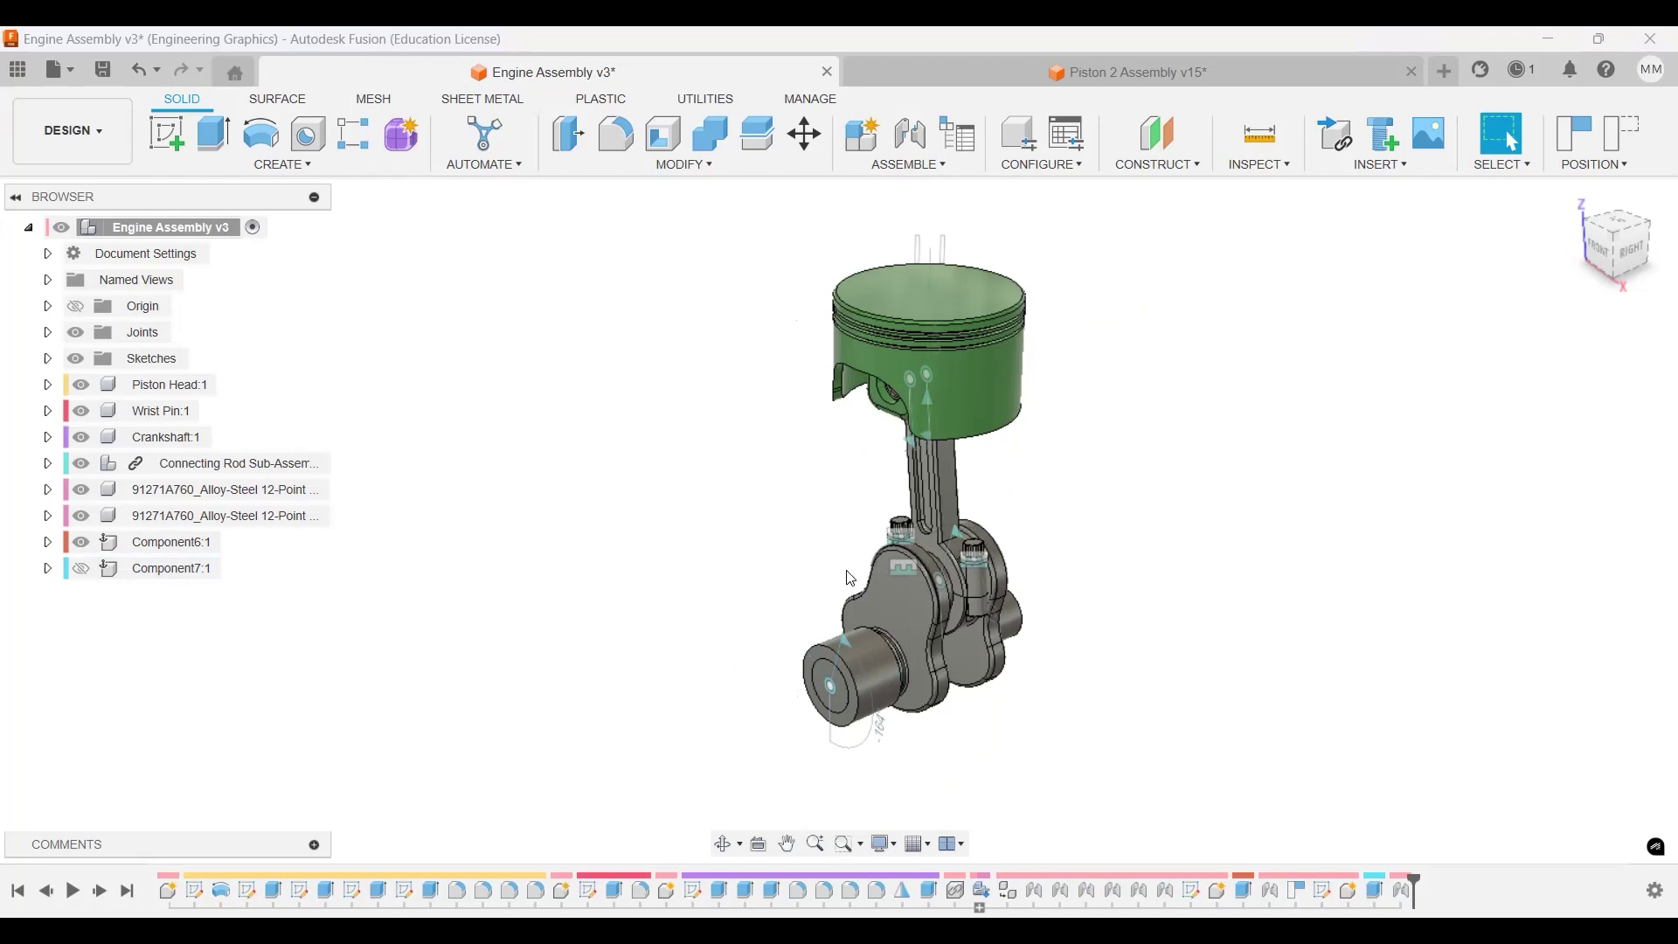
# Animate the joint relationships of the crankshaft's Revolute 7 joint to examine the piston's motion, and end the animation with the top-level assembly active.
pyautogui.hotkey('ctrl', 'z')
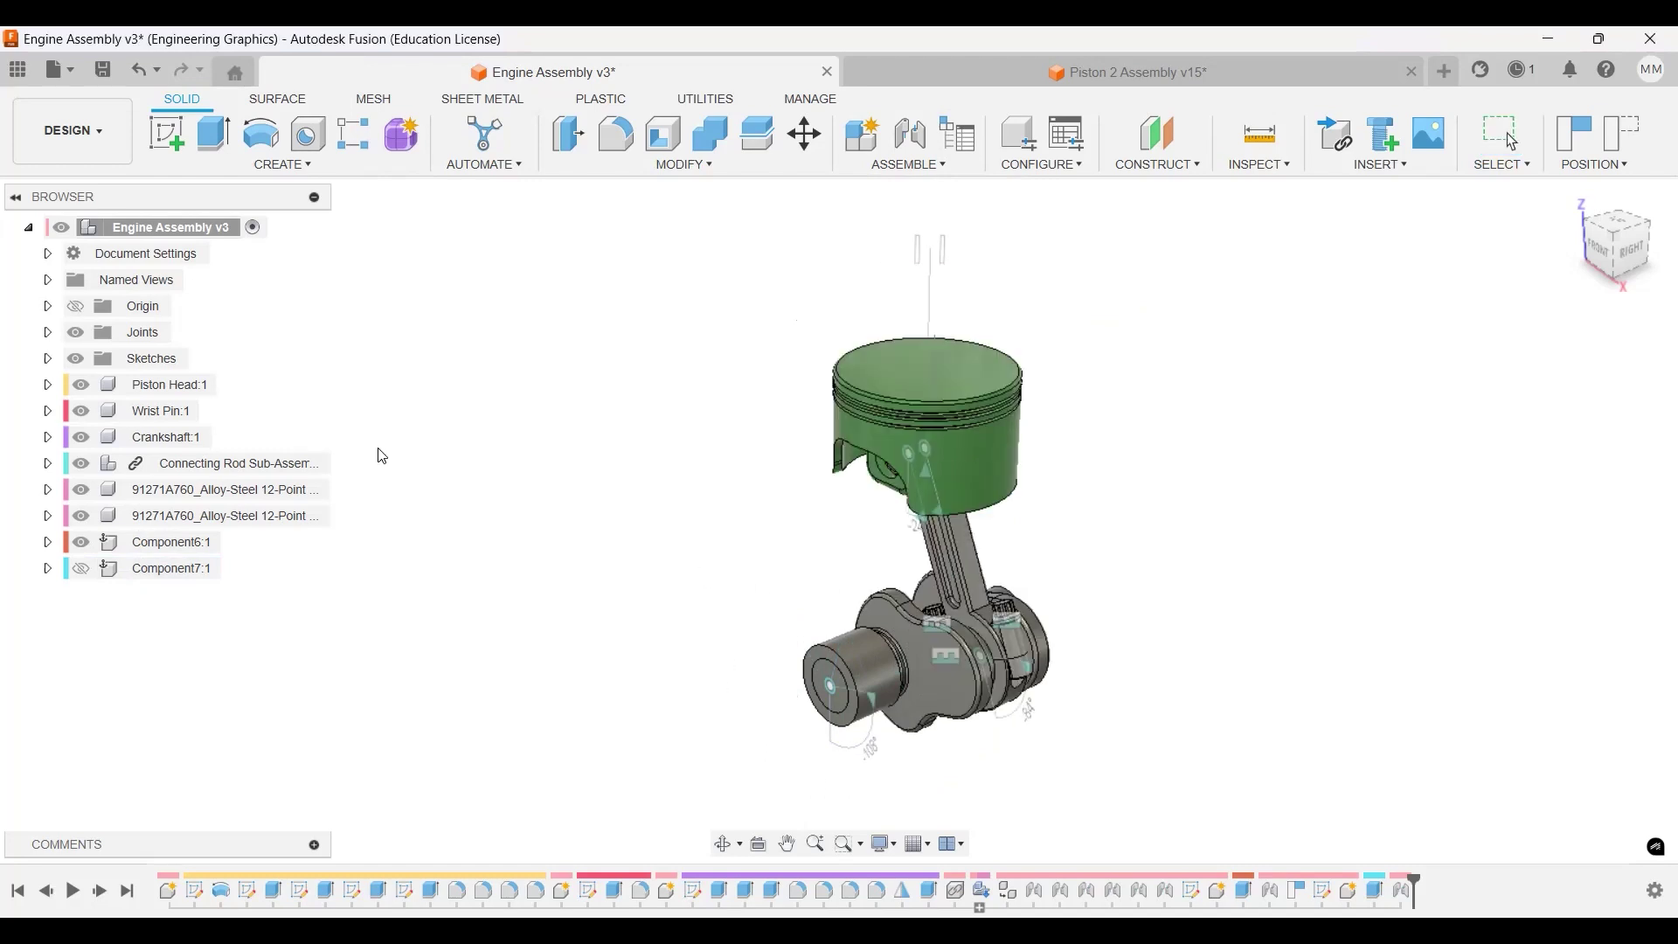
pyautogui.click(48, 332)
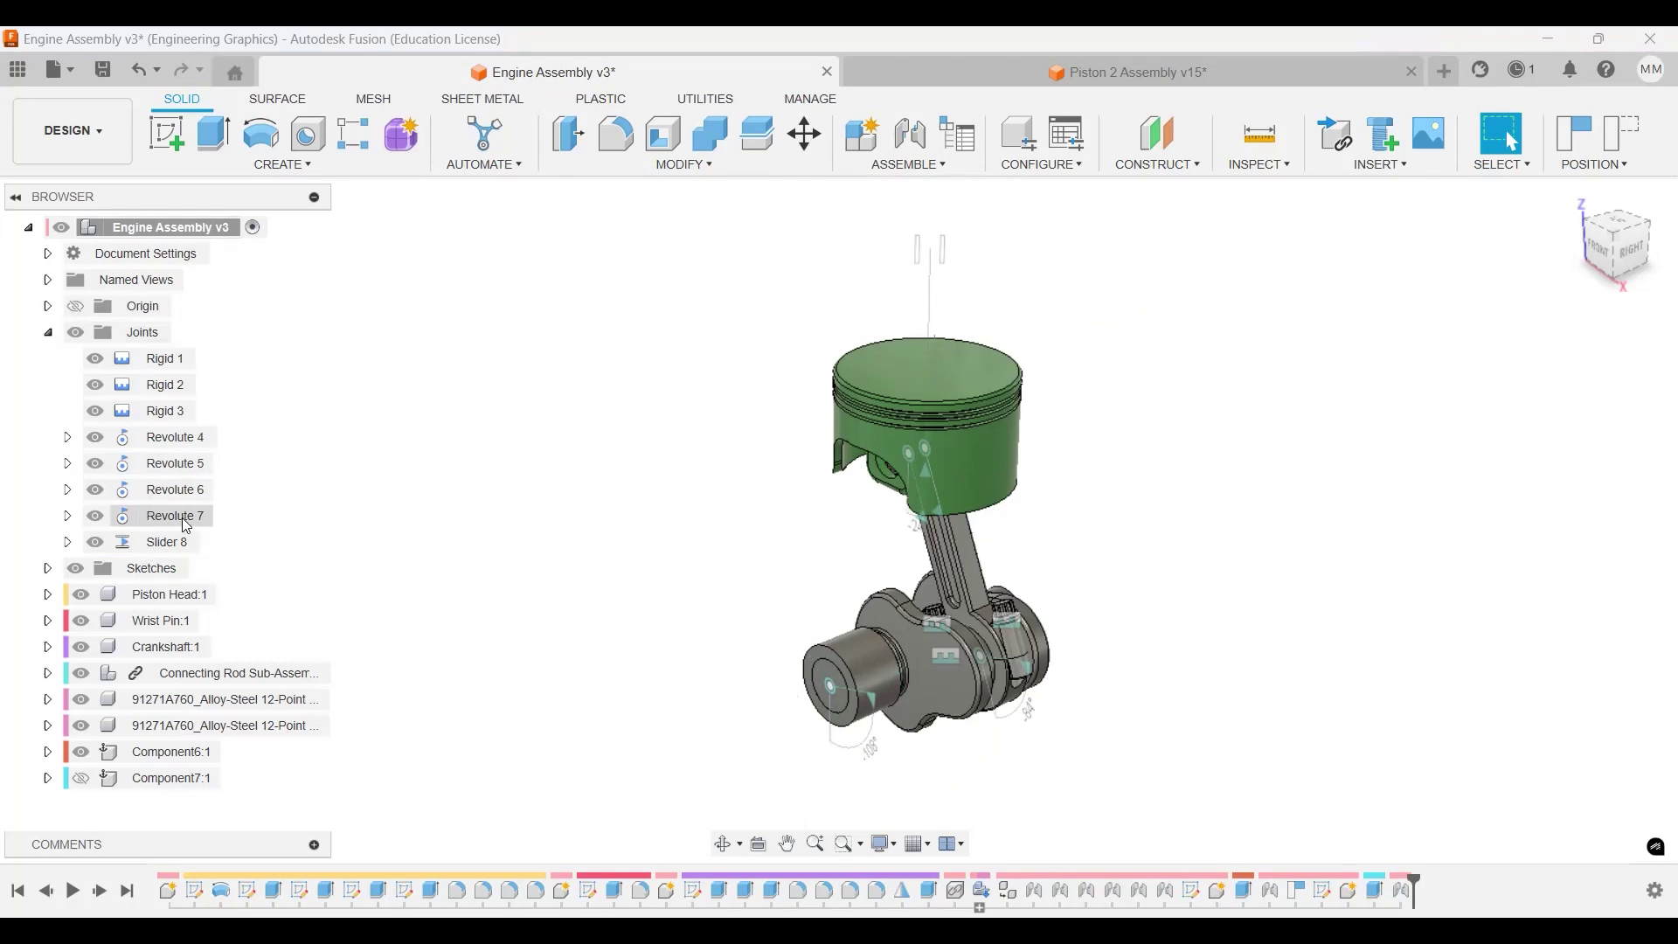
pyautogui.rightClick(182, 517)
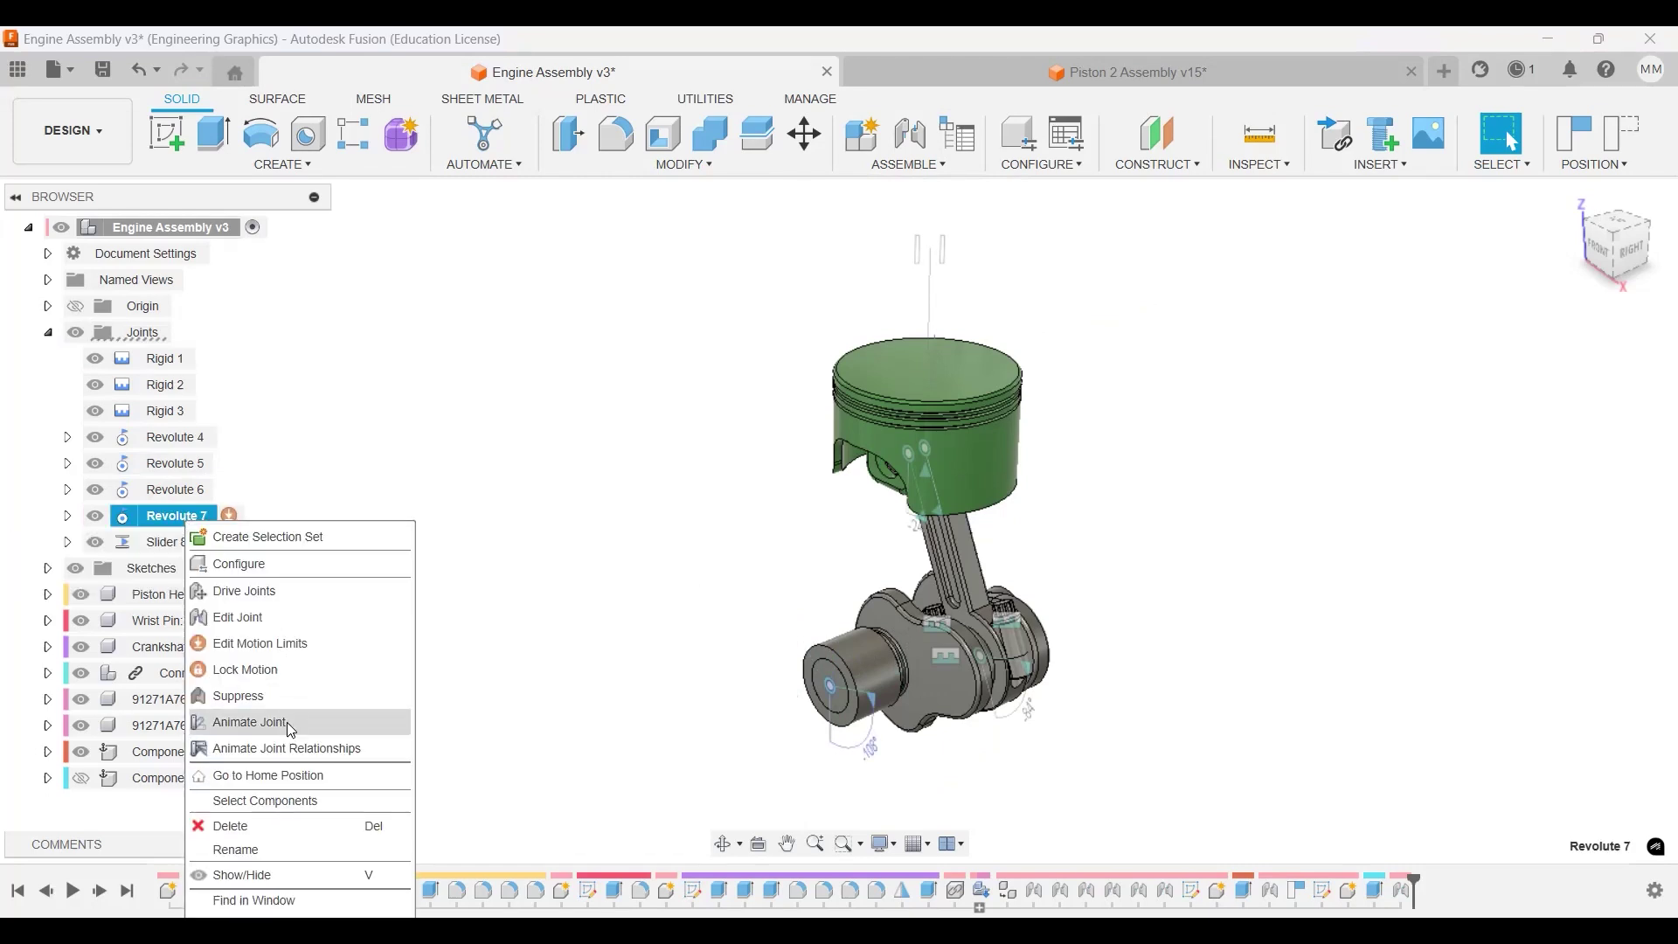
pyautogui.click(277, 749)
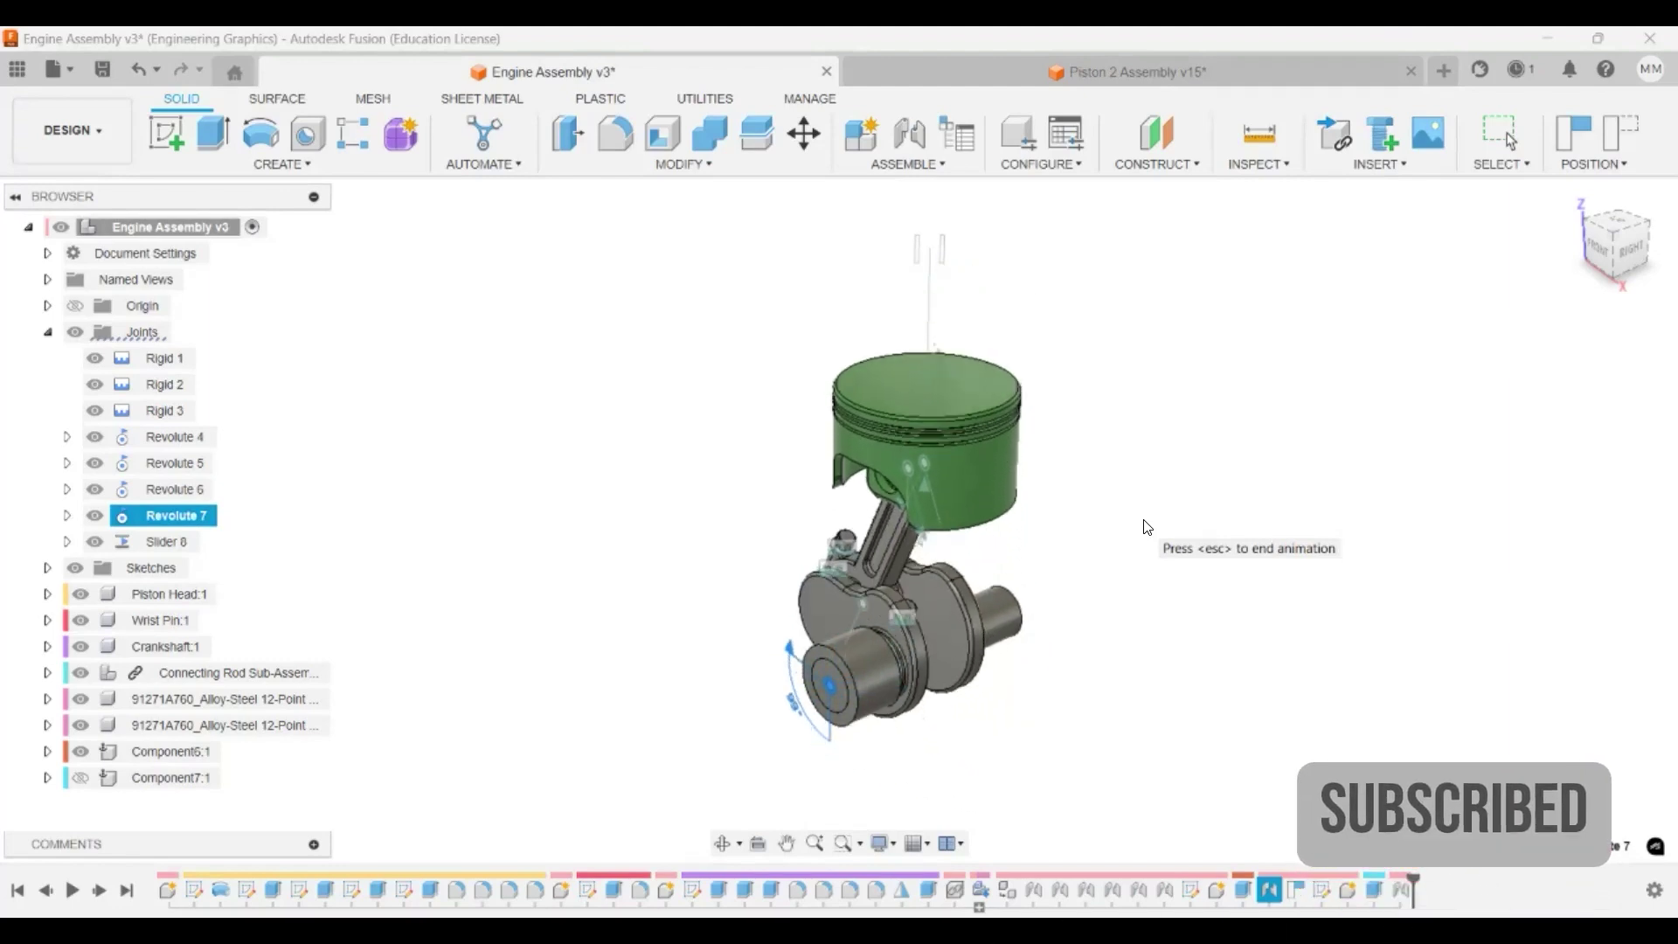
pyautogui.press('Escape')
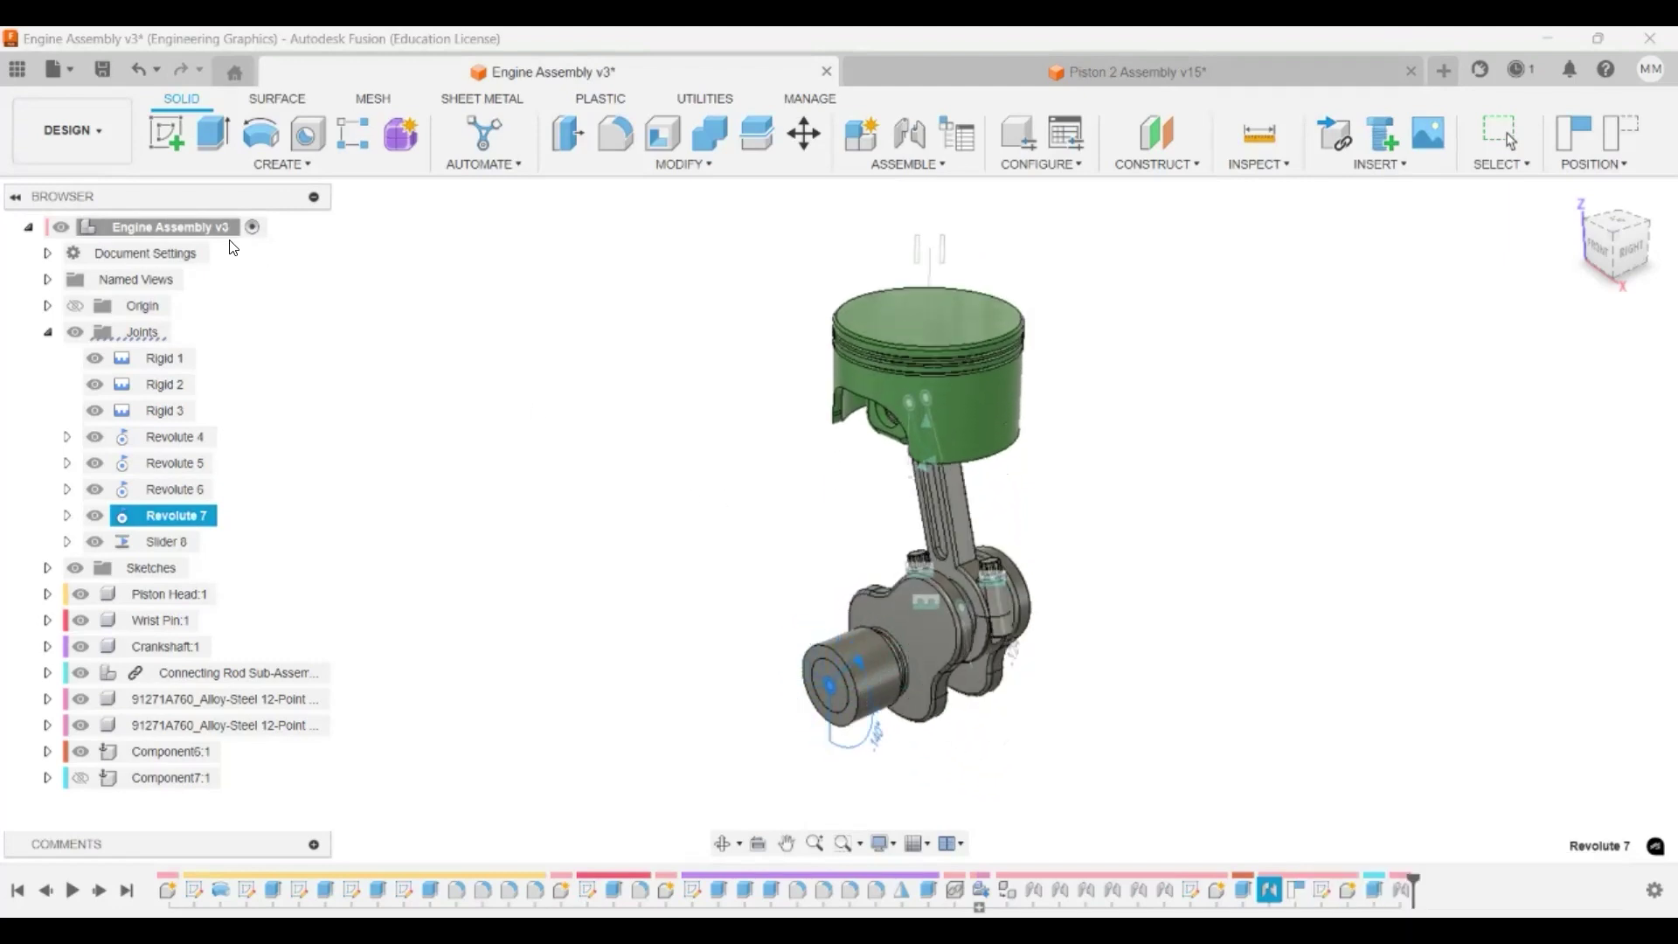
pyautogui.click(254, 227)
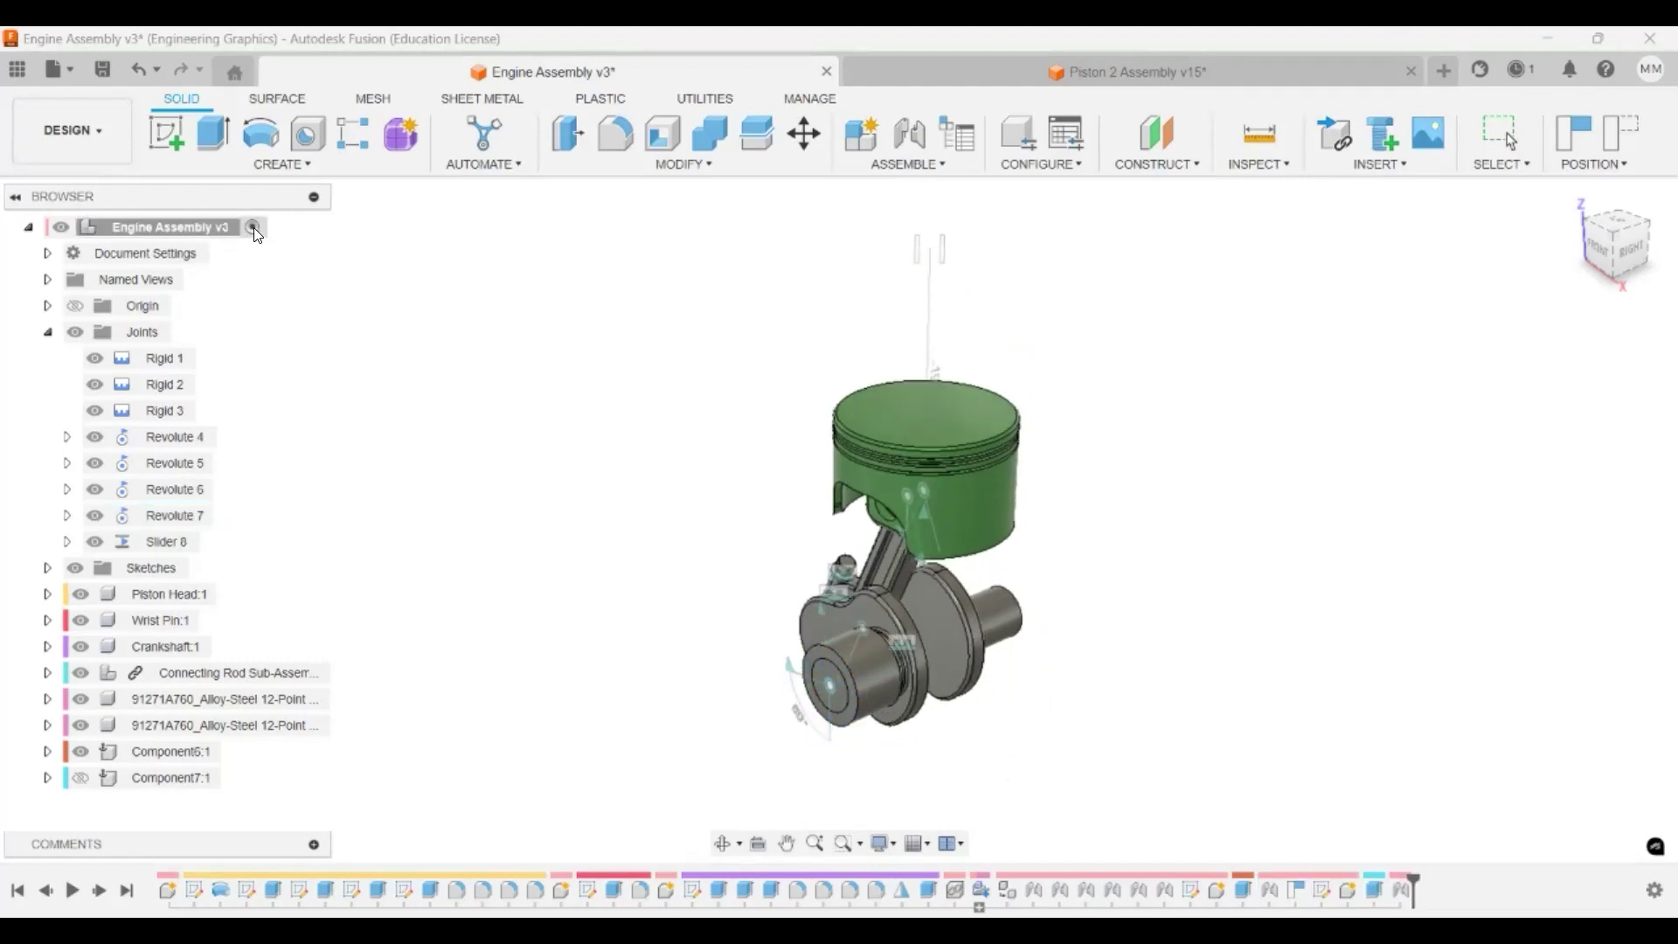